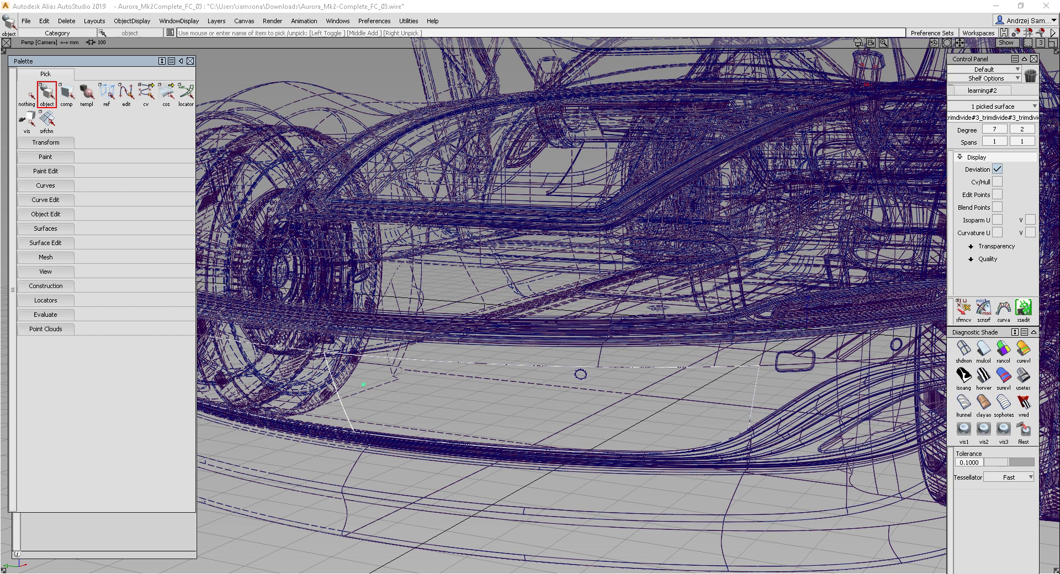
# Hide all geometry except the picked trimmed surface with the circular hole.
pyautogui.click(44, 21)
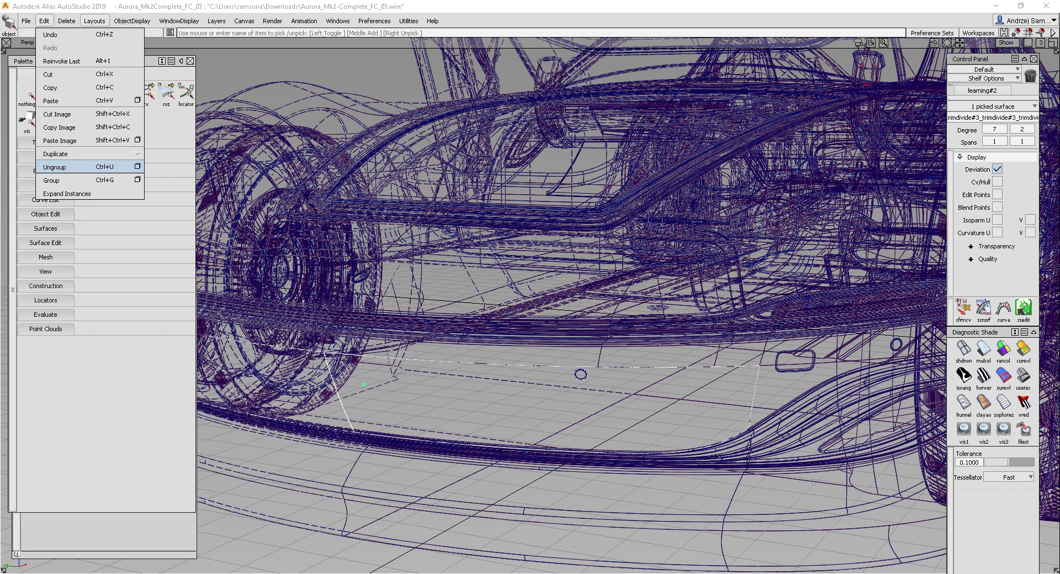
pyautogui.click(132, 21)
pyautogui.click(132, 20)
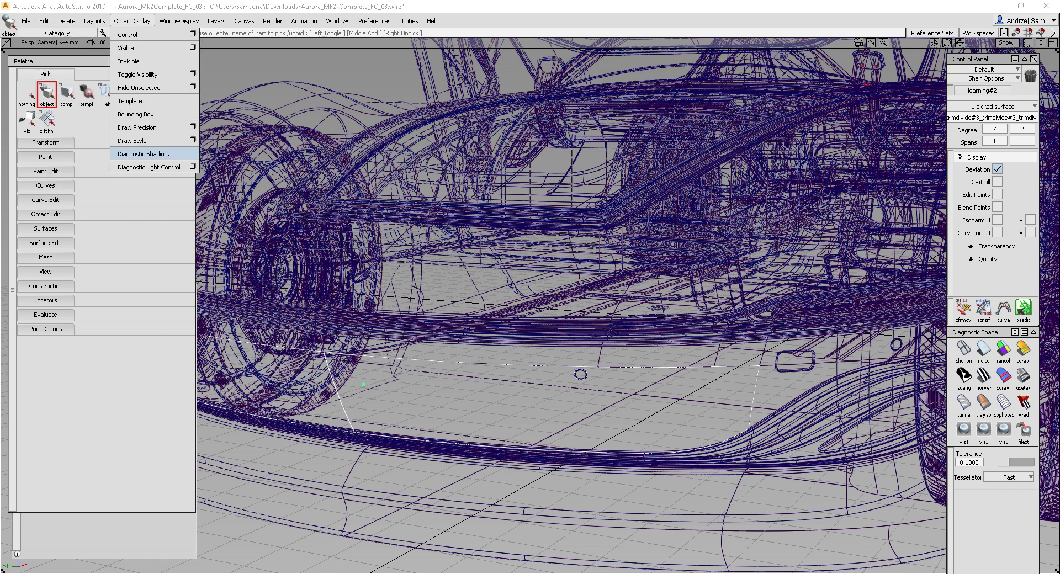
pyautogui.click(140, 87)
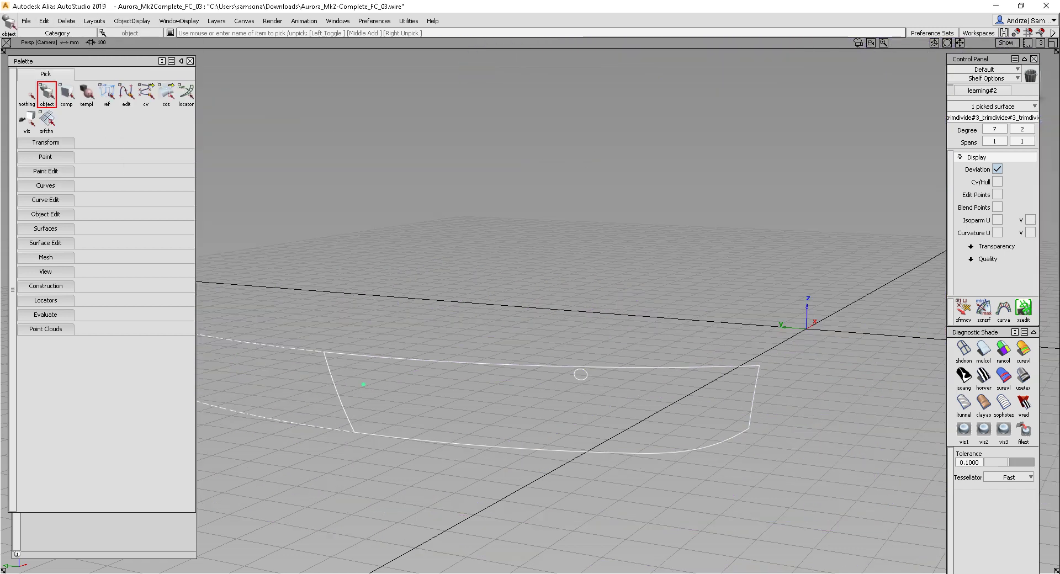
# Launch Dynamo from the transform tools and arrange its main window and selection dialog beside the isolated surface.
pyautogui.keyDown('alt'); pyautogui.keyDown('shift'); pyautogui.moveTo(581, 374); pyautogui.dragTo(619, 313, button='middle'); pyautogui.keyUp('shift'); pyautogui.keyUp('alt')
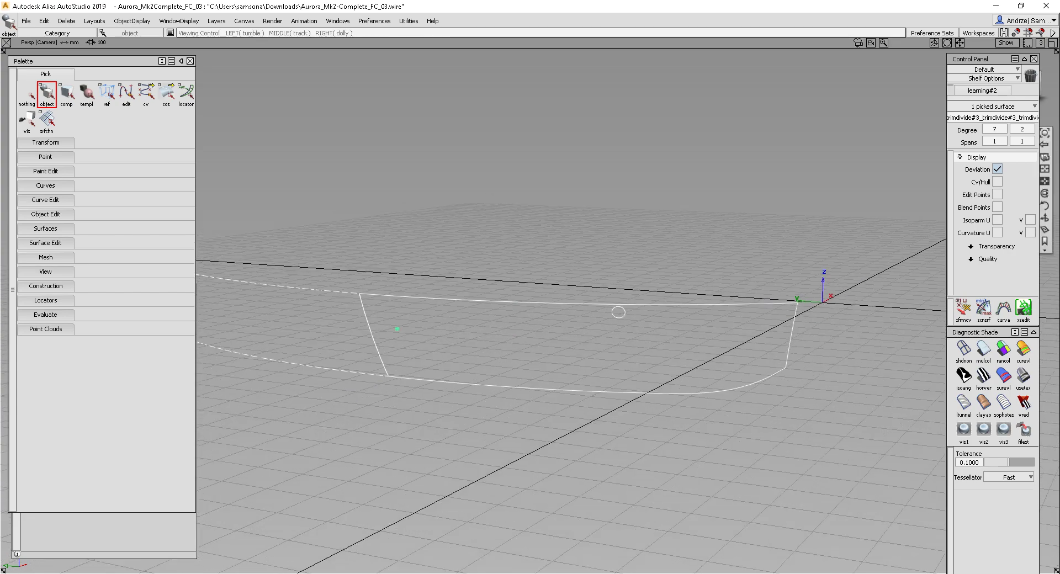
pyautogui.keyDown('alt'); pyautogui.keyDown('shift'); pyautogui.moveTo(618, 313); pyautogui.dragTo(346, 288, button='right'); pyautogui.keyUp('shift'); pyautogui.keyUp('alt')
pyautogui.keyDown('alt'); pyautogui.keyDown('shift'); pyautogui.moveTo(345, 288); pyautogui.dragTo(382, 325, button='middle'); pyautogui.keyUp('shift'); pyautogui.keyUp('alt')
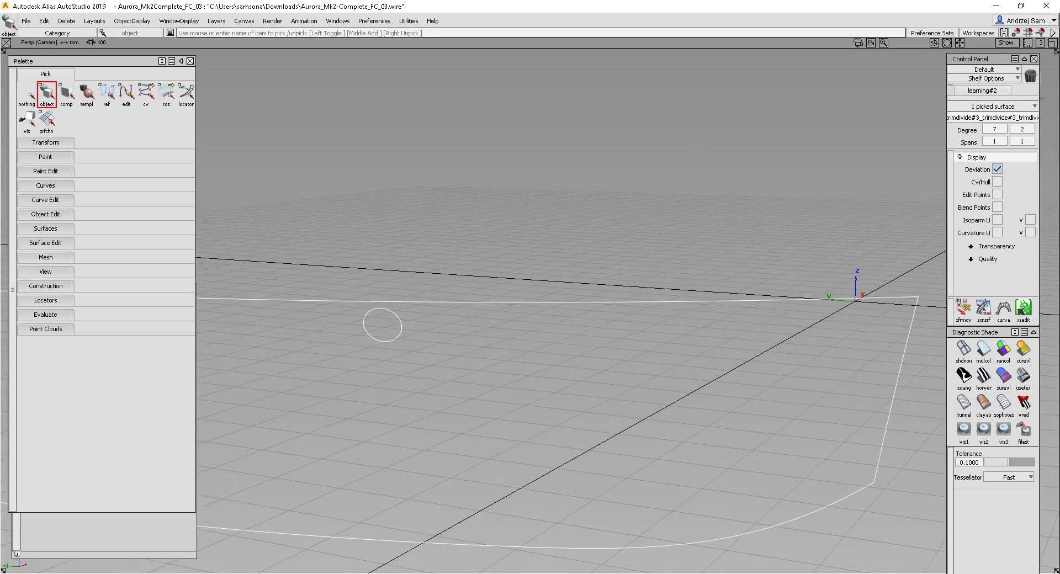
pyautogui.click(45, 142)
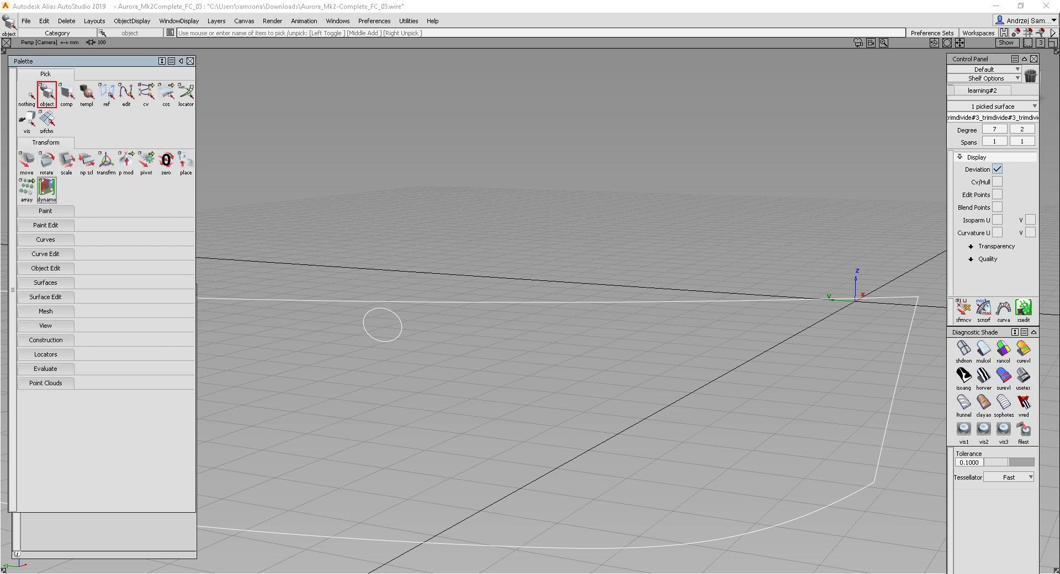
pyautogui.click(47, 190)
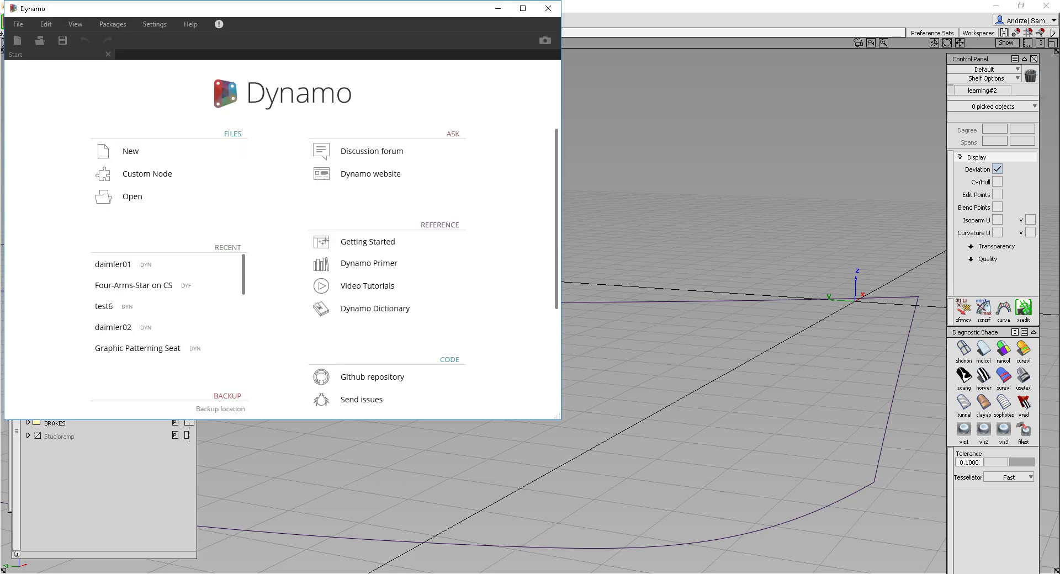
pyautogui.moveTo(113, 9); pyautogui.dragTo(579, 73)
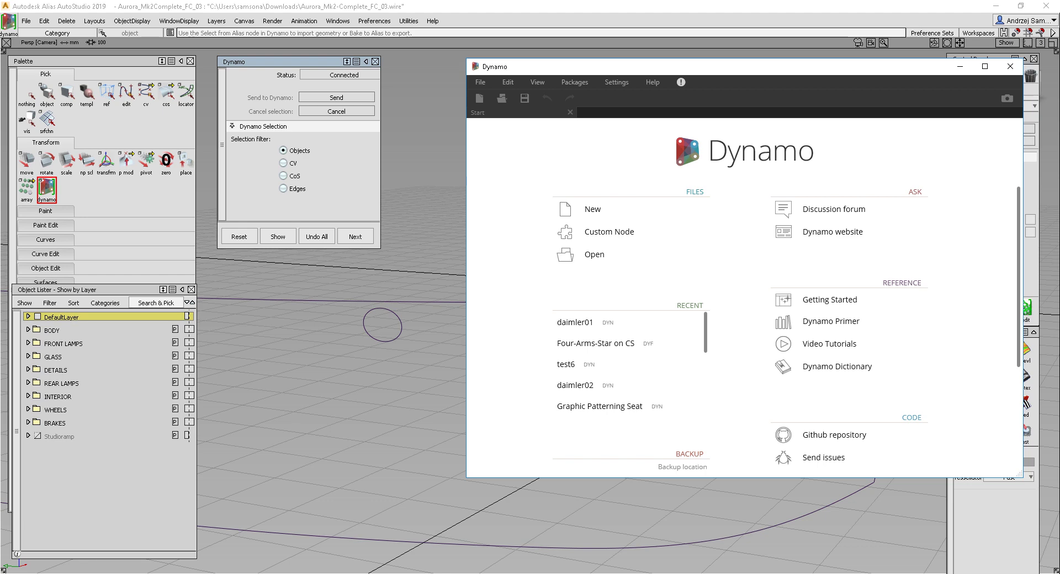
pyautogui.moveTo(287, 61); pyautogui.dragTo(237, 70)
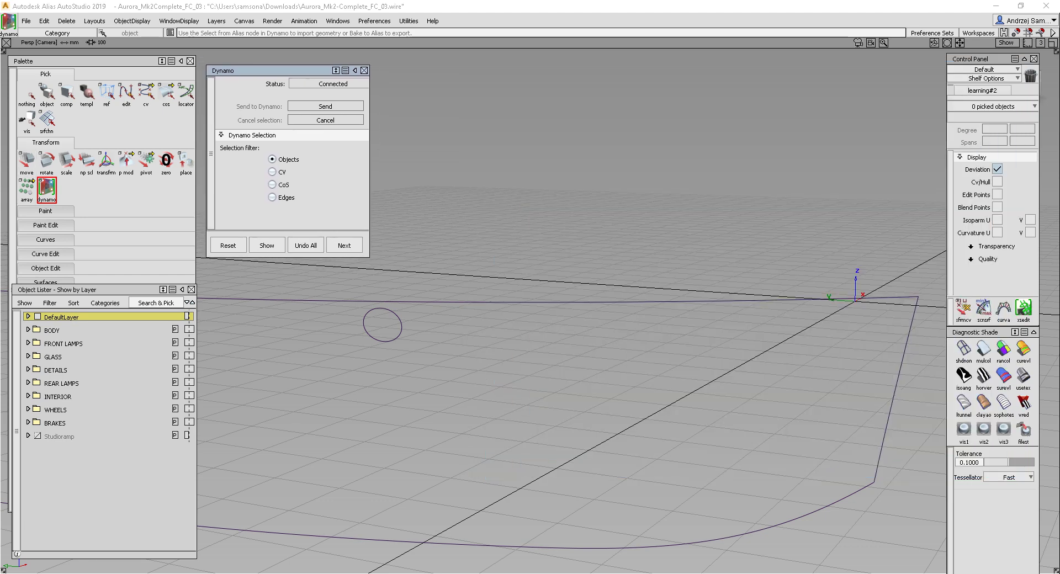
pyautogui.moveTo(237, 71); pyautogui.dragTo(237, 62)
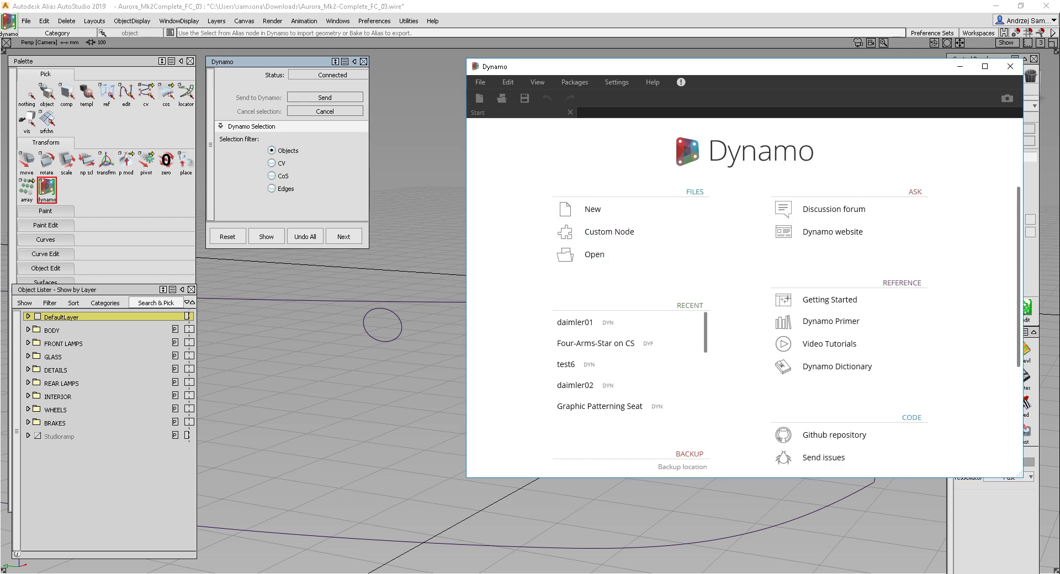
# Create a new Dynamo graph and place a Select from Alias node in the upper part of the canvas.
pyautogui.moveTo(620, 69); pyautogui.dragTo(651, 49)
pyautogui.click(620, 189)
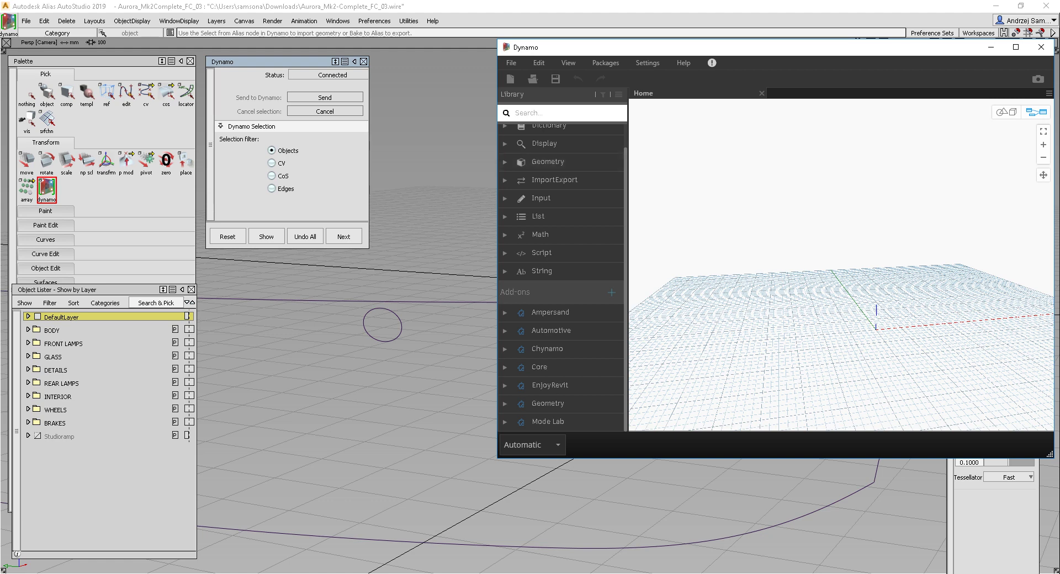
pyautogui.scroll(1, 562, 276)
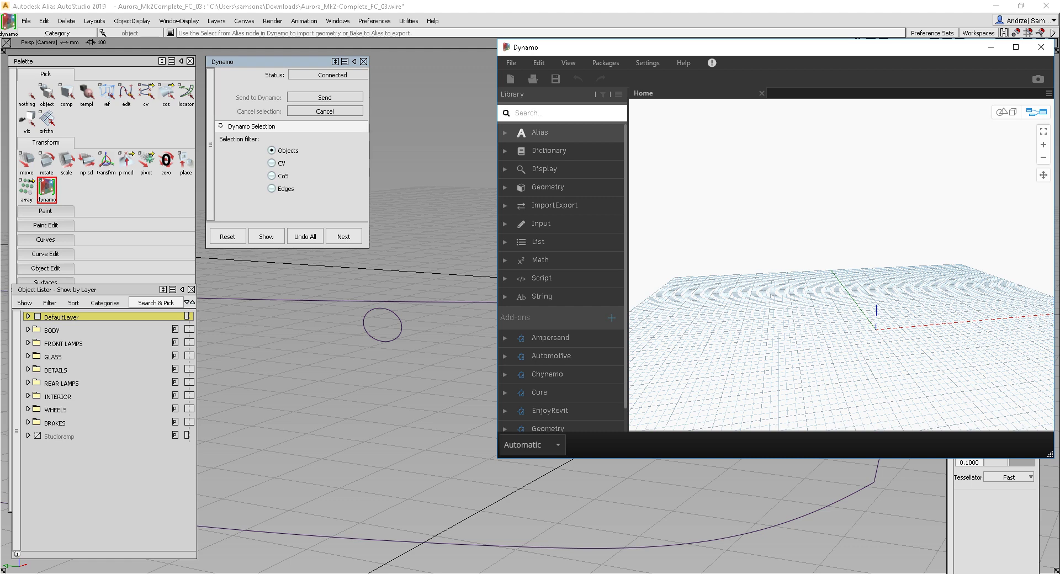
pyautogui.click(539, 132)
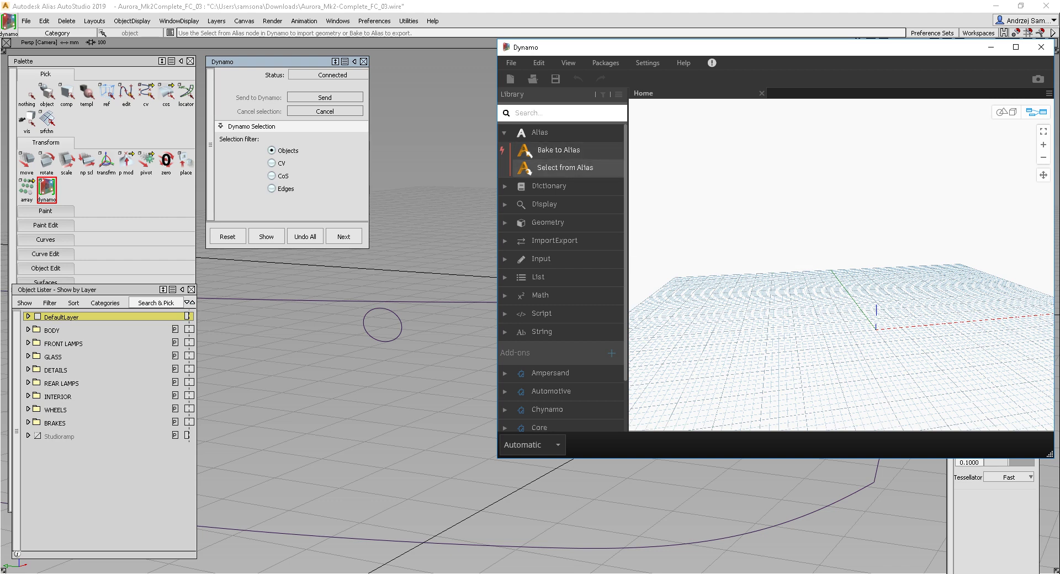
pyautogui.click(565, 168)
pyautogui.moveTo(862, 248); pyautogui.dragTo(719, 168)
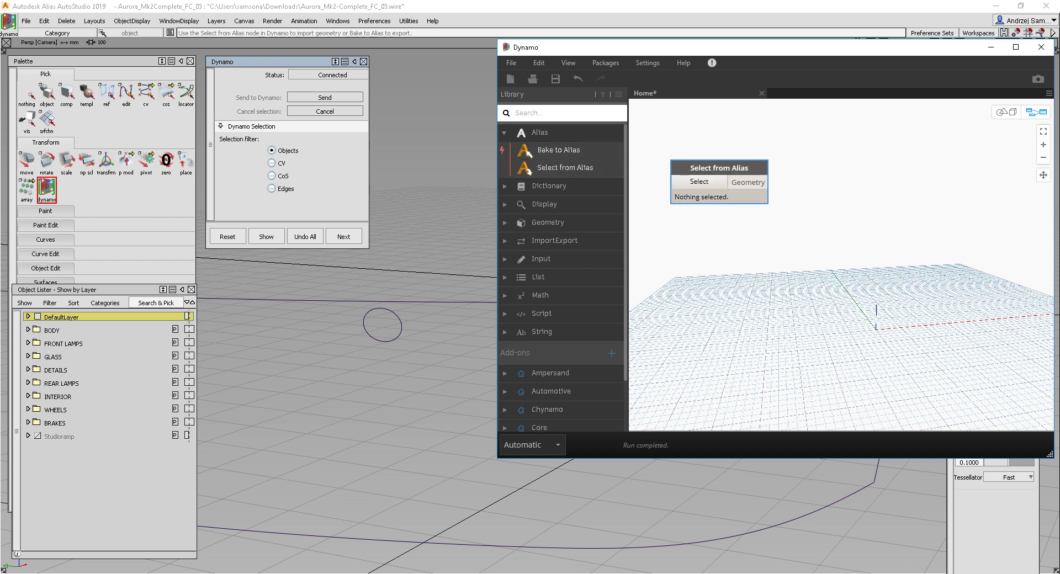
# Send the surface's long upper edge to the Select from Alias node, using the Edges selection filter.
pyautogui.click(698, 182)
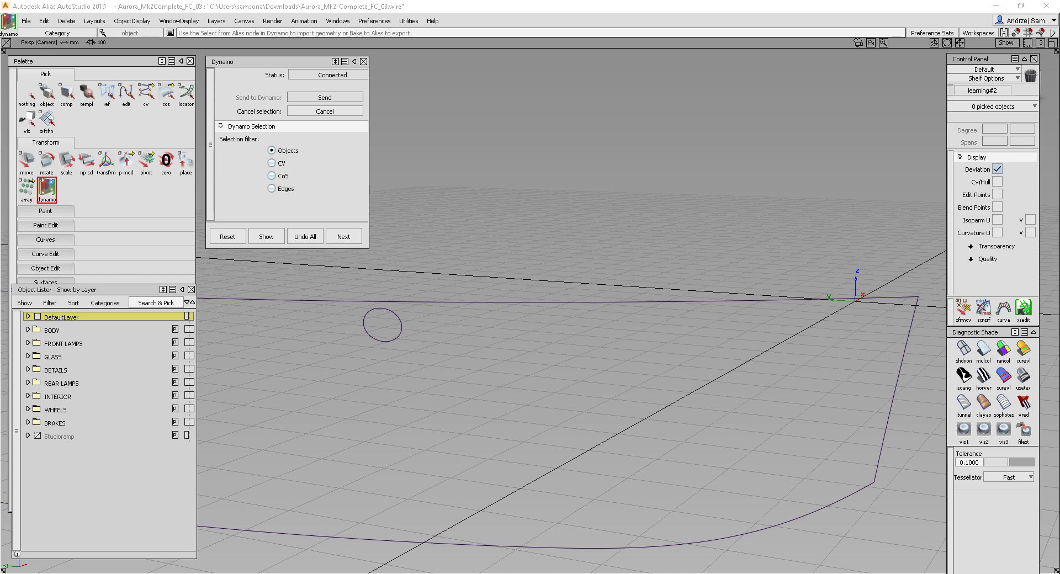
pyautogui.click(272, 188)
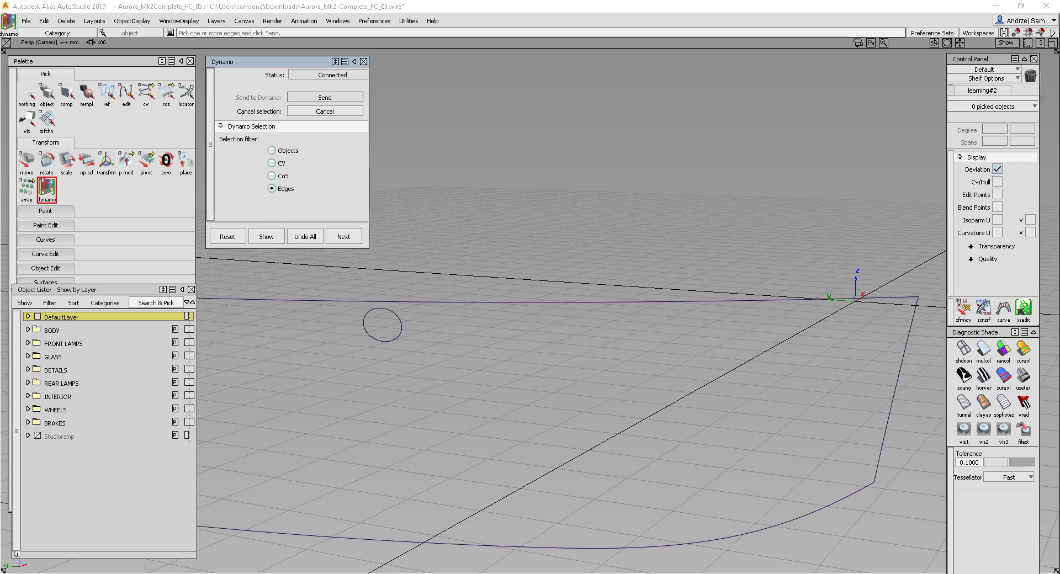
pyautogui.click(552, 302)
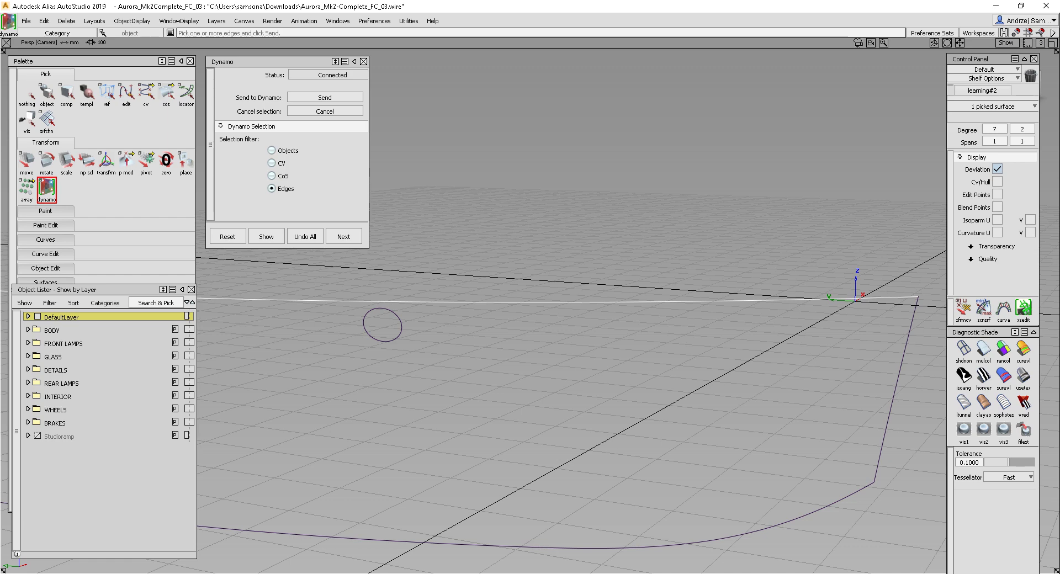
pyautogui.click(325, 98)
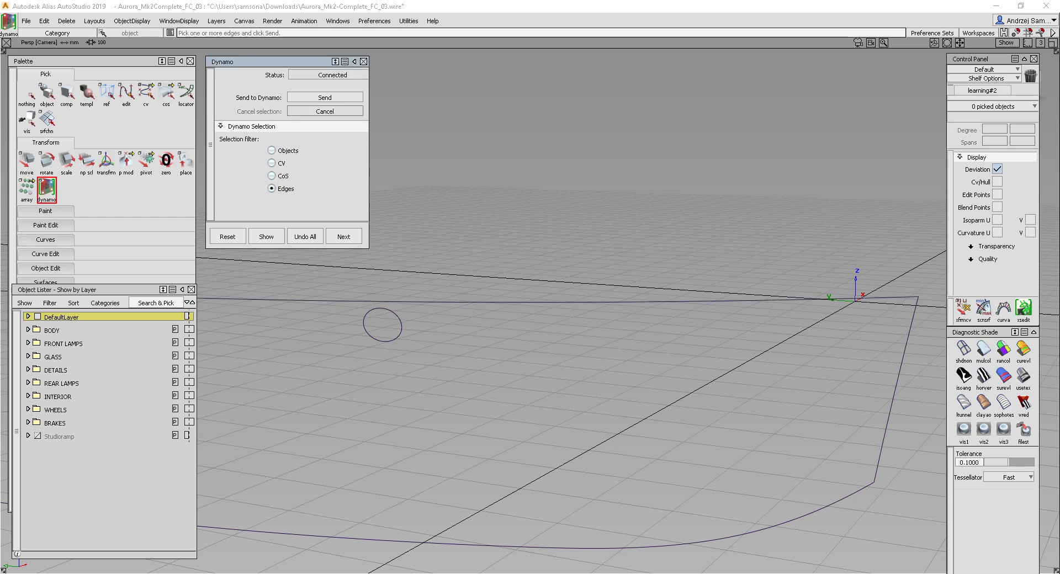
pyautogui.moveTo(229, 573)
pyautogui.click(229, 532)
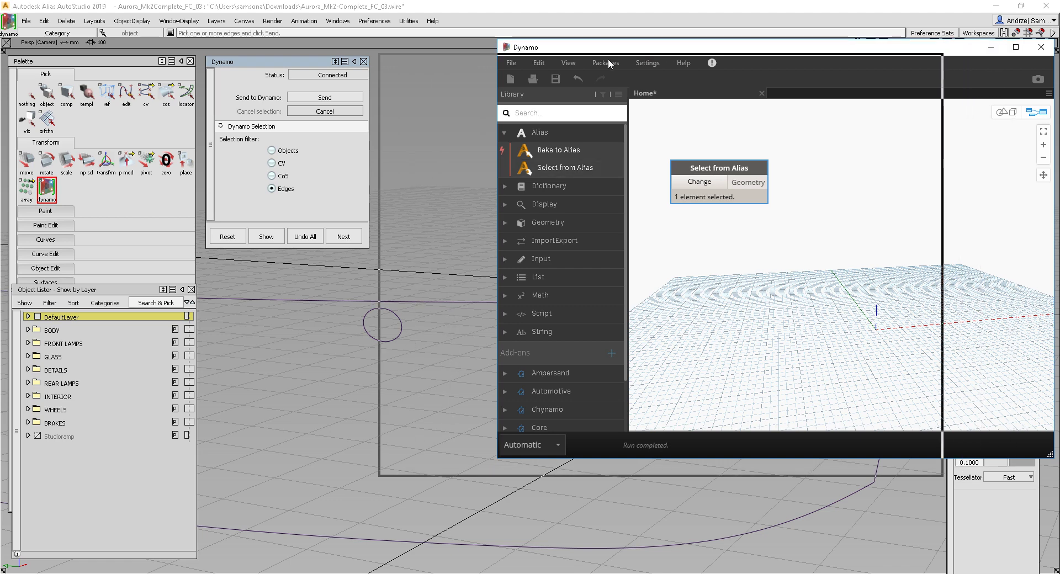
# Move the Dynamo window to the middle of the workspace and check the output of the Select from Alias node.
pyautogui.moveTo(608, 48); pyautogui.dragTo(497, 66)
pyautogui.moveTo(608, 186); pyautogui.dragTo(610, 181)
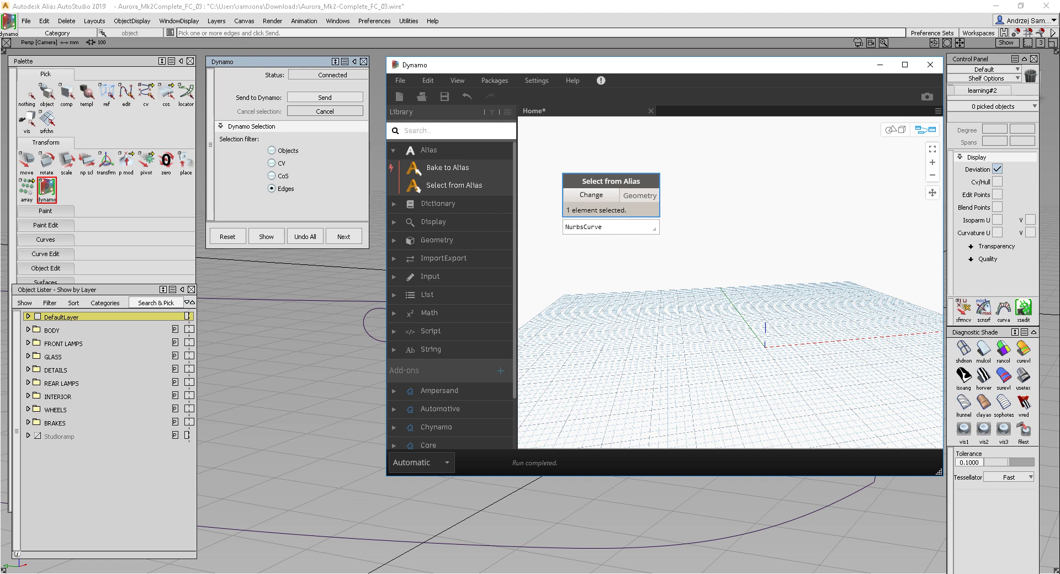
pyautogui.moveTo(611, 227)
pyautogui.moveTo(611, 181); pyautogui.dragTo(618, 193)
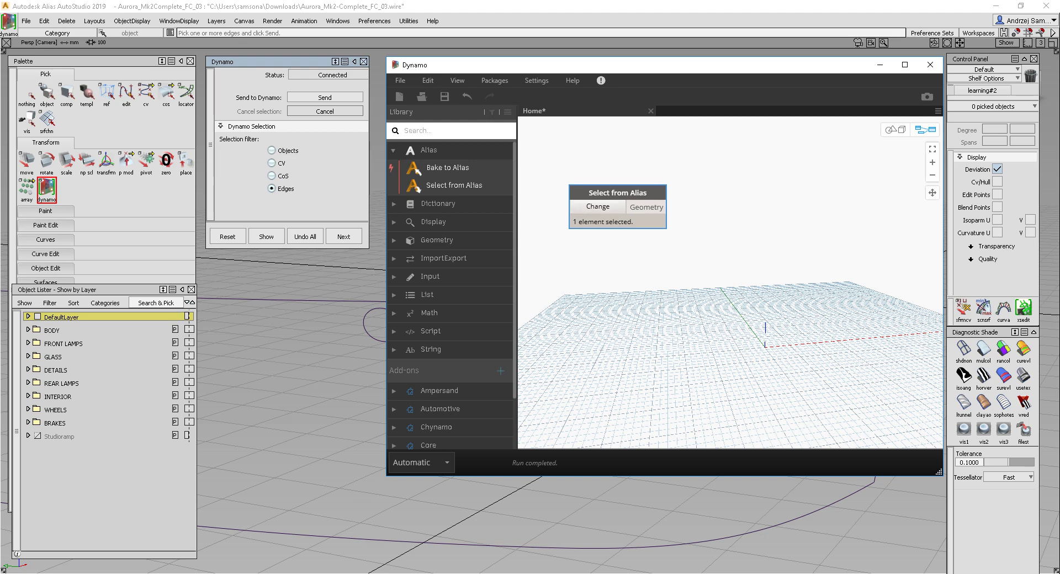
# Examine the imported edge curve in Dynamo's 3D background preview.
pyautogui.click(895, 130)
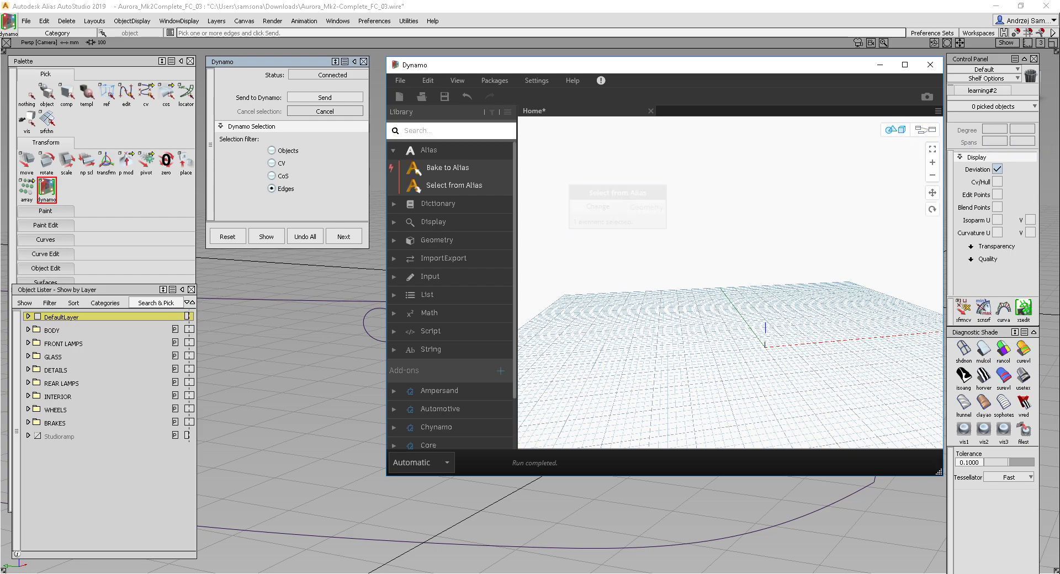
pyautogui.moveTo(773, 309); pyautogui.dragTo(717, 329, button='right')
pyautogui.moveTo(731, 283); pyautogui.dragTo(739, 283)
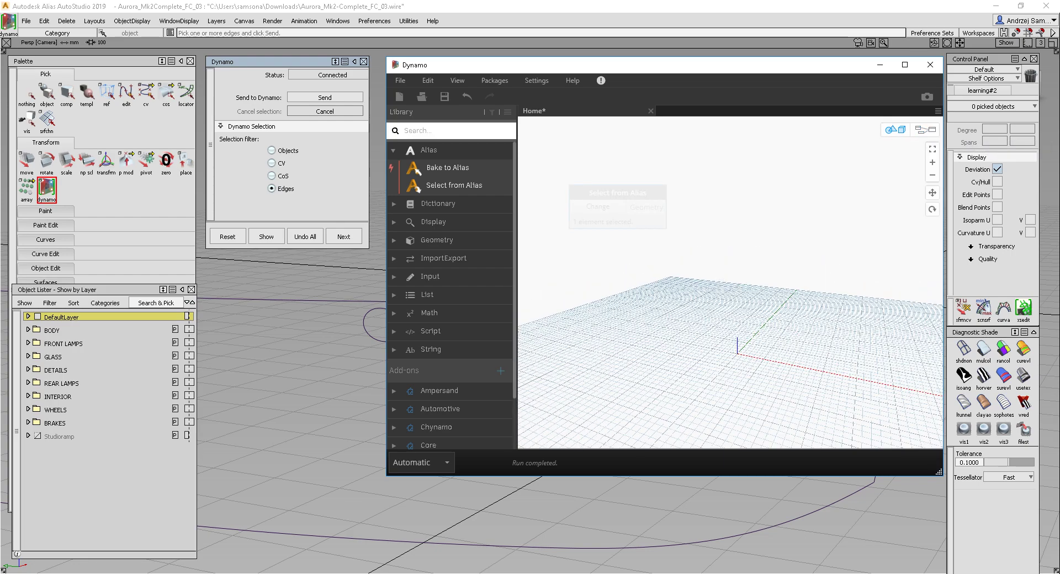
pyautogui.click(925, 130)
pyautogui.moveTo(618, 193); pyautogui.dragTo(599, 174)
pyautogui.moveTo(627, 189)
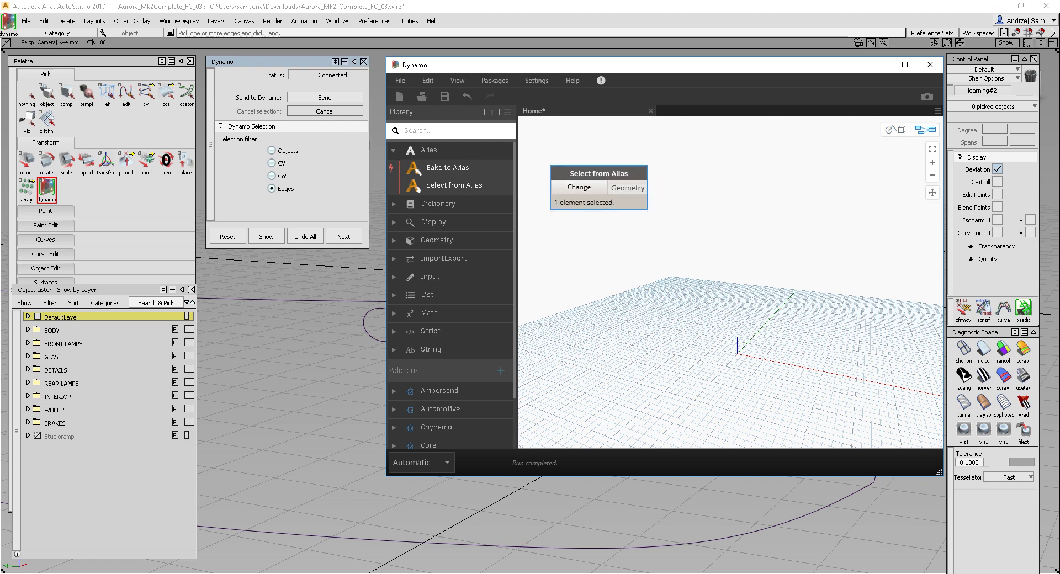
pyautogui.click(895, 130)
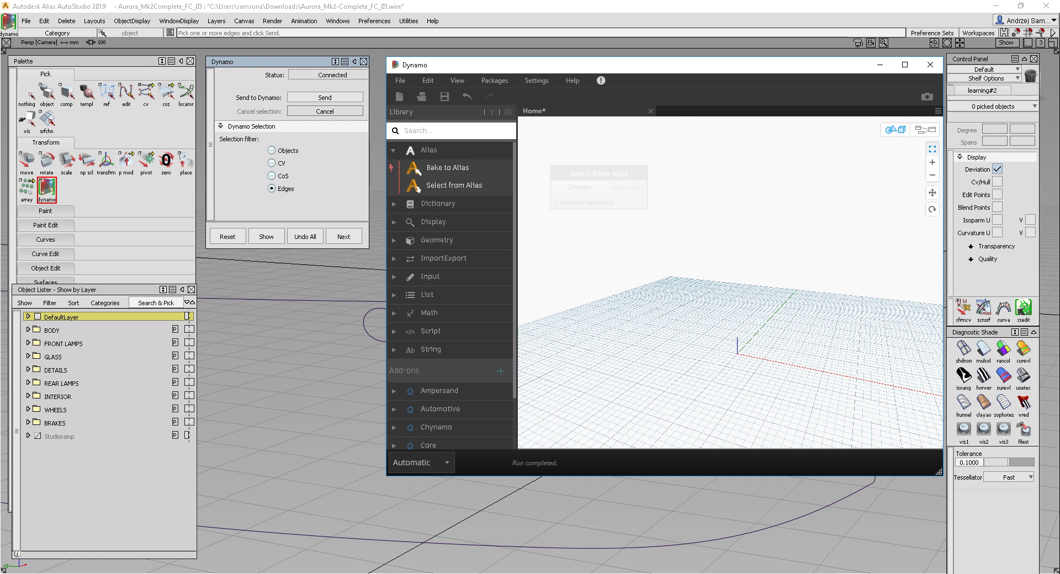
pyautogui.moveTo(851, 243); pyautogui.dragTo(756, 234, button='right')
pyautogui.scroll(3, 717, 271)
pyautogui.scroll(3, 724, 276)
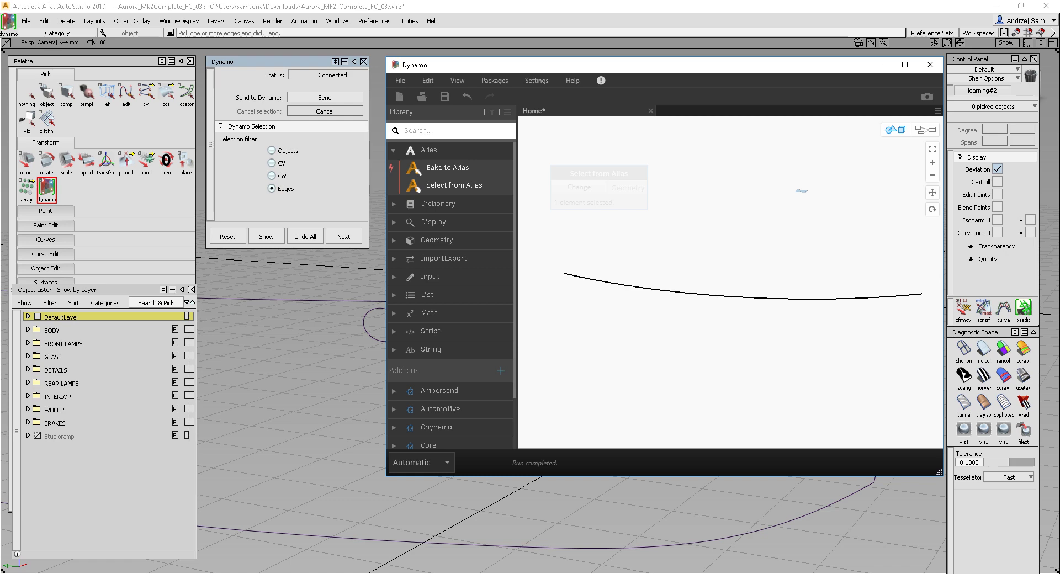
pyautogui.moveTo(731, 283); pyautogui.dragTo(724, 295, button='right')
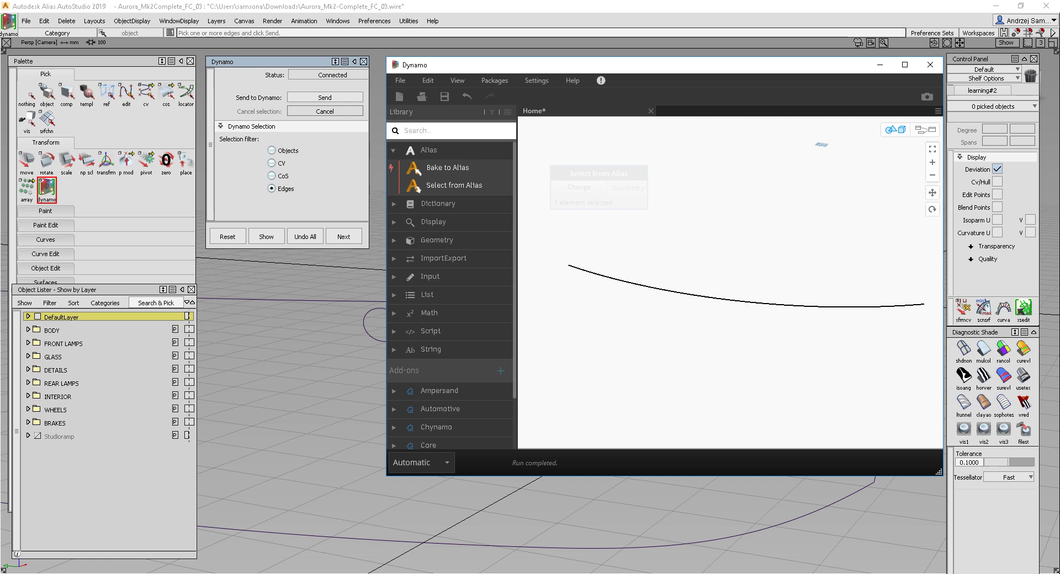
pyautogui.moveTo(729, 283); pyautogui.dragTo(721, 282, button='middle')
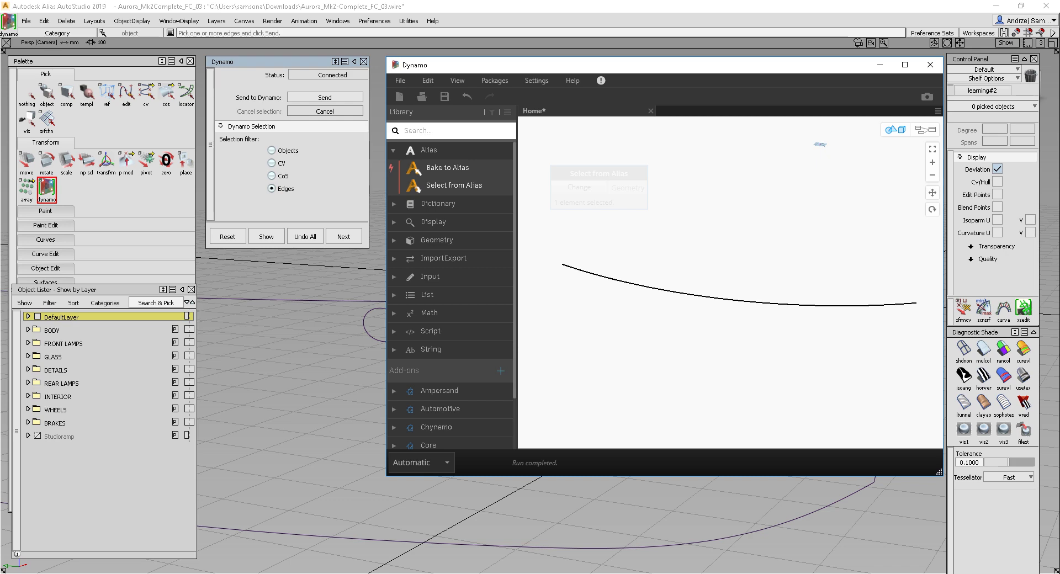
# Add a second Select from Alias node to the graph and place it below the first one.
pyautogui.click(925, 130)
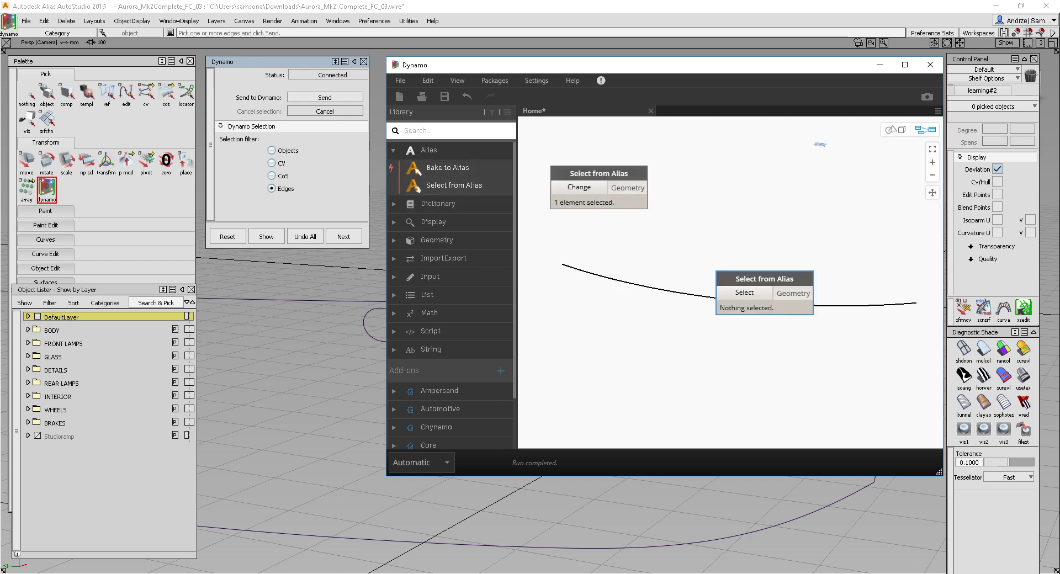
pyautogui.moveTo(764, 279); pyautogui.dragTo(603, 245)
# Send the five segments of the surface's lower edge to the second Select from Alias node.
pyautogui.click(583, 258)
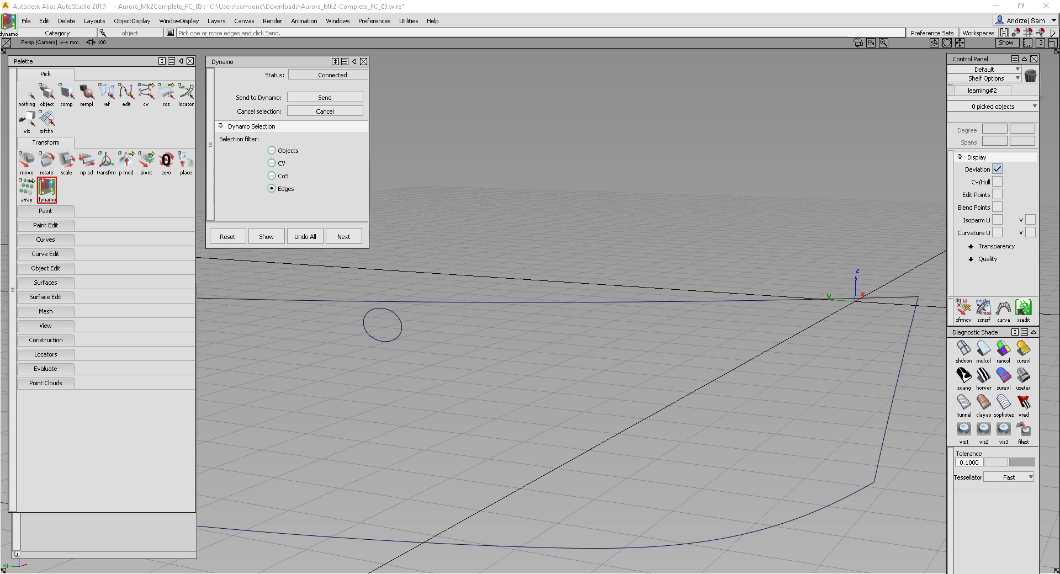
pyautogui.click(861, 490)
pyautogui.click(862, 503)
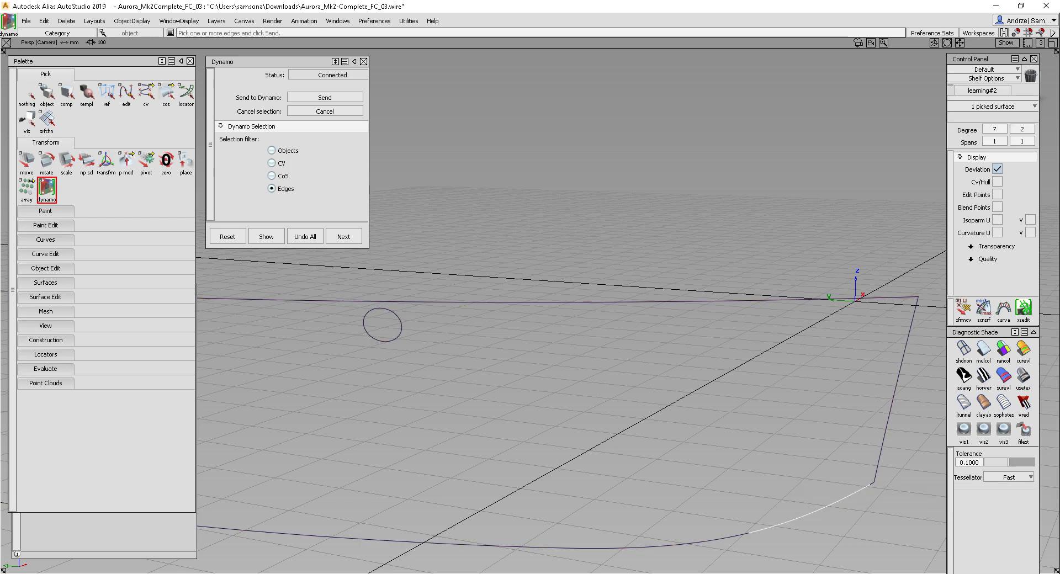
pyautogui.click(872, 483)
pyautogui.click(875, 493)
pyautogui.click(694, 543)
pyautogui.click(442, 544)
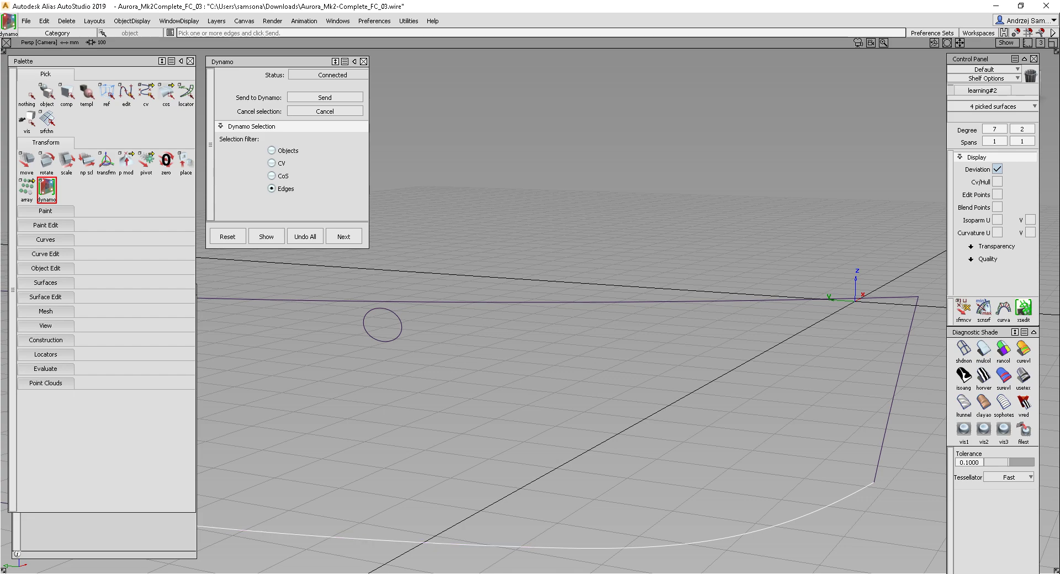
pyautogui.keyDown('alt'); pyautogui.keyDown('shift'); pyautogui.moveTo(470, 309); pyautogui.dragTo(850, 469, button='middle'); pyautogui.keyUp('shift'); pyautogui.keyUp('alt')
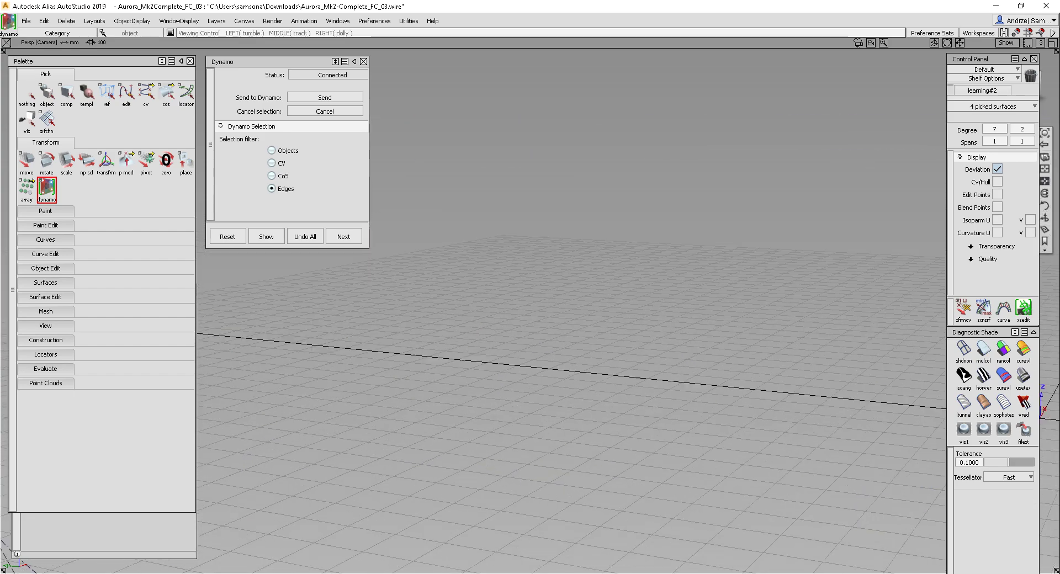
pyautogui.keyDown('alt'); pyautogui.keyDown('shift'); pyautogui.moveTo(685, 420); pyautogui.dragTo(716, 265, button='middle'); pyautogui.keyUp('shift'); pyautogui.keyUp('alt')
pyautogui.keyDown('alt'); pyautogui.keyDown('shift'); pyautogui.moveTo(716, 363); pyautogui.dragTo(316, 307, button='middle'); pyautogui.keyUp('shift'); pyautogui.keyUp('alt')
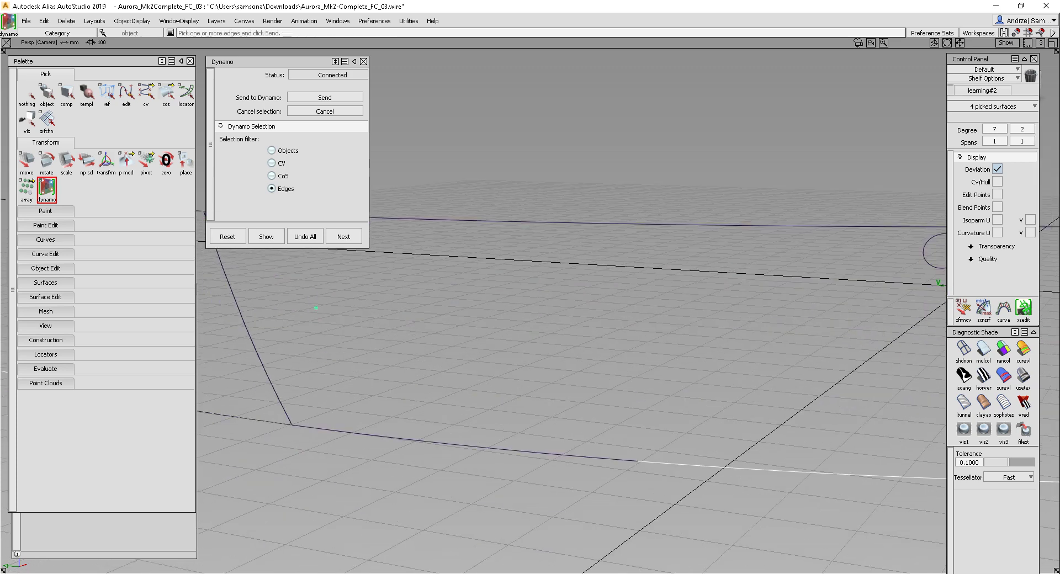
pyautogui.click(470, 446)
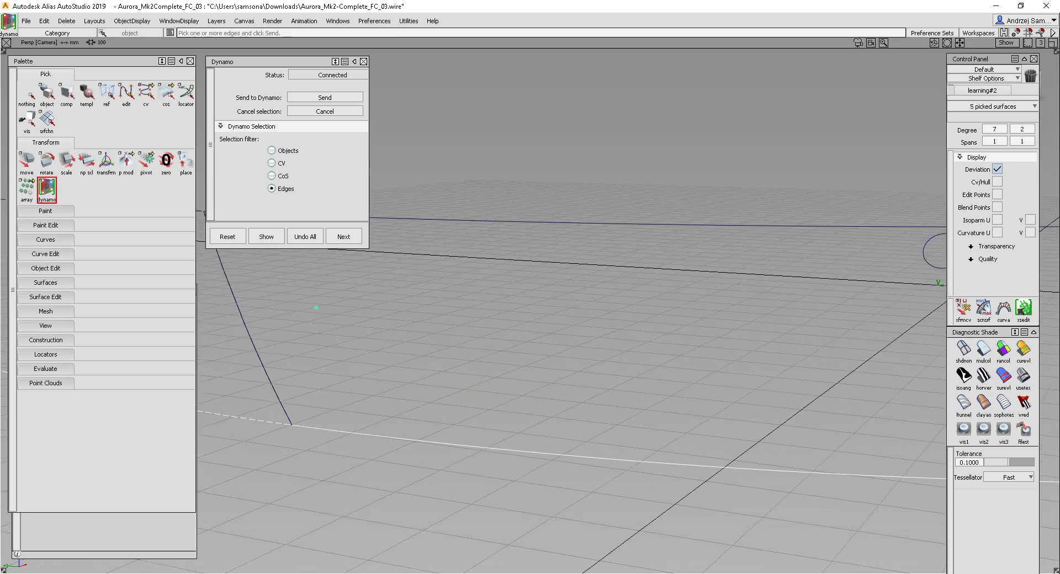
pyautogui.click(325, 97)
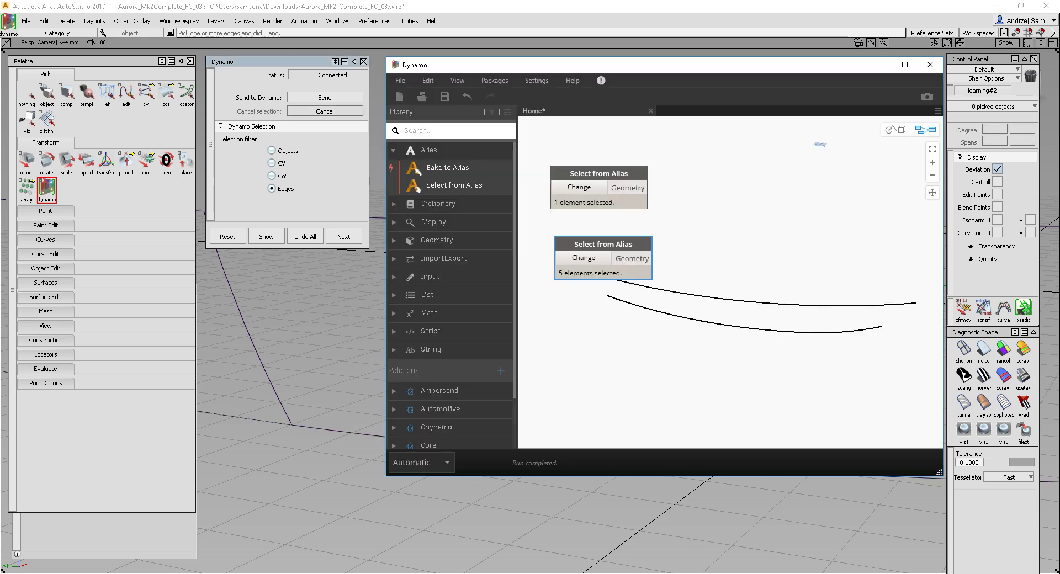
# Move the second Select from Alias node just beneath the first and add a third Select from Alias node below it.
pyautogui.moveTo(602, 244)
pyautogui.mouseDown()
pyautogui.moveTo(581, 235)
pyautogui.moveTo(601, 244)
pyautogui.mouseUp()
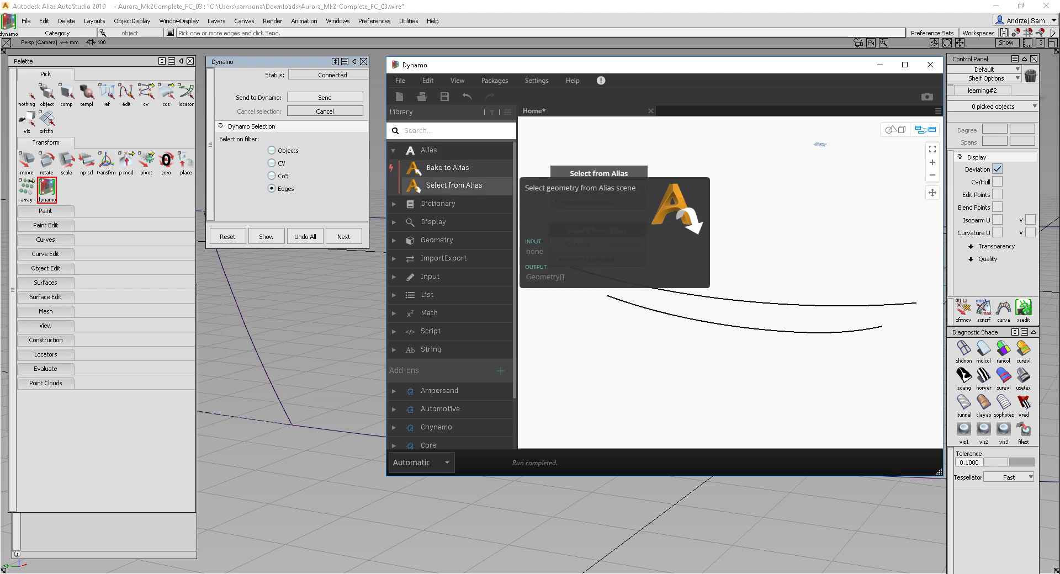
pyautogui.click(454, 185)
pyautogui.moveTo(790, 292); pyautogui.dragTo(610, 303)
# Send the whole car body surface to the third Select from Alias node, using the Objects selection filter.
pyautogui.click(577, 317)
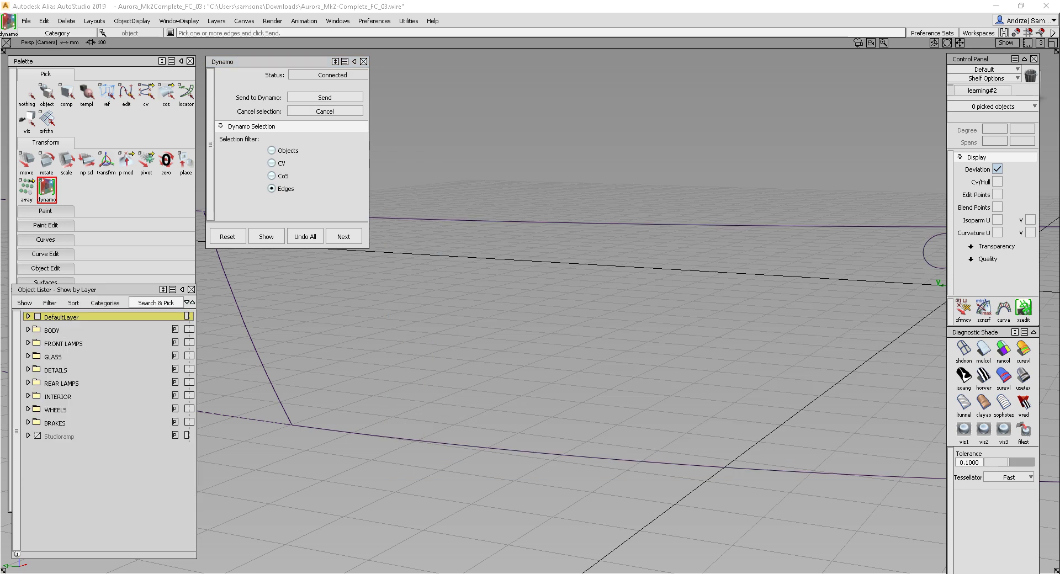
pyautogui.click(271, 151)
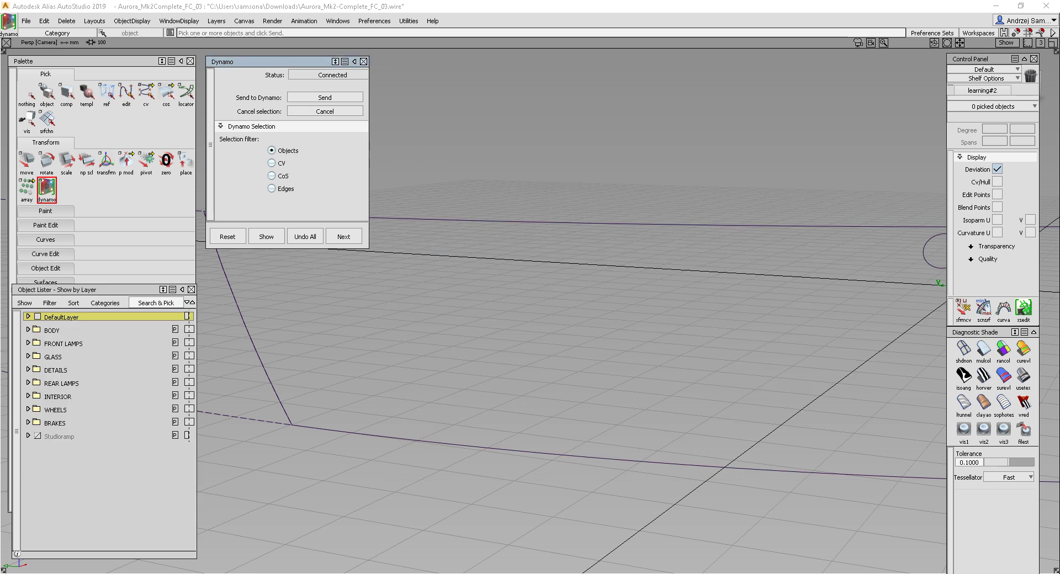
pyautogui.keyDown('alt'); pyautogui.keyDown('shift'); pyautogui.moveTo(574, 310); pyautogui.dragTo(485, 309, button='right'); pyautogui.keyUp('shift'); pyautogui.keyUp('alt')
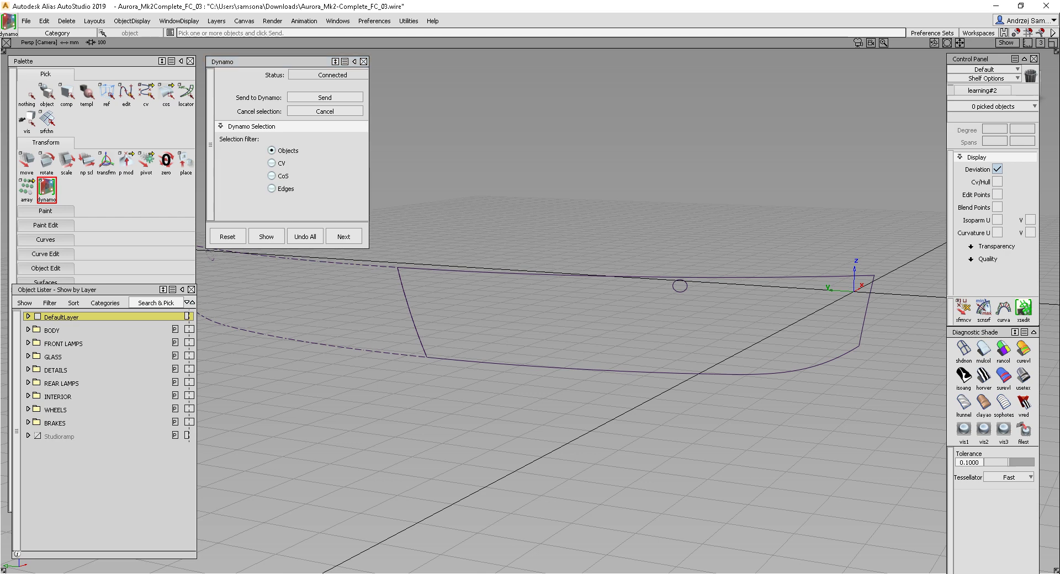
pyautogui.click(680, 285)
pyautogui.click(324, 98)
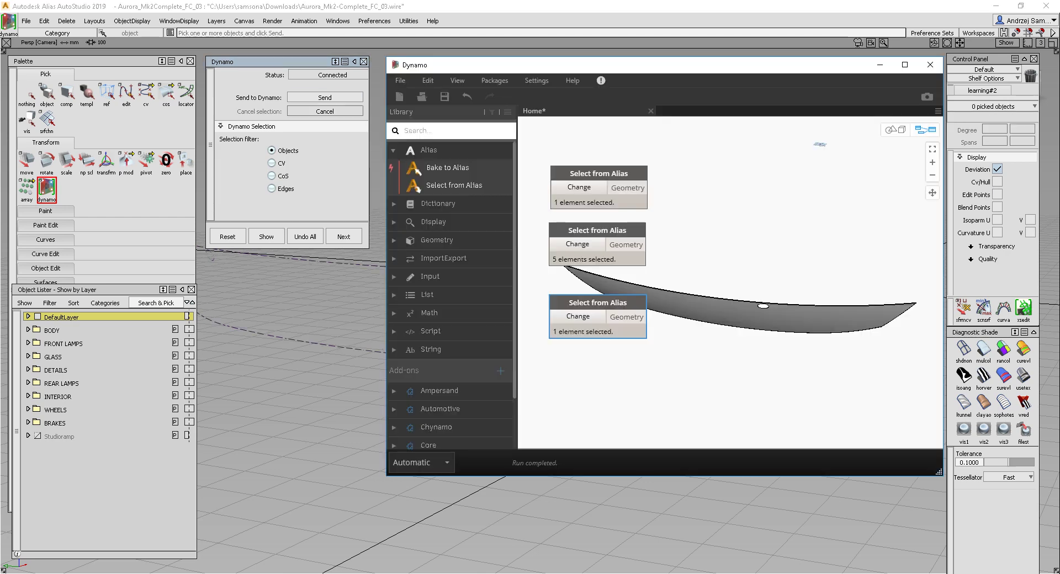
# Move the third Select from Alias node clear of the surface preview and maximize the Dynamo window.
pyautogui.moveTo(801, 65); pyautogui.dragTo(627, 65)
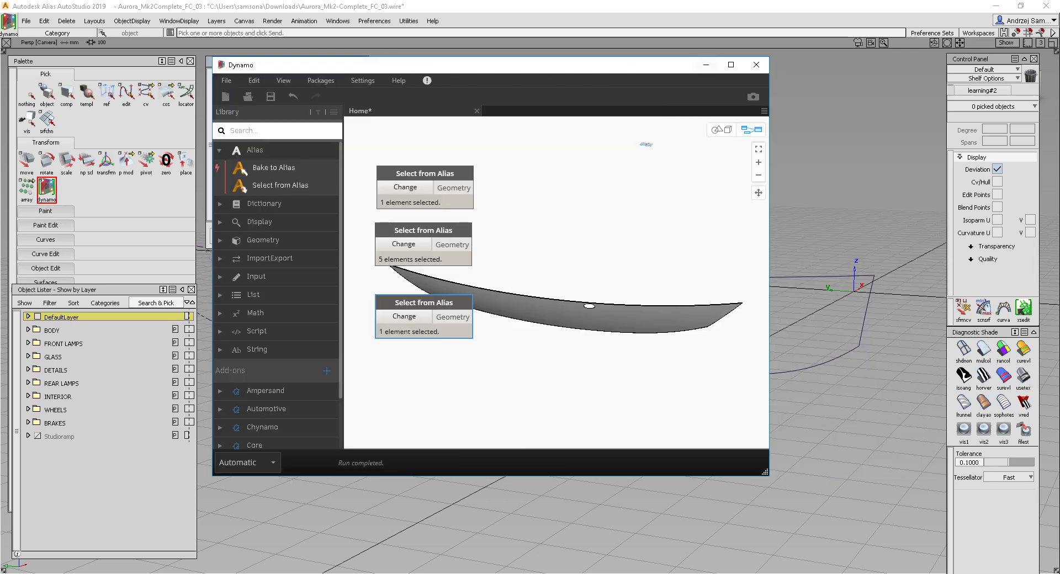
pyautogui.moveTo(424, 303); pyautogui.dragTo(416, 344)
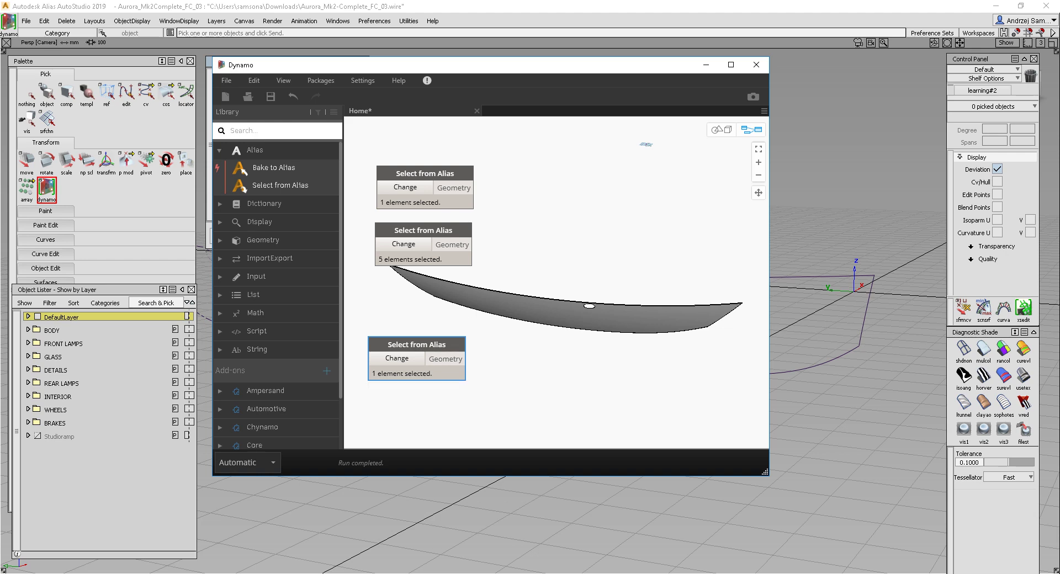
pyautogui.click(731, 65)
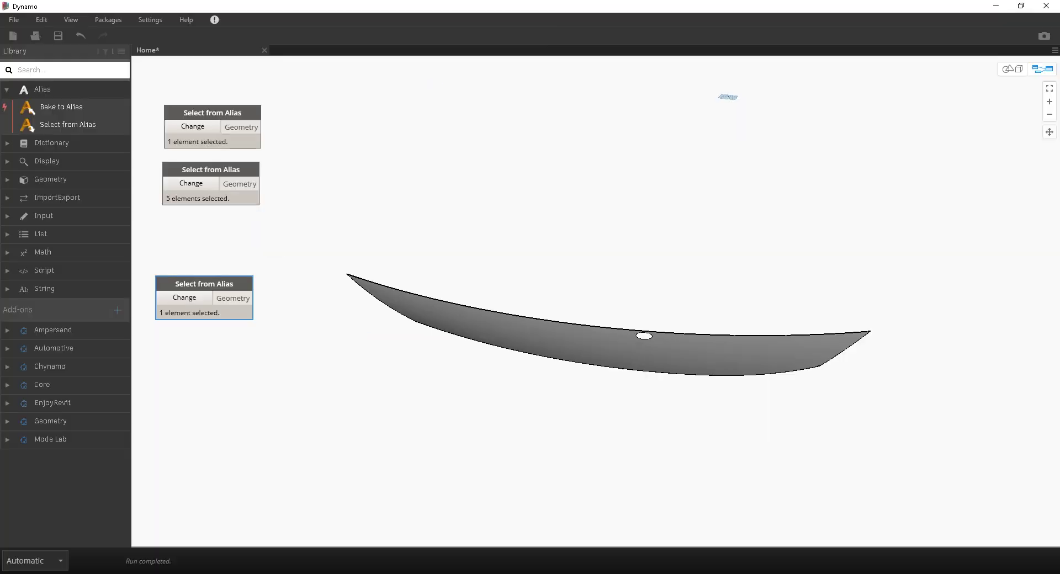
# Move the third Select from Alias node up closer to the second one.
pyautogui.click(1013, 69)
pyautogui.moveTo(712, 309); pyautogui.dragTo(883, 259, button='right')
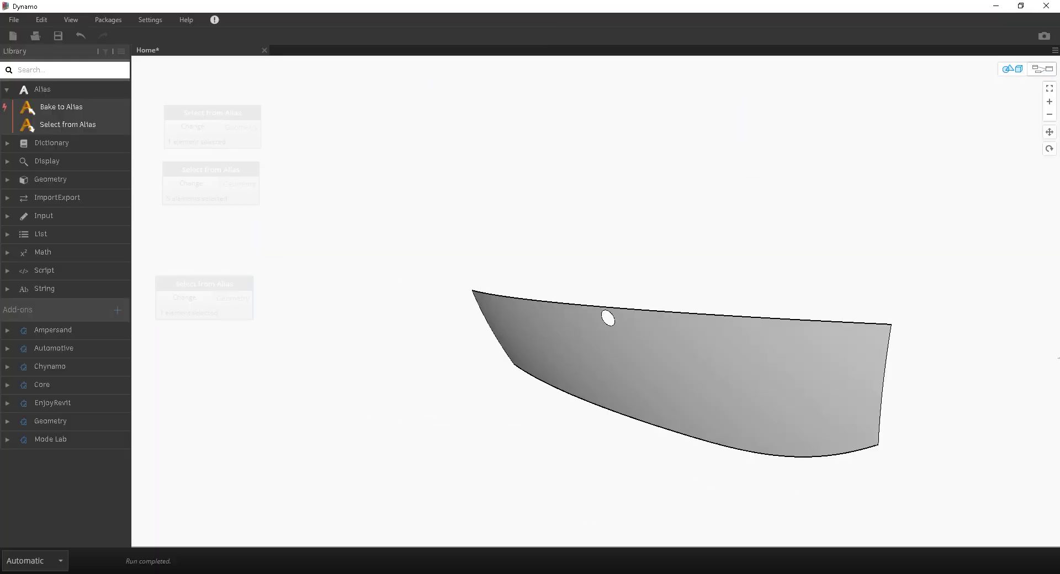
pyautogui.click(1042, 69)
pyautogui.moveTo(206, 284); pyautogui.dragTo(205, 246)
pyautogui.click(288, 259)
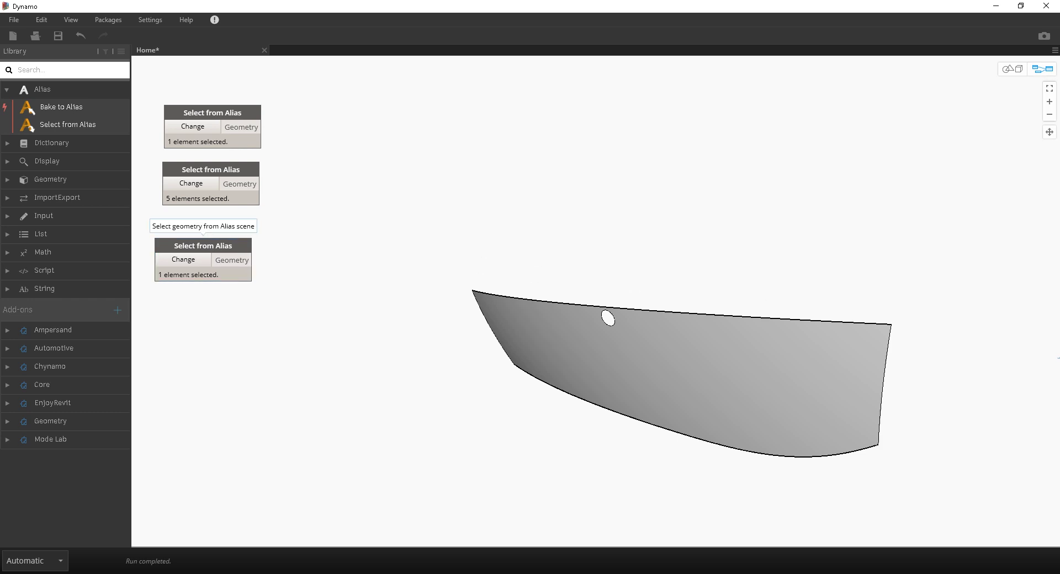
# Highlight the imported surface through its node and examine it from several angles in the 3D background preview.
pyautogui.click(204, 270)
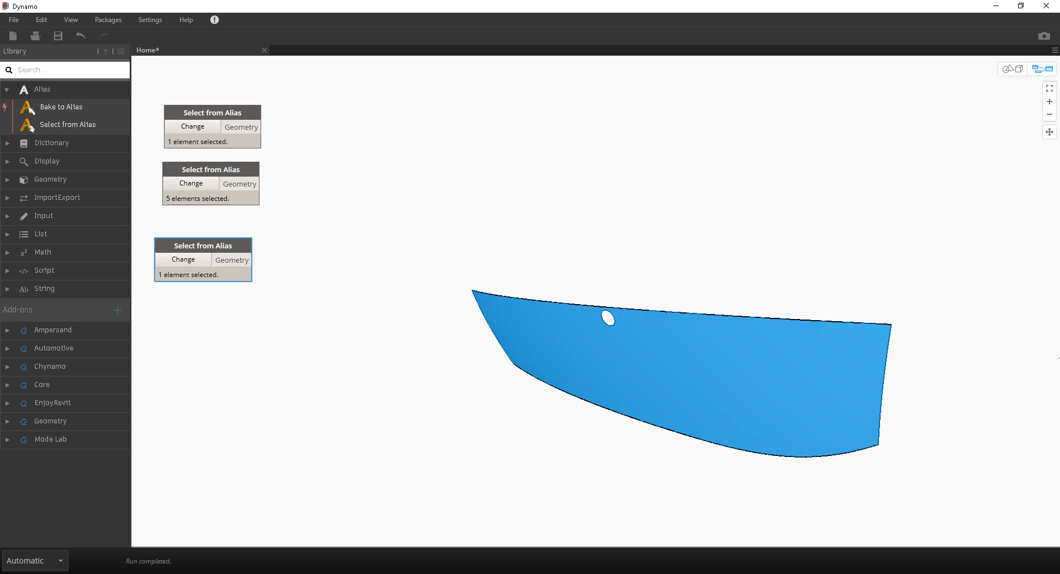
pyautogui.click(1043, 69)
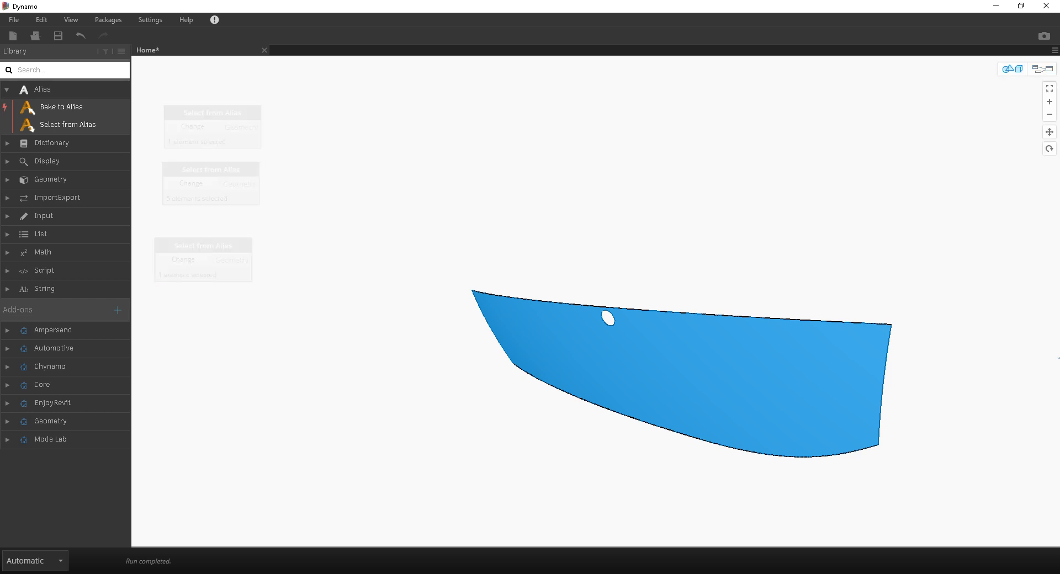
pyautogui.click(1050, 88)
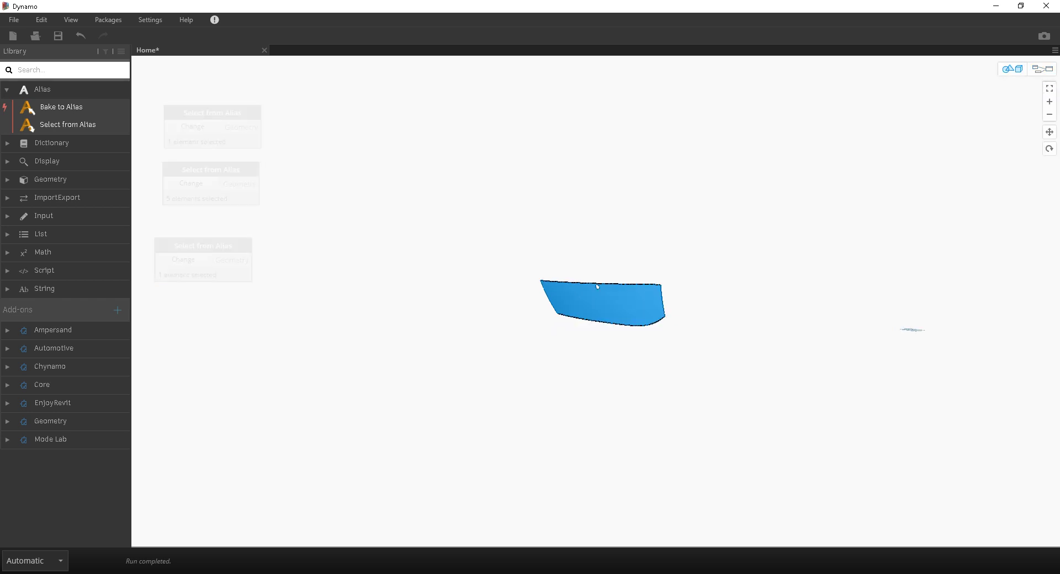
pyautogui.scroll(4, 596, 302)
pyautogui.moveTo(596, 302)
pyautogui.mouseDown(button='right')
pyautogui.moveTo(713, 304)
pyautogui.moveTo(779, 342)
pyautogui.moveTo(817, 347)
pyautogui.moveTo(734, 337)
pyautogui.moveTo(817, 359)
pyautogui.moveTo(718, 342)
pyautogui.mouseUp(button='right')
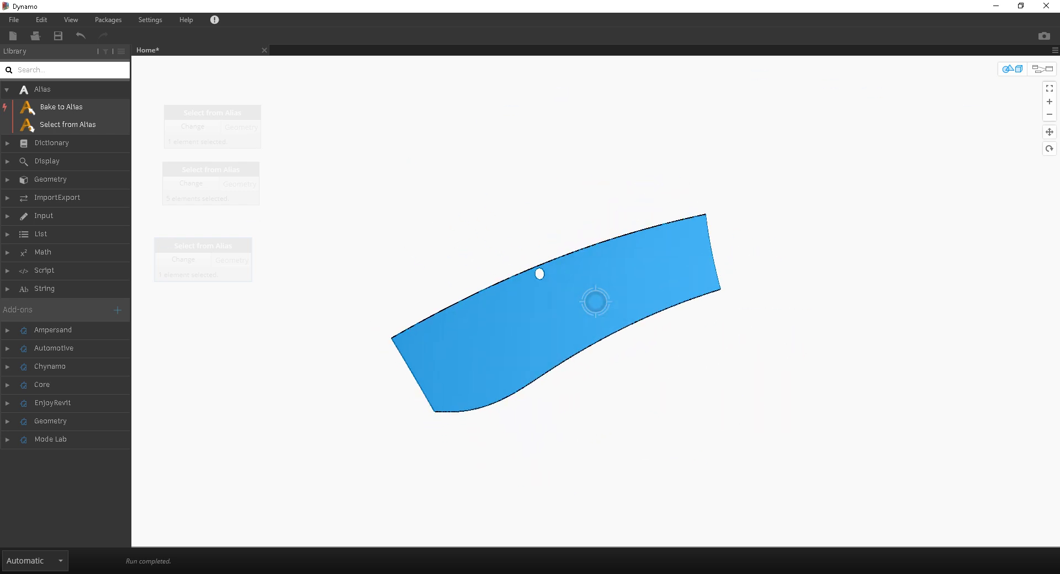
pyautogui.scroll(4, 596, 302)
pyautogui.scroll(-1, 596, 301)
pyautogui.moveTo(595, 302)
pyautogui.mouseDown(button='right')
pyautogui.moveTo(674, 320)
pyautogui.moveTo(789, 287)
pyautogui.moveTo(770, 284)
pyautogui.mouseUp(button='right')
pyautogui.moveTo(696, 305); pyautogui.dragTo(701, 307, button='right')
pyautogui.moveTo(702, 307); pyautogui.dragTo(642, 355, button='middle')
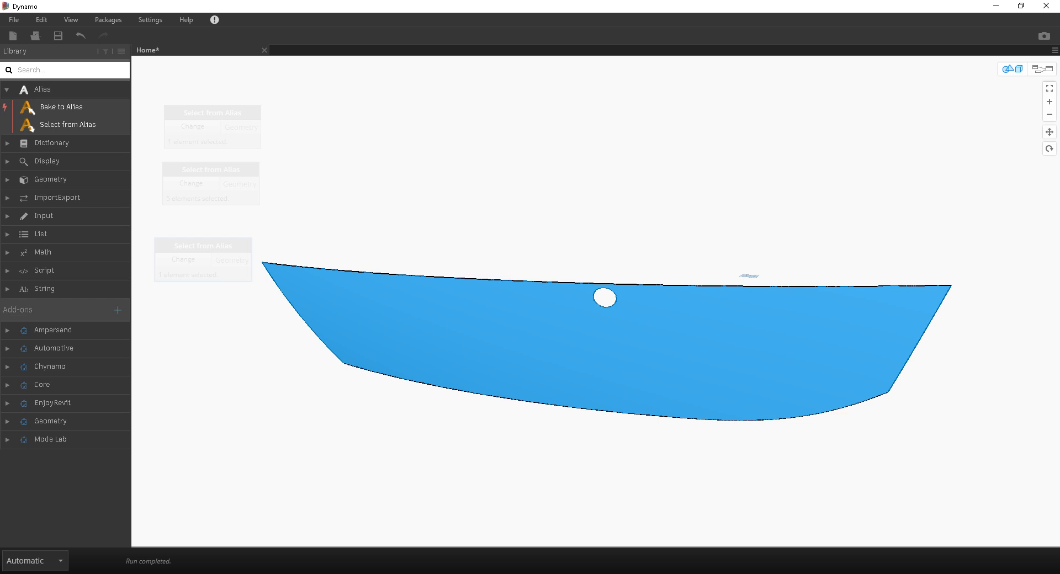
# Arrange the three Select from Alias nodes in a column, keeping the two edge nodes together above the surface node.
pyautogui.click(1043, 68)
pyautogui.moveTo(204, 246); pyautogui.dragTo(220, 234)
pyautogui.moveTo(220, 234); pyautogui.dragTo(226, 268, button='middle')
pyautogui.moveTo(222, 268); pyautogui.dragTo(215, 274)
pyautogui.moveTo(215, 274); pyautogui.dragTo(234, 302, button='middle')
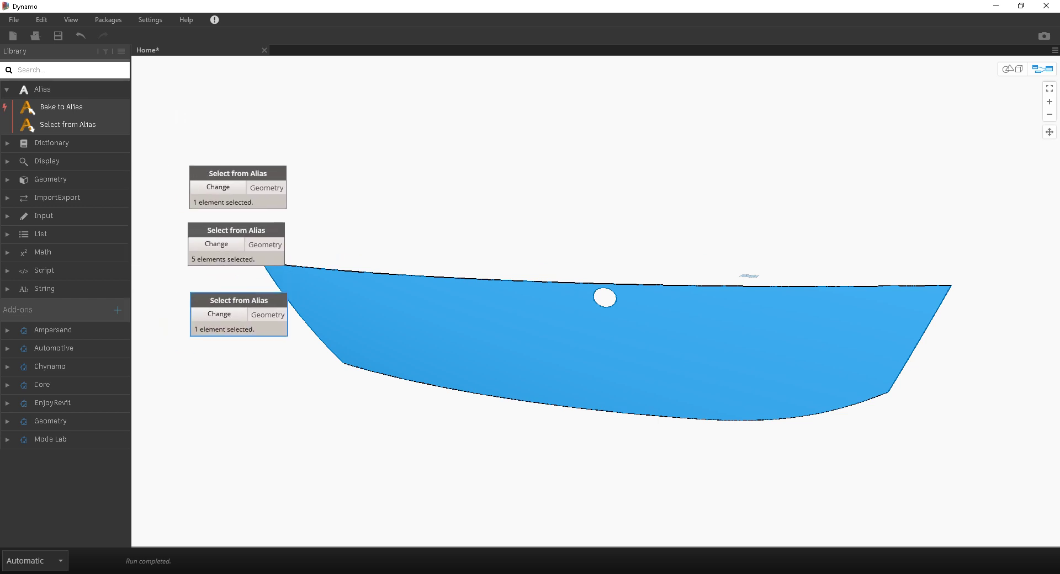
pyautogui.scroll(1, 337, 201)
pyautogui.moveTo(222, 170); pyautogui.dragTo(221, 124)
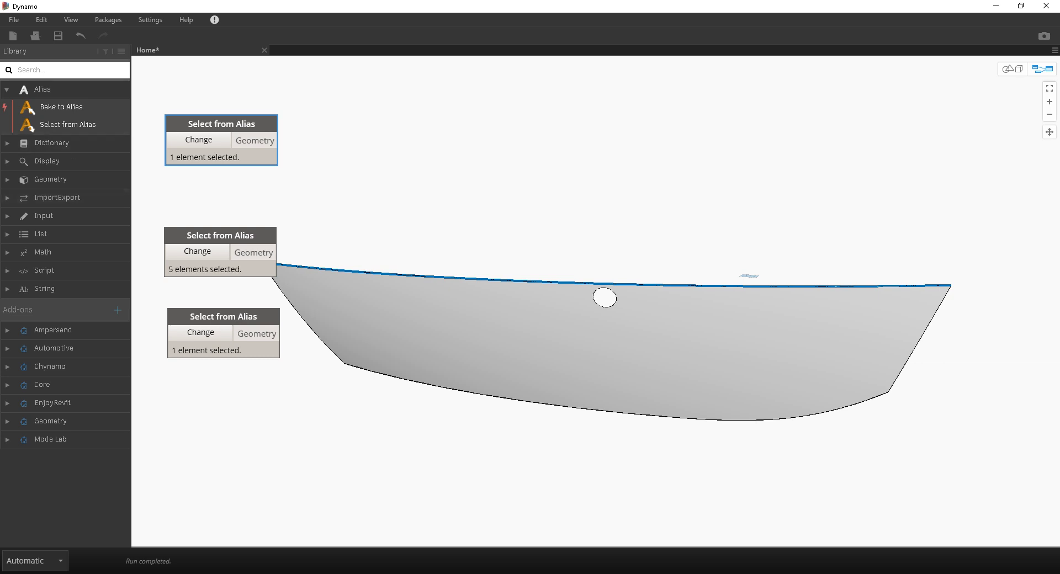
pyautogui.moveTo(220, 235); pyautogui.dragTo(221, 194)
# Search the library for "mirror" and place a Geometry.Mirror node to the right of the first Select from Alias node.
pyautogui.click(49, 70)
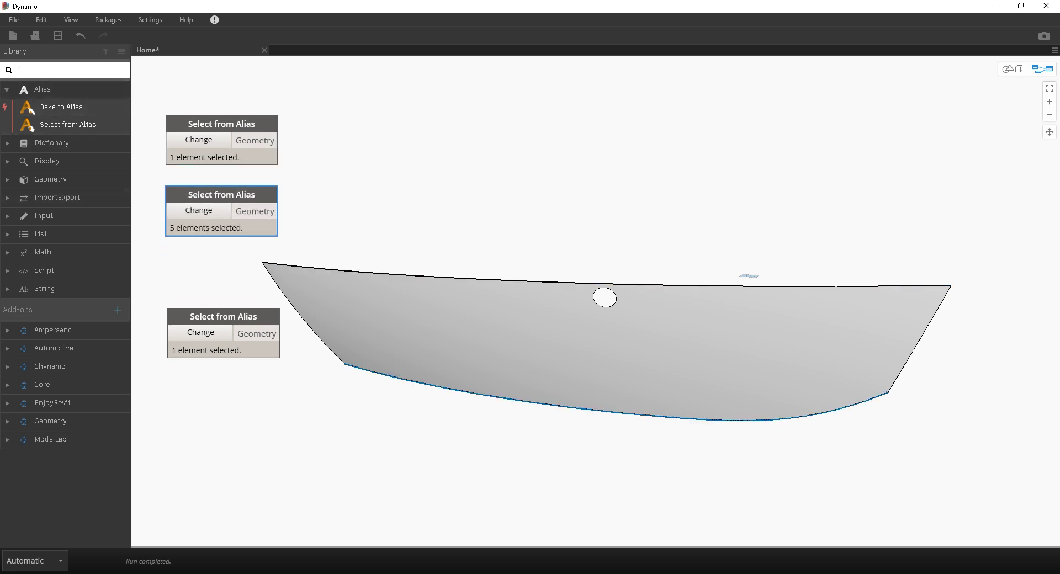
pyautogui.write('m')
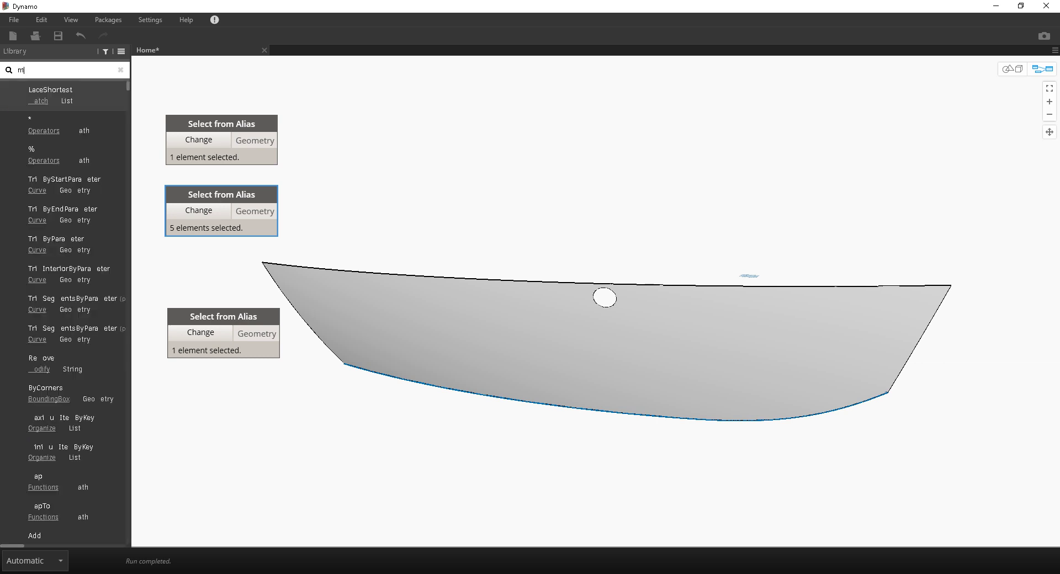
pyautogui.write('irr')
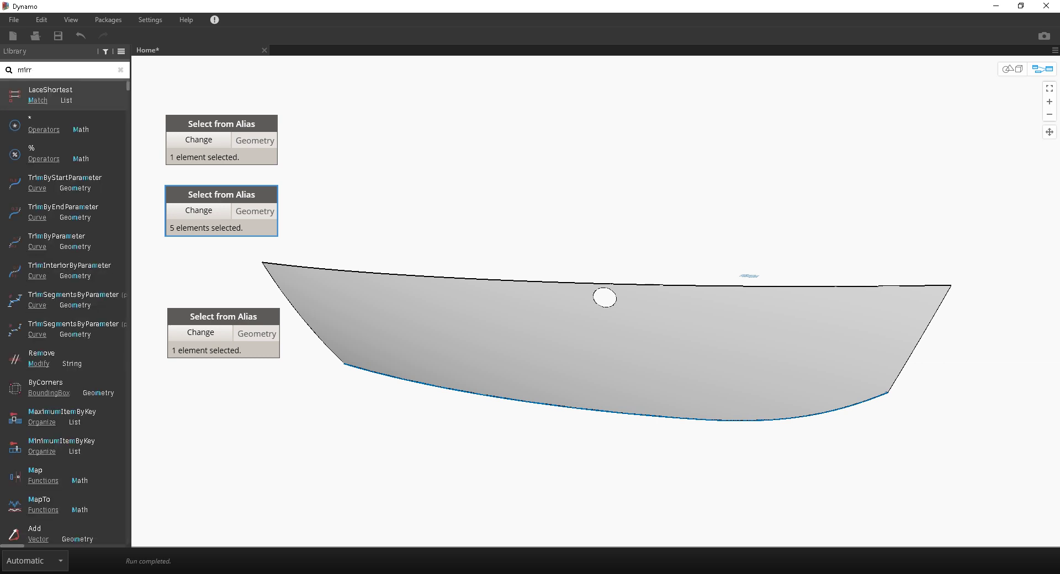
pyautogui.write('or')
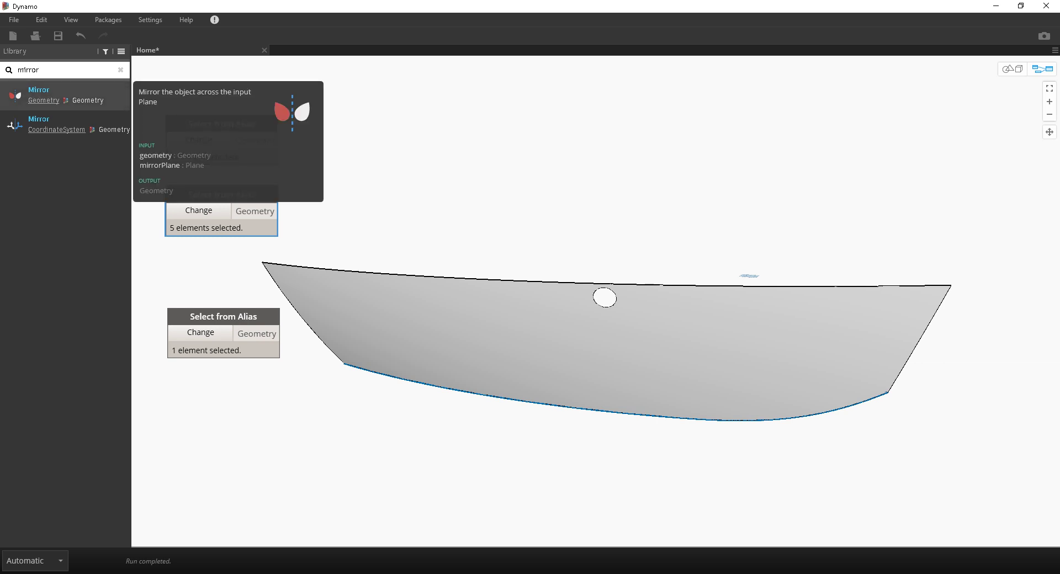
pyautogui.click(39, 89)
pyautogui.moveTo(552, 187); pyautogui.dragTo(533, 146)
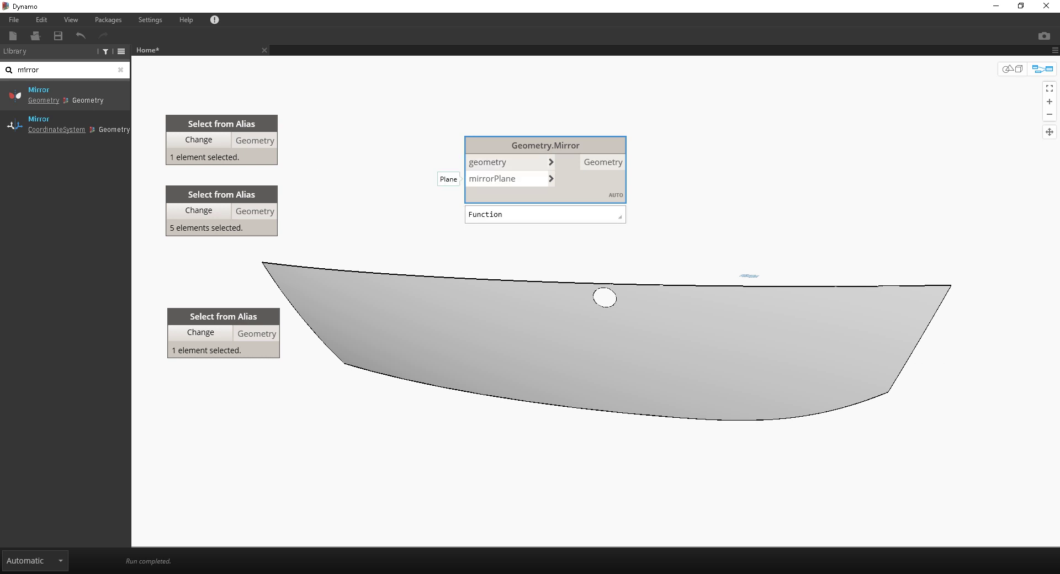
pyautogui.moveTo(546, 145); pyautogui.dragTo(593, 122)
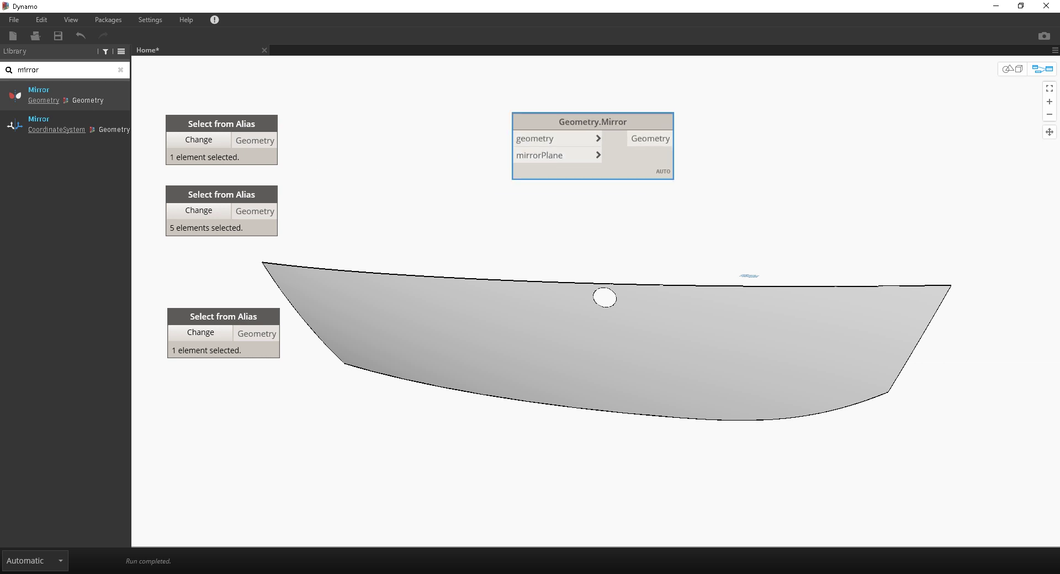
pyautogui.moveTo(486, 188); pyautogui.dragTo(513, 202, button='middle')
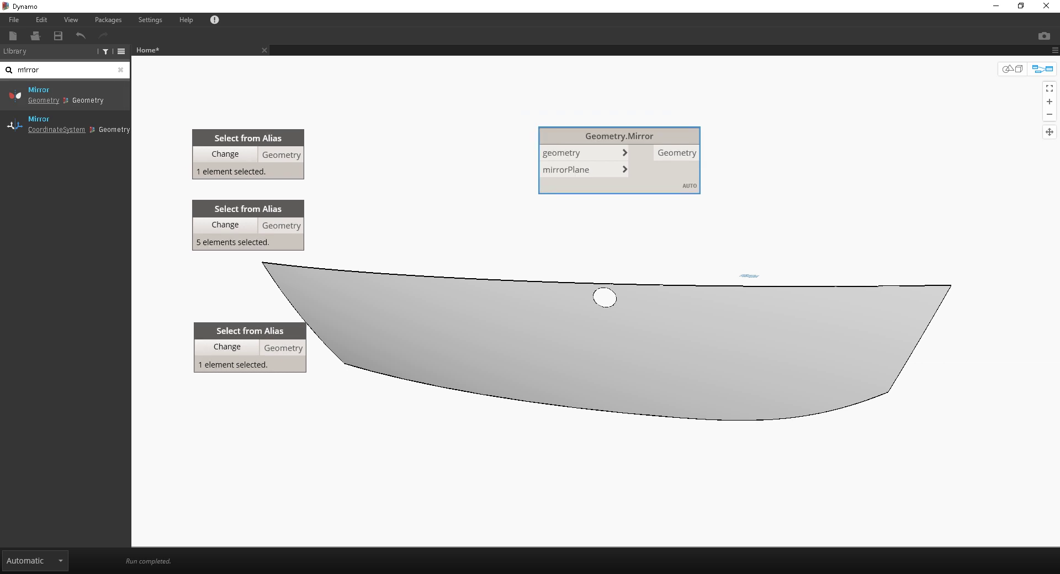
# Clear the library search.
pyautogui.press('BackSpace')
pyautogui.press('BackSpace')
pyautogui.press('BackSpace')
pyautogui.press('BackSpace')
pyautogui.press('BackSpace')
pyautogui.press('BackSpace')
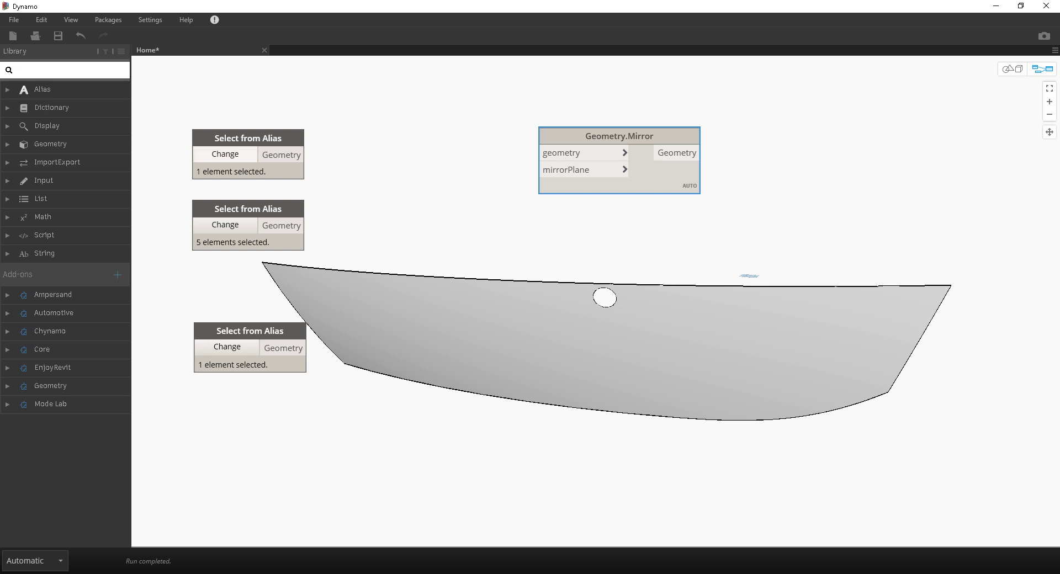
# Examine the grid around the world origin in the 3D background preview.
pyautogui.hotkey('ctrl', 'b')
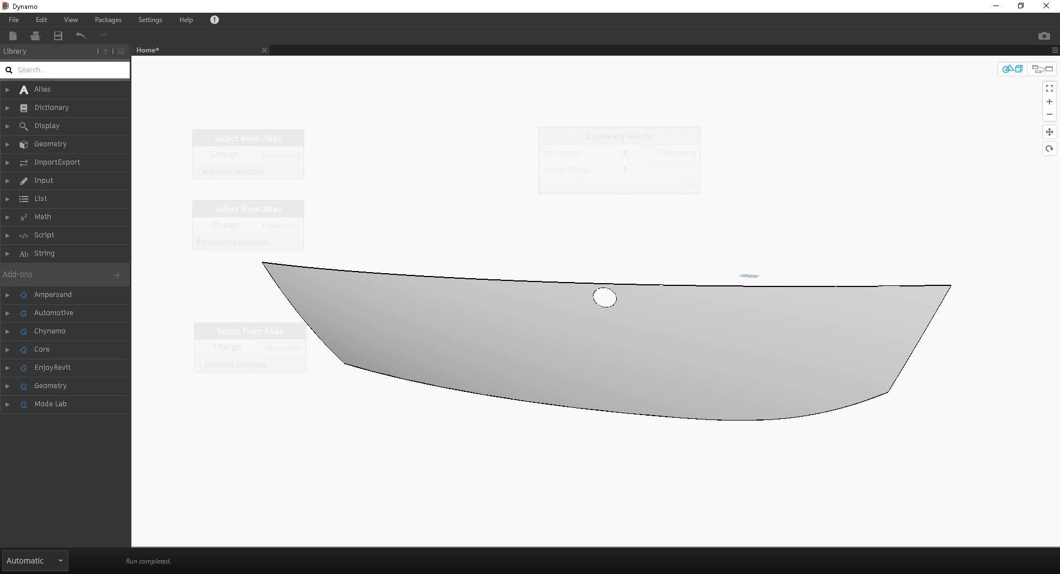
pyautogui.scroll(-3, 772, 194)
pyautogui.moveTo(773, 194); pyautogui.dragTo(690, 228, button='right')
pyautogui.moveTo(690, 227); pyautogui.dragTo(352, 421, button='middle')
pyautogui.scroll(4, 596, 301)
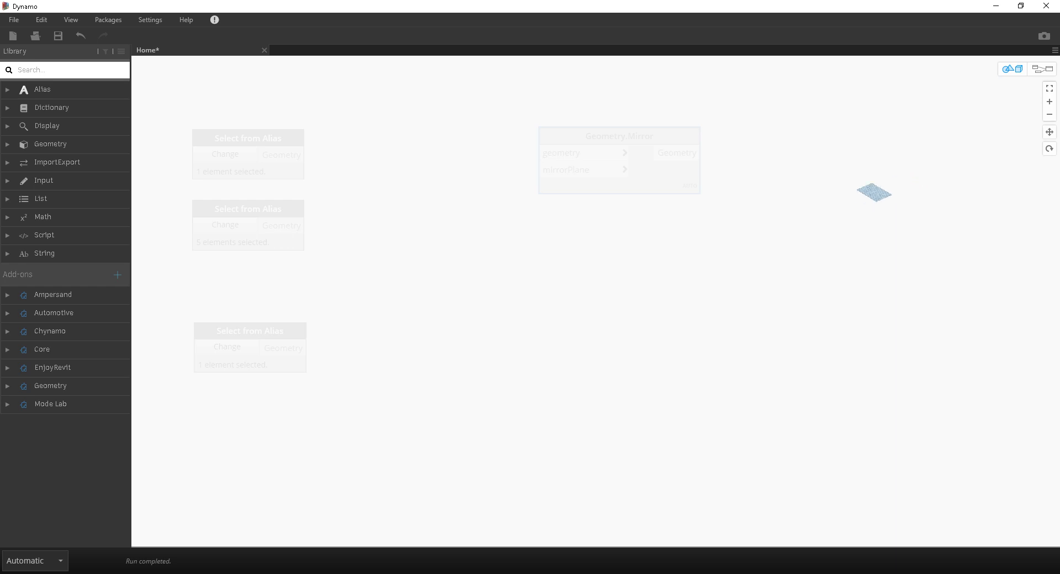
pyautogui.moveTo(916, 177); pyautogui.dragTo(640, 294, button='middle')
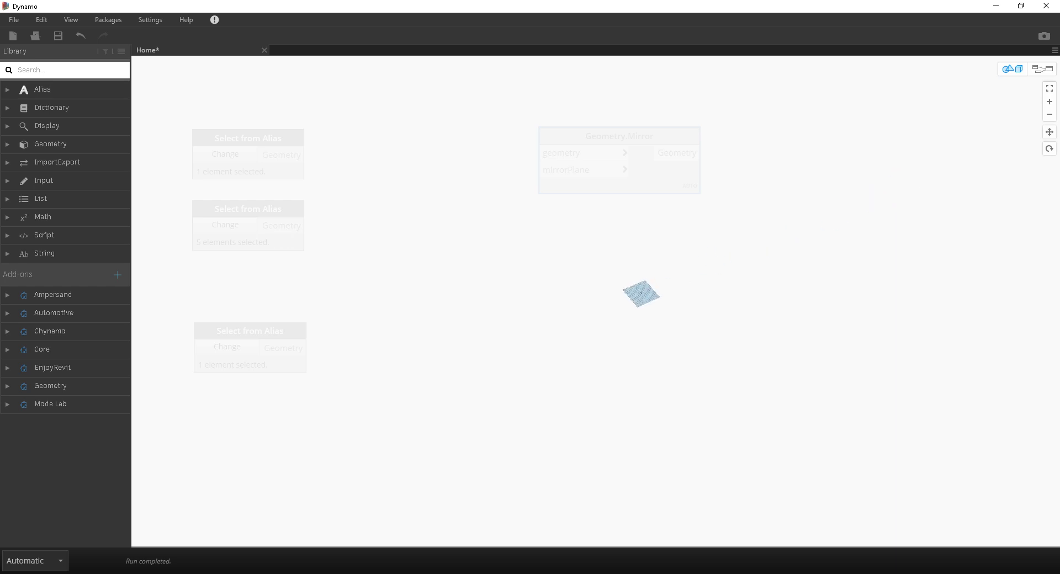
pyautogui.scroll(3, 640, 294)
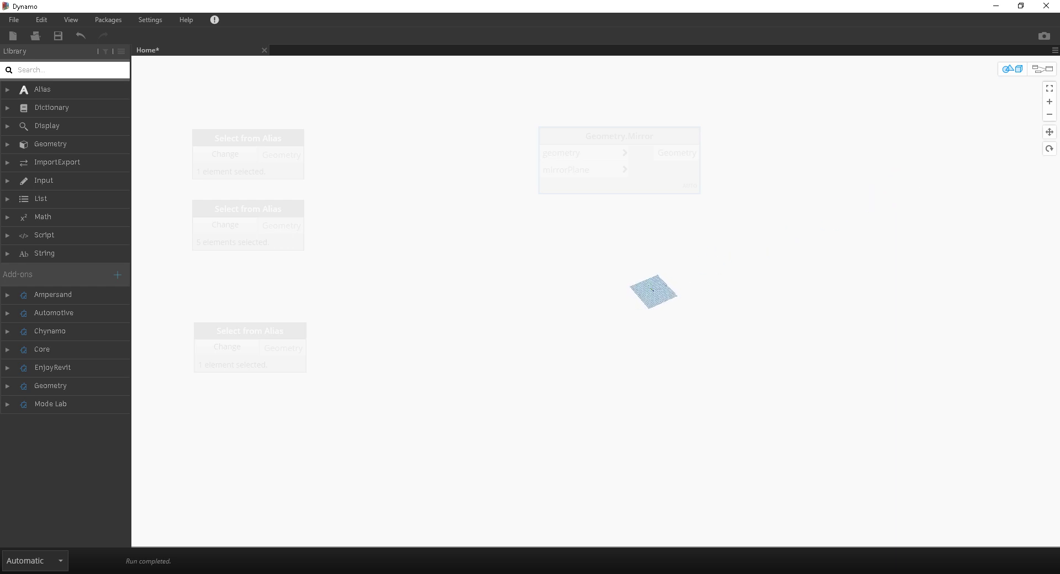
pyautogui.hotkey('ctrl', 'b')
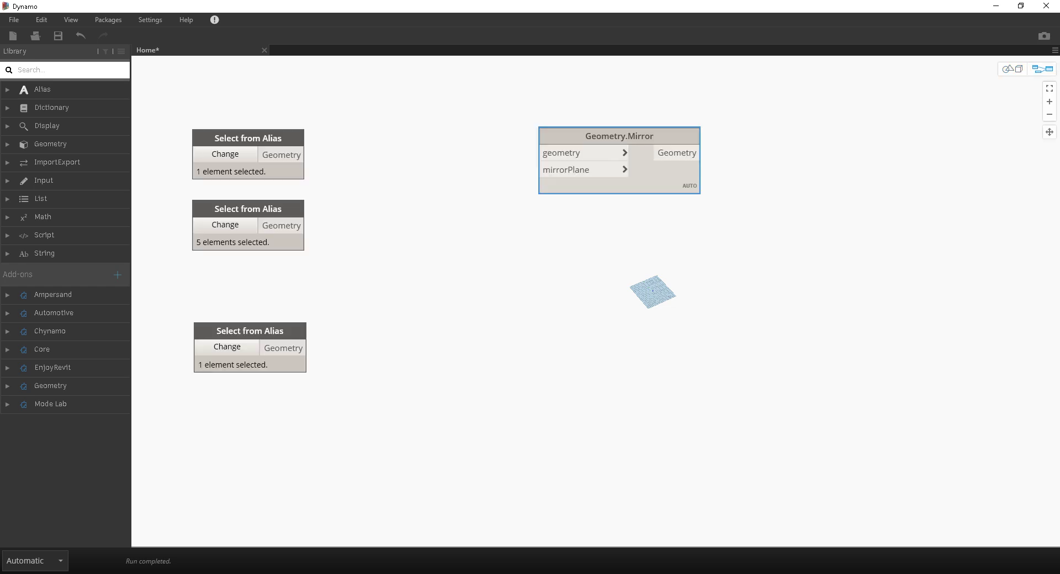
# Search the library for "po", place a Point.ByCoordinates node below the Geometry.Mirror node, and examine its point and the axes in the 3D preview.
pyautogui.click(49, 70)
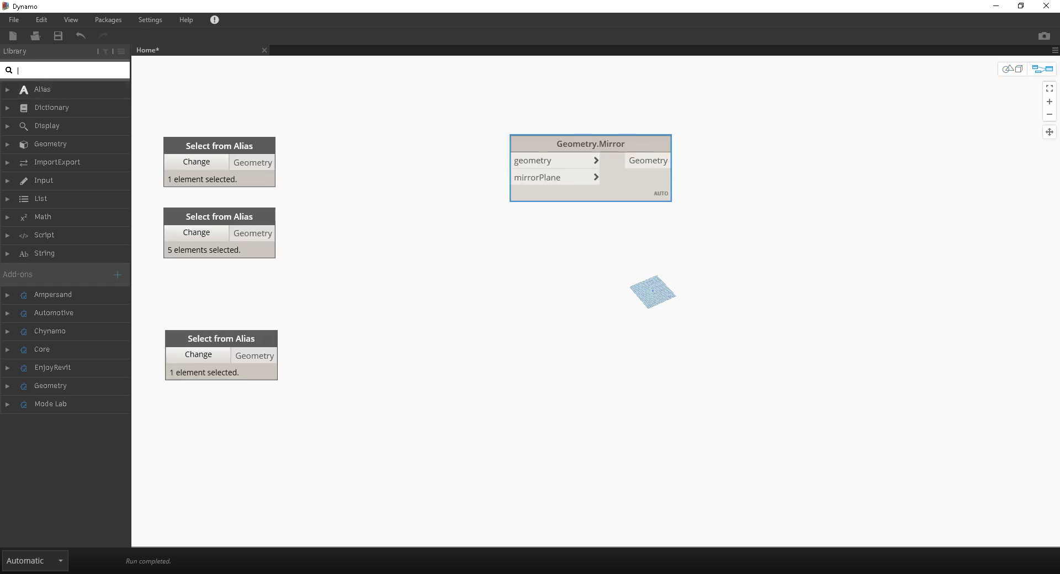
pyautogui.write('po')
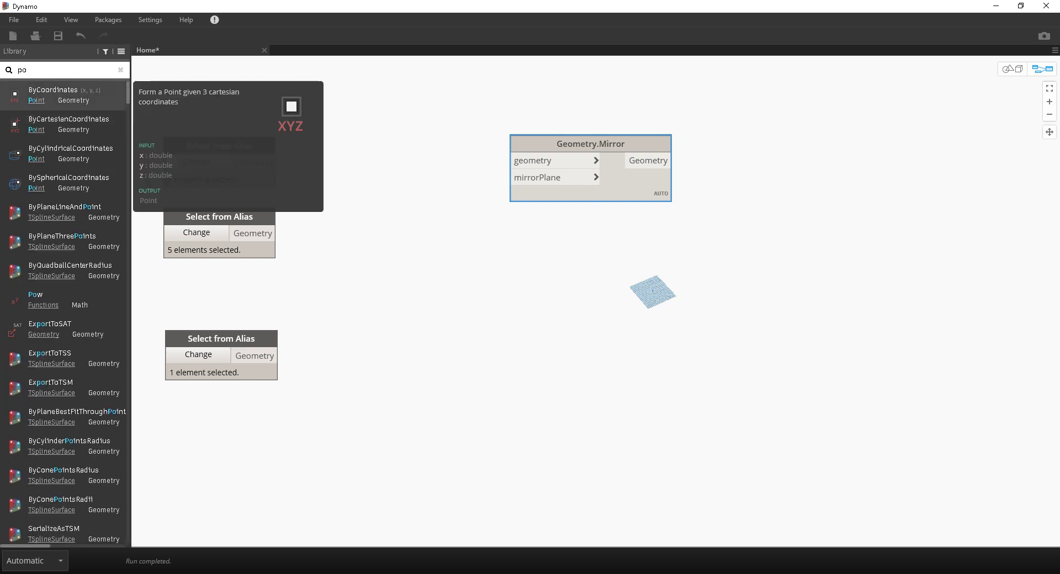
pyautogui.click(55, 95)
pyautogui.moveTo(668, 334); pyautogui.dragTo(484, 283)
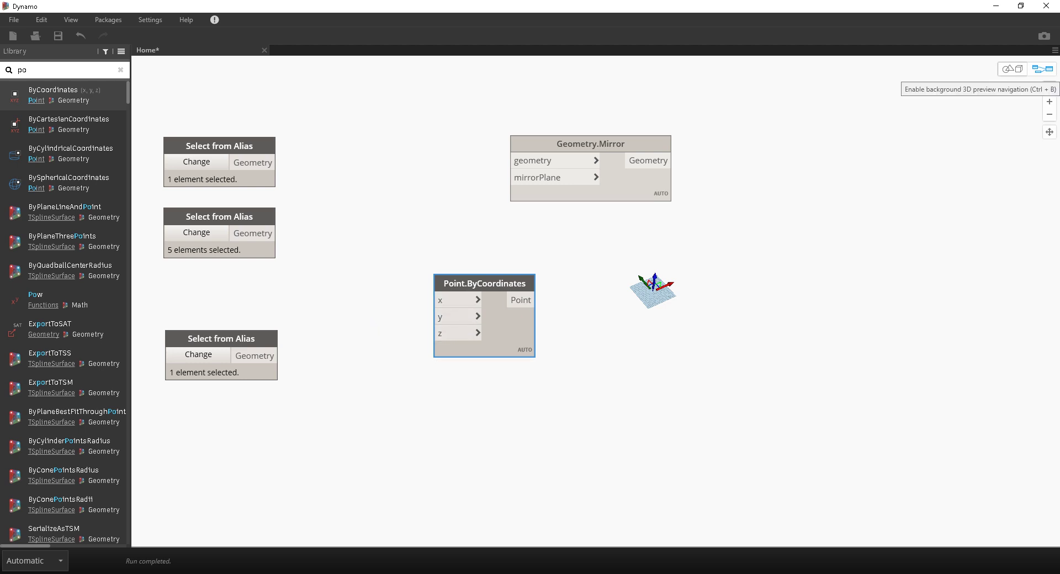
pyautogui.click(1012, 70)
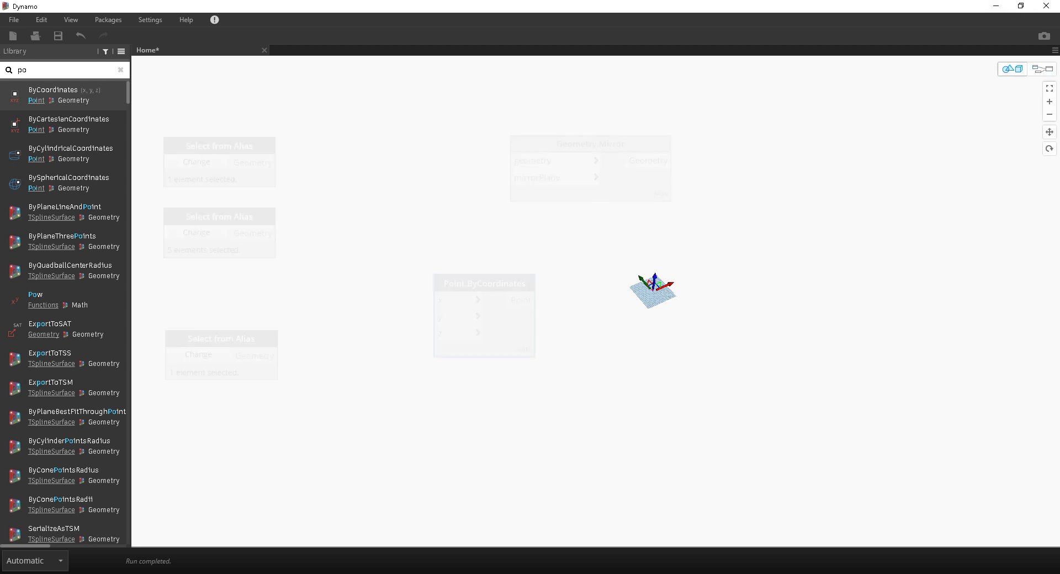
pyautogui.click(1050, 88)
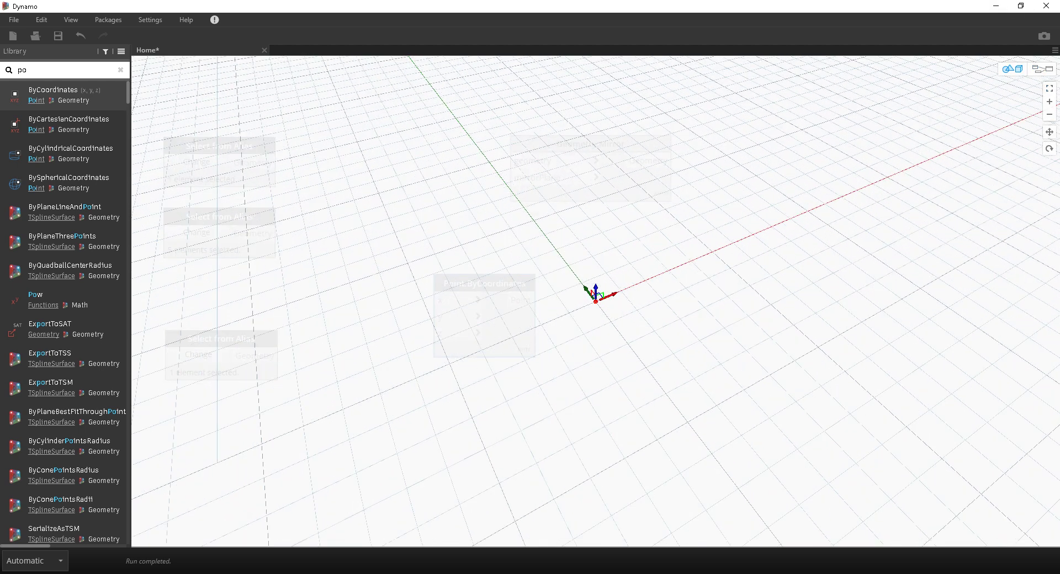
pyautogui.scroll(-5, 595, 301)
pyautogui.moveTo(596, 302)
pyautogui.mouseDown(button='right')
pyautogui.moveTo(661, 290)
pyautogui.moveTo(519, 293)
pyautogui.moveTo(523, 280)
pyautogui.moveTo(662, 274)
pyautogui.moveTo(605, 298)
pyautogui.mouseUp(button='right')
pyautogui.scroll(5, 661, 290)
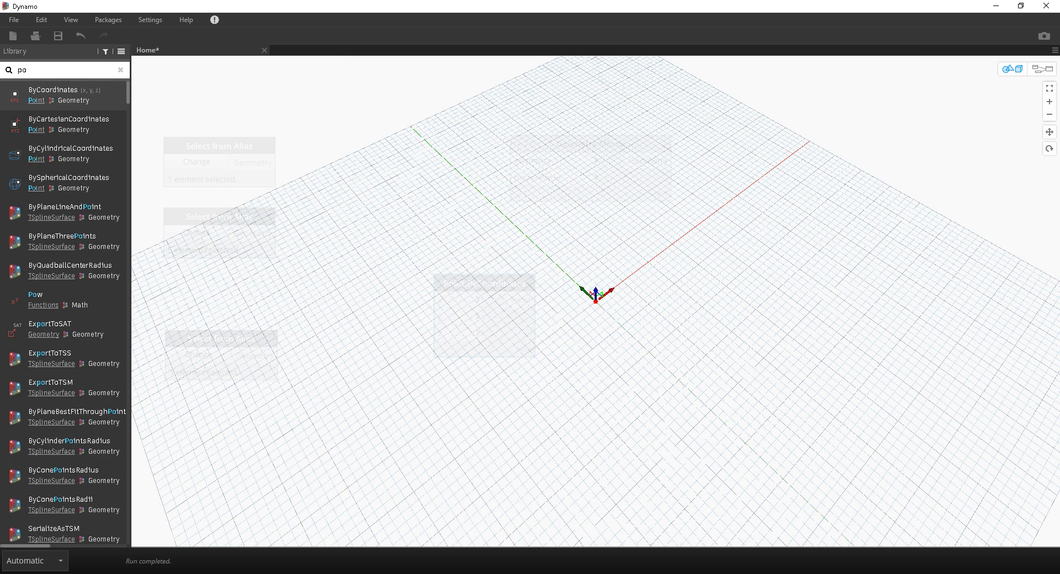
pyautogui.hotkey('ctrl', 'a')
pyautogui.write('xz')
pyautogui.hotkey('ctrl', 'a')
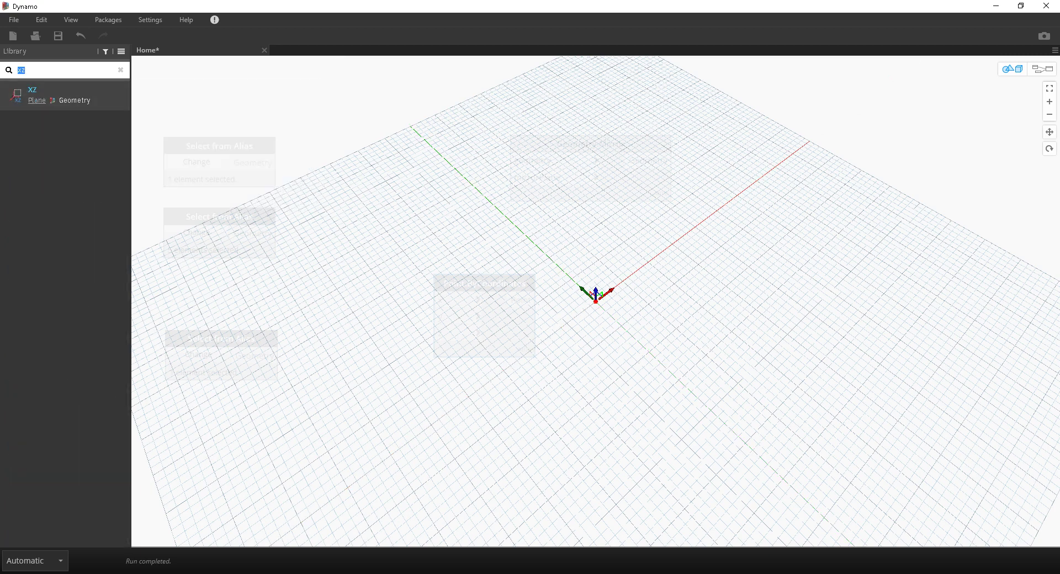
pyautogui.write('z')
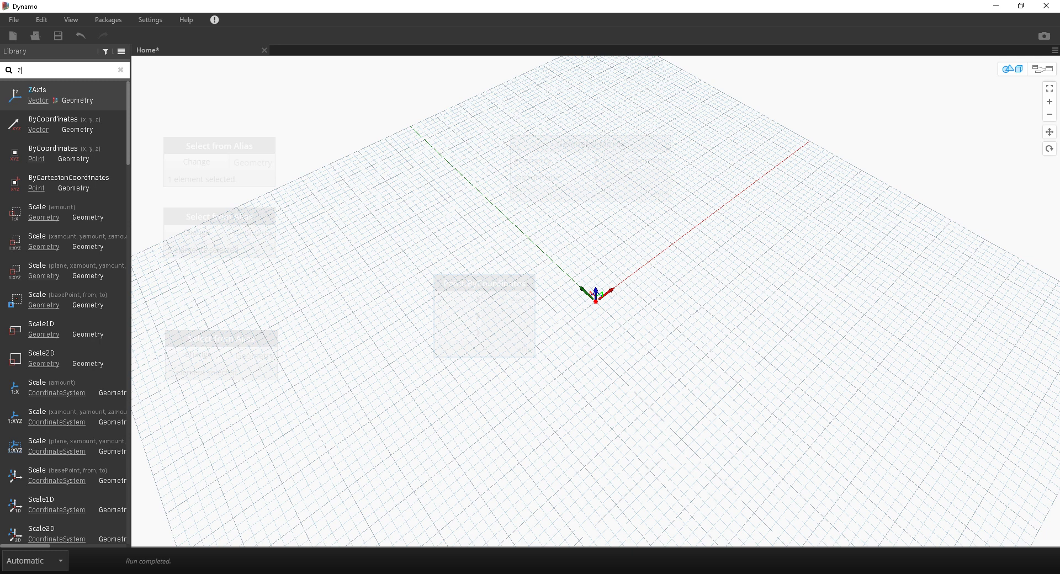
pyautogui.write('x')
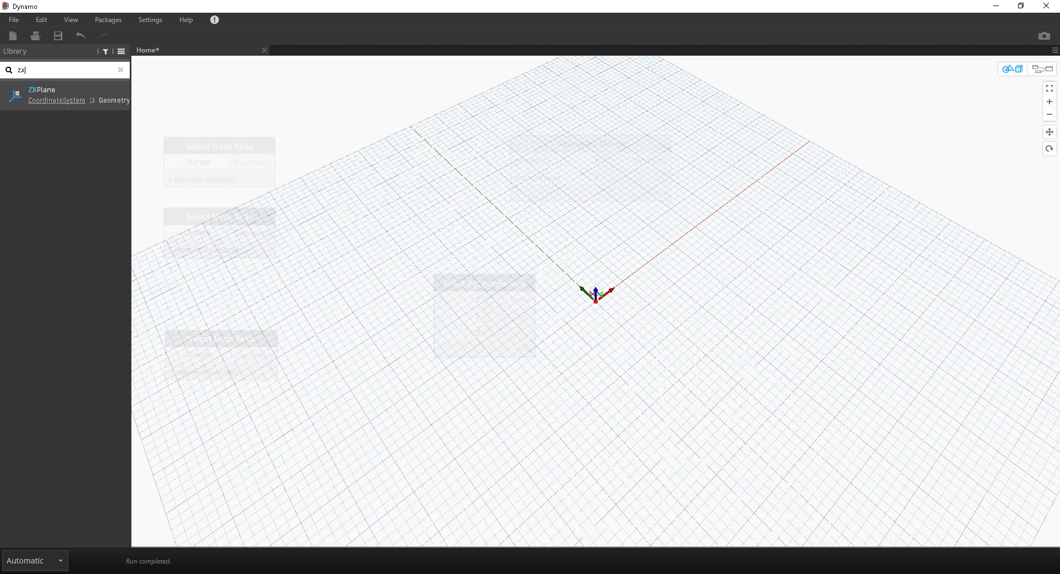
pyautogui.press('Return')
pyautogui.hotkey('ctrl', 'b')
pyautogui.moveTo(647, 281); pyautogui.dragTo(786, 263)
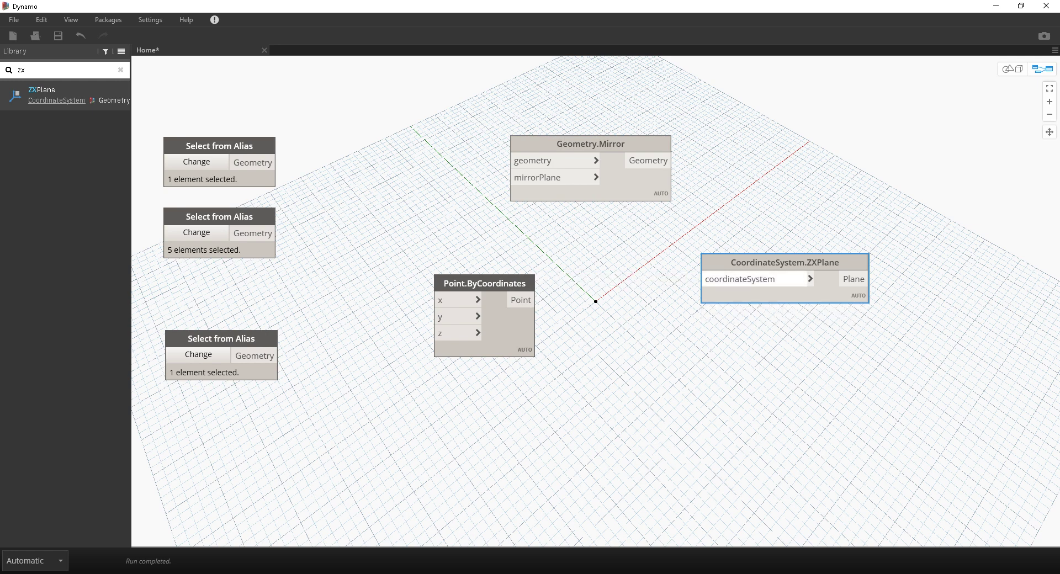
pyautogui.press('Delete')
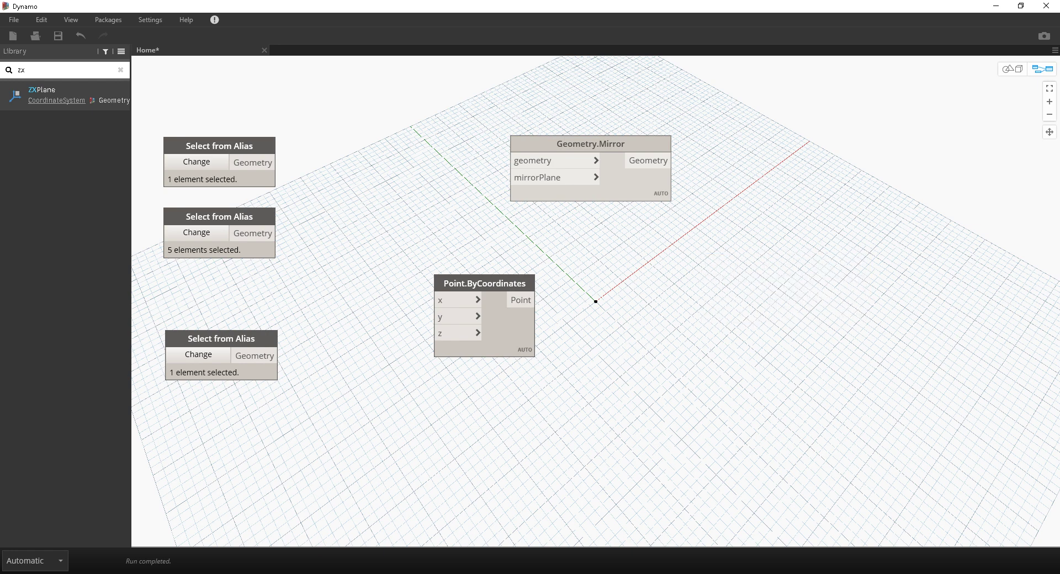
# Search the library for "xz" and place a Plane.XZ node between the Select from Alias nodes and the Geometry.Mirror node.
pyautogui.press('BackSpace')
pyautogui.press('Return')
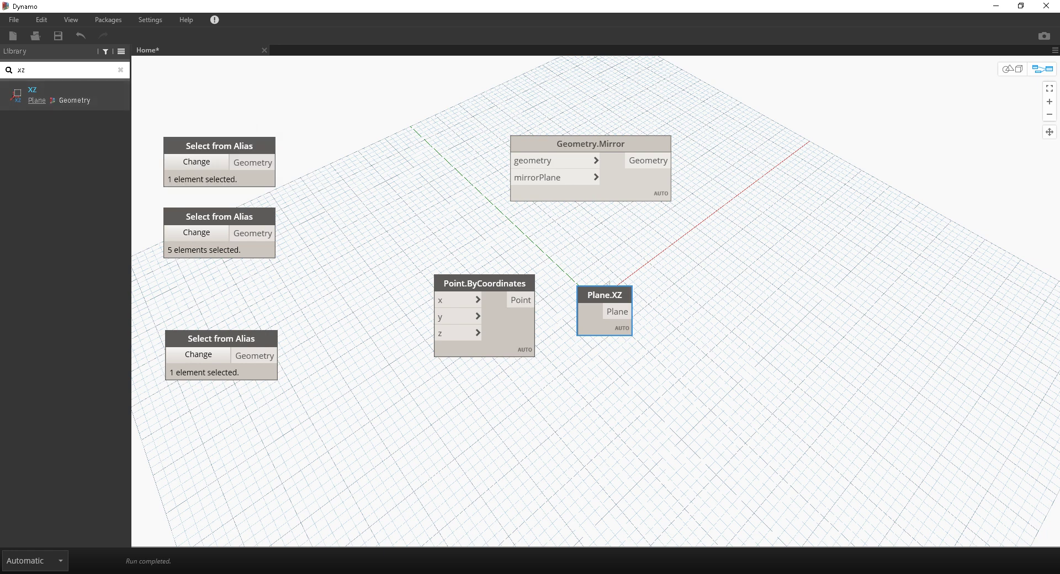
pyautogui.moveTo(605, 295); pyautogui.dragTo(438, 182)
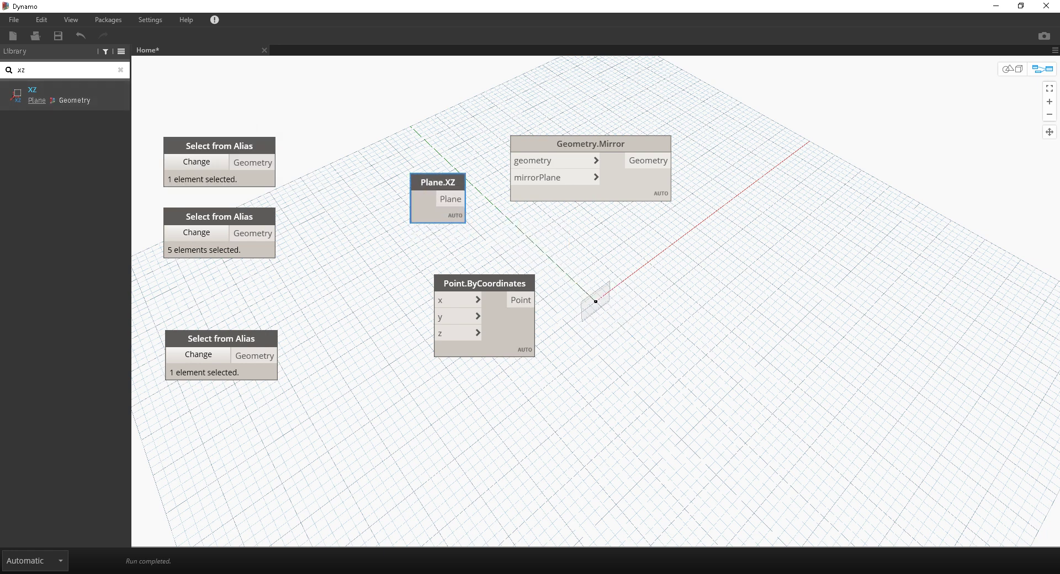
pyautogui.moveTo(480, 237); pyautogui.dragTo(534, 263, button='middle')
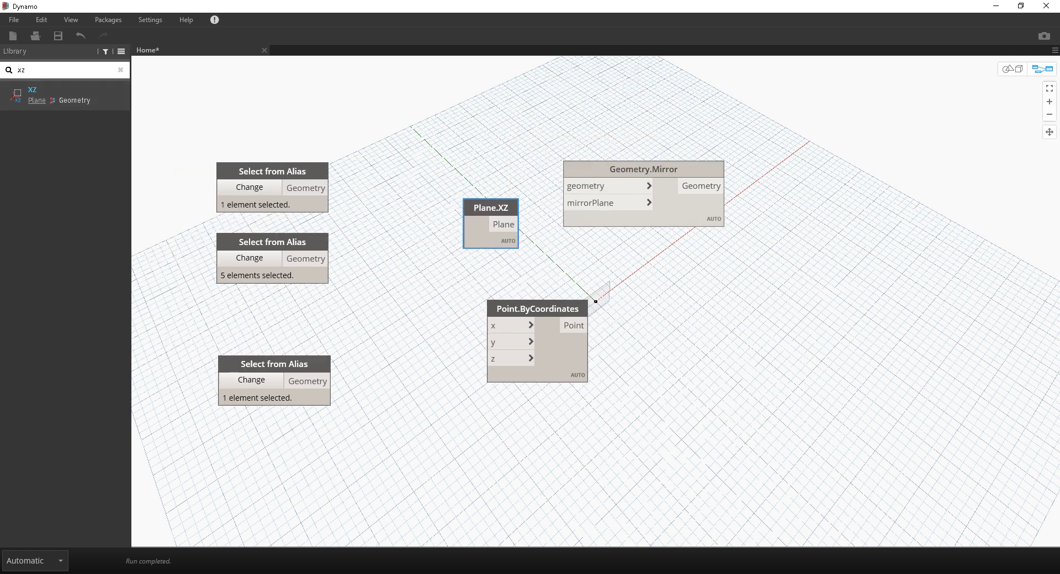
# Highlight the lower edge through the second Select from Alias node and examine it with the surface in the 3D background preview.
pyautogui.click(289, 243)
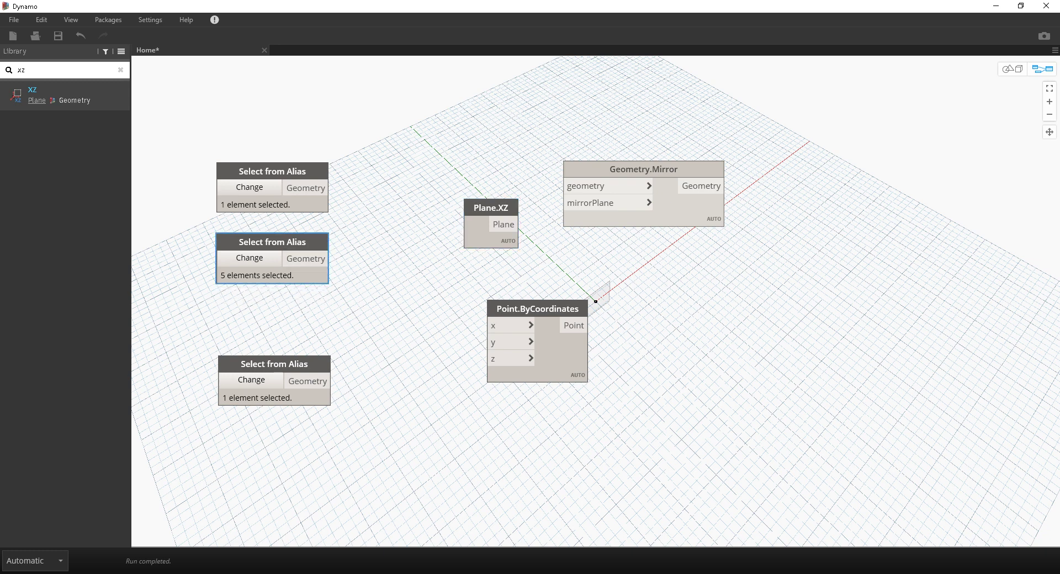
pyautogui.click(1008, 69)
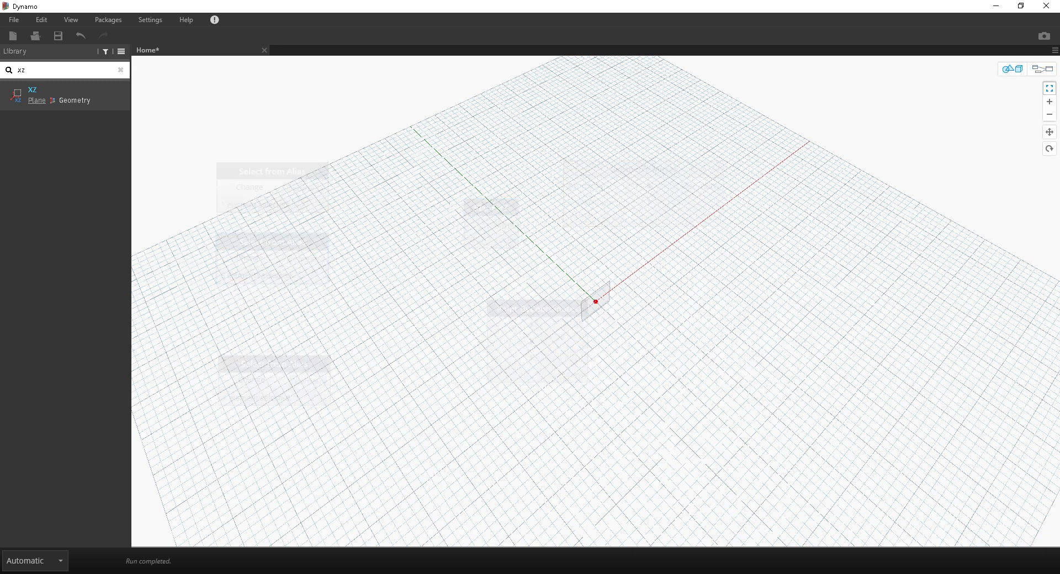
pyautogui.click(1050, 88)
pyautogui.scroll(3, 596, 301)
pyautogui.moveTo(586, 309); pyautogui.dragTo(596, 276, button='right')
pyautogui.scroll(5, 595, 301)
pyautogui.moveTo(662, 259); pyautogui.dragTo(516, 331, button='middle')
pyautogui.scroll(-3, 552, 314)
pyautogui.moveTo(552, 315); pyautogui.dragTo(544, 271, button='right')
pyautogui.moveTo(543, 271); pyautogui.dragTo(571, 265, button='middle')
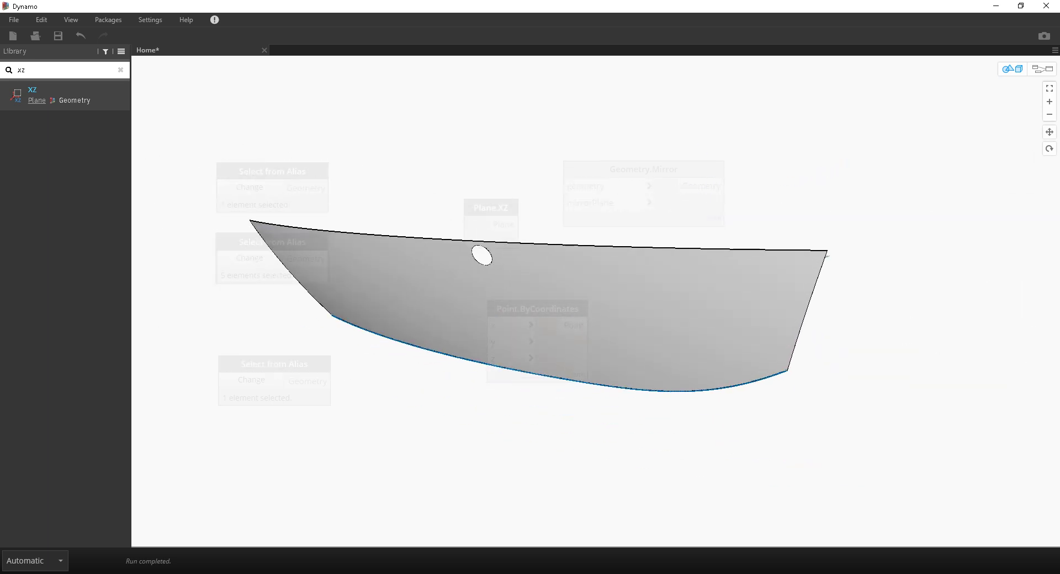
# Move the Plane.XZ node below the three Select from Alias nodes and delete the Point.ByCoordinates node.
pyautogui.click(1042, 69)
pyautogui.moveTo(624, 170); pyautogui.dragTo(634, 79)
pyautogui.moveTo(635, 155); pyautogui.dragTo(683, 125, button='middle')
pyautogui.moveTo(544, 156); pyautogui.dragTo(368, 452)
pyautogui.moveTo(452, 397); pyautogui.dragTo(452, 419, button='middle')
pyautogui.moveTo(590, 279); pyautogui.dragTo(1000, 439)
pyautogui.moveTo(904, 382); pyautogui.dragTo(896, 378, button='middle')
pyautogui.press('Delete')
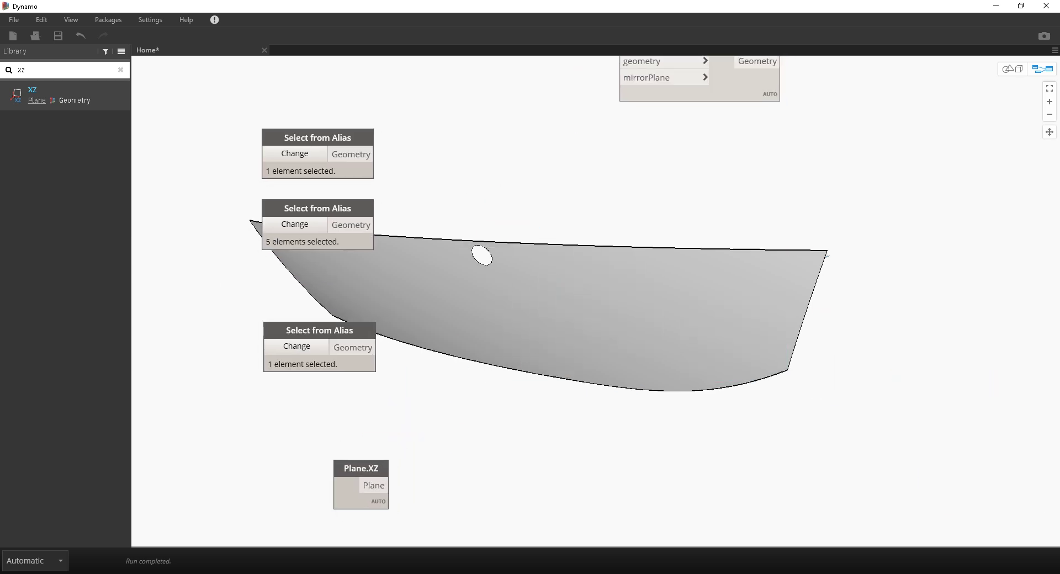
# Feed the upper edge's Select from Alias node into Geometry.Mirror's geometry and Plane.XZ into mirrorPlane, and check the mirrored edge in the 3D preview.
pyautogui.moveTo(690, 93); pyautogui.dragTo(577, 166)
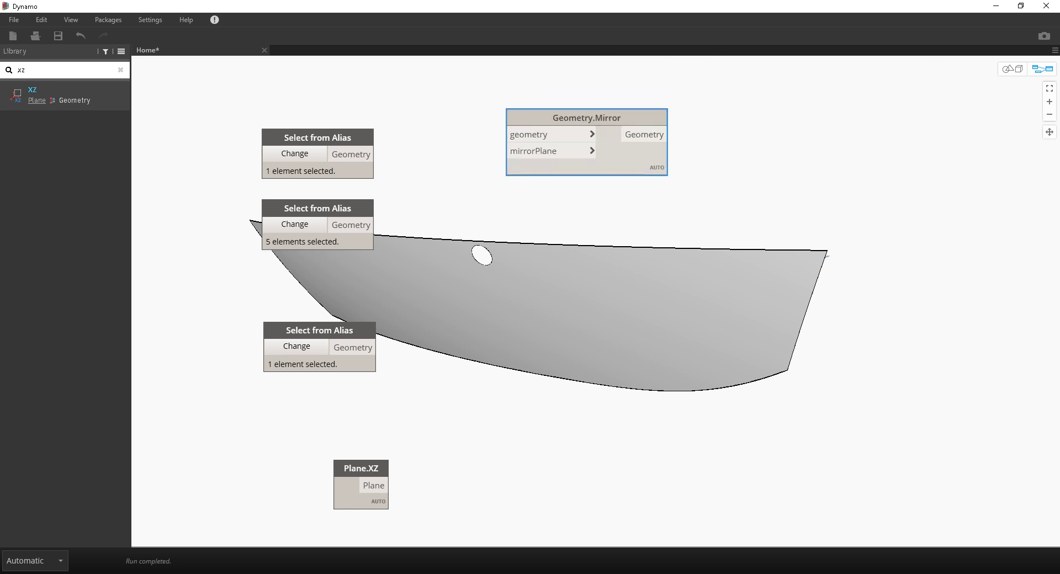
pyautogui.click(506, 134)
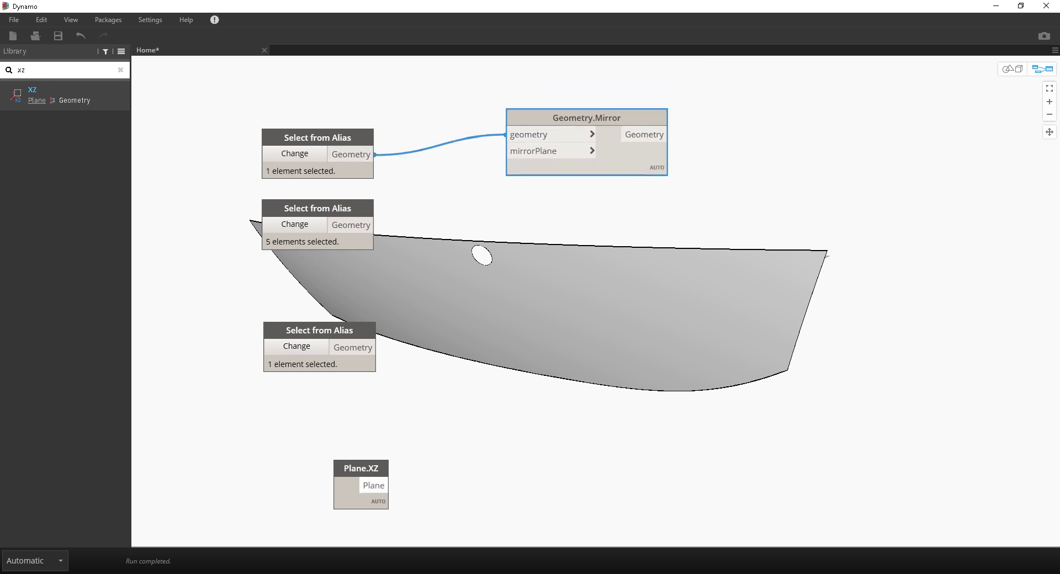
pyautogui.click(390, 486)
pyautogui.click(513, 151)
pyautogui.moveTo(580, 118); pyautogui.dragTo(576, 130)
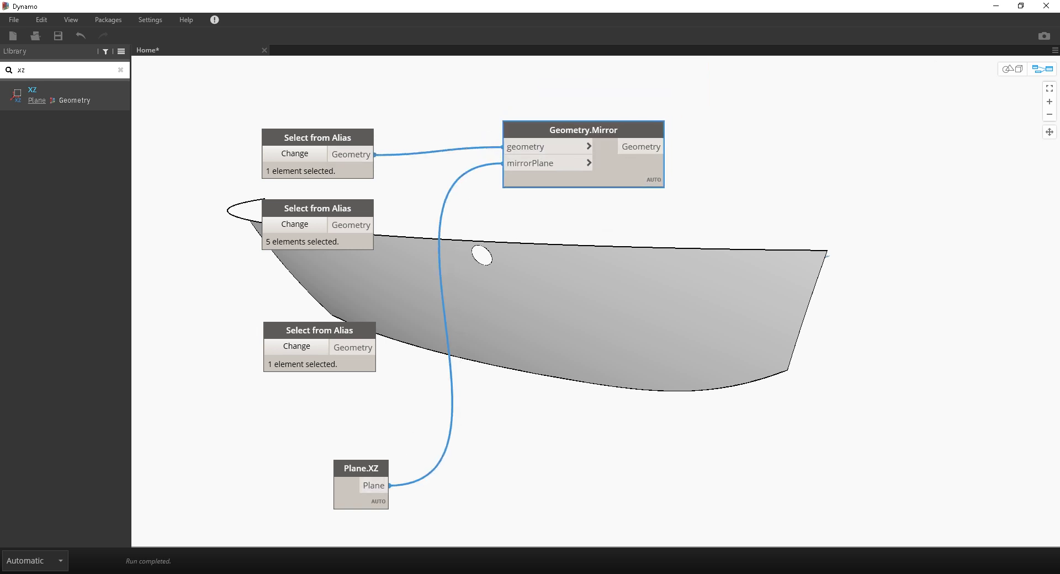
pyautogui.click(1012, 69)
pyautogui.moveTo(652, 276); pyautogui.dragTo(701, 304, button='right')
pyautogui.moveTo(701, 304); pyautogui.dragTo(934, 332, button='middle')
pyautogui.hotkey('ctrl', 'b')
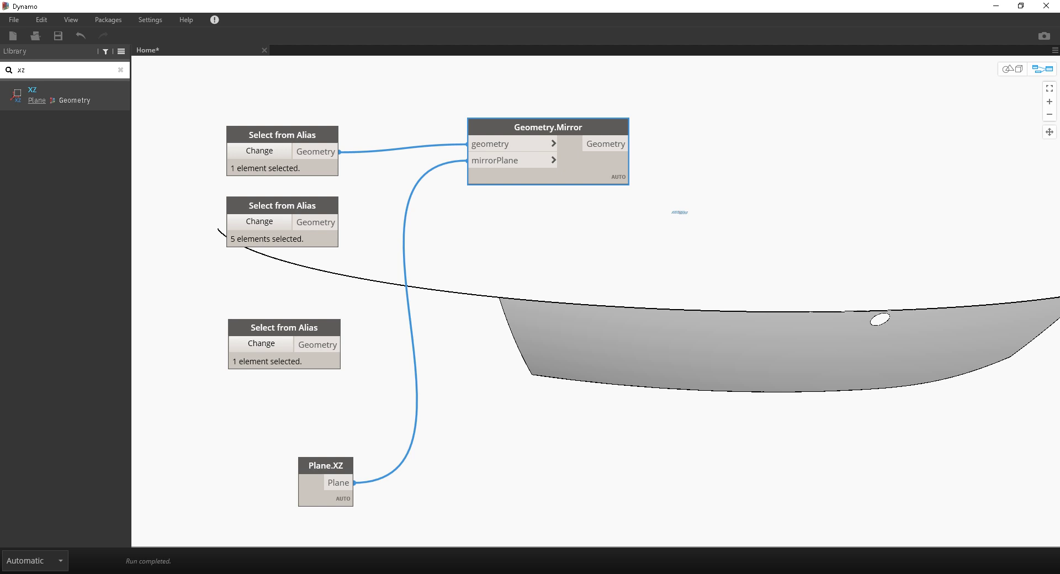
# Duplicate the Geometry.Mirror node below the original and feed the second Select from Alias node into its geometry to mirror the lower edge.
pyautogui.hotkey('ctrl', 'v')
pyautogui.moveTo(690, 140); pyautogui.dragTo(514, 262)
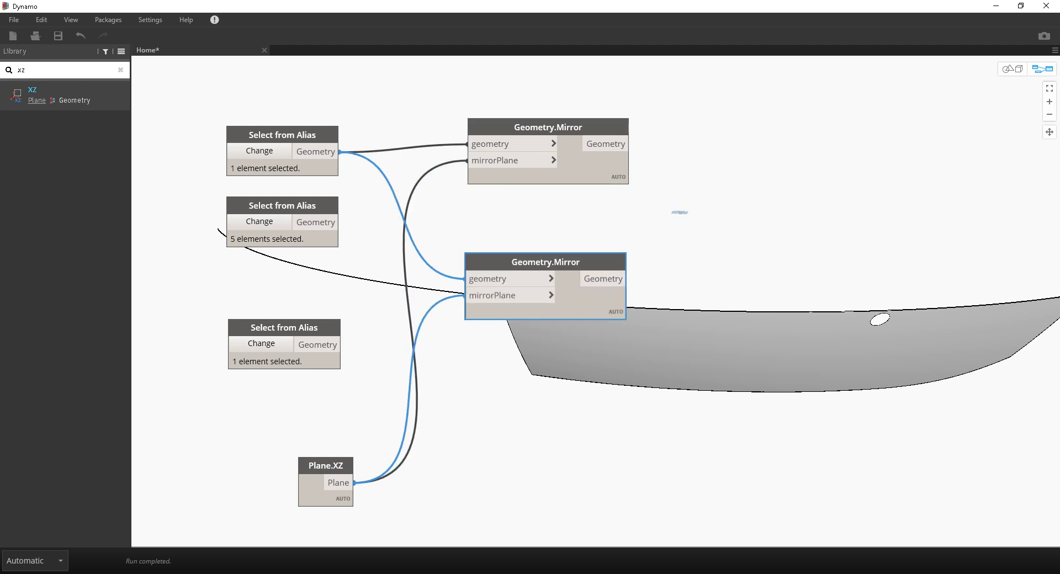
pyautogui.moveTo(339, 222); pyautogui.dragTo(466, 279)
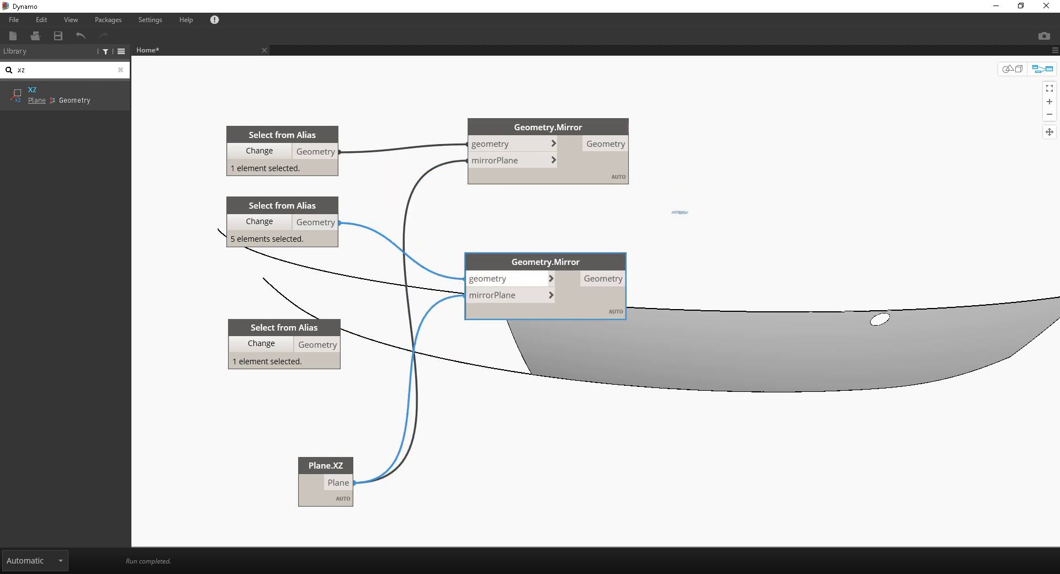
pyautogui.moveTo(545, 262); pyautogui.dragTo(544, 219)
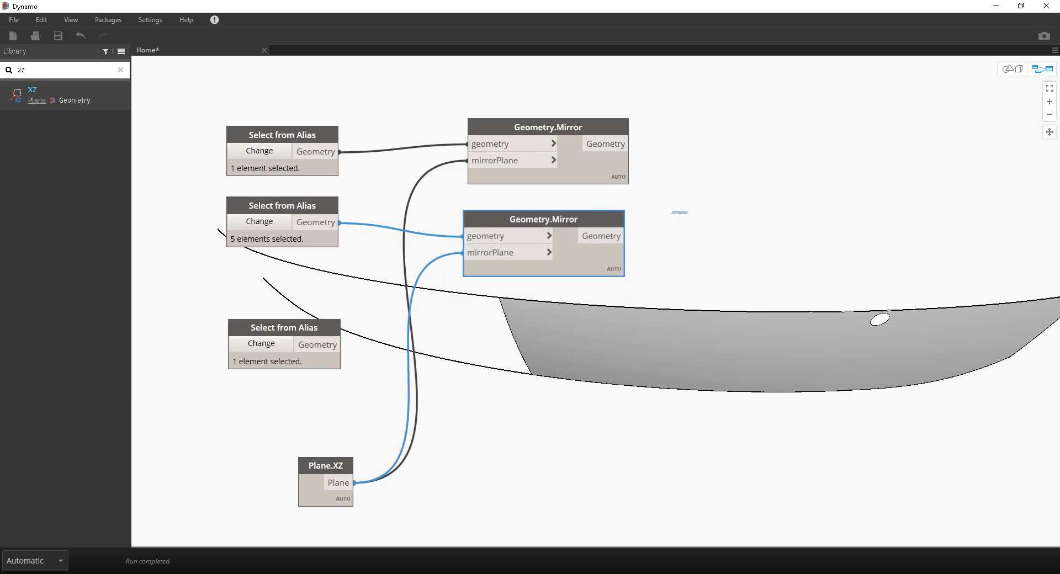
pyautogui.click(293, 206)
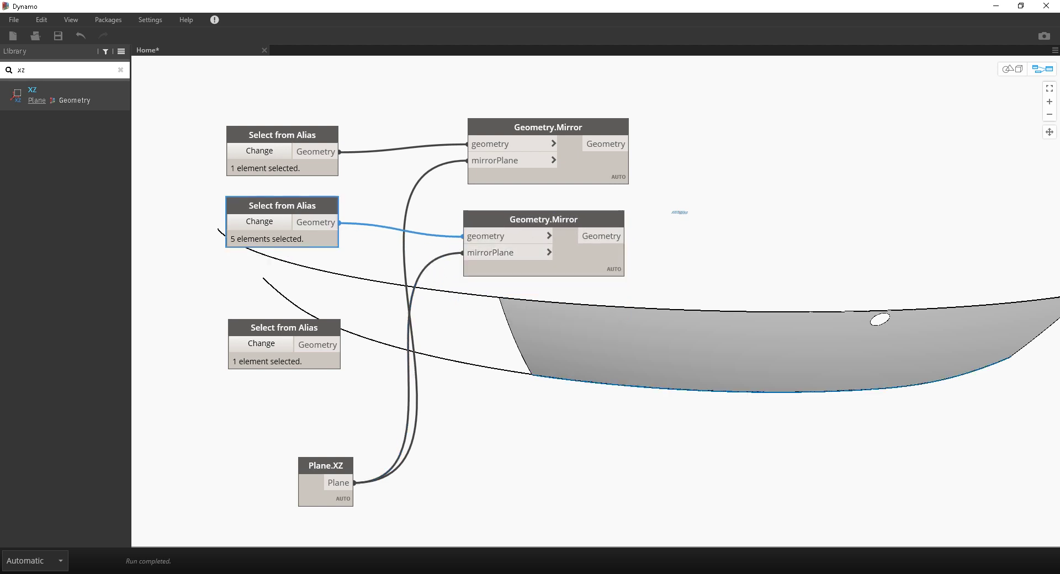
pyautogui.click(520, 219)
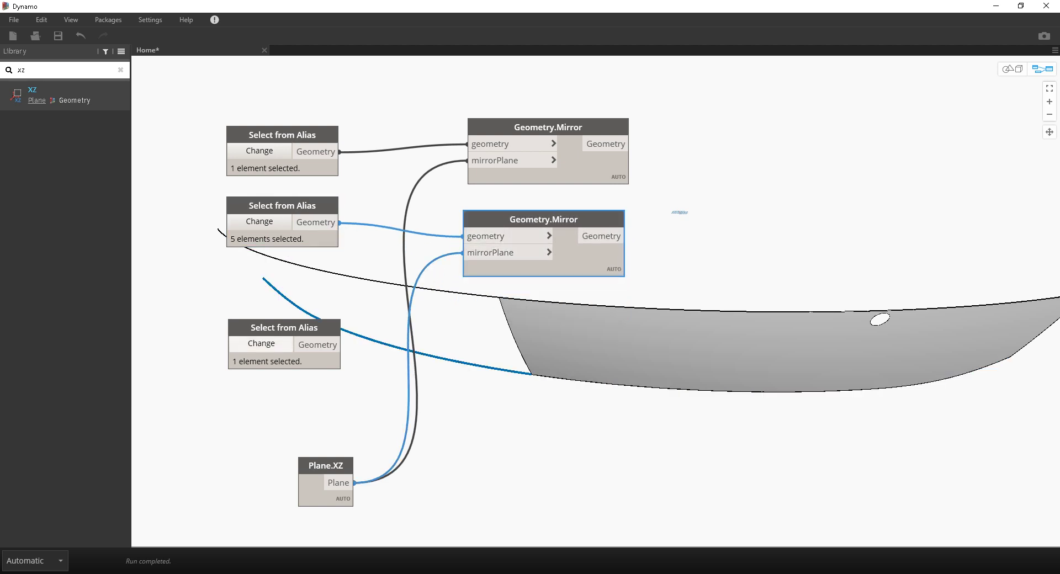
# Move the upper edge's Select from Alias node higher above the second one and examine the mirrored edges in the 3D background preview.
pyautogui.moveTo(389, 191); pyautogui.dragTo(318, 207, button='middle')
pyautogui.moveTo(235, 151); pyautogui.dragTo(236, 112)
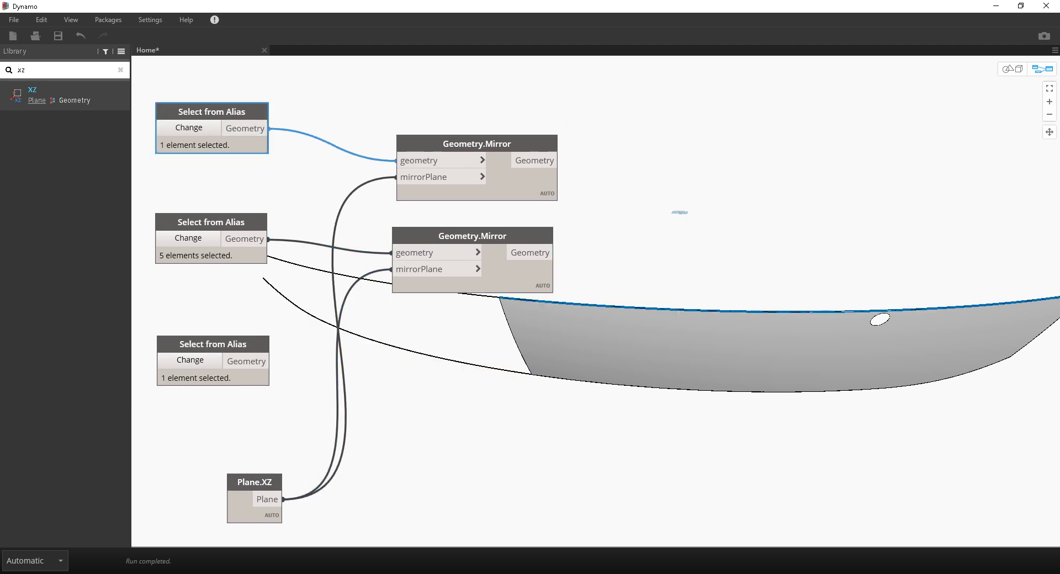
pyautogui.moveTo(332, 199); pyautogui.dragTo(291, 212, button='middle')
pyautogui.click(1012, 69)
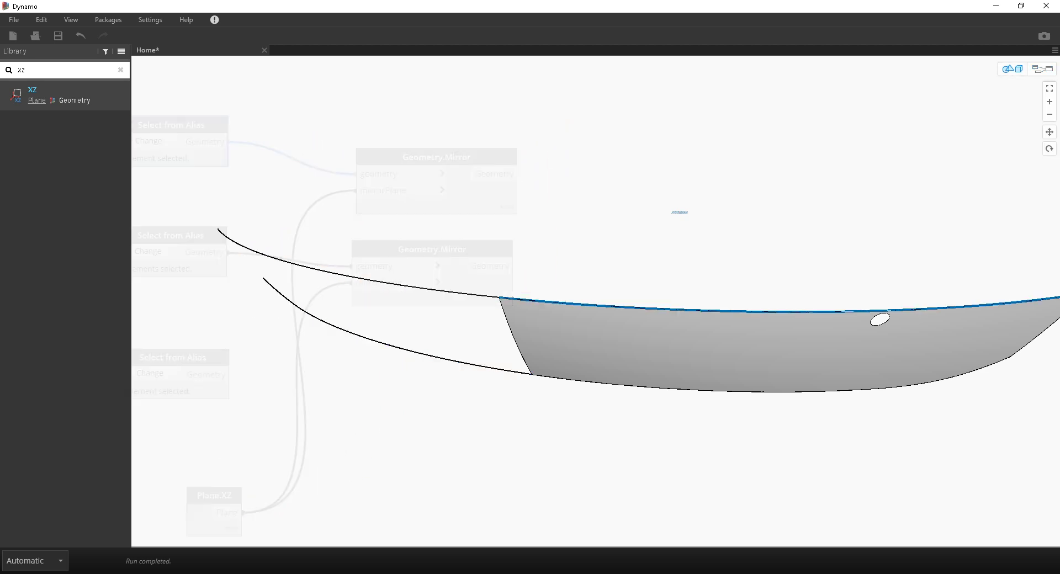
pyautogui.moveTo(602, 342)
pyautogui.mouseDown(button='right')
pyautogui.moveTo(605, 325)
pyautogui.moveTo(530, 354)
pyautogui.moveTo(604, 327)
pyautogui.moveTo(602, 339)
pyautogui.mouseUp(button='right')
pyautogui.scroll(-3, 604, 327)
pyautogui.scroll(1, 602, 338)
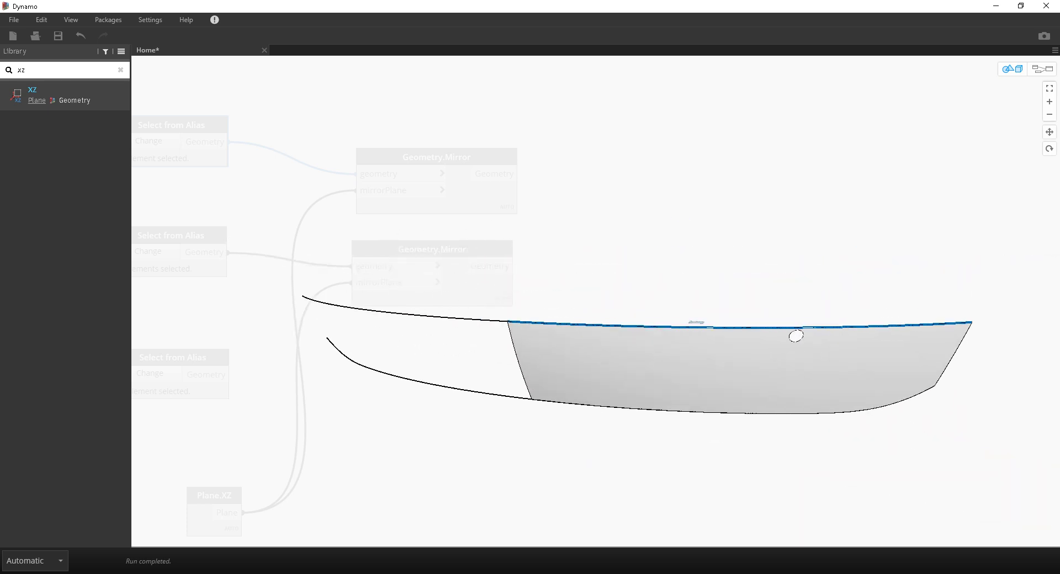
# Add a List.Join node with two list inputs and place it beyond the upper Geometry.Mirror node.
pyautogui.hotkey('ctrl', 'b')
pyautogui.moveTo(601, 338); pyautogui.dragTo(594, 287, button='middle')
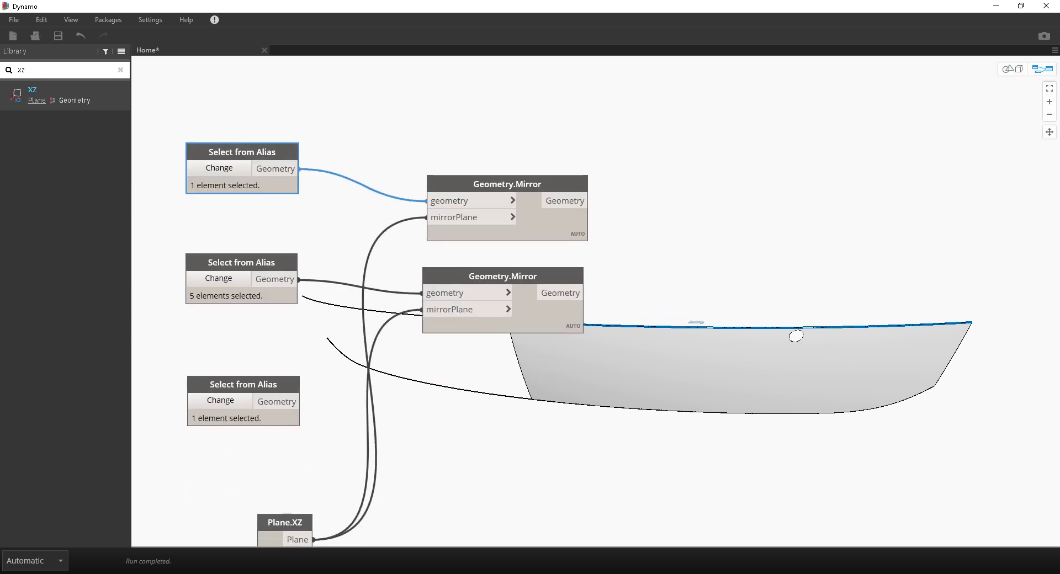
pyautogui.doubleClick(21, 70)
pyautogui.write('join')
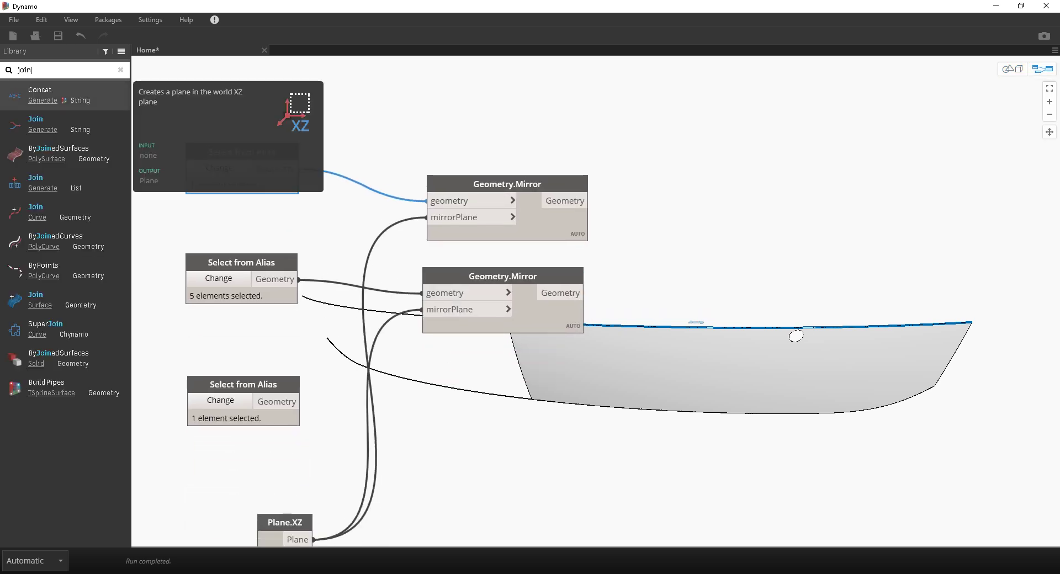
pyautogui.click(43, 183)
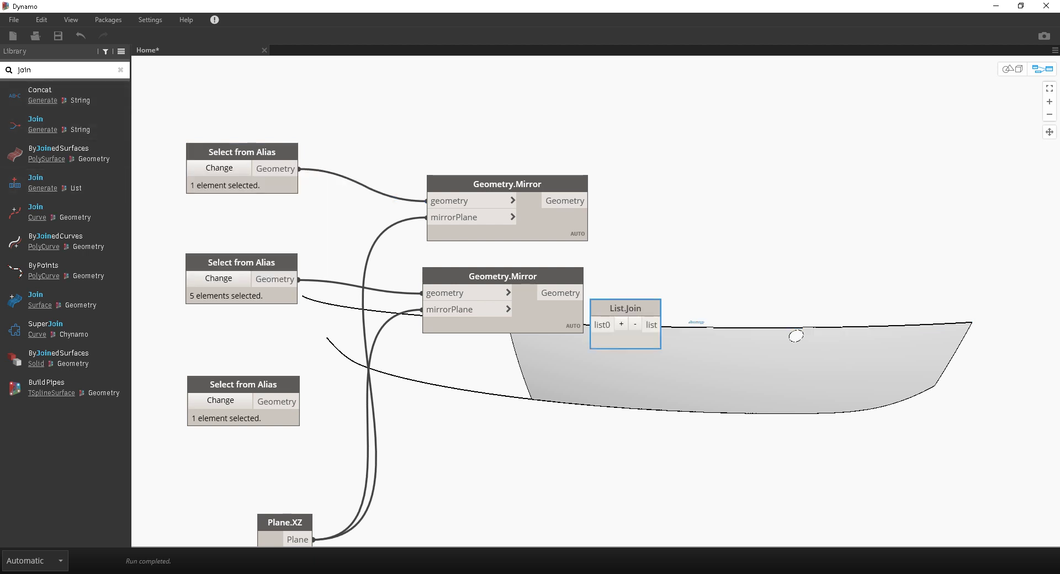
pyautogui.moveTo(625, 308); pyautogui.dragTo(697, 139)
pyautogui.click(693, 155)
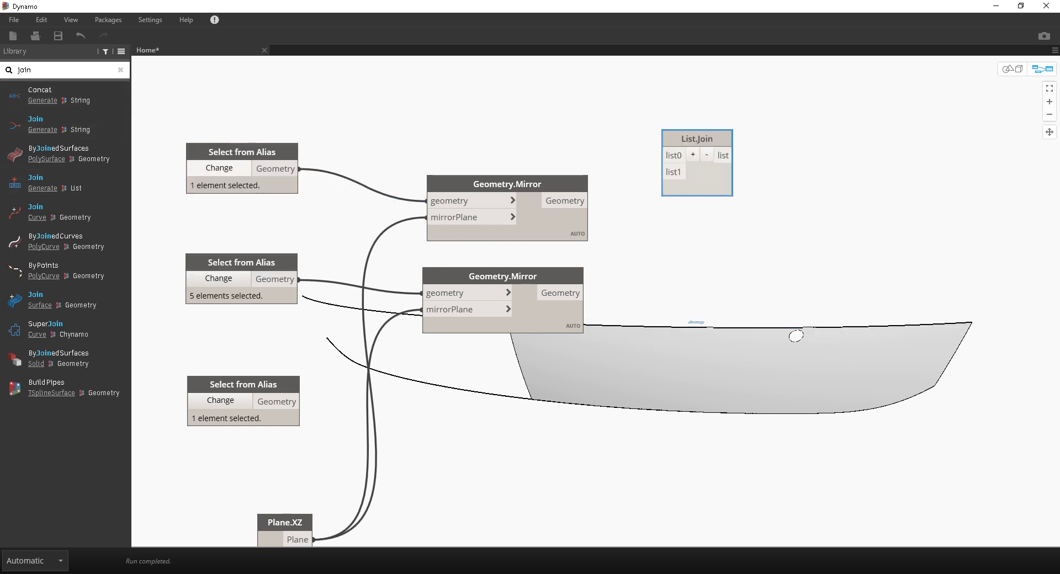
# Feed the upper edge's Select from Alias node into List.Join's list0 and its Geometry.Mirror into list1, and check the joined list.
pyautogui.click(299, 169)
pyautogui.click(663, 155)
pyautogui.click(589, 201)
pyautogui.click(662, 172)
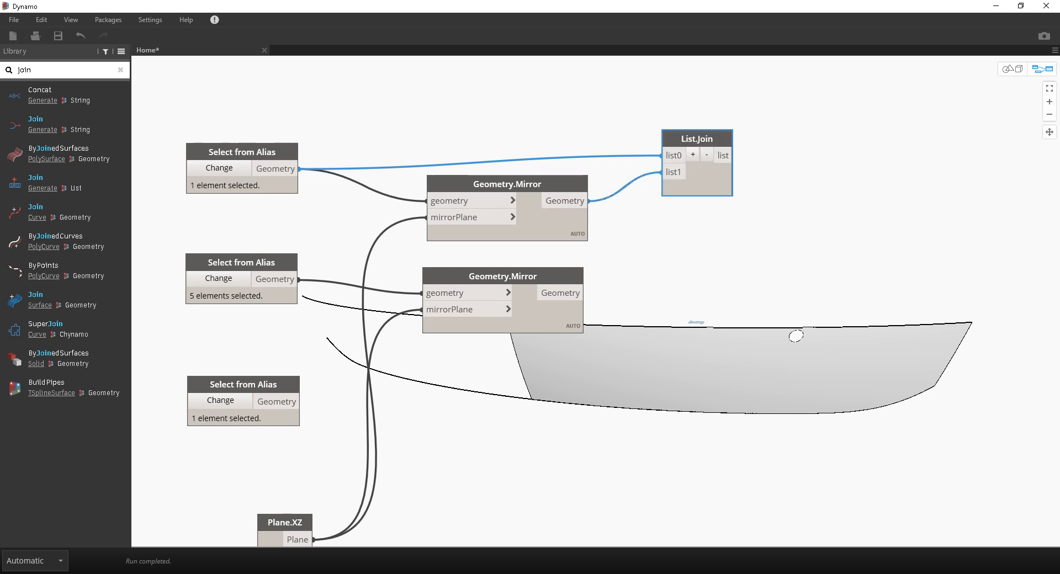
pyautogui.moveTo(700, 205)
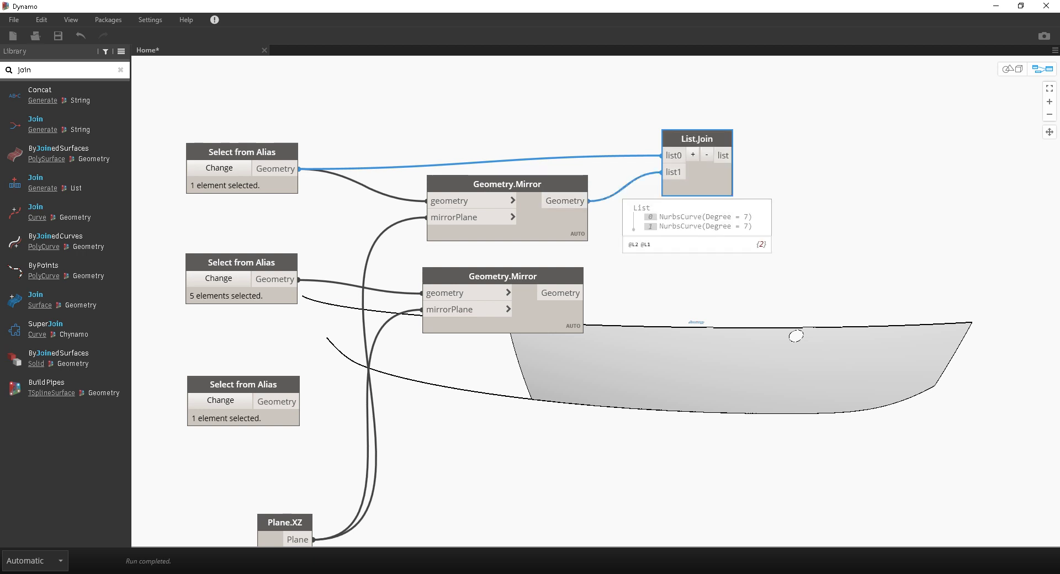
# Move the upper Geometry.Mirror, List.Join and upper edge's Select from Alias nodes higher, away from the lower edge's nodes.
pyautogui.moveTo(507, 184); pyautogui.dragTo(497, 161)
pyautogui.moveTo(575, 138); pyautogui.dragTo(471, 170, button='middle')
pyautogui.click(594, 170)
pyautogui.moveTo(594, 171); pyautogui.dragTo(587, 132)
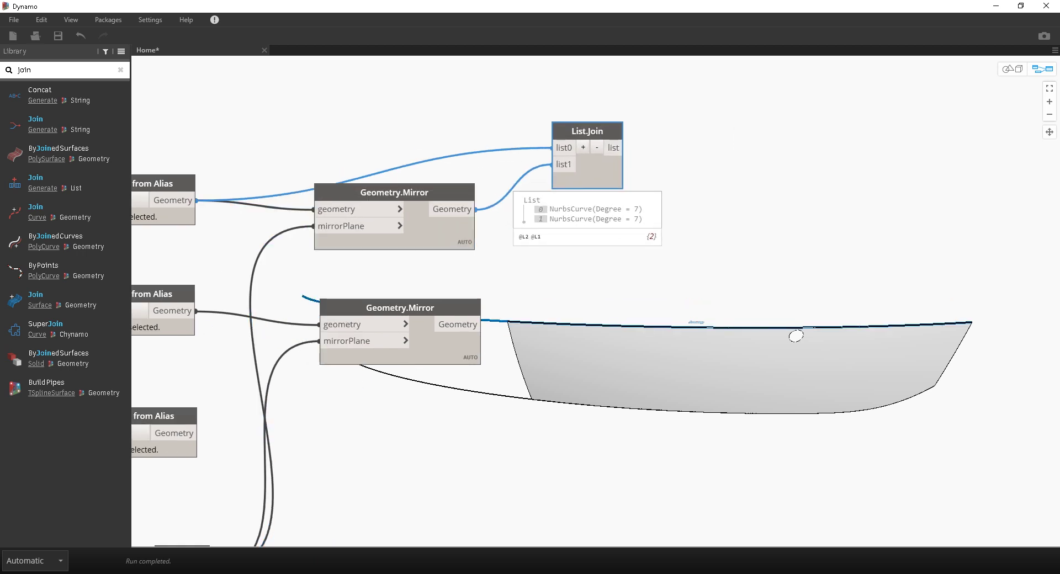
pyautogui.moveTo(610, 200); pyautogui.dragTo(721, 204, button='middle')
pyautogui.moveTo(249, 187); pyautogui.dragTo(252, 131)
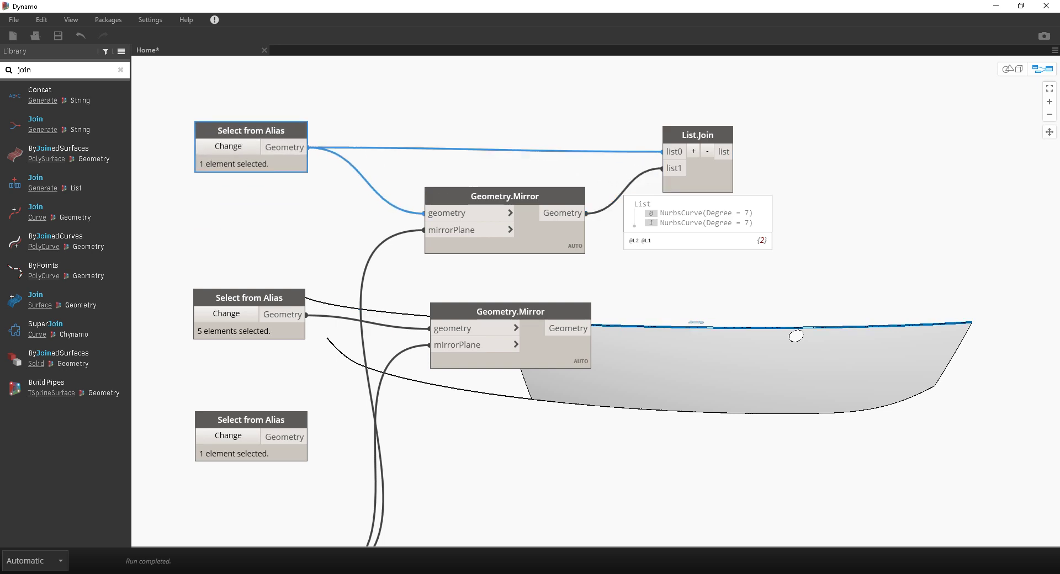
pyautogui.moveTo(331, 144); pyautogui.dragTo(264, 183, button='middle')
pyautogui.moveTo(386, 276); pyautogui.dragTo(270, 262, button='middle')
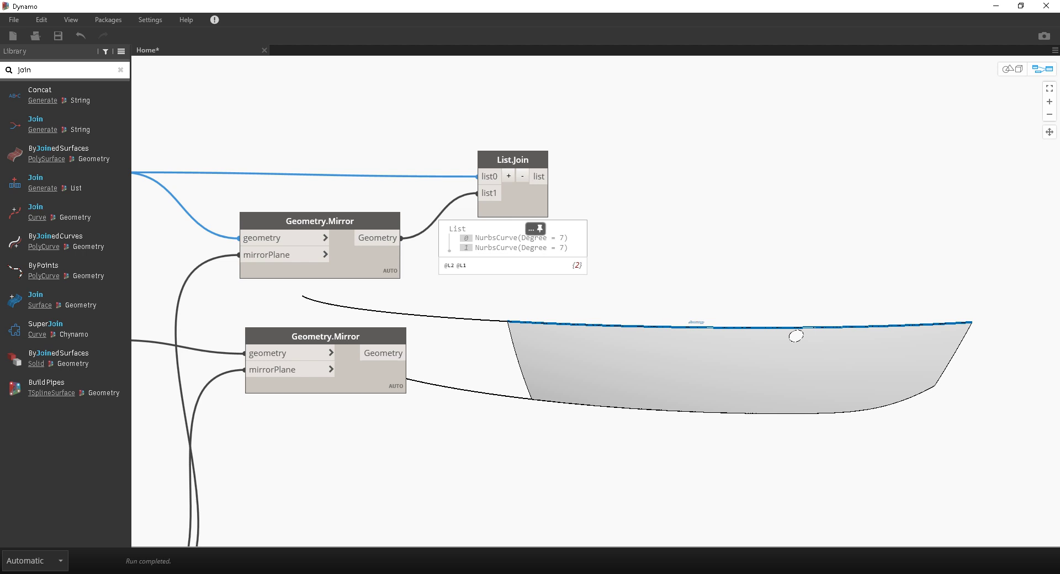
pyautogui.moveTo(387, 277); pyautogui.dragTo(367, 293, button='middle')
pyautogui.click(476, 184)
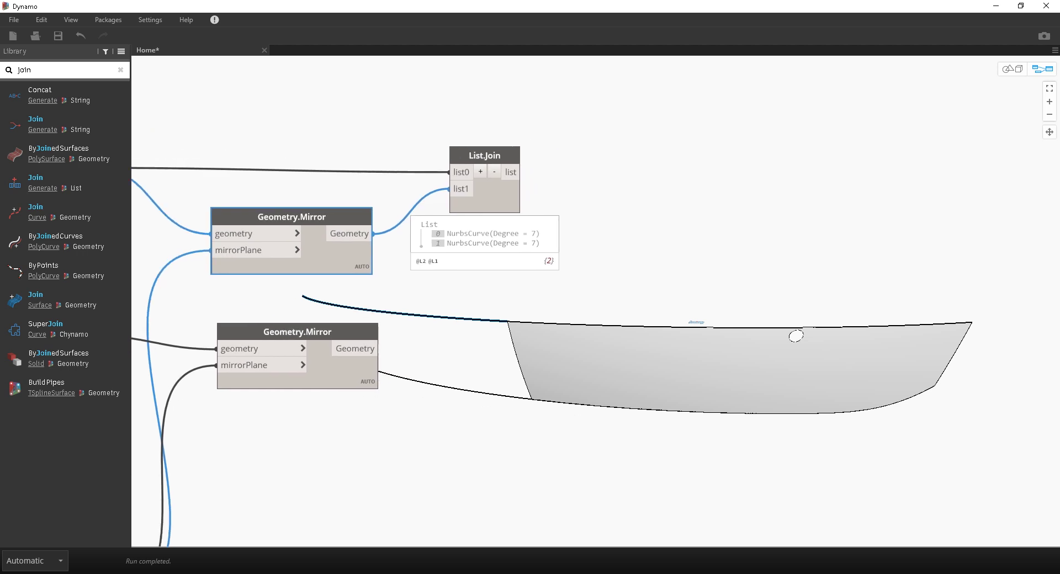
# Space out the upper row by raising Select from Alias, shifting Geometry.Mirror closer to it and moving List.Join higher.
pyautogui.moveTo(291, 216); pyautogui.dragTo(460, 353, button='middle')
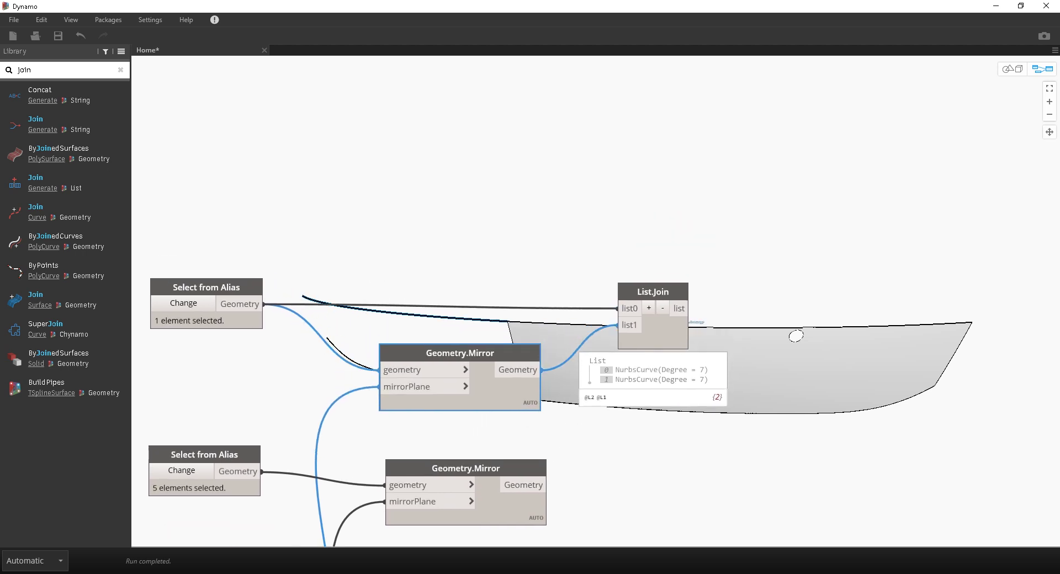
pyautogui.moveTo(206, 288); pyautogui.dragTo(200, 247)
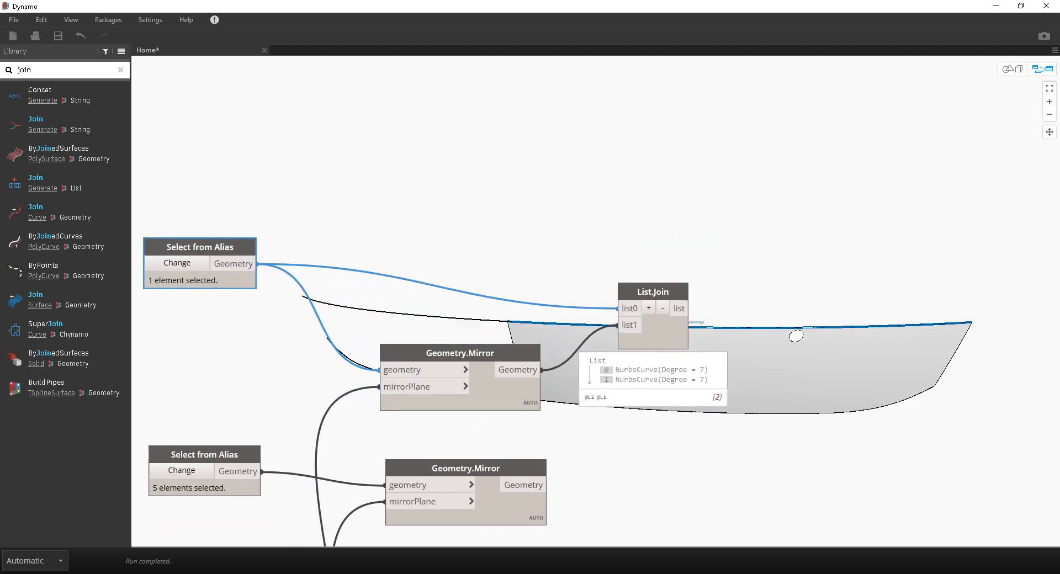
pyautogui.moveTo(460, 353); pyautogui.dragTo(399, 329)
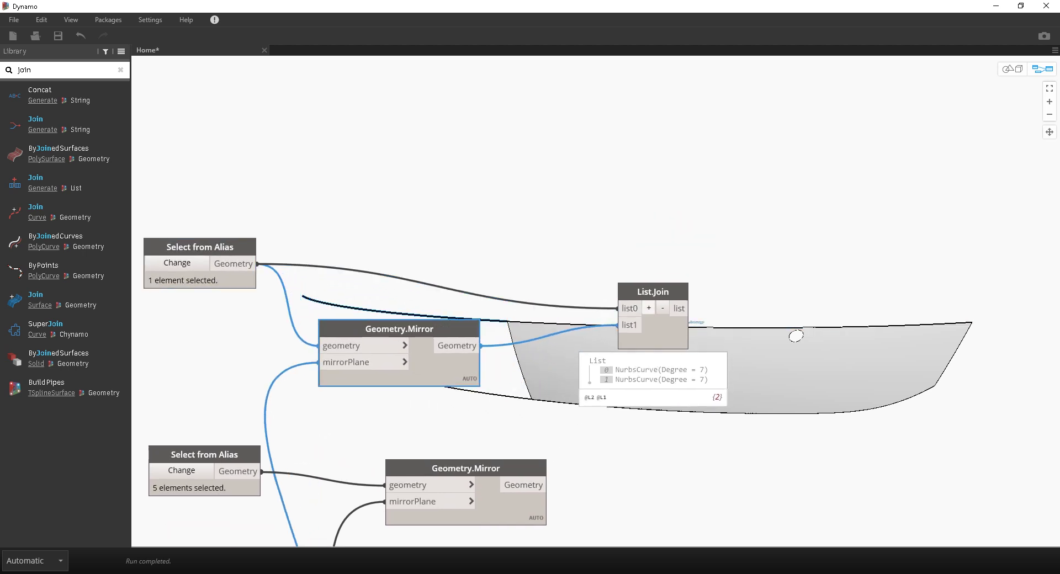
pyautogui.moveTo(653, 291); pyautogui.dragTo(670, 232)
pyautogui.moveTo(796, 336); pyautogui.dragTo(854, 348, button='middle')
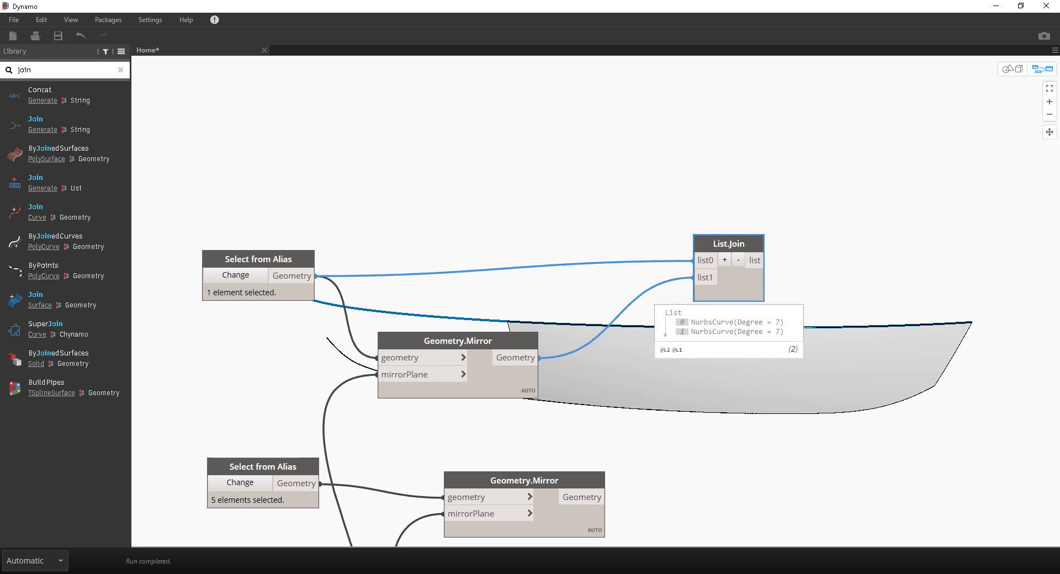
pyautogui.moveTo(409, 243); pyautogui.dragTo(400, 219, button='middle')
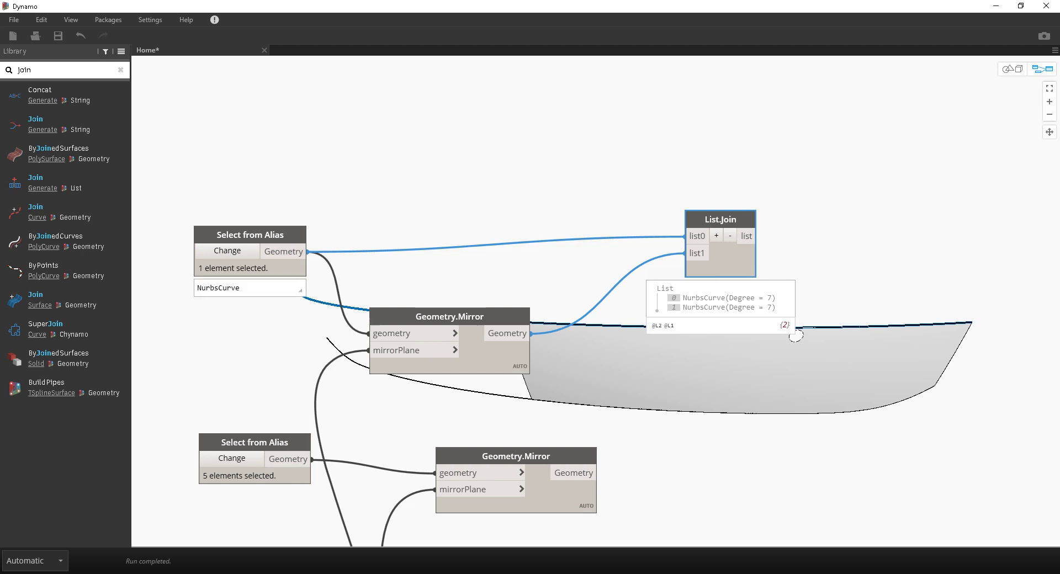
# Turn off the geometry preview of the upper edge's Select from Alias node and its Geometry.Mirror node.
pyautogui.click(251, 235)
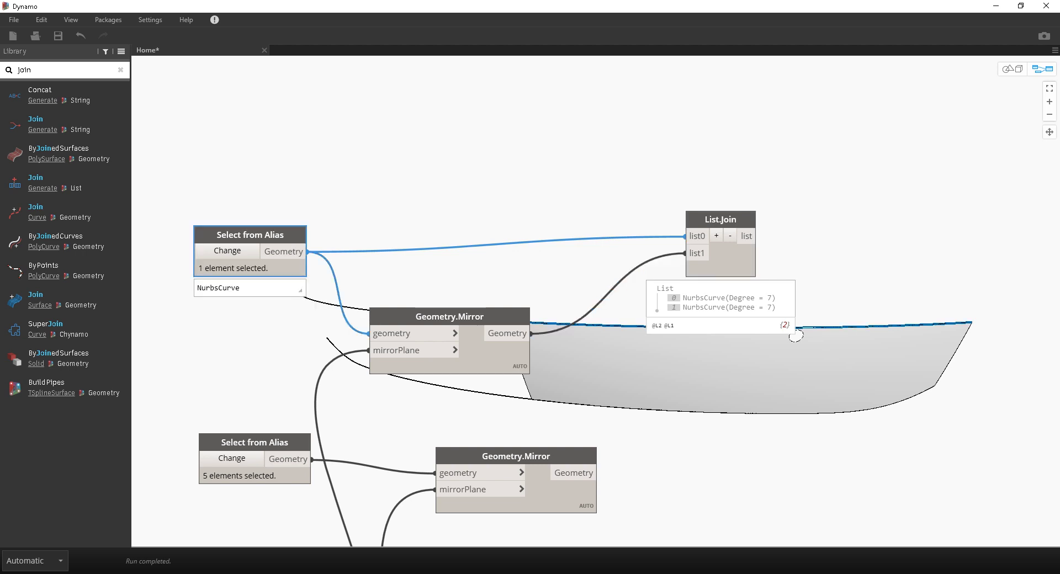
pyautogui.rightClick(265, 237)
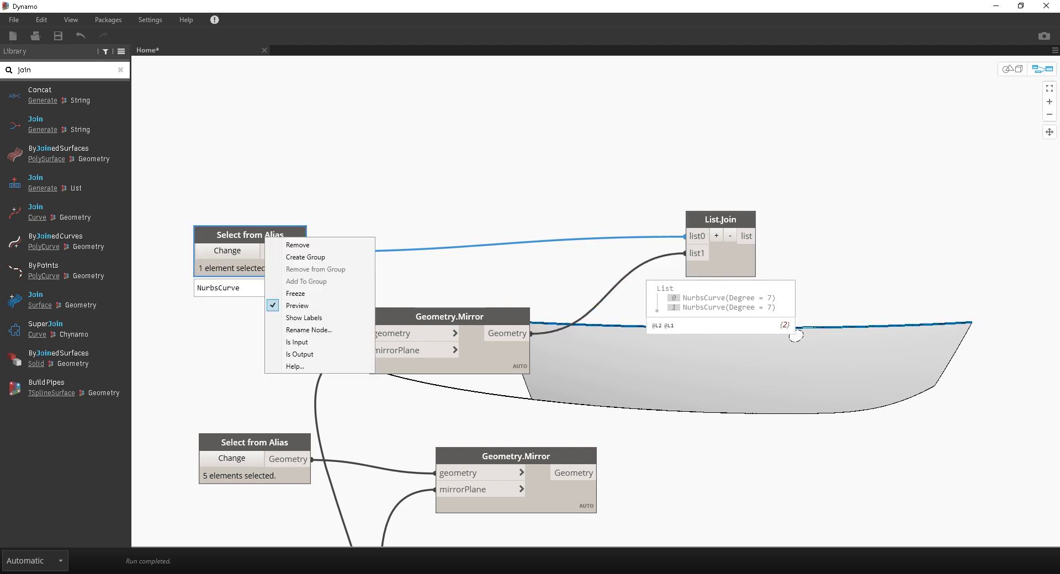
pyautogui.click(297, 305)
pyautogui.click(436, 318)
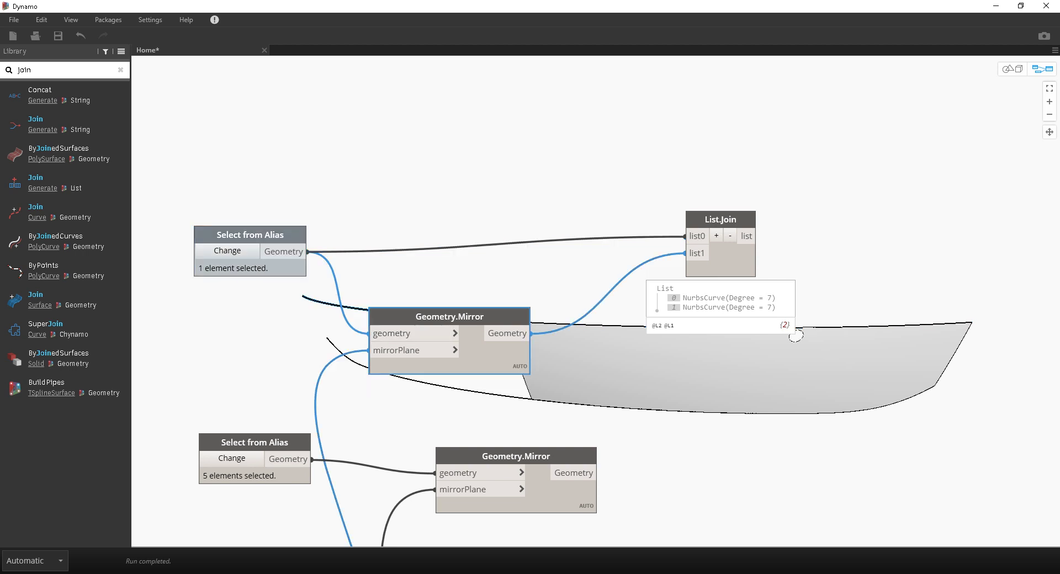
pyautogui.rightClick(484, 349)
pyautogui.click(517, 430)
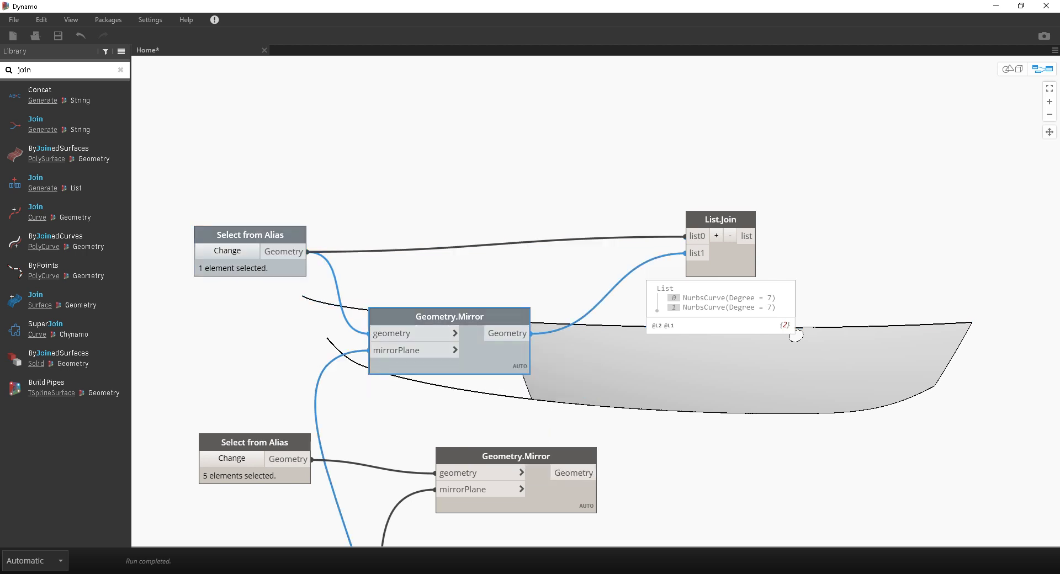
# Move the upper Geometry.Mirror node up beside its Select from Alias node and reposition List.Join above and beyond it.
pyautogui.moveTo(480, 353); pyautogui.dragTo(476, 306)
pyautogui.moveTo(465, 269); pyautogui.dragTo(465, 260)
pyautogui.moveTo(597, 221); pyautogui.dragTo(449, 170, button='middle')
pyautogui.moveTo(573, 169); pyautogui.dragTo(527, 160)
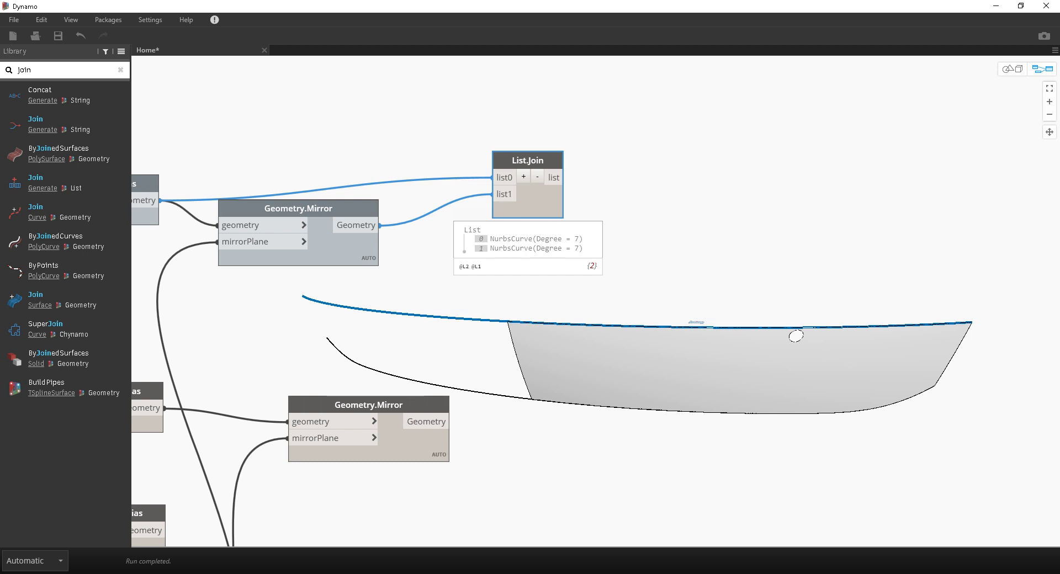
pyautogui.moveTo(624, 238); pyautogui.dragTo(640, 249, button='middle')
pyautogui.moveTo(542, 172); pyautogui.dragTo(516, 126)
pyautogui.moveTo(519, 127); pyautogui.dragTo(535, 151, button='middle')
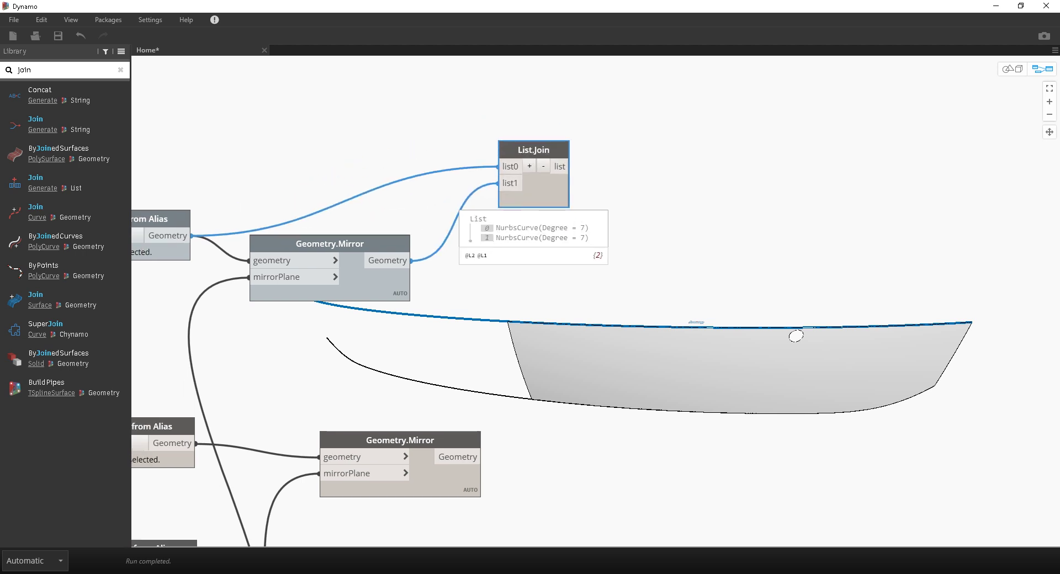
# Search the node library for "polycurve" and add a PolyCurve.ByJoinedCurves node.
pyautogui.doubleClick(24, 71)
pyautogui.write('poi')
pyautogui.write('olyc')
pyautogui.write('urve')
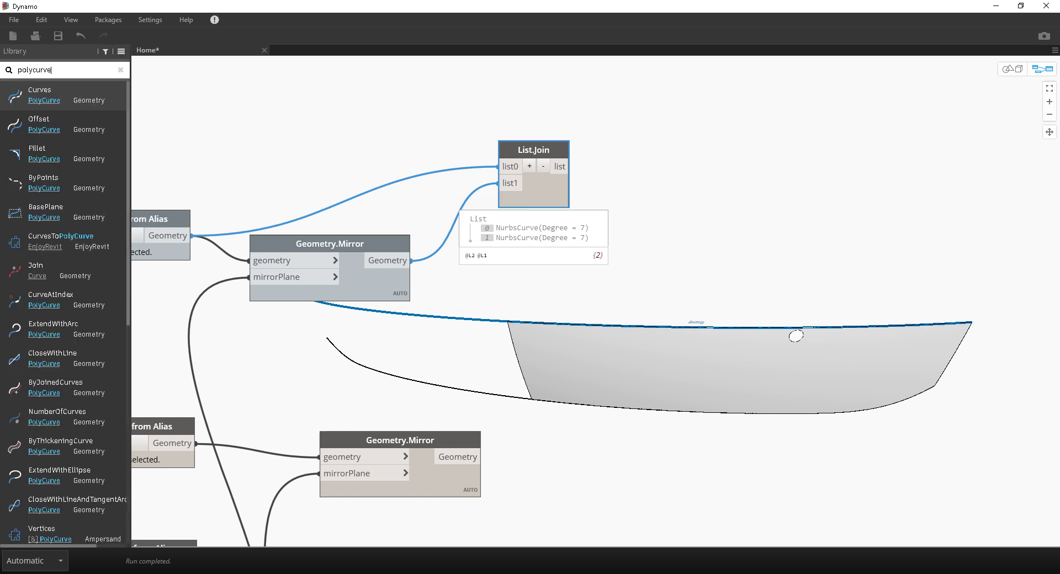
pyautogui.press('Down')
pyautogui.press('Down')
pyautogui.press('Down')
pyautogui.press('Down')
pyautogui.press('Down')
pyautogui.press('Down')
pyautogui.press('Down')
pyautogui.press('Down')
pyautogui.press('Down')
pyautogui.press('Down')
pyautogui.press('Return')
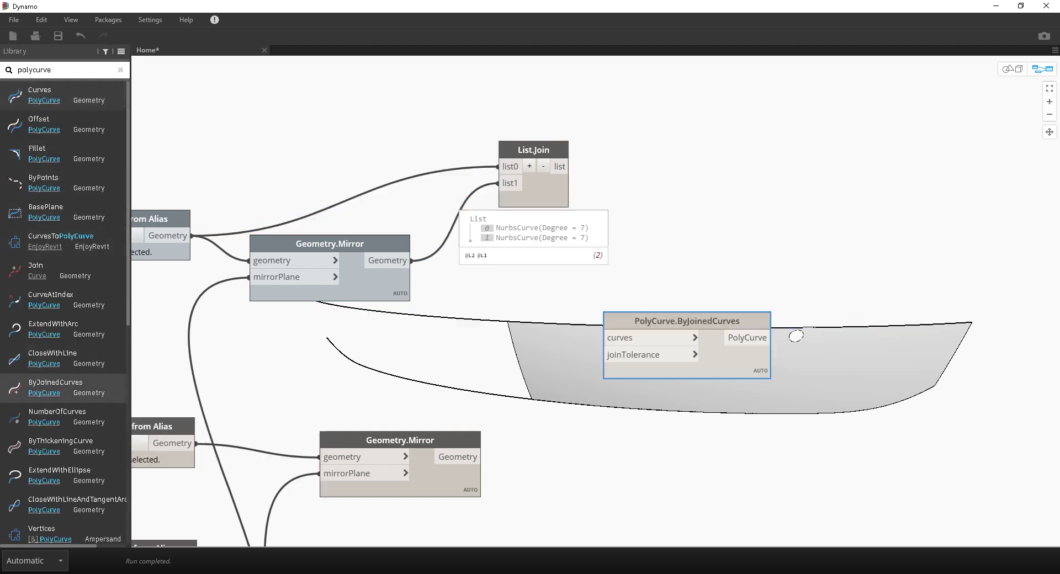
# Place PolyCurve.ByJoinedCurves beside List.Join, feed the joined list into its curves input, and pin its output preview.
pyautogui.moveTo(687, 321); pyautogui.dragTo(729, 159)
pyautogui.click(559, 167)
pyautogui.click(678, 191)
pyautogui.moveTo(795, 210)
pyautogui.click(817, 229)
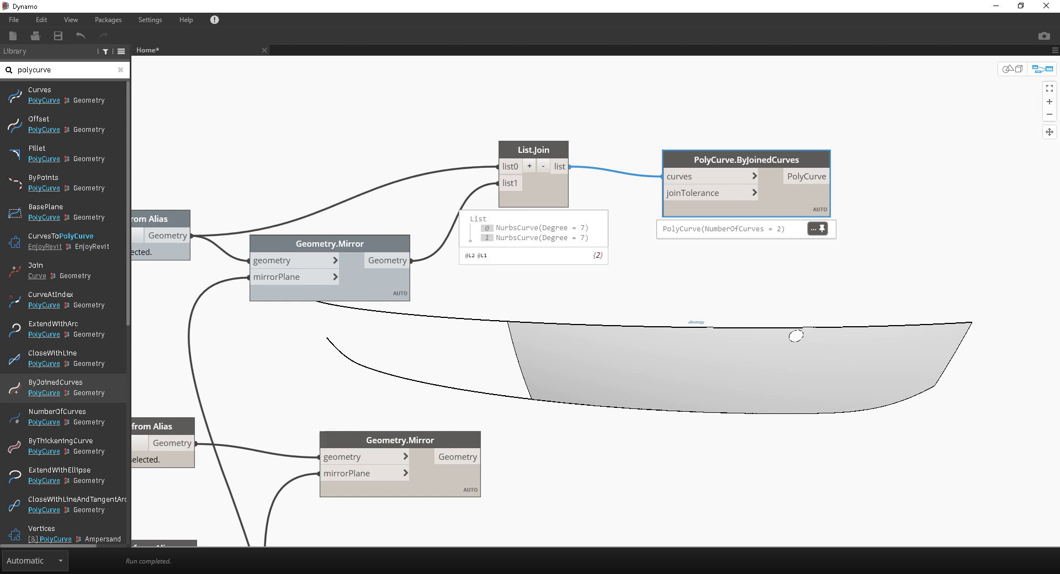
# Turn off List.Join's geometry preview, bring List.Join and PolyCurve.ByJoinedCurves closer to the upper row, and lower the second Geometry.Mirror.
pyautogui.rightClick(538, 188)
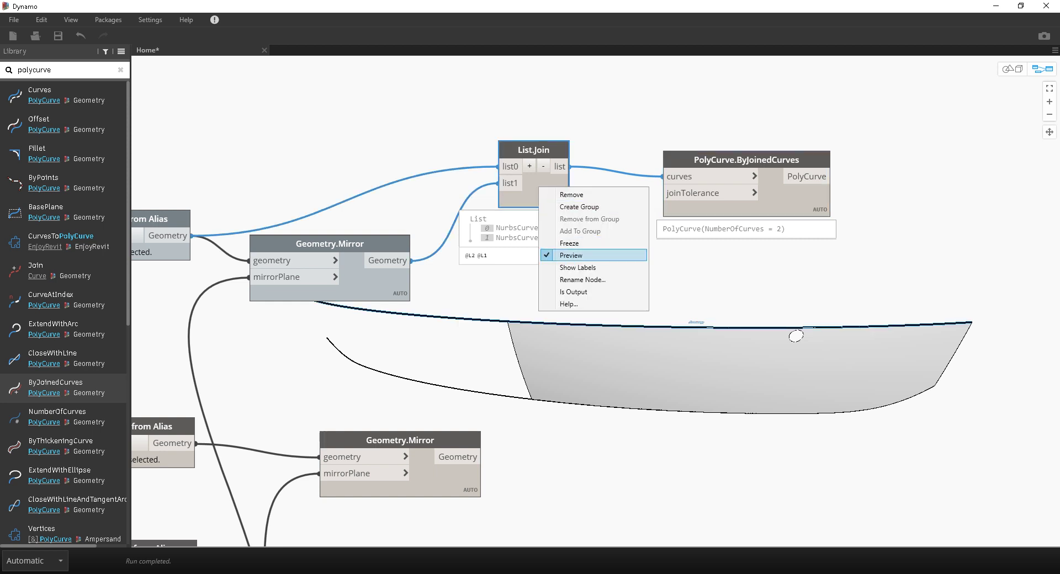
pyautogui.click(571, 256)
pyautogui.moveTo(540, 195); pyautogui.dragTo(507, 231)
pyautogui.moveTo(743, 208); pyautogui.dragTo(689, 227)
pyautogui.moveTo(558, 356); pyautogui.dragTo(627, 228, button='middle')
pyautogui.scroll(-1, 690, 127)
pyautogui.moveTo(529, 330); pyautogui.dragTo(516, 355)
# Duplicate List.Join beside the lower edge's nodes and feed the lower edge's Select from Alias into list0 and its Geometry.Mirror into list1.
pyautogui.click(579, 86)
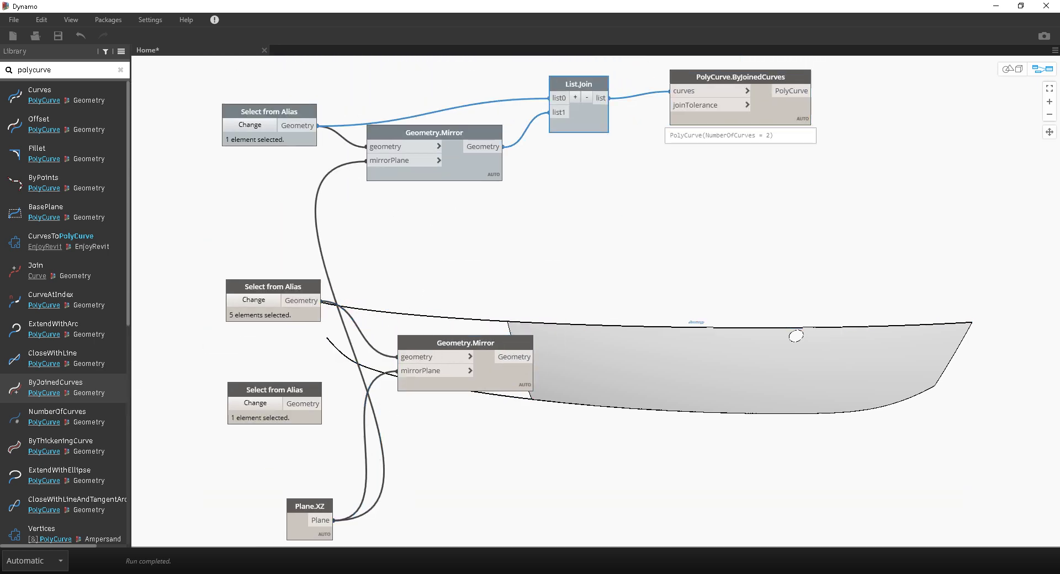
pyautogui.hotkey('ctrl', 'c')
pyautogui.hotkey('ctrl', 'v')
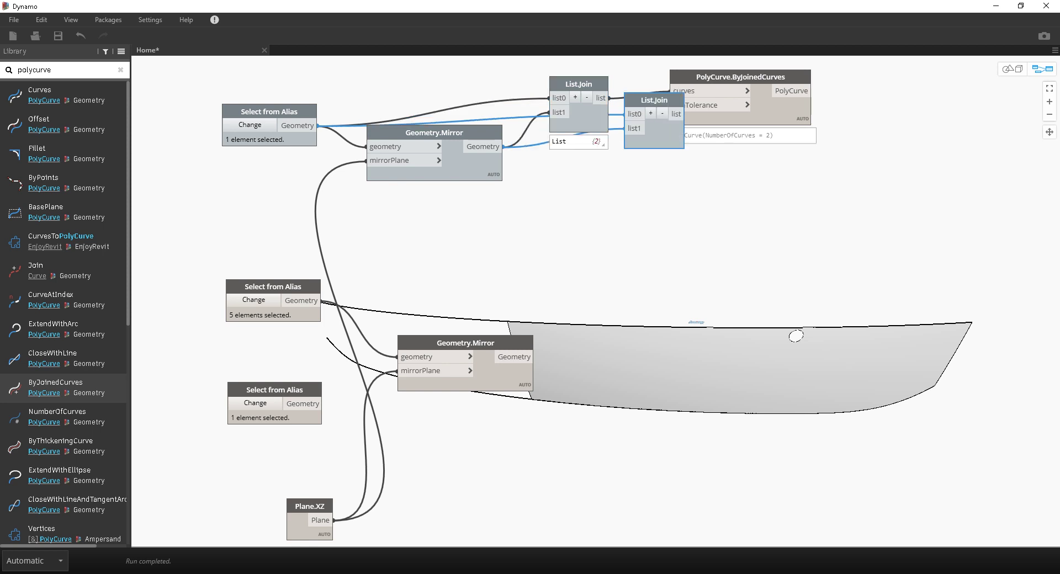
pyautogui.moveTo(654, 118); pyautogui.dragTo(641, 326)
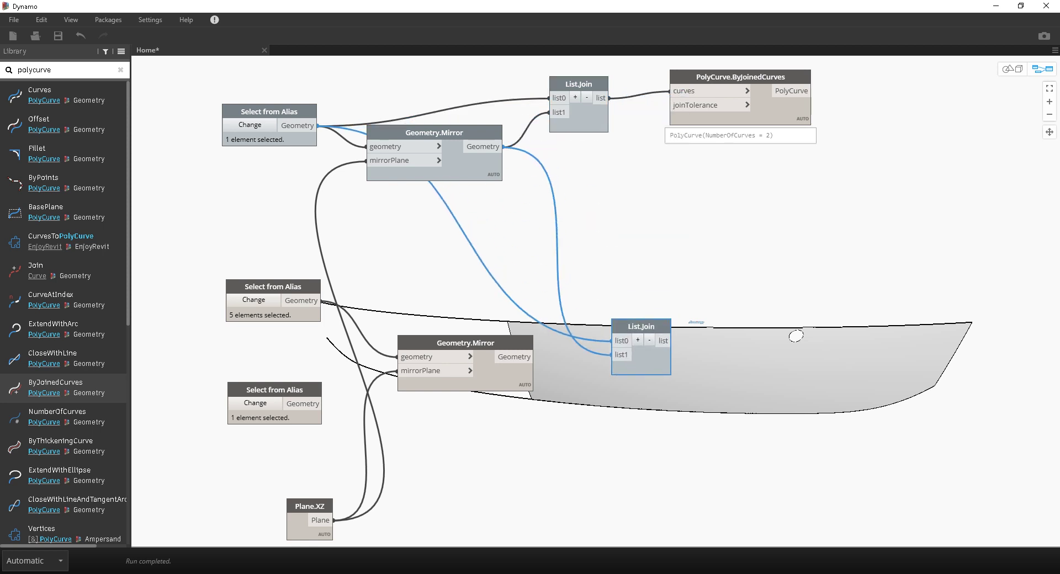
pyautogui.click(302, 301)
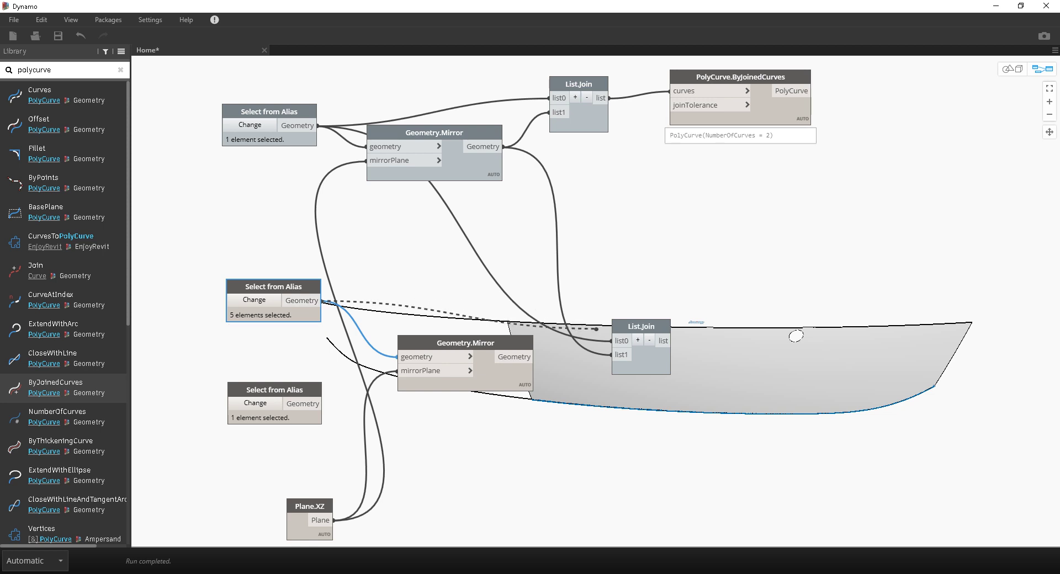
pyautogui.moveTo(596, 329); pyautogui.dragTo(612, 340)
pyautogui.moveTo(535, 357); pyautogui.dragTo(609, 271)
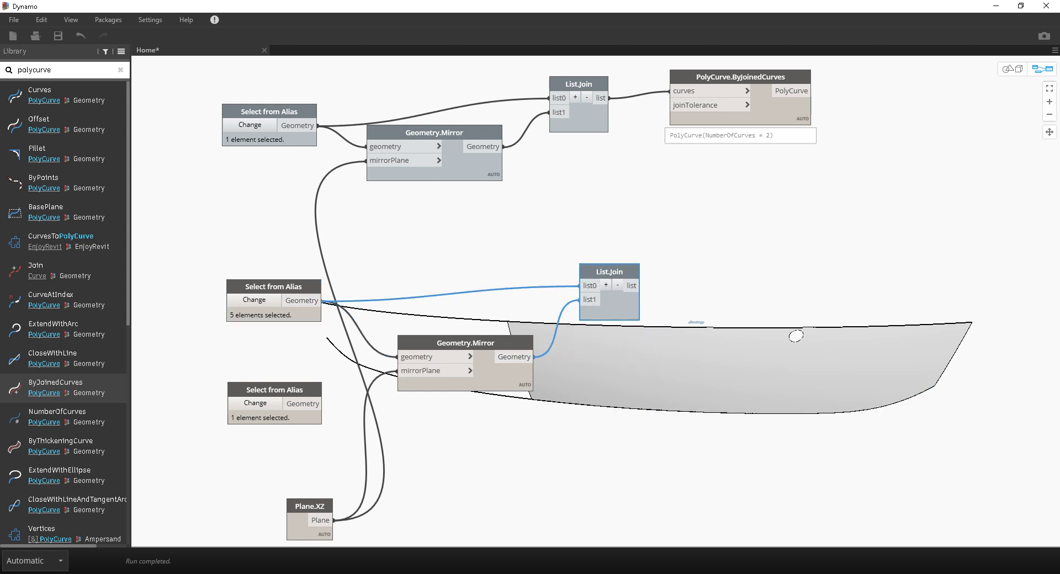
# Turn off the geometry preview of the lower edge's Geometry.Mirror node.
pyautogui.rightClick(483, 370)
pyautogui.click(508, 453)
pyautogui.moveTo(507, 452); pyautogui.dragTo(538, 381, button='middle')
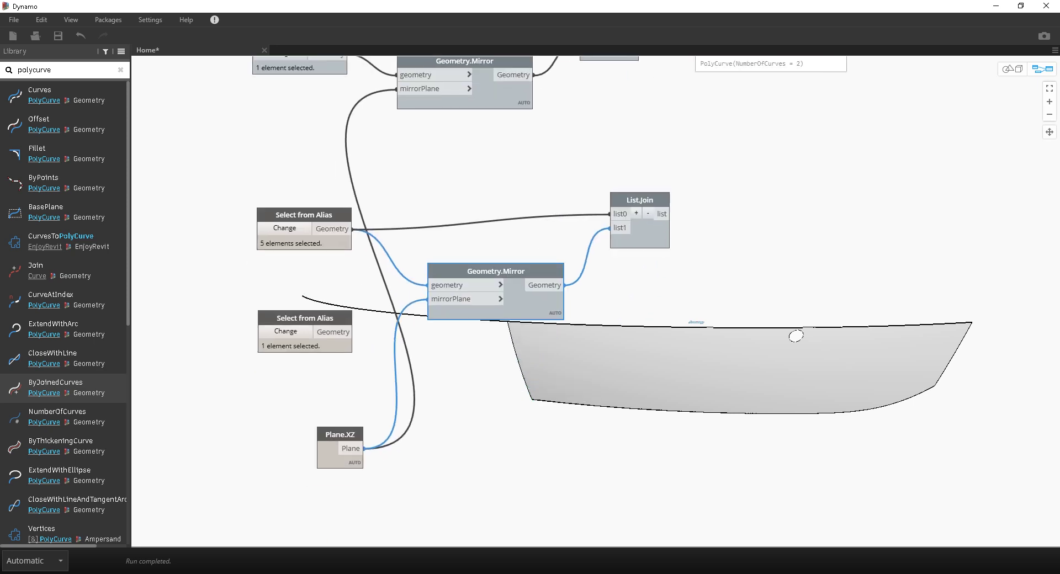
# Duplicate PolyCurve.ByJoinedCurves and place the copy above the lower edge's List.Join, nudging that List.Join slightly down.
pyautogui.moveTo(792, 65); pyautogui.dragTo(737, 192, button='middle')
pyautogui.click(734, 133)
pyautogui.hotkey('ctrl', 'c')
pyautogui.hotkey('ctrl', 'v')
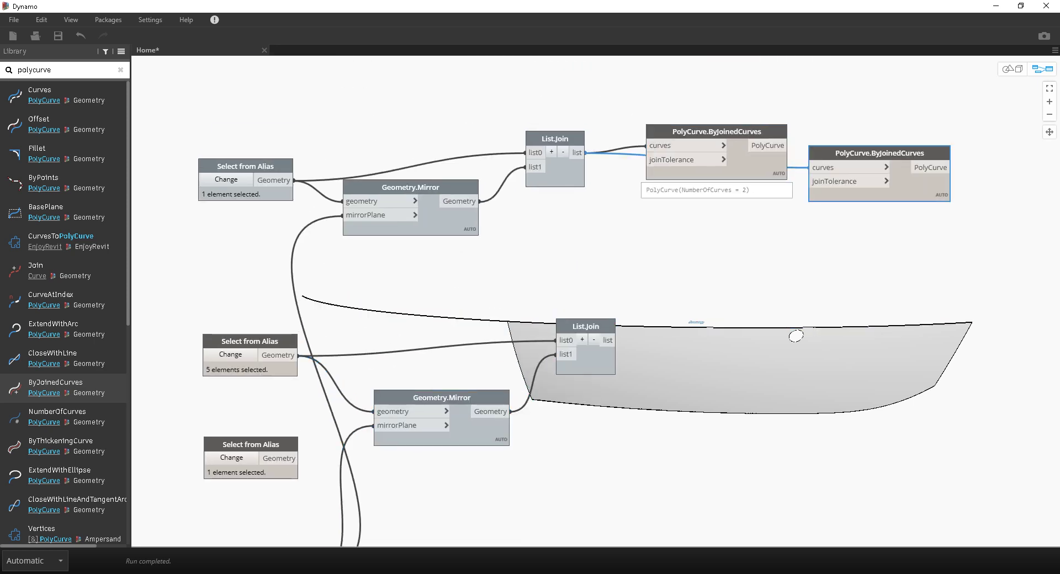
pyautogui.moveTo(877, 153); pyautogui.dragTo(807, 257)
pyautogui.moveTo(807, 257); pyautogui.dragTo(776, 156, button='middle')
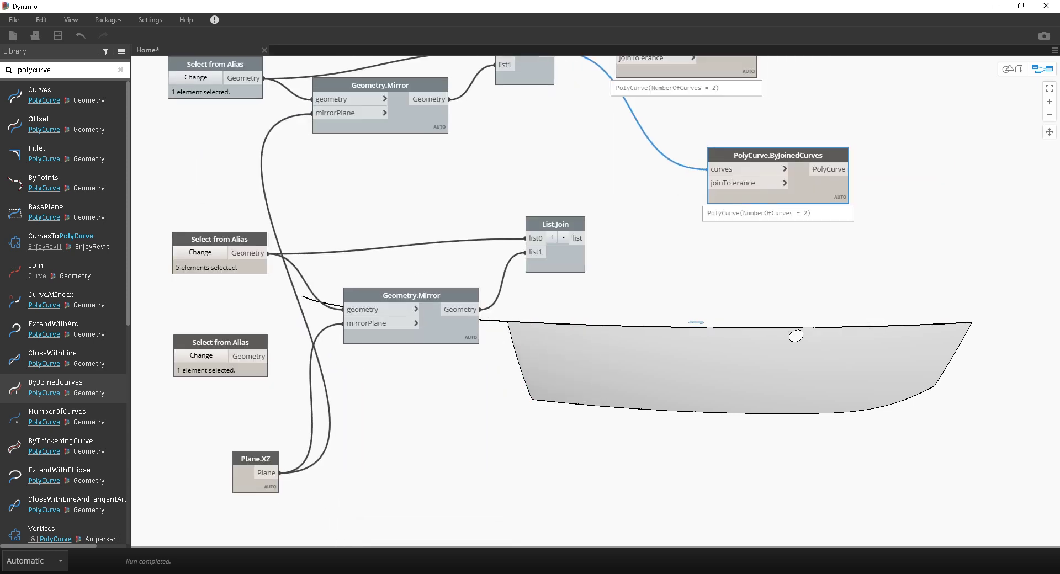
pyautogui.moveTo(556, 225); pyautogui.dragTo(555, 237)
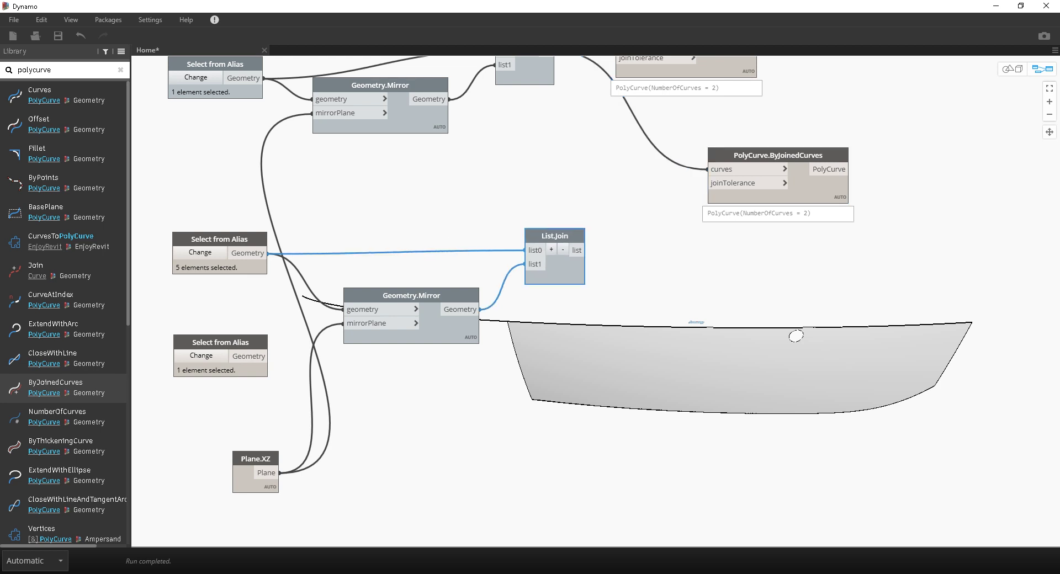
# Turn off the geometry preview of the lower edge's five-element Select from Alias node.
pyautogui.click(219, 240)
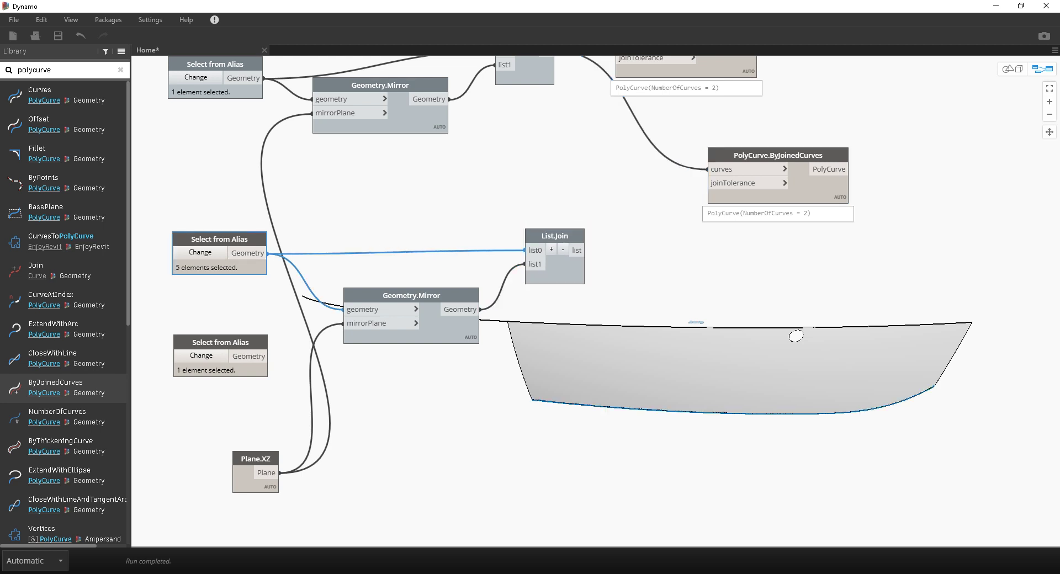
pyautogui.rightClick(254, 242)
pyautogui.click(278, 310)
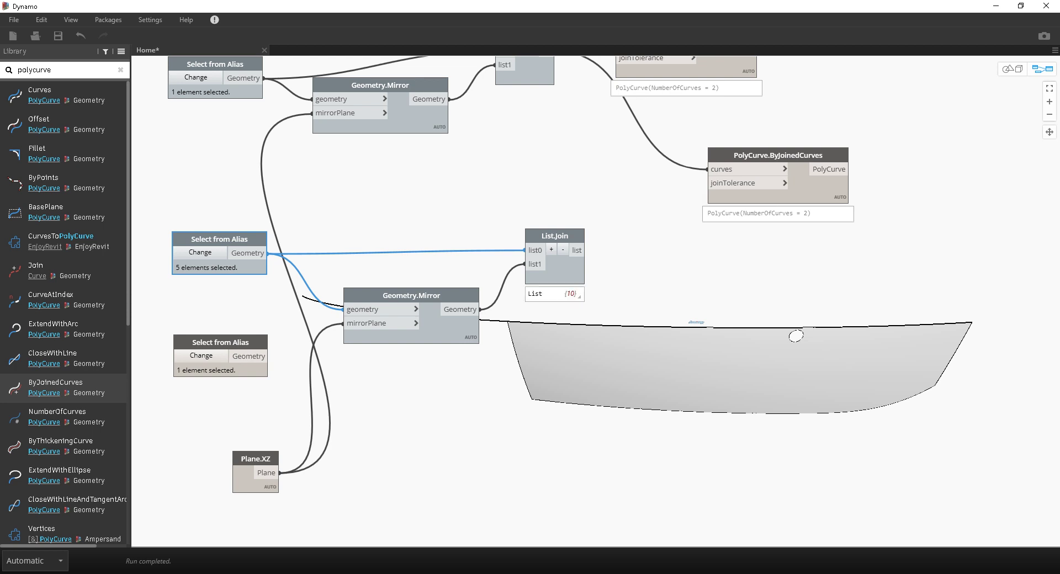
# Feed the lower List.Join into the copied PolyCurve.ByJoinedCurves' curves input, set the copy beside it, and shift the upper PolyCurve.ByJoinedCurves slightly away from its List.Join.
pyautogui.moveTo(581, 250); pyautogui.dragTo(710, 169)
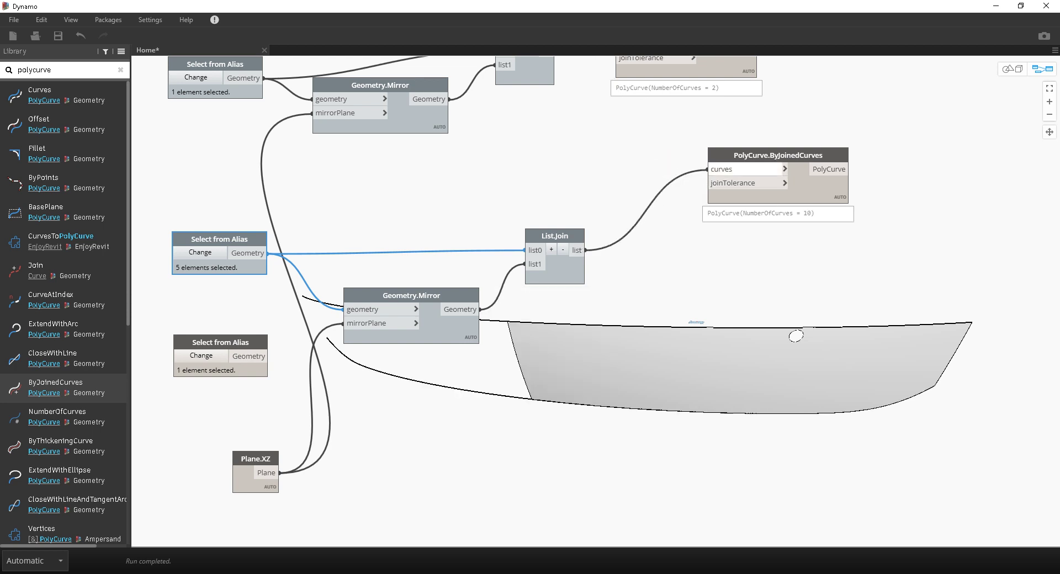
pyautogui.moveTo(784, 155); pyautogui.dragTo(721, 215)
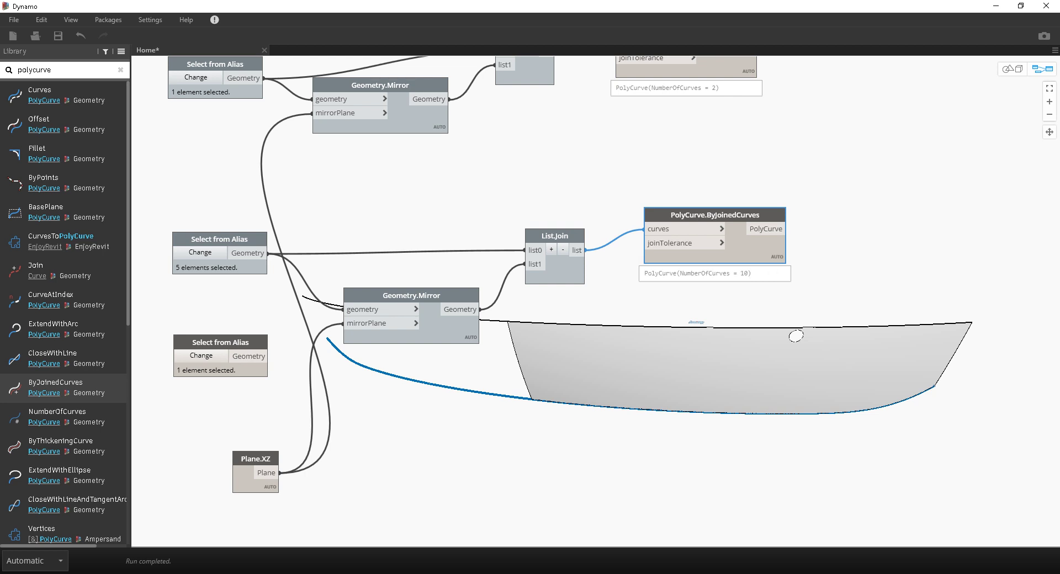
pyautogui.moveTo(256, 459); pyautogui.dragTo(249, 454)
pyautogui.moveTo(679, 276); pyautogui.dragTo(322, 436, button='middle')
pyautogui.moveTo(342, 189); pyautogui.dragTo(360, 190)
pyautogui.moveTo(442, 265); pyautogui.dragTo(436, 259, button='middle')
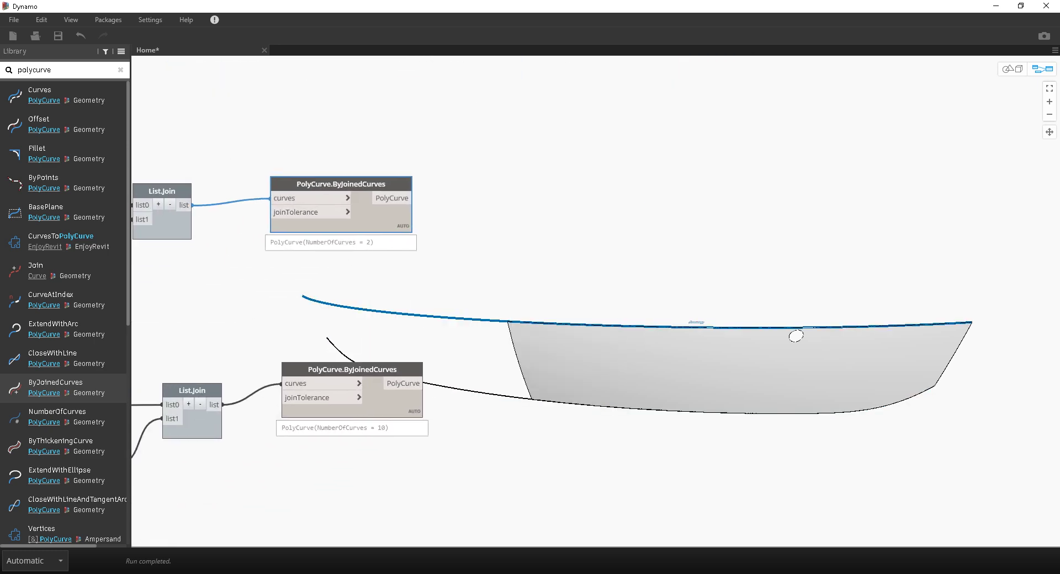
pyautogui.scroll(1, 411, 323)
pyautogui.moveTo(332, 321); pyautogui.dragTo(396, 362, button='middle')
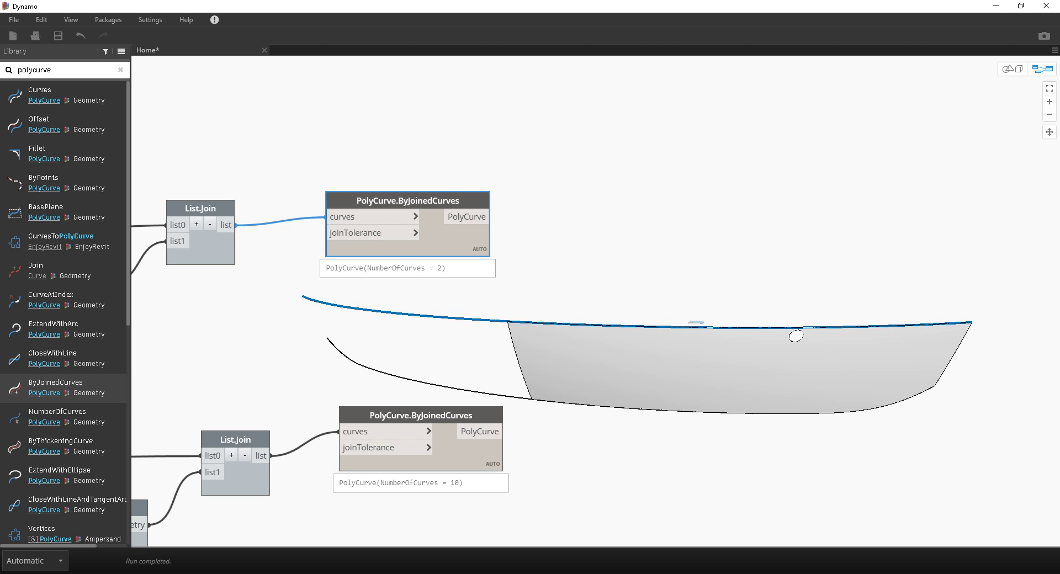
pyautogui.moveTo(396, 362); pyautogui.dragTo(401, 352, button='middle')
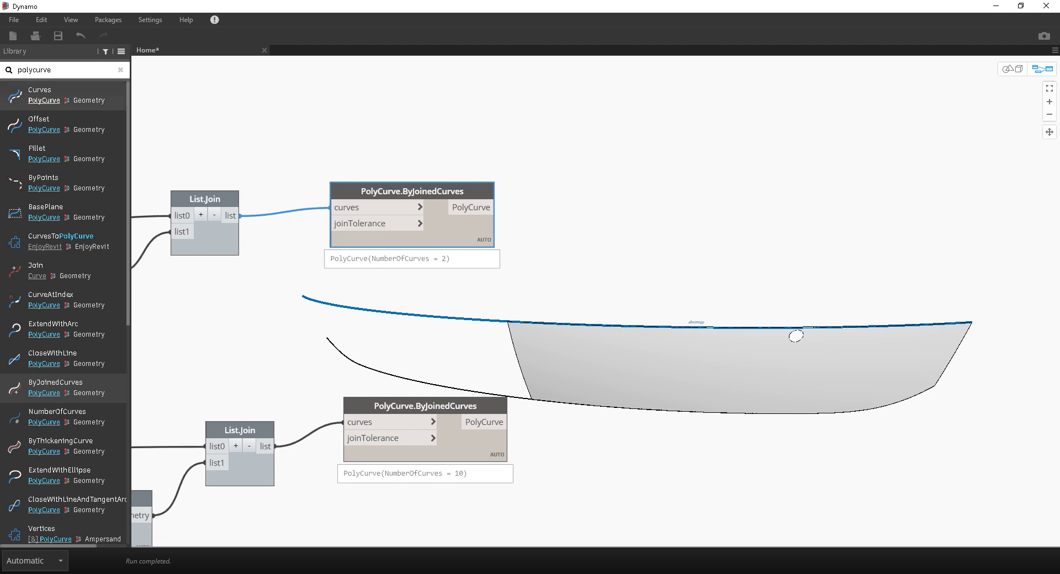
# Search the library for pointat, place Curve.PointAtParameter beside the upper PolyCurve.ByJoinedCurves, and feed the PolyCurve into its curve input.
pyautogui.doubleClick(40, 70)
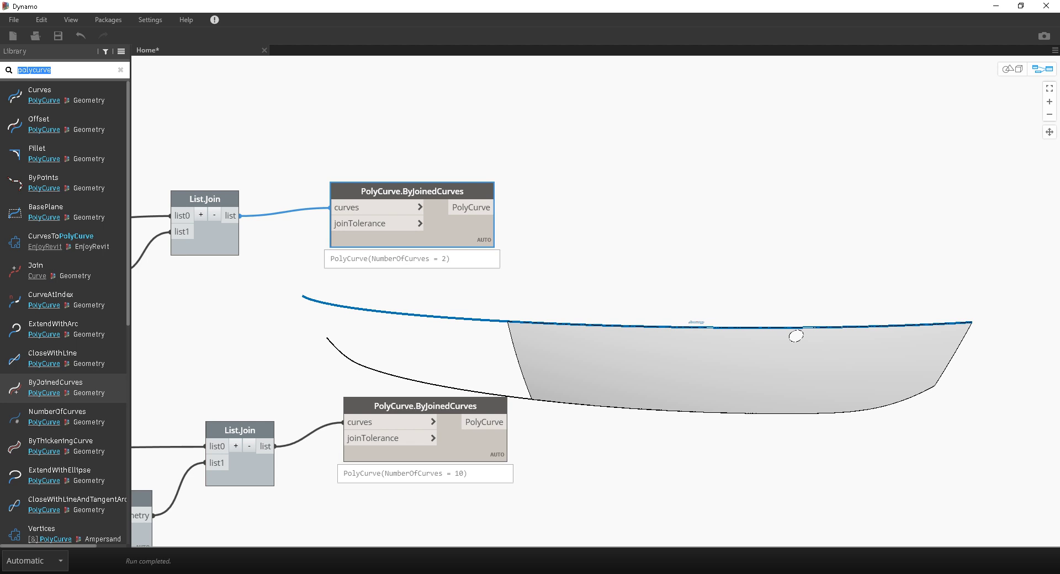
pyautogui.write('pointat')
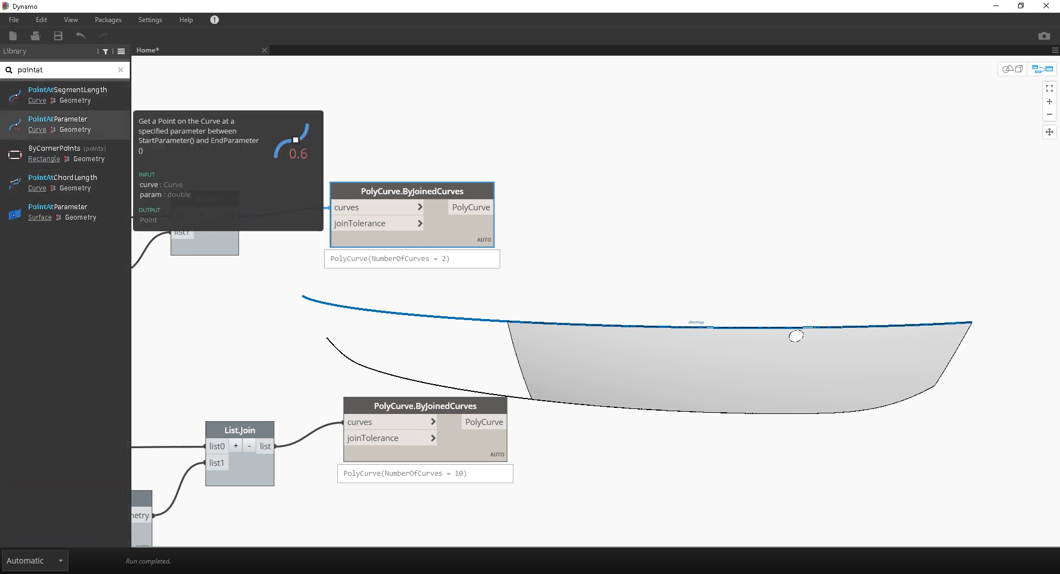
pyautogui.click(58, 123)
pyautogui.moveTo(682, 304); pyautogui.dragTo(689, 281)
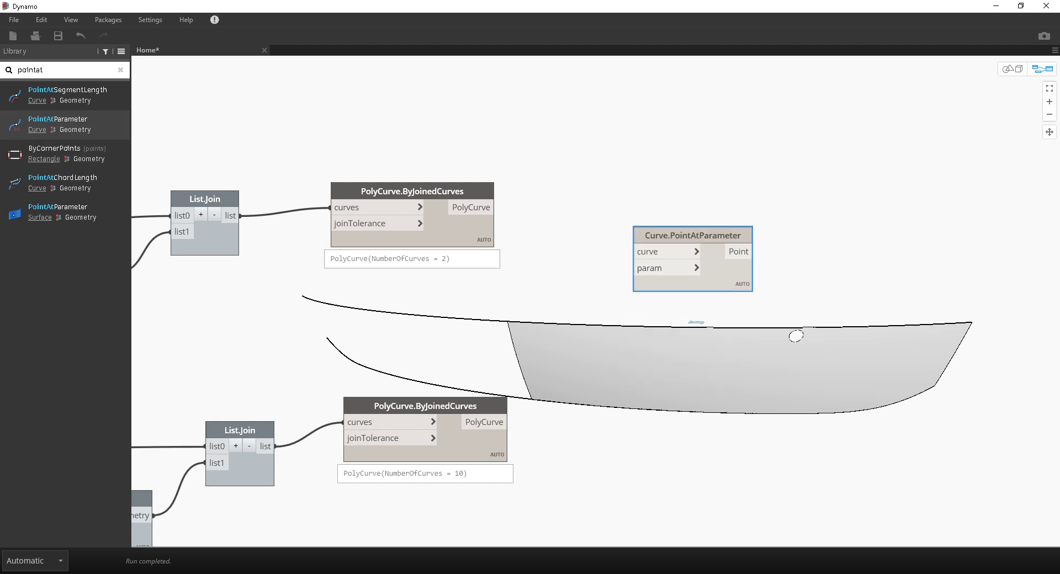
pyautogui.moveTo(693, 236); pyautogui.dragTo(689, 204)
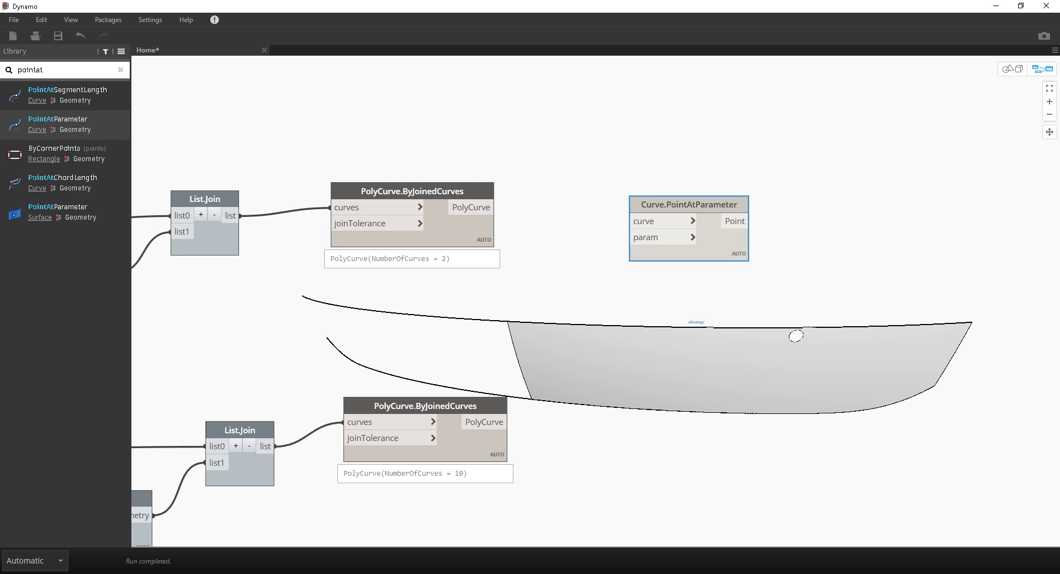
pyautogui.moveTo(492, 207); pyautogui.dragTo(631, 220)
pyautogui.scroll(2, 599, 276)
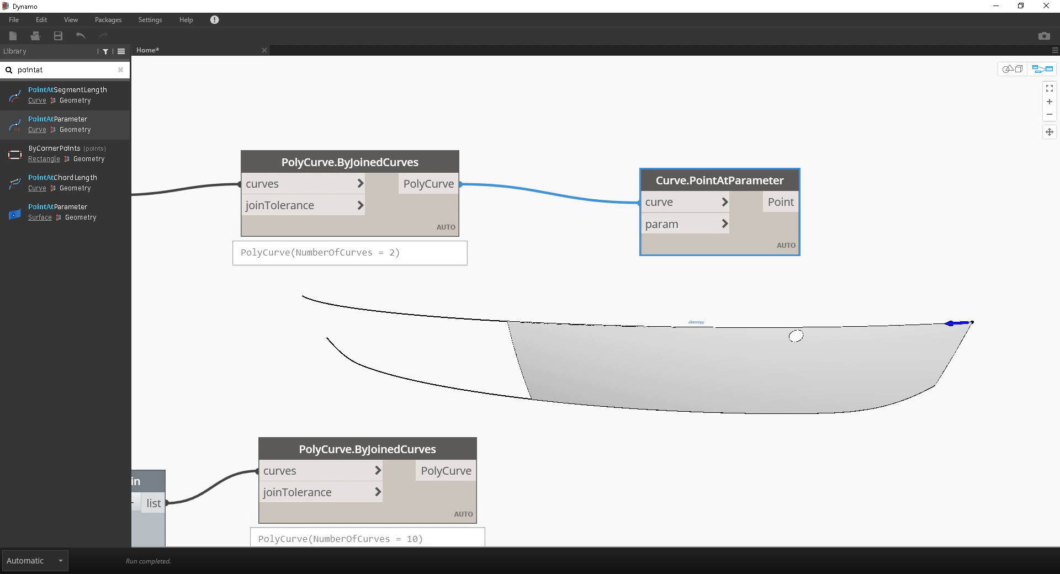
# Add a Code Block with 0.5, feed it into Curve.PointAtParameter's param input, and space the two nodes apart.
pyautogui.doubleClick(497, 251)
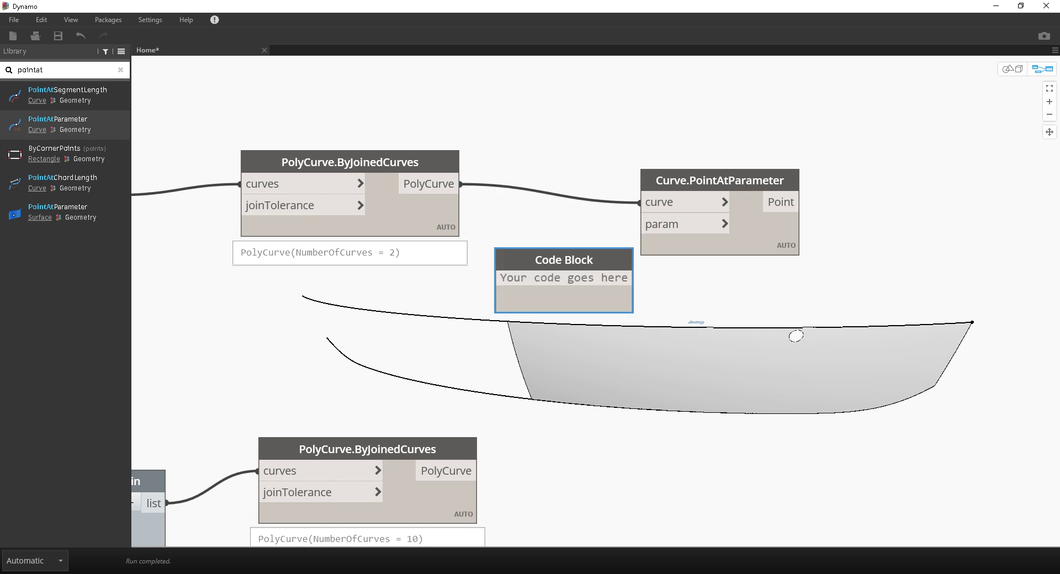
pyautogui.write('0.5')
pyautogui.click(579, 290)
pyautogui.click(554, 278)
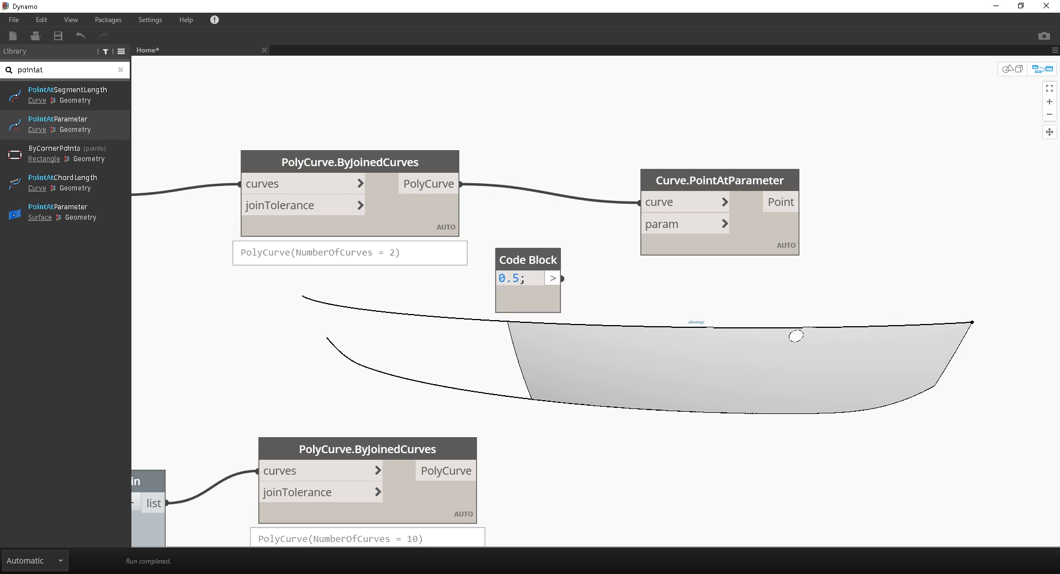
pyautogui.click(657, 224)
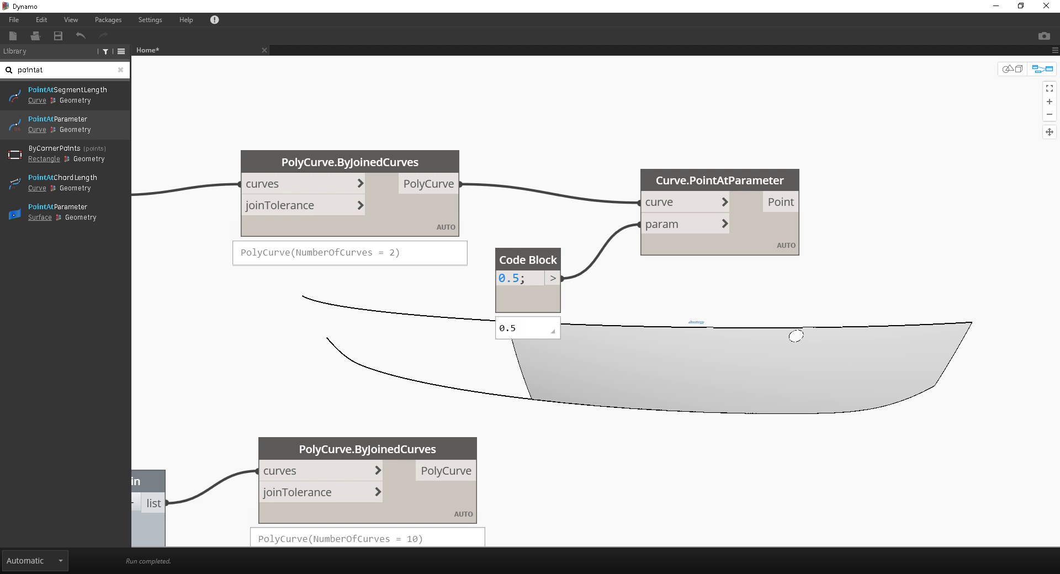
pyautogui.moveTo(528, 260); pyautogui.dragTo(534, 246)
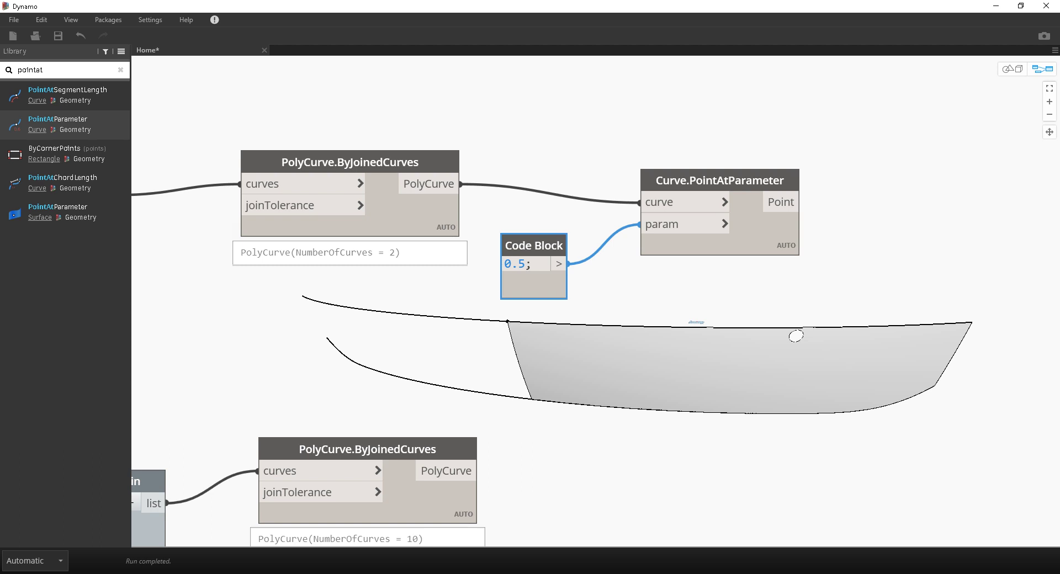
pyautogui.moveTo(719, 182); pyautogui.dragTo(740, 155)
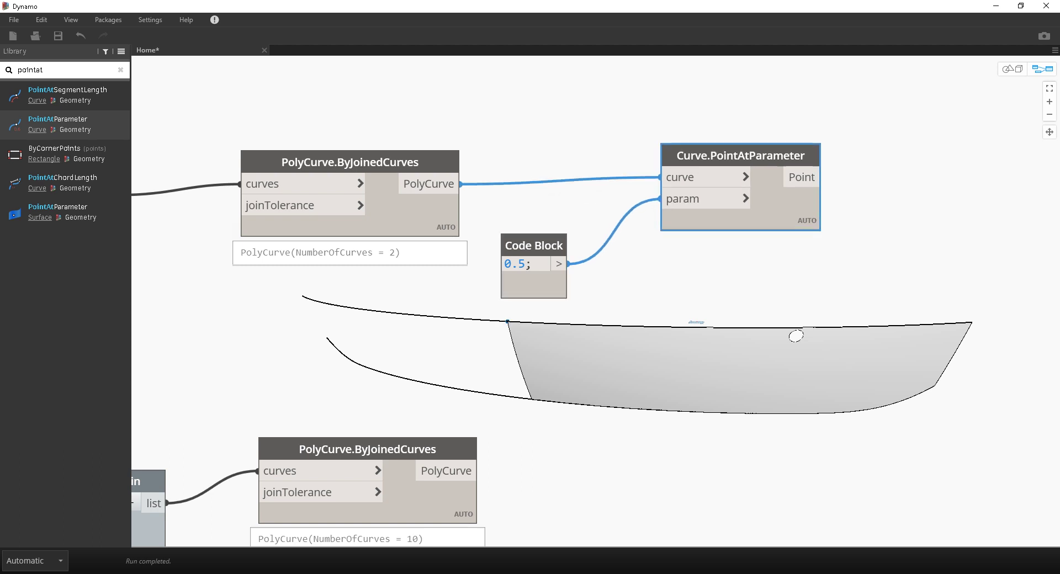
# Disconnect the Code Block from Curve.PointAtParameter's param input and move the block closer beneath that node.
pyautogui.moveTo(740, 155)
pyautogui.mouseDown(button='middle')
pyautogui.moveTo(741, 116)
pyautogui.moveTo(749, 160)
pyautogui.mouseUp(button='middle')
pyautogui.click(701, 204)
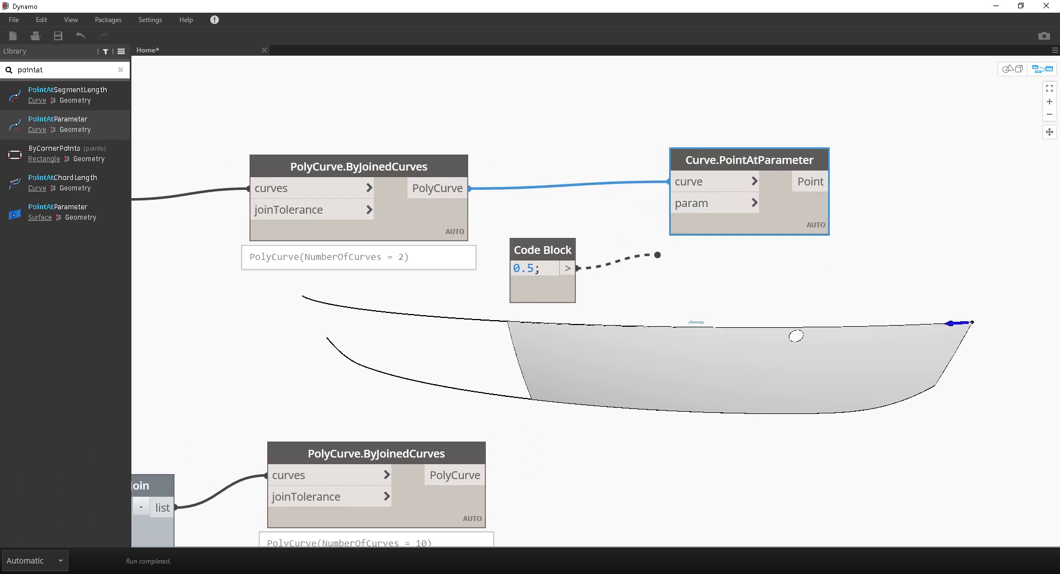
pyautogui.click(657, 254)
pyautogui.moveTo(657, 253); pyautogui.dragTo(667, 222, button='middle')
pyautogui.scroll(3, 599, 238)
pyautogui.moveTo(566, 214); pyautogui.dragTo(587, 245)
pyautogui.scroll(2, 602, 265)
pyautogui.scroll(-3, 555, 278)
pyautogui.moveTo(605, 252); pyautogui.dragTo(551, 254, button='middle')
pyautogui.scroll(1, 557, 276)
pyautogui.moveTo(516, 248); pyautogui.dragTo(578, 242)
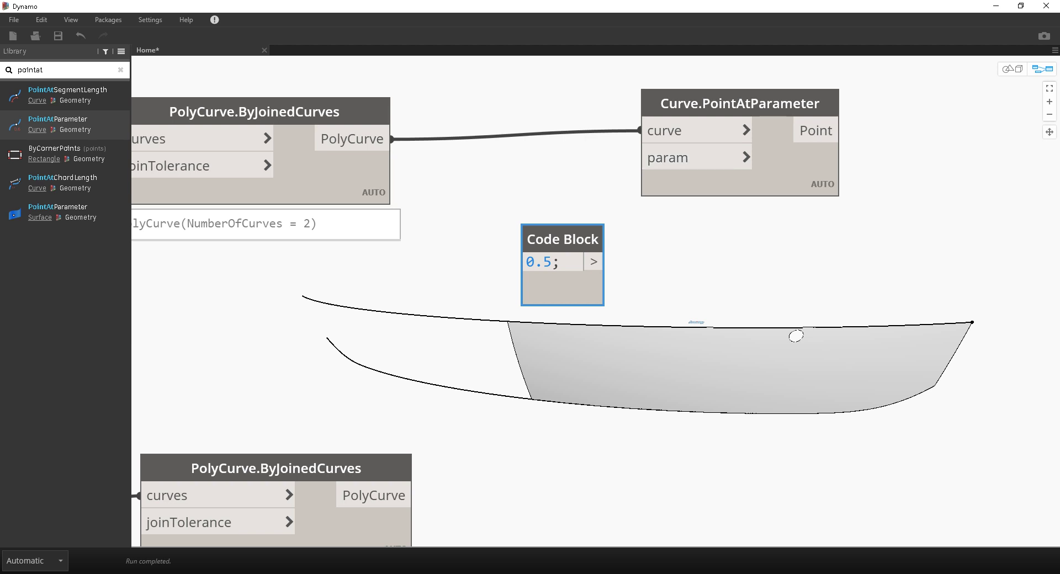
# Replace the Code Block's content with the range 0..1..#30; and pin its output preview.
pyautogui.moveTo(562, 279)
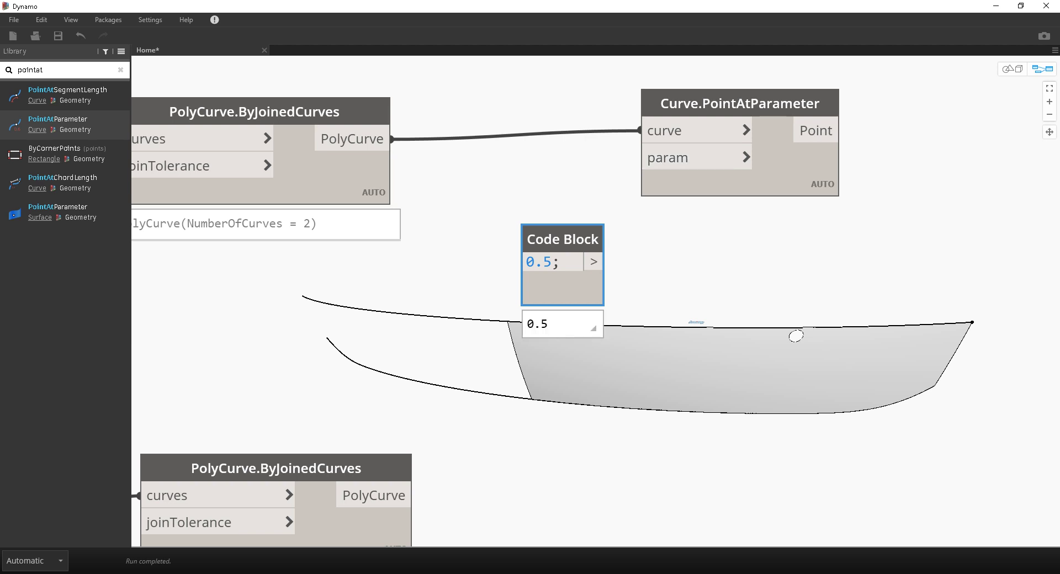
pyautogui.scroll(3, 616, 382)
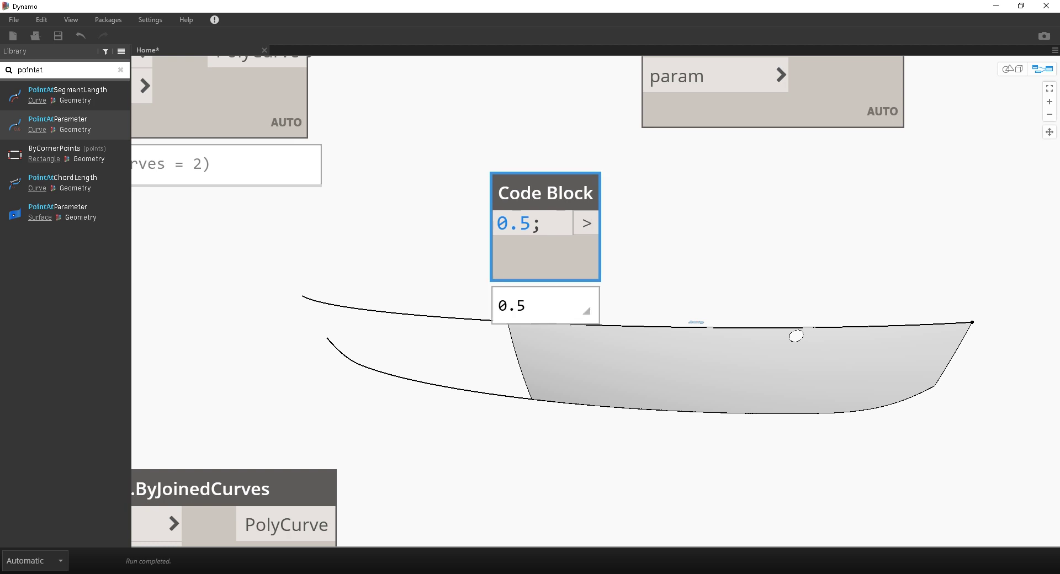
pyautogui.moveTo(550, 224); pyautogui.dragTo(495, 224)
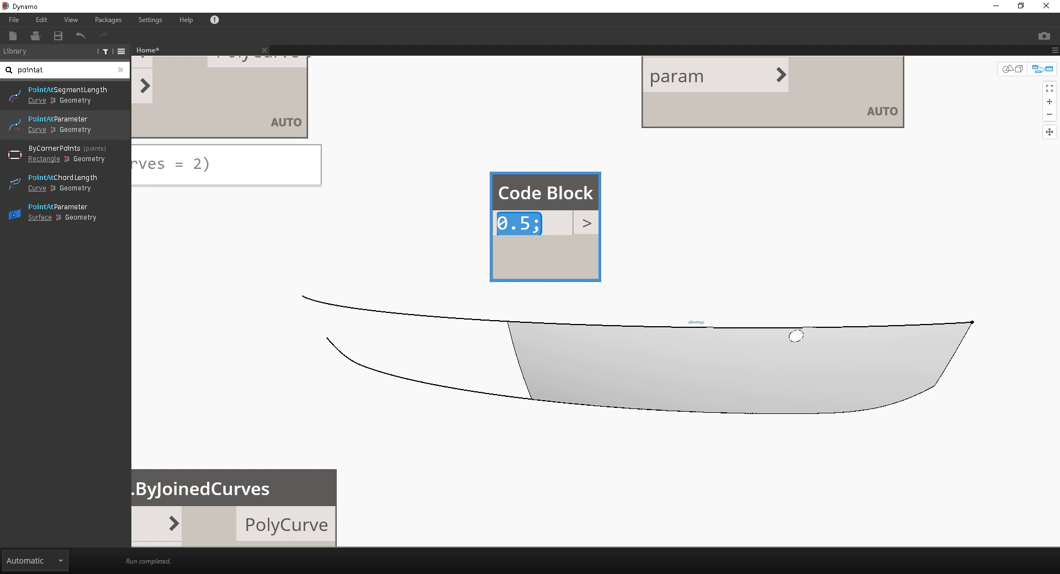
pyautogui.write('0')
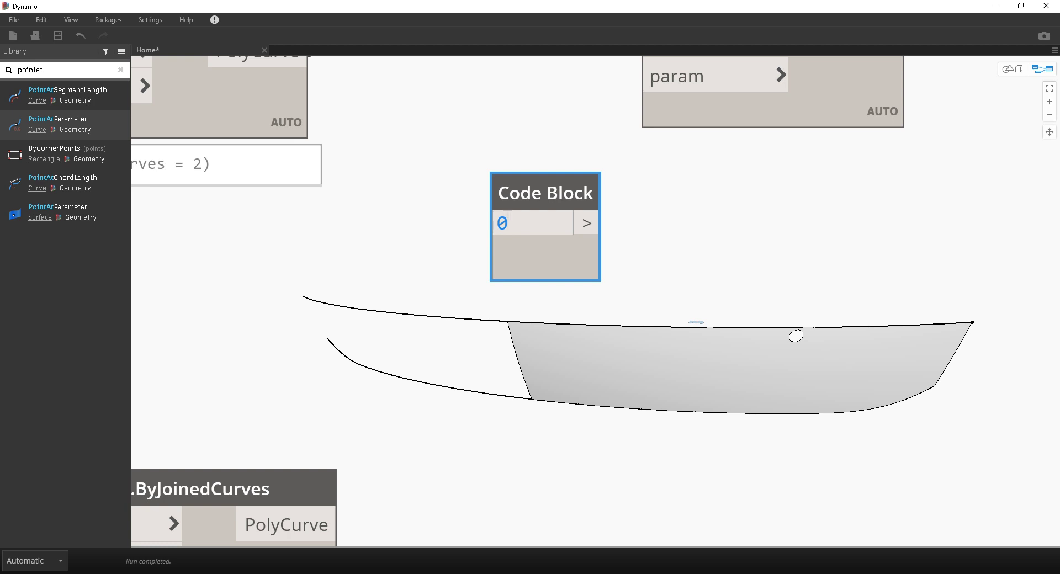
pyautogui.write('..1')
pyautogui.write('..#')
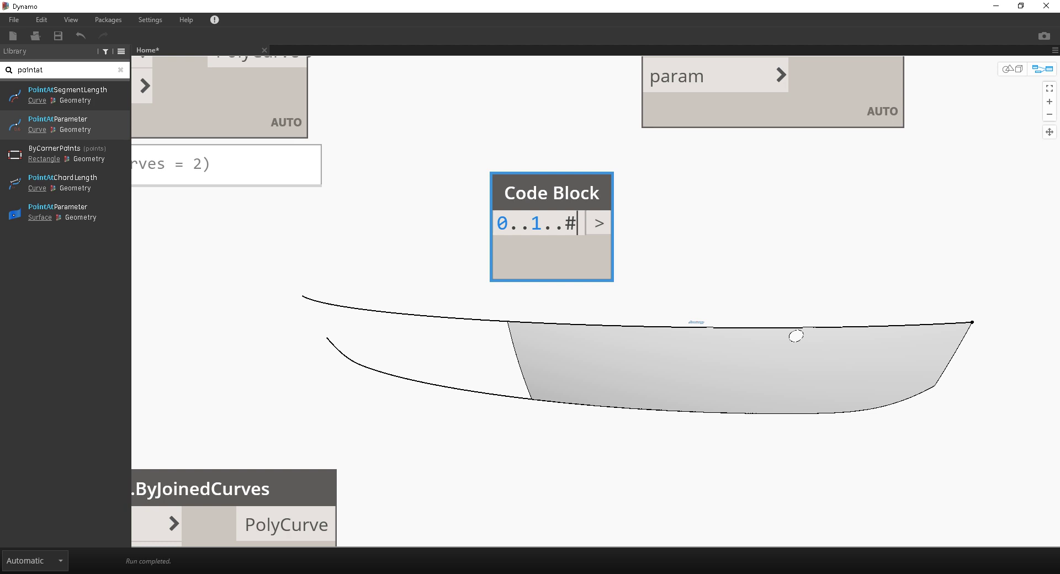
pyautogui.write('30')
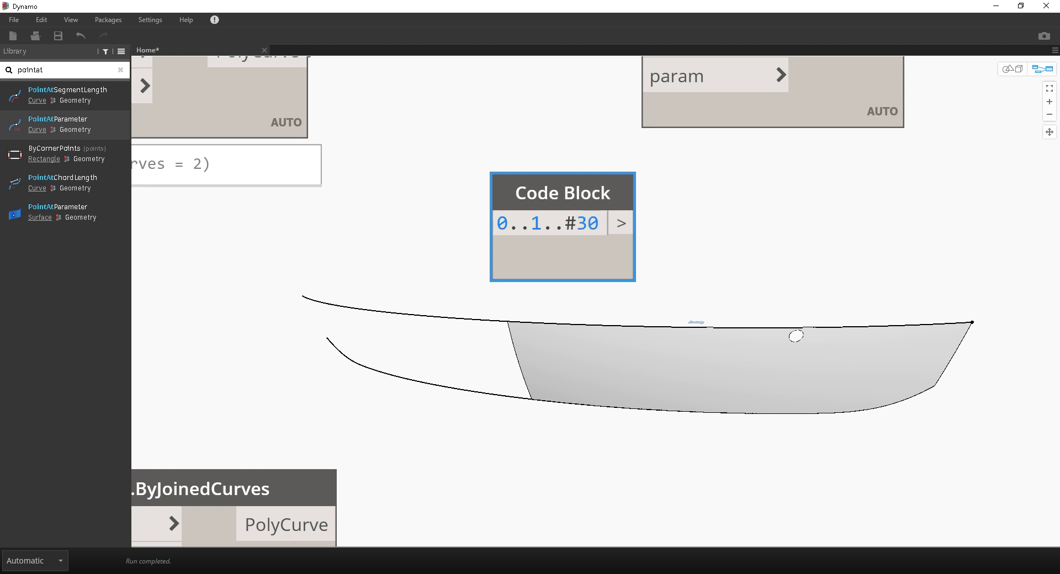
pyautogui.write(';')
pyautogui.moveTo(617, 268)
pyautogui.click(623, 305)
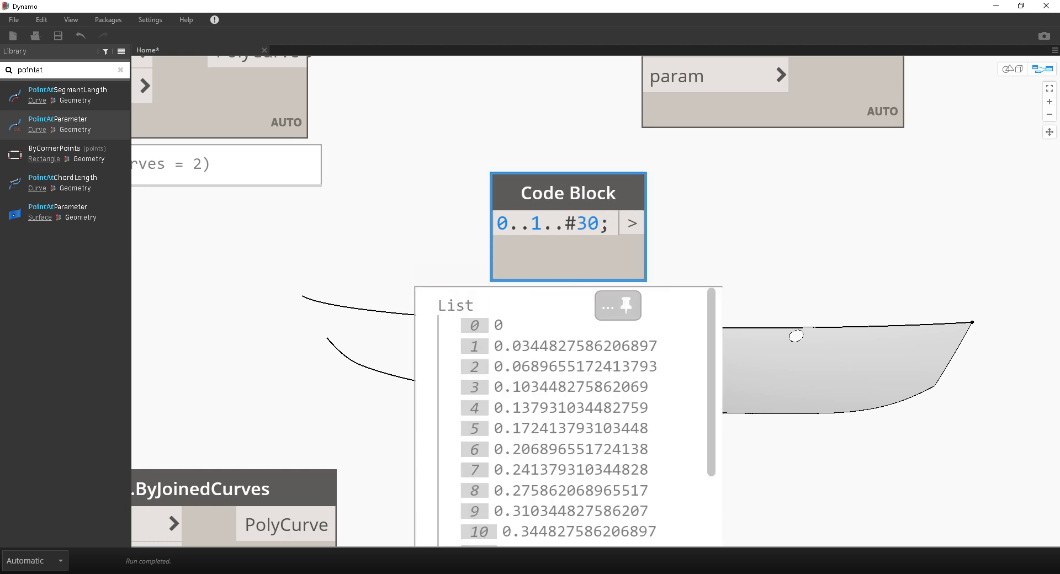
# Feed the range Code Block into Curve.PointAtParameter's param input, unpin its preview, and move the block up between the two nodes.
pyautogui.moveTo(621, 359); pyautogui.dragTo(566, 345, button='middle')
pyautogui.scroll(-1, 608, 310)
pyautogui.scroll(-5, 610, 320)
pyautogui.scroll(6, 576, 253)
pyautogui.moveTo(566, 256); pyautogui.dragTo(562, 468, button='middle')
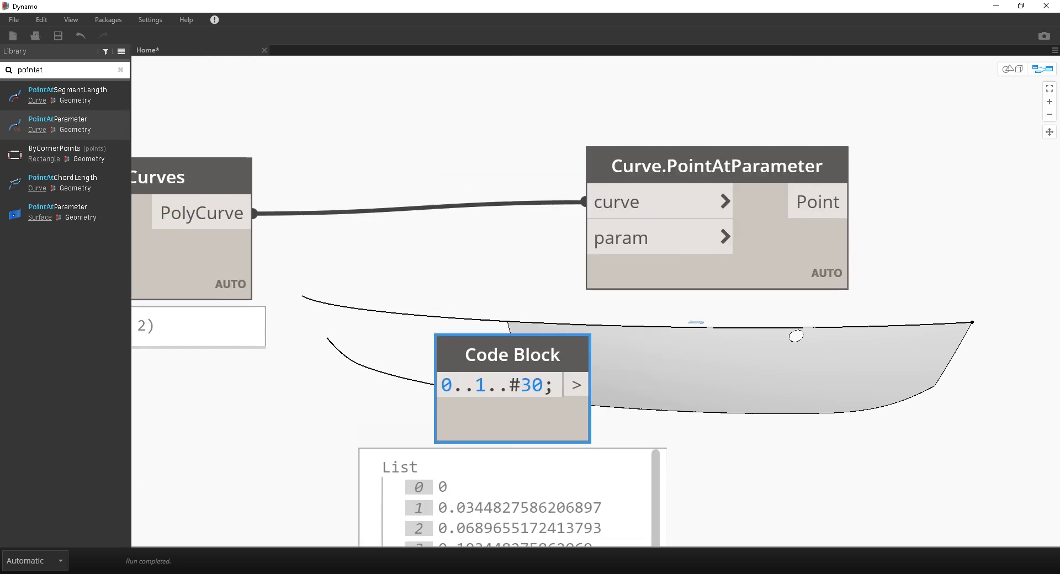
pyautogui.moveTo(593, 385); pyautogui.dragTo(585, 238)
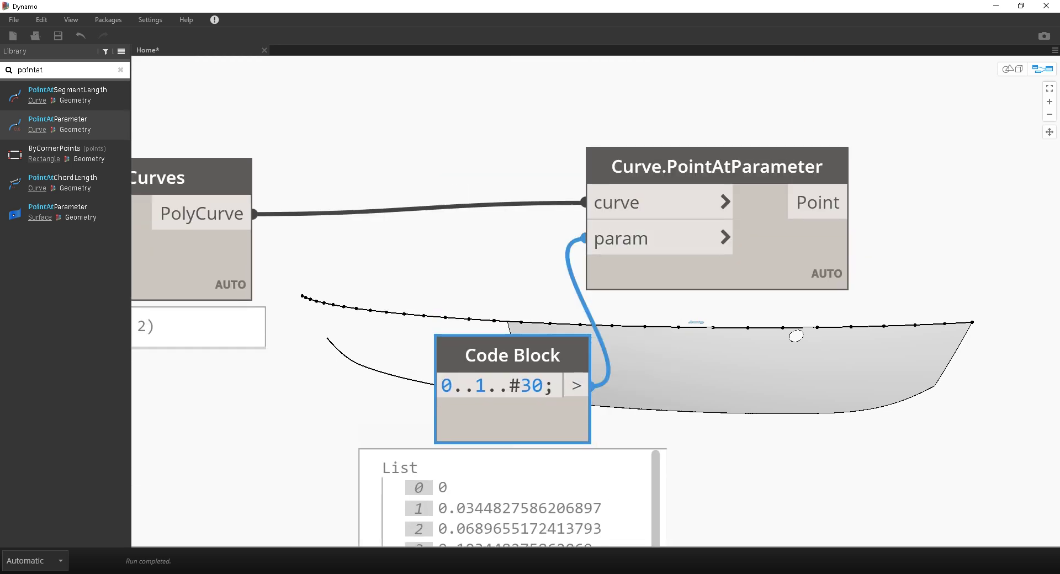
pyautogui.moveTo(497, 353); pyautogui.dragTo(400, 287)
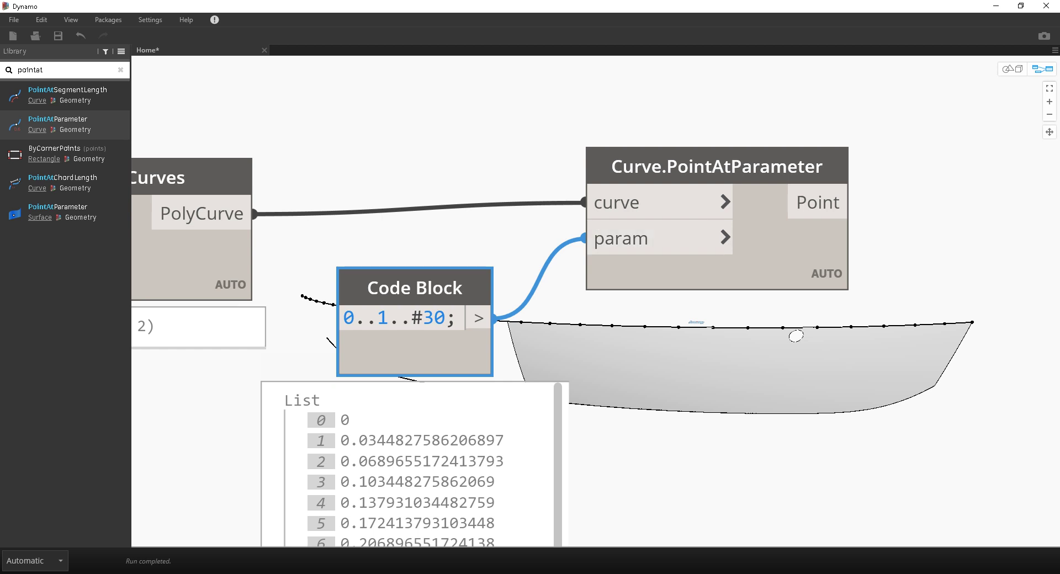
pyautogui.click(473, 399)
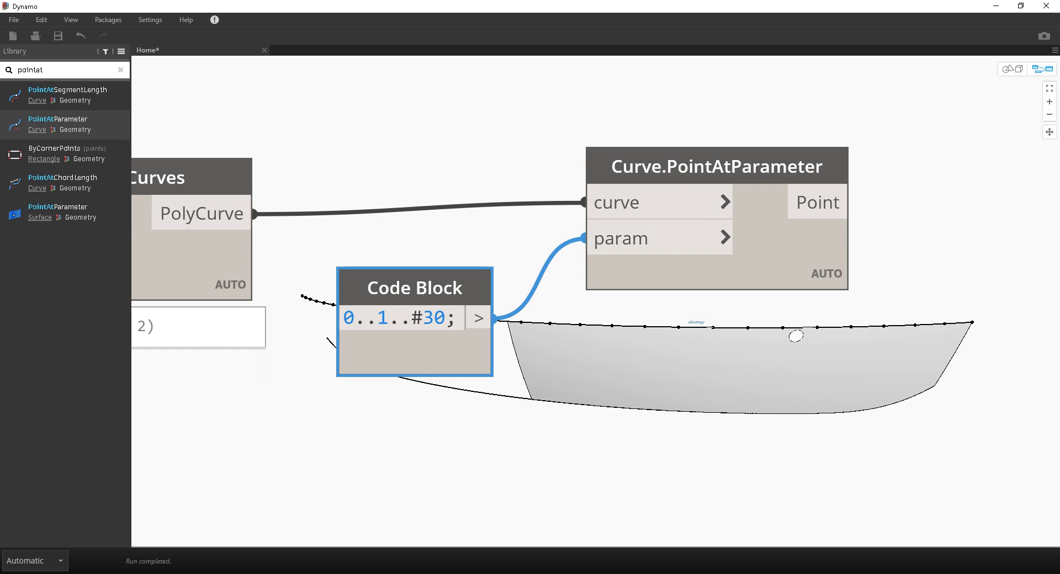
pyautogui.moveTo(414, 287); pyautogui.dragTo(416, 260)
pyautogui.moveTo(415, 331); pyautogui.dragTo(466, 326, button='middle')
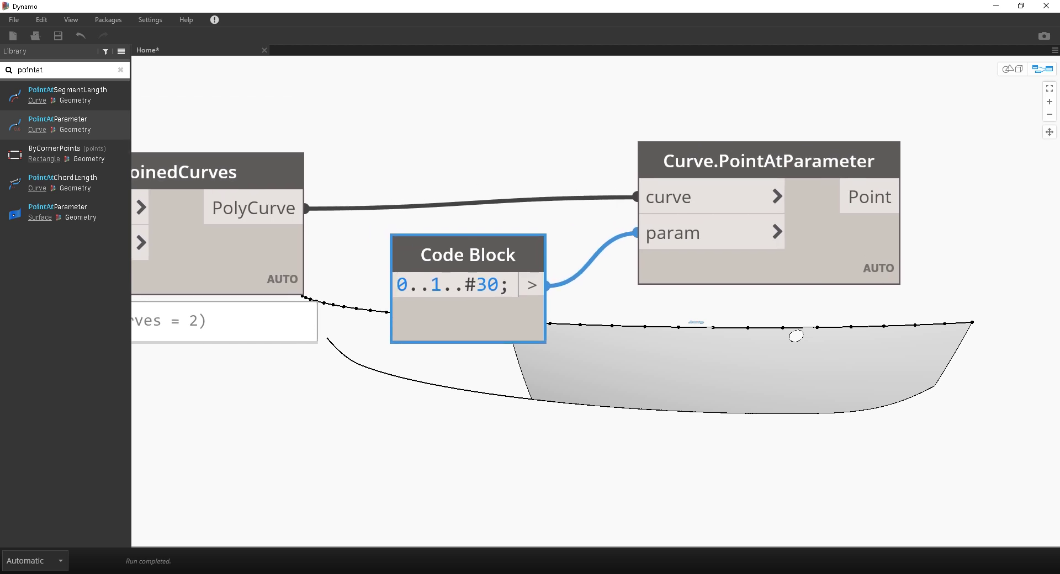
# Look through the bundled Core sample files that cover Code Blocks and range syntax.
pyautogui.click(186, 19)
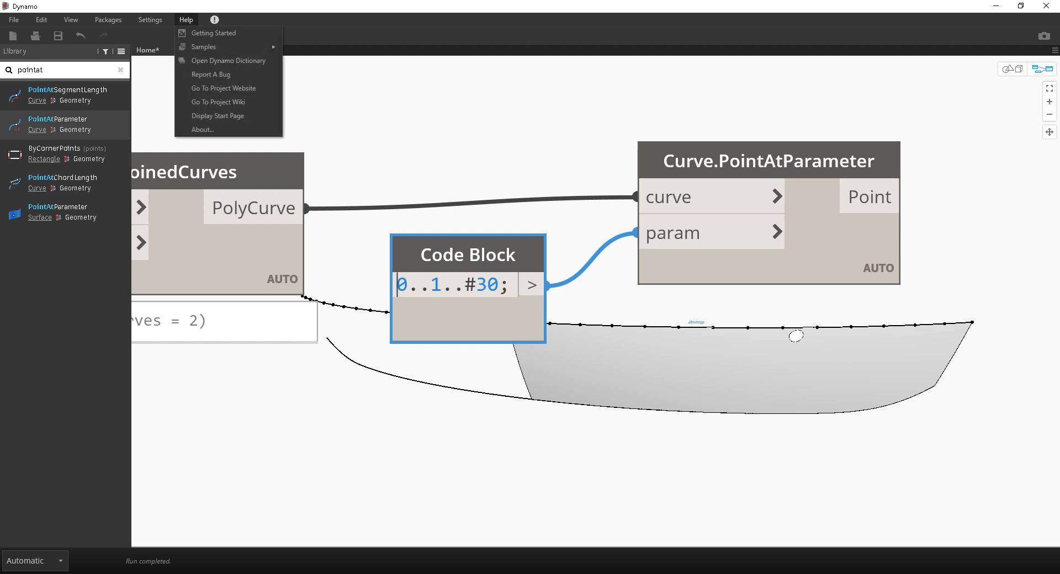
pyautogui.moveTo(221, 47)
pyautogui.moveTo(312, 47)
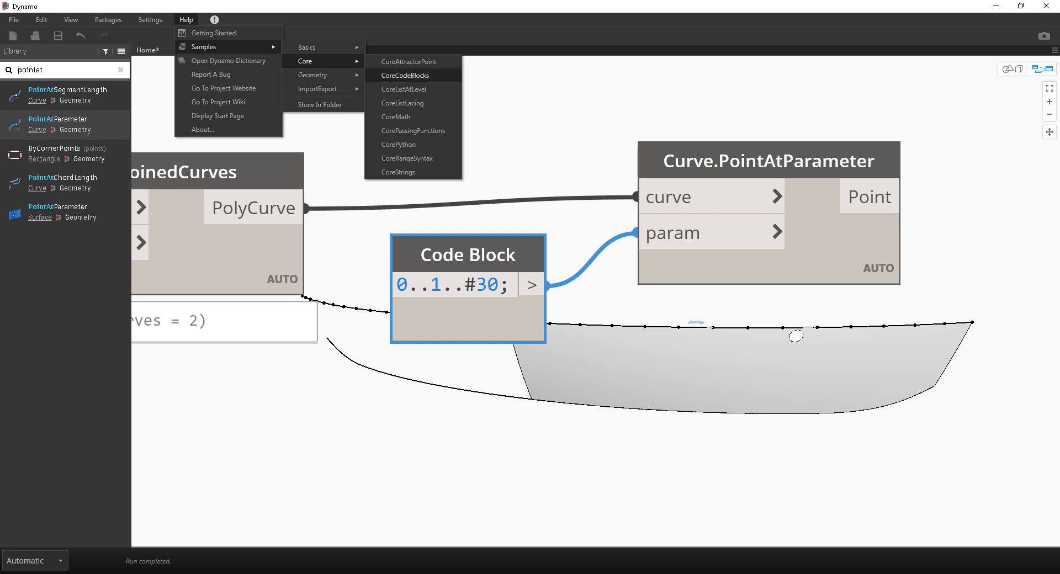
pyautogui.click(515, 108)
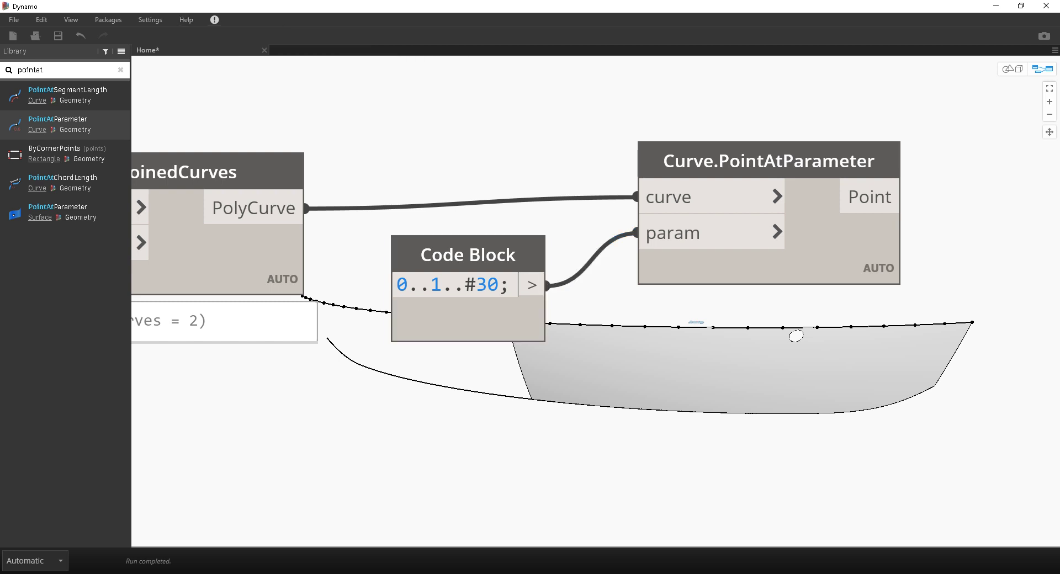
# Move the range Code Block lower and bring the Curve.PointAtParameter node slightly closer to the PolyCurve.ByJoinedCurves node.
pyautogui.scroll(-2, 529, 229)
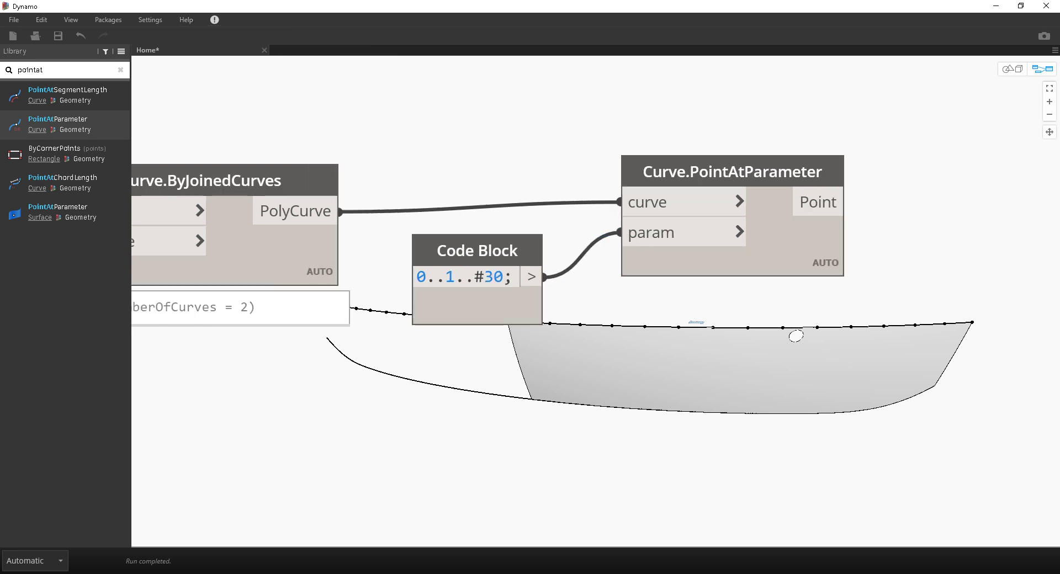
pyautogui.moveTo(519, 250)
pyautogui.moveTo(504, 277); pyautogui.dragTo(416, 277)
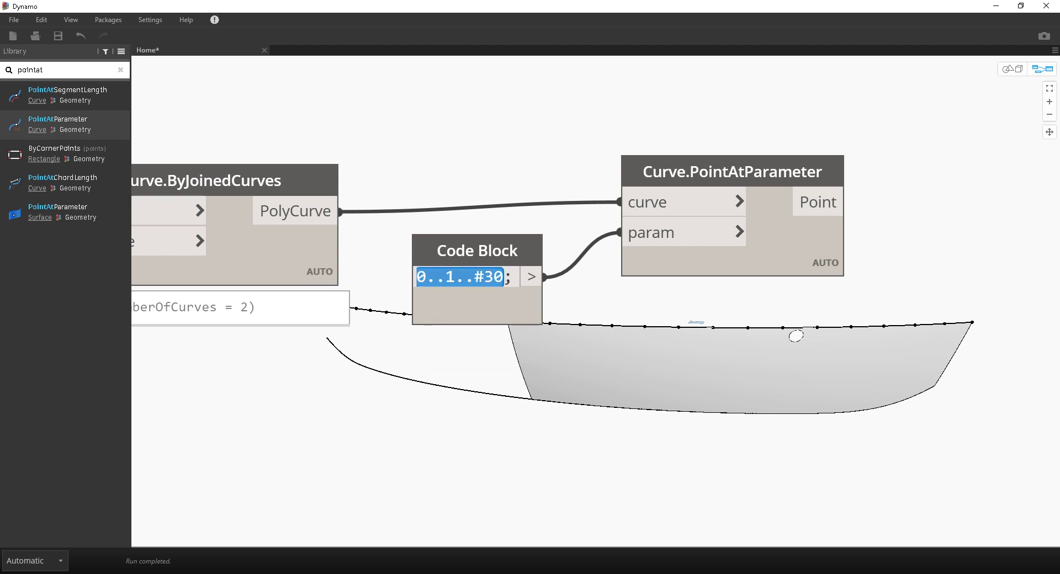
pyautogui.moveTo(476, 251); pyautogui.dragTo(438, 282)
pyautogui.moveTo(718, 172); pyautogui.dragTo(695, 186)
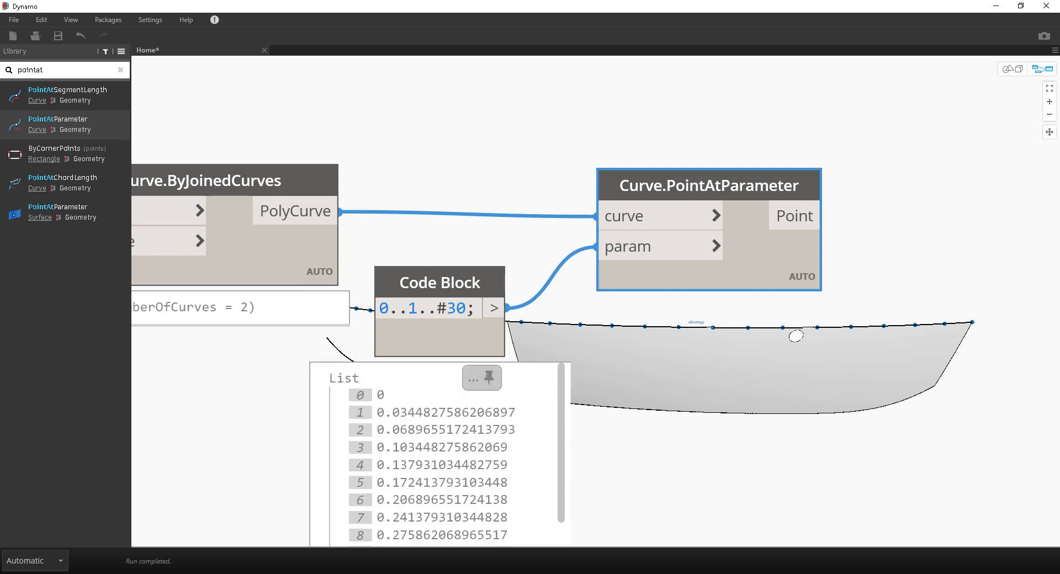
# Duplicate Curve.PointAtParameter for the lower PolyCurve, feed that PolyCurve into the copy's curve input, and position the shared Code Block between the two nodes.
pyautogui.scroll(-3, 519, 265)
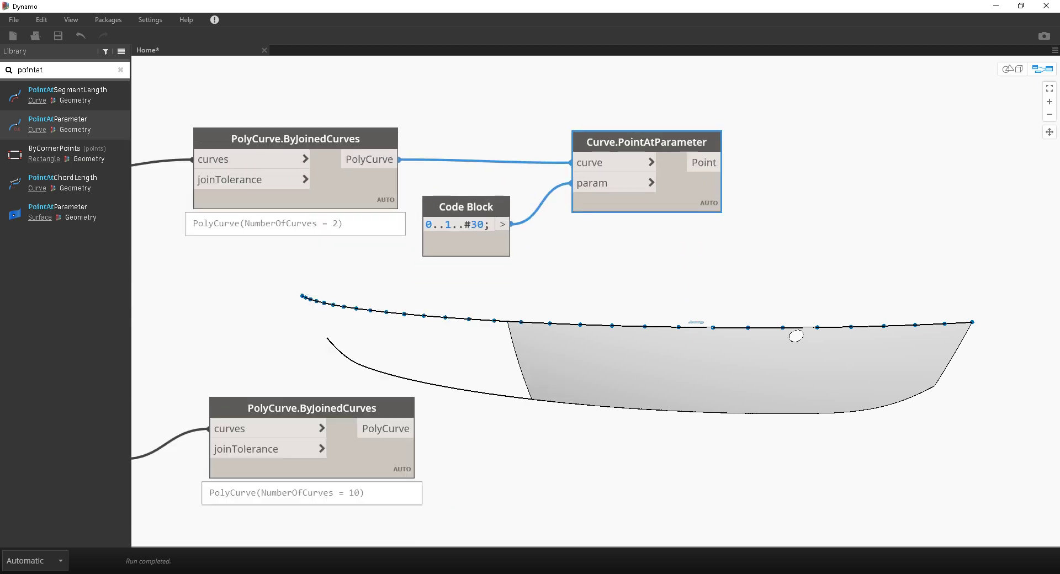
pyautogui.hotkey('ctrl', 'c')
pyautogui.hotkey('ctrl', 'v')
pyautogui.moveTo(834, 178); pyautogui.dragTo(667, 403)
pyautogui.click(385, 429)
pyautogui.click(625, 465)
pyautogui.moveTo(773, 442); pyautogui.dragTo(687, 419, button='middle')
pyautogui.click(687, 419)
pyautogui.moveTo(718, 376); pyautogui.dragTo(649, 383, button='middle')
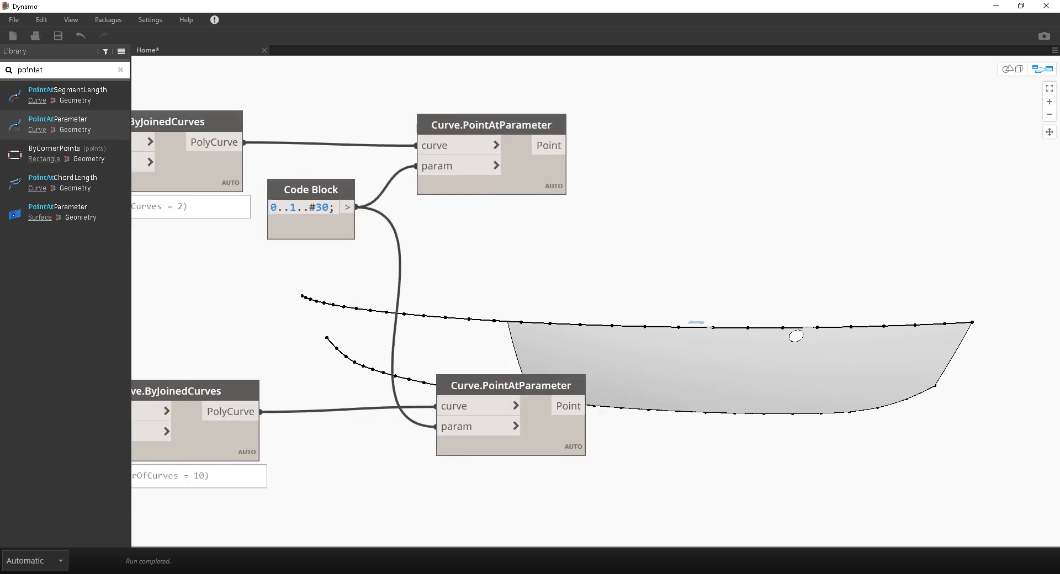
pyautogui.moveTo(311, 190); pyautogui.dragTo(289, 249)
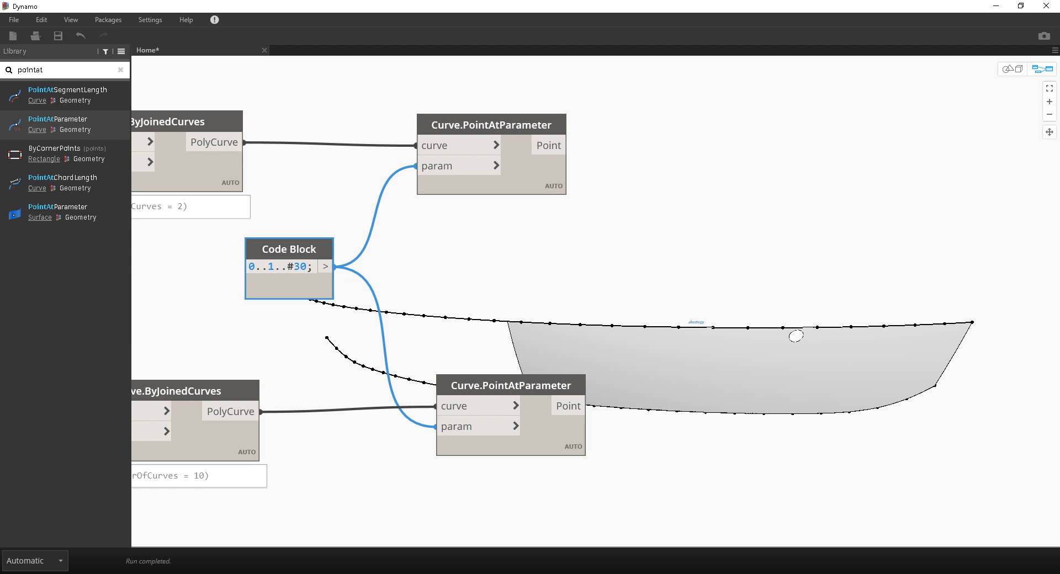
# Turn on Show Labels for both Curve.PointAtParameter nodes to number the points on the upper and lower curves.
pyautogui.moveTo(635, 243); pyautogui.dragTo(603, 247, button='middle')
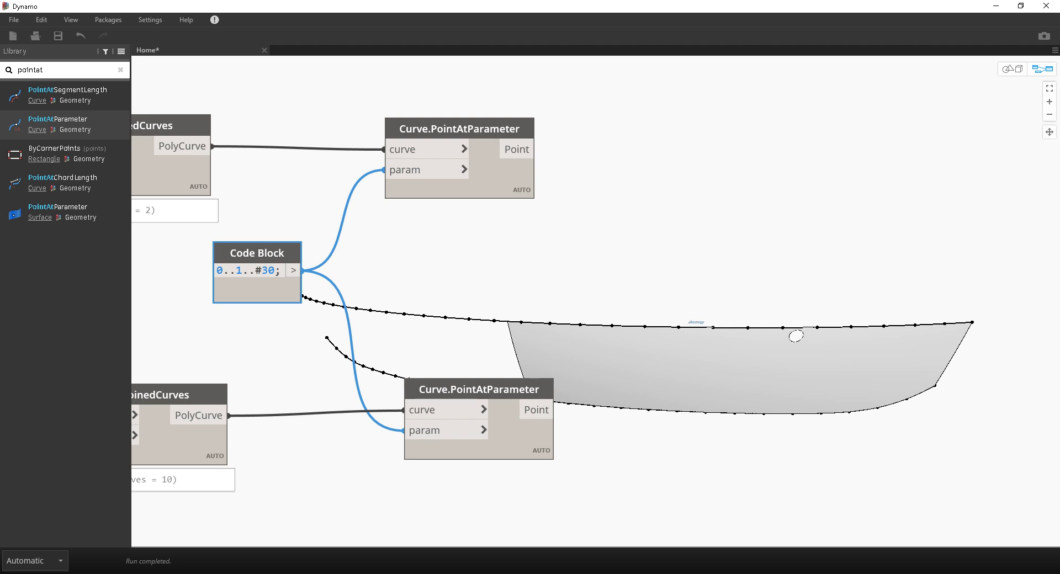
pyautogui.click(459, 129)
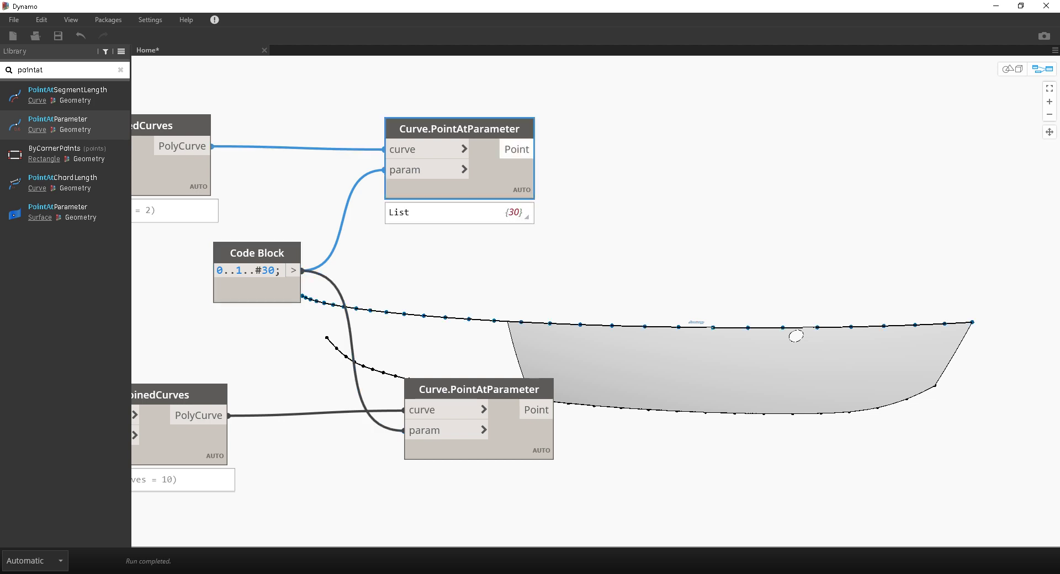
pyautogui.rightClick(491, 172)
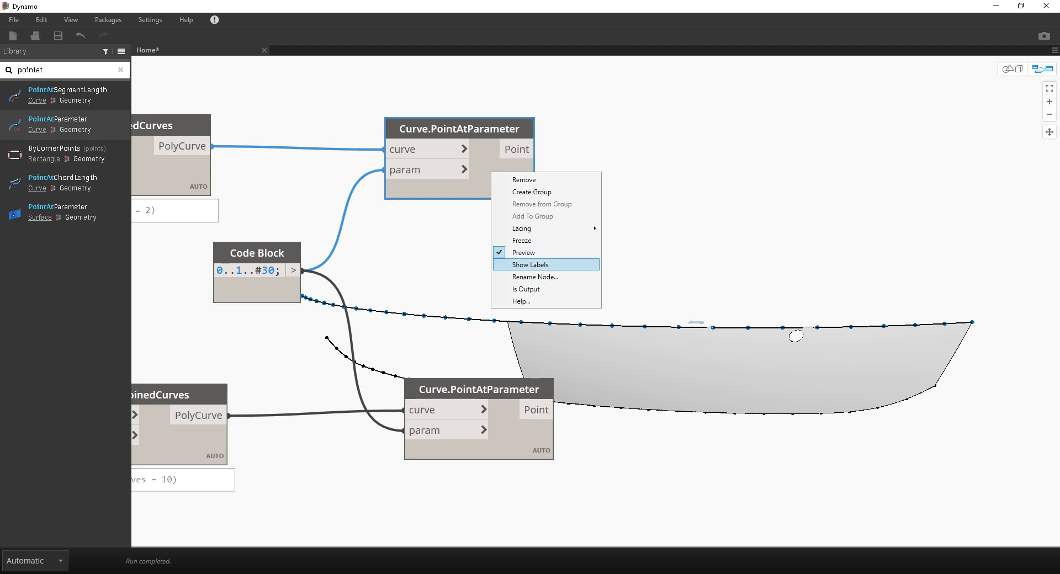
pyautogui.click(530, 264)
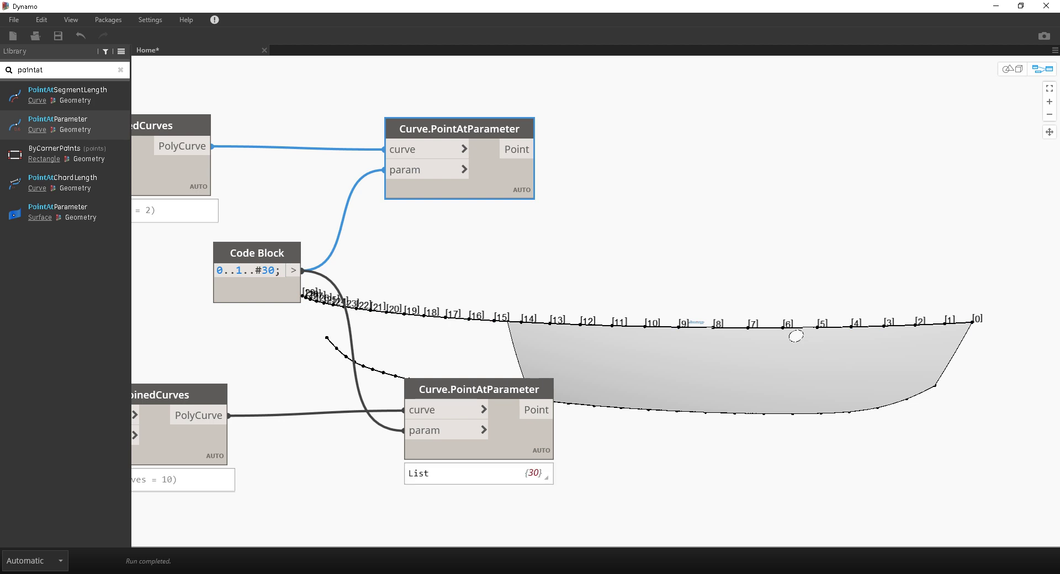
pyautogui.moveTo(478, 389); pyautogui.dragTo(479, 325, button='middle')
pyautogui.moveTo(479, 325)
pyautogui.mouseDown()
pyautogui.moveTo(491, 342)
pyautogui.moveTo(476, 336)
pyautogui.mouseUp()
pyautogui.rightClick(514, 374)
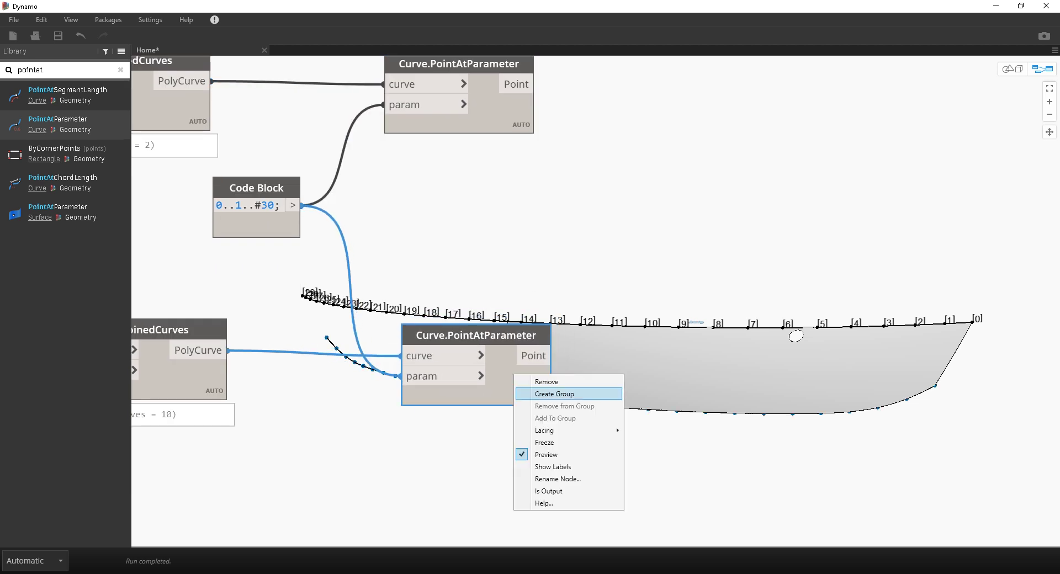
pyautogui.click(569, 466)
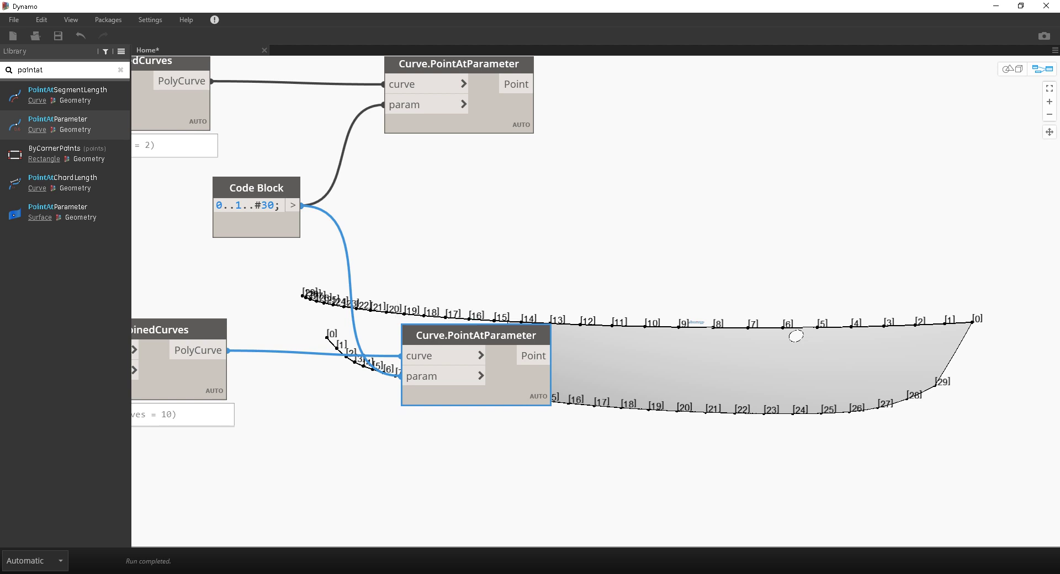
# Compare the point numbering direction on the upper and lower curves, and check the source edges in Alias before returning to Dynamo.
pyautogui.moveTo(486, 265); pyautogui.dragTo(453, 289, button='middle')
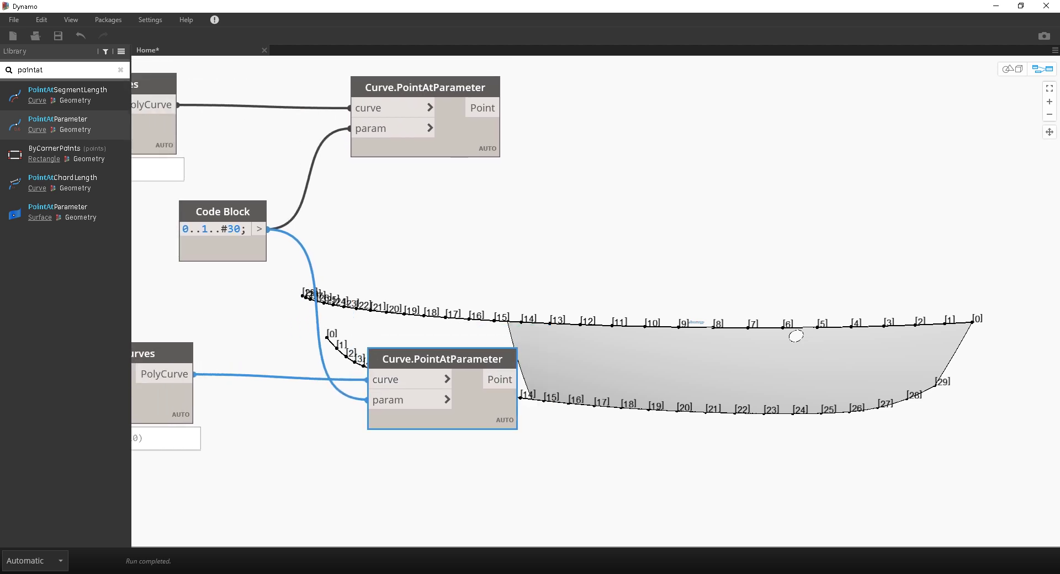
pyautogui.click(996, 6)
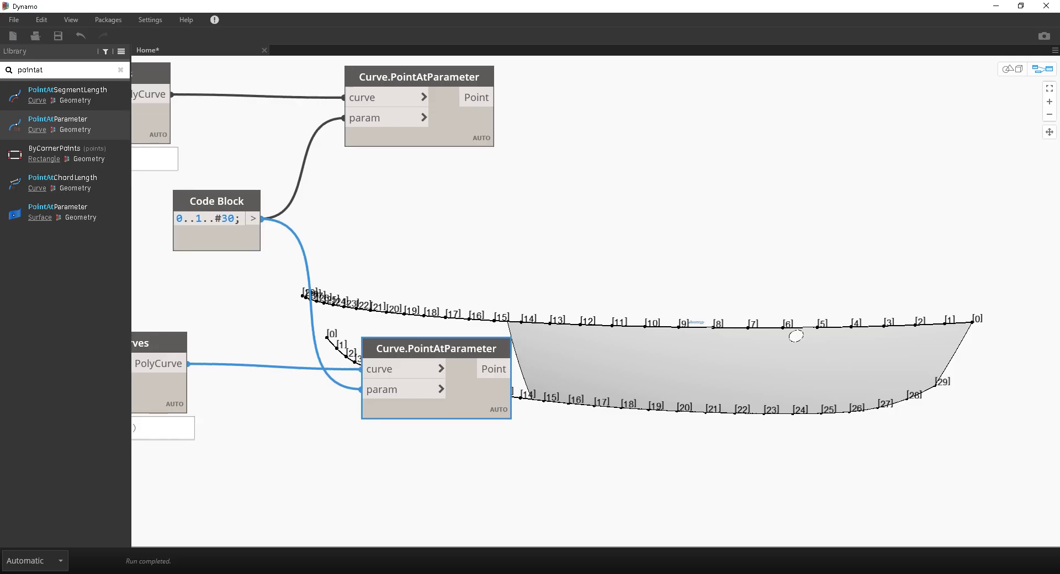
pyautogui.moveTo(414, 475); pyautogui.dragTo(434, 422, button='middle')
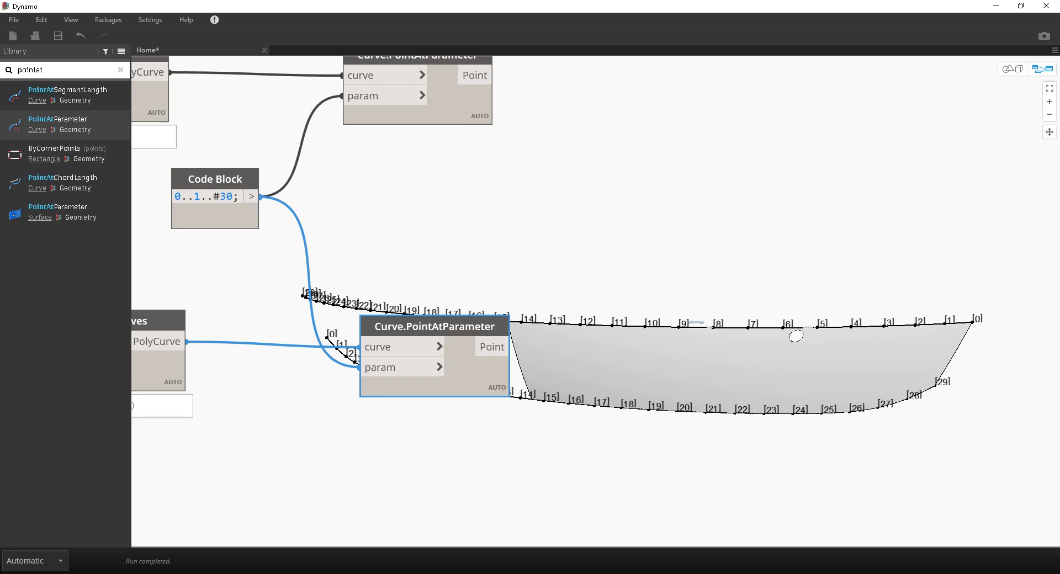
pyautogui.moveTo(249, 266); pyautogui.dragTo(438, 271, button='middle')
pyautogui.click(272, 327)
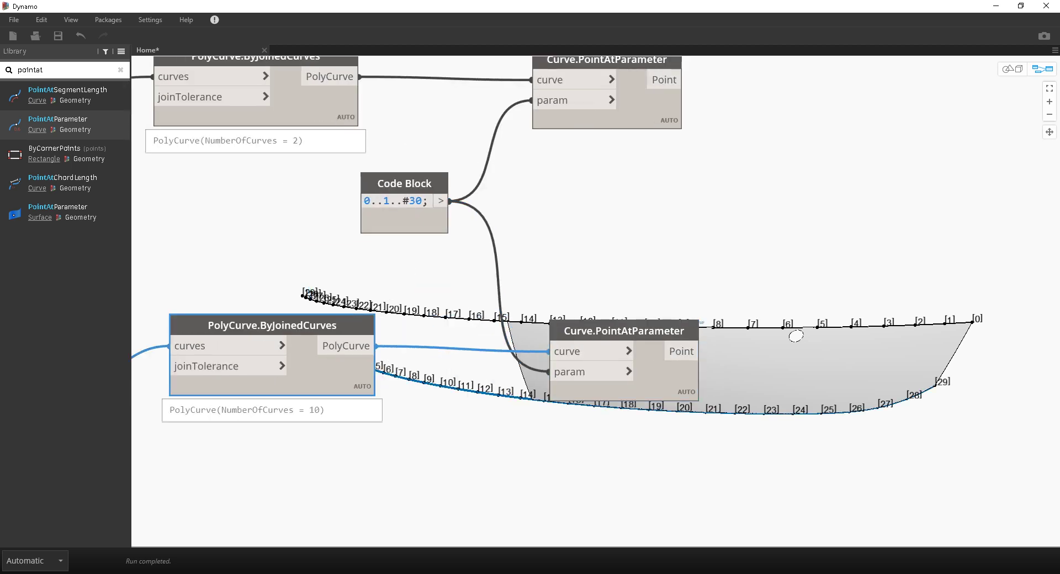
pyautogui.moveTo(596, 243); pyautogui.dragTo(512, 266, button='middle')
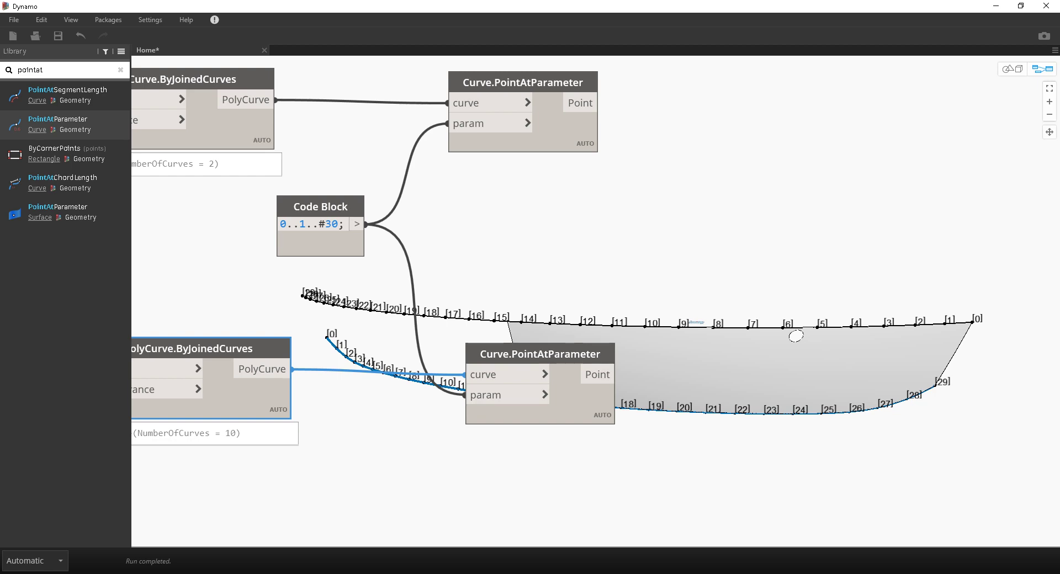
pyautogui.hotkey('alt', 'Tab')
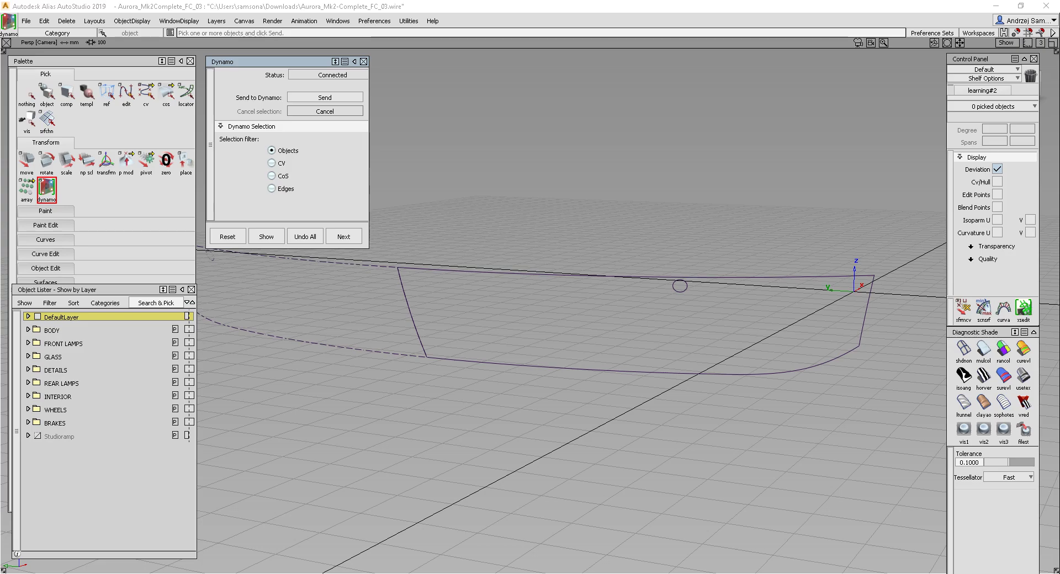
pyautogui.hotkey('alt', 'Tab')
pyautogui.moveTo(563, 381); pyautogui.dragTo(503, 346, button='middle')
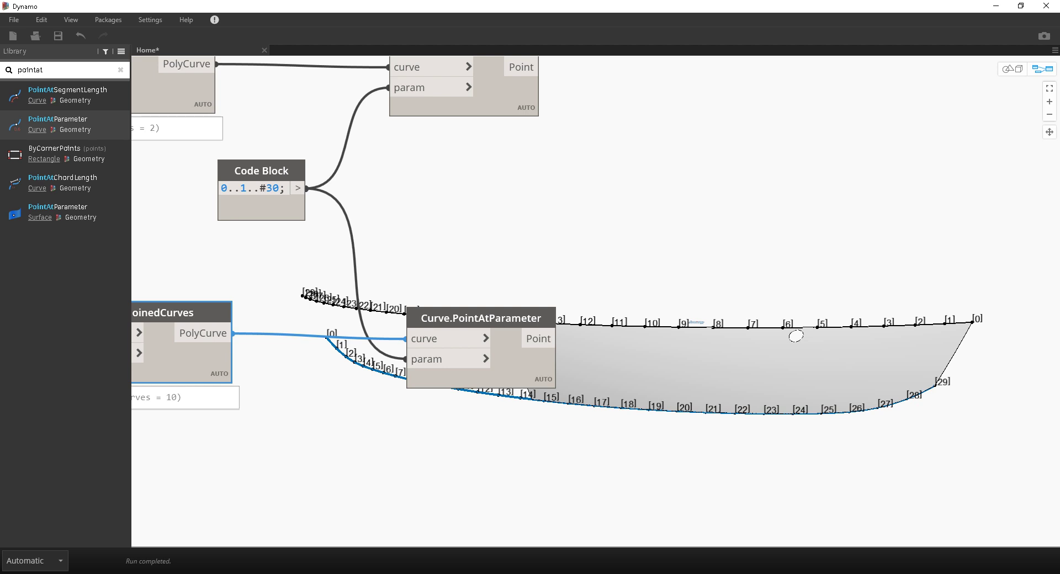
pyautogui.moveTo(331, 265); pyautogui.dragTo(479, 297, button='middle')
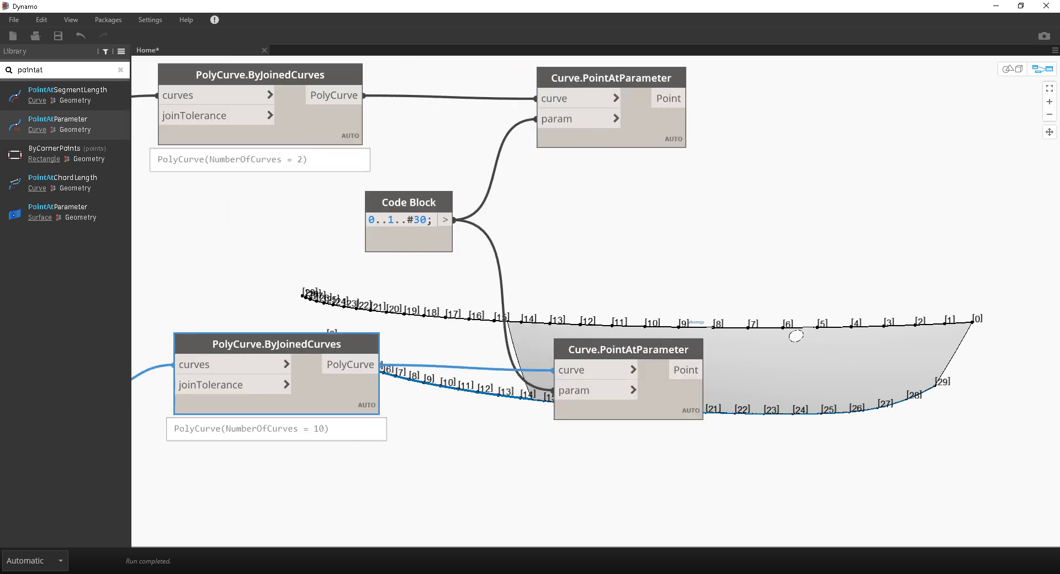
# Turn off the geometry preview of the lower Curve.PointAtParameter node and move it closer to its PolyCurve.ByJoinedCurves node.
pyautogui.rightClick(659, 379)
pyautogui.click(691, 461)
pyautogui.moveTo(655, 403); pyautogui.dragTo(600, 409)
# Add a List.Reverse node beside the lower Curve.PointAtParameter and feed that node's Point output into its list input.
pyautogui.doubleClick(31, 70)
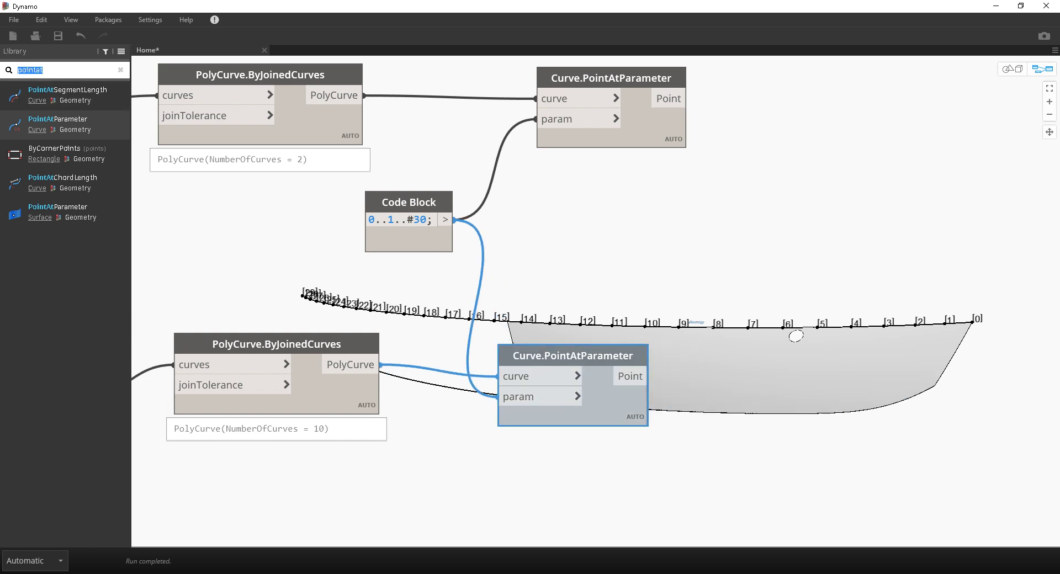
pyautogui.write('rever')
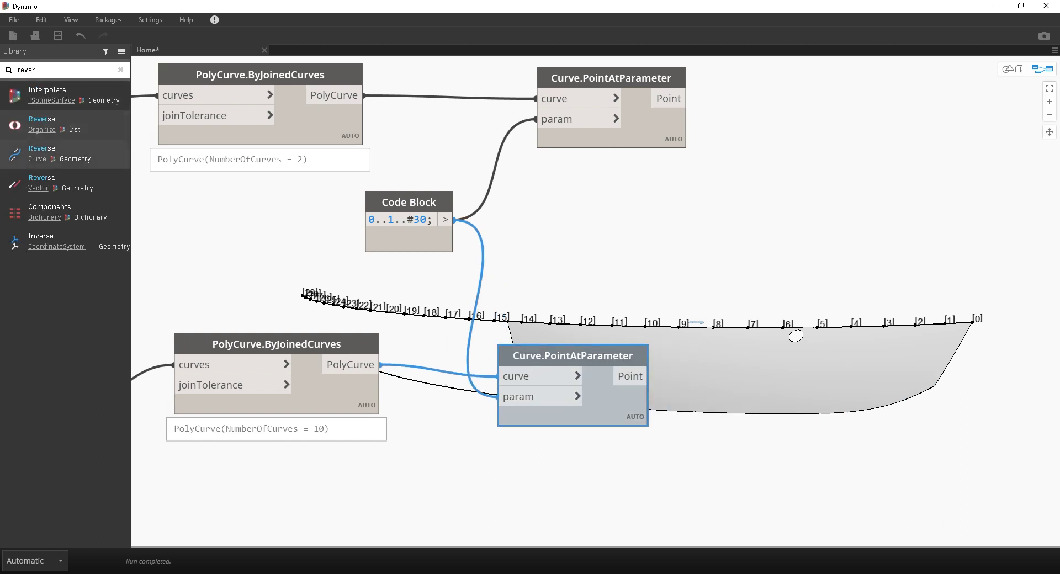
pyautogui.click(67, 124)
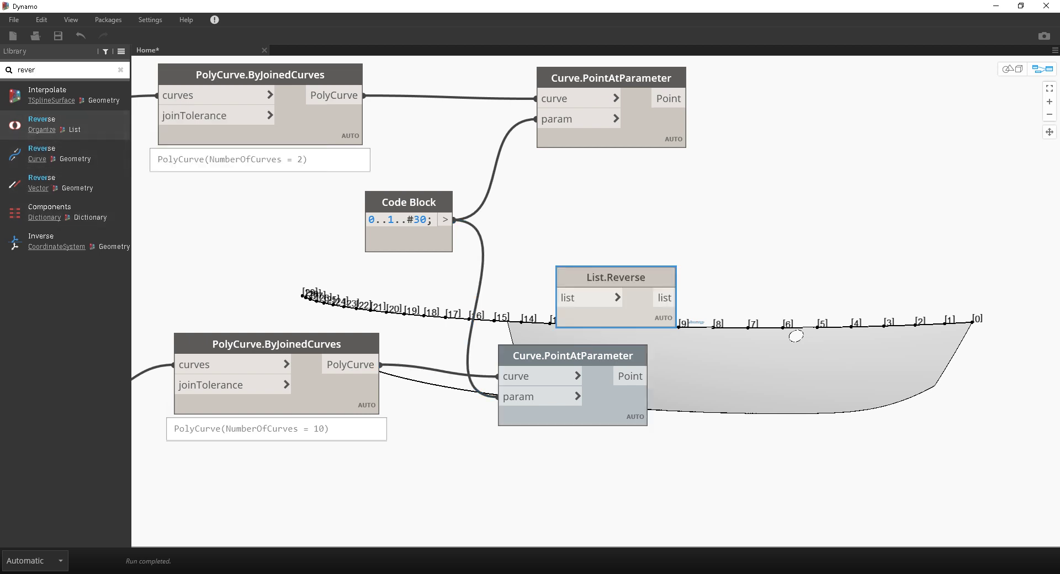
pyautogui.moveTo(615, 278); pyautogui.dragTo(760, 330)
pyautogui.click(631, 376)
pyautogui.click(713, 350)
pyautogui.moveTo(718, 351); pyautogui.dragTo(642, 339, button='middle')
pyautogui.moveTo(684, 317); pyautogui.dragTo(730, 330)
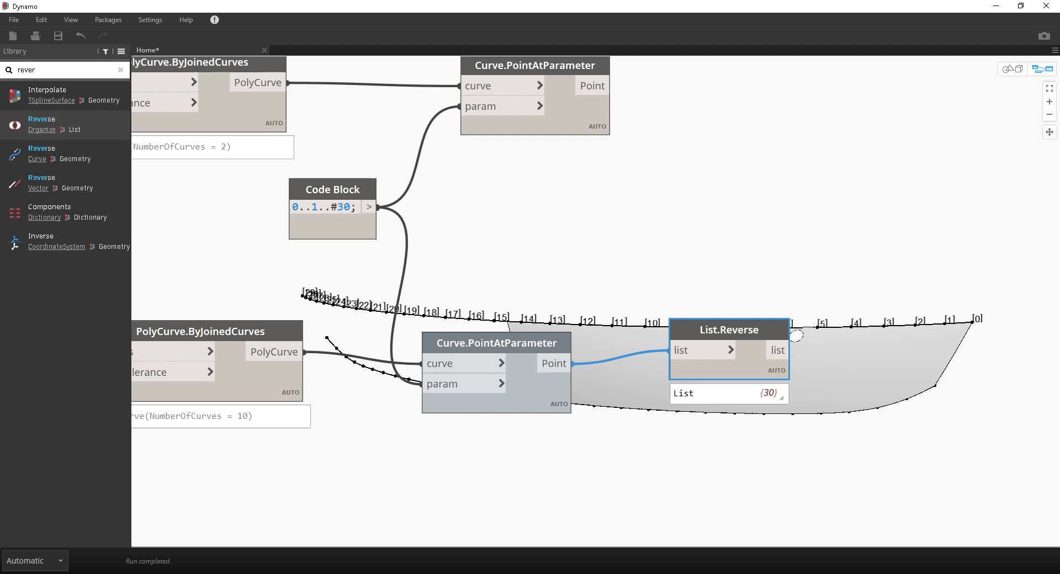
# Align the lower Curve.PointAtParameter and List.Reverse nodes, and turn on Show Labels for List.Reverse.
pyautogui.moveTo(729, 392)
pyautogui.moveTo(493, 345); pyautogui.dragTo(568, 330, button='middle')
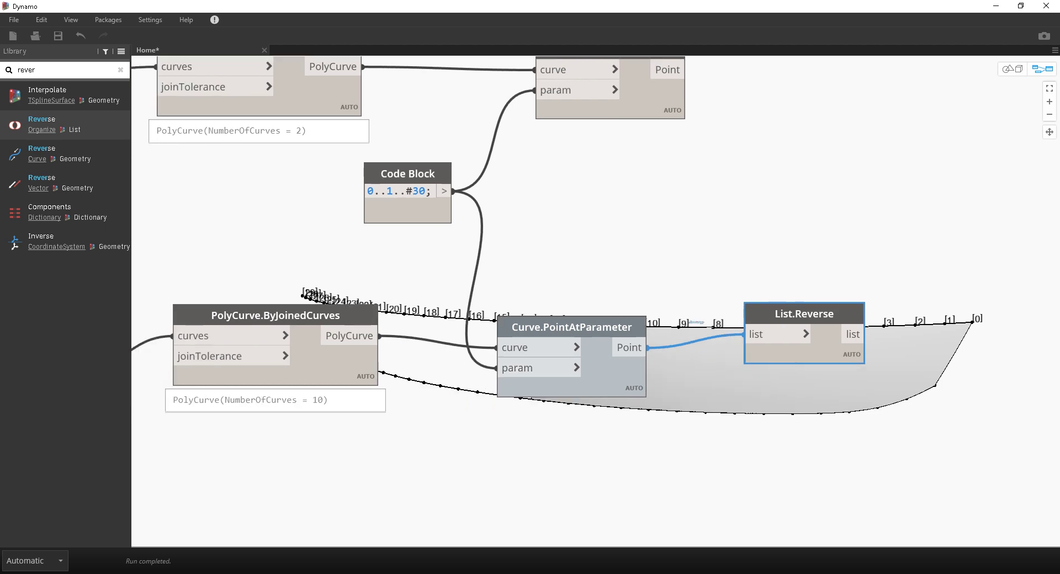
pyautogui.moveTo(569, 328); pyautogui.dragTo(587, 321)
pyautogui.moveTo(806, 333); pyautogui.dragTo(804, 340)
pyautogui.rightClick(818, 349)
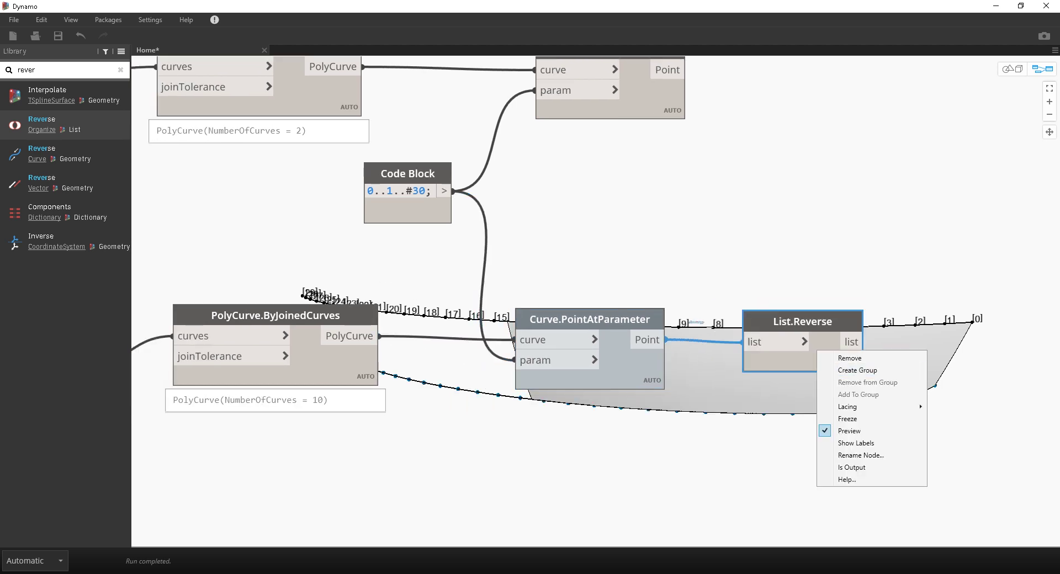
pyautogui.click(850, 440)
pyautogui.moveTo(815, 392); pyautogui.dragTo(796, 336, button='middle')
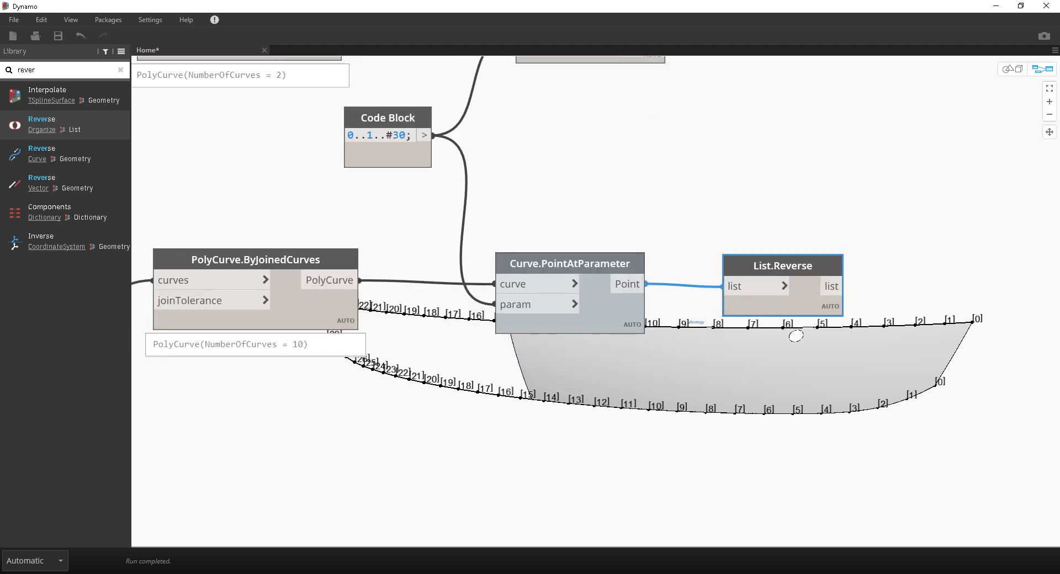
# Compare the expanded point lists of the lower Curve.PointAtParameter and List.Reverse nodes, moving List.Reverse away so both can be read.
pyautogui.click(633, 348)
pyautogui.moveTo(633, 348); pyautogui.dragTo(608, 270, button='middle')
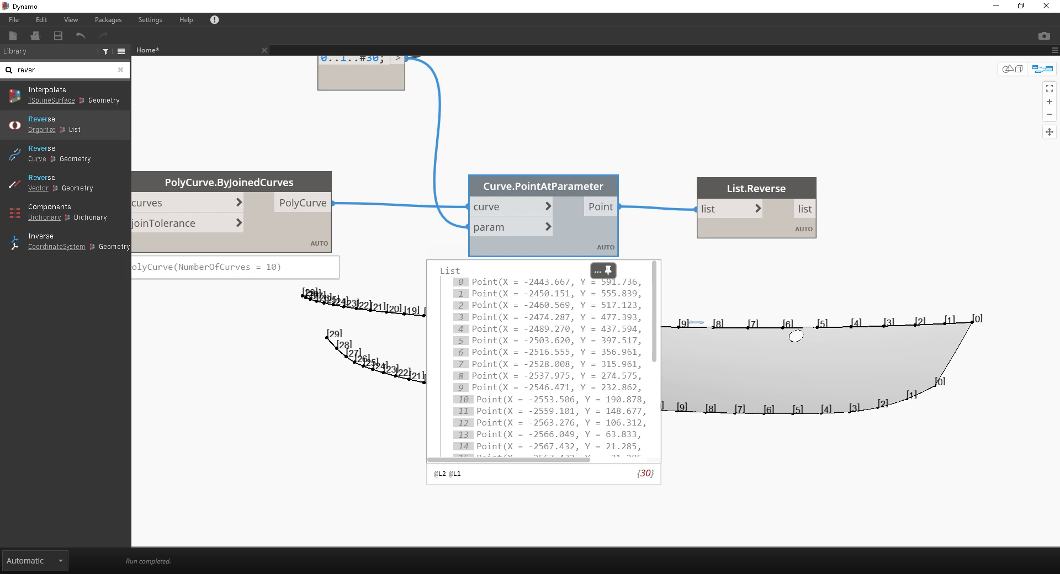
pyautogui.scroll(-5, 543, 359)
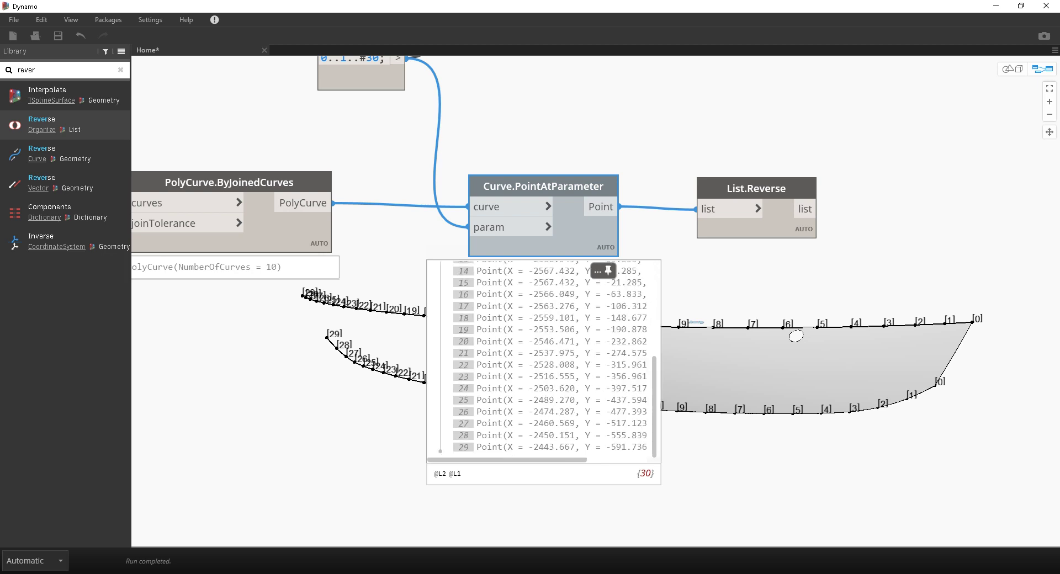
pyautogui.click(828, 260)
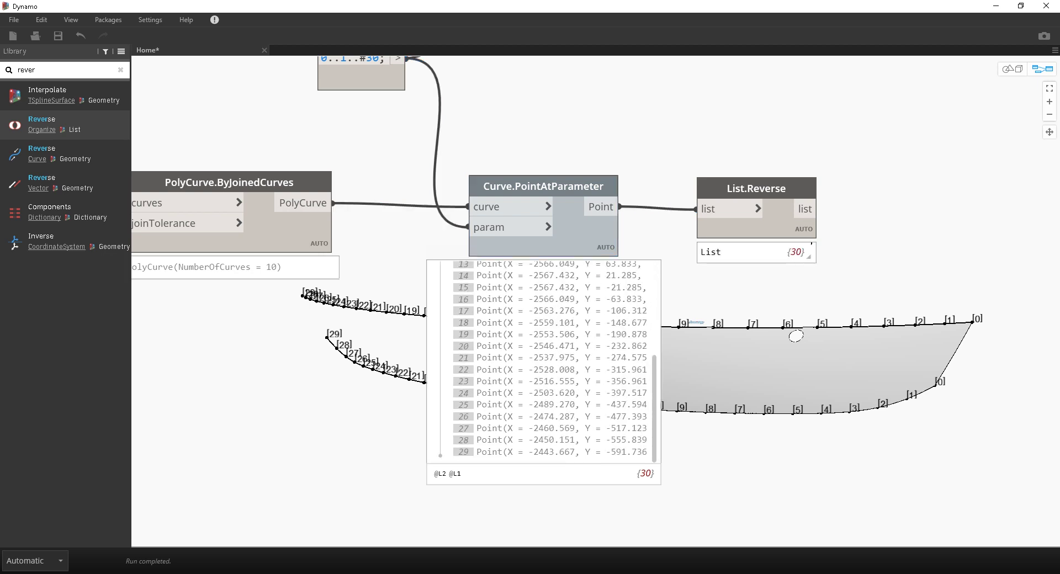
pyautogui.moveTo(796, 229)
pyautogui.click(805, 252)
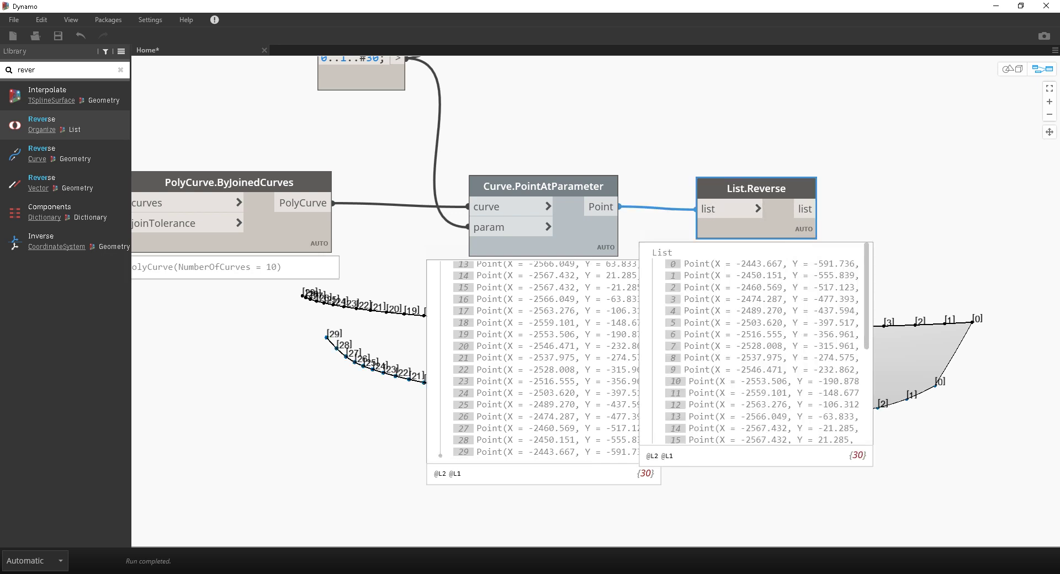
pyautogui.moveTo(756, 209); pyautogui.dragTo(807, 201)
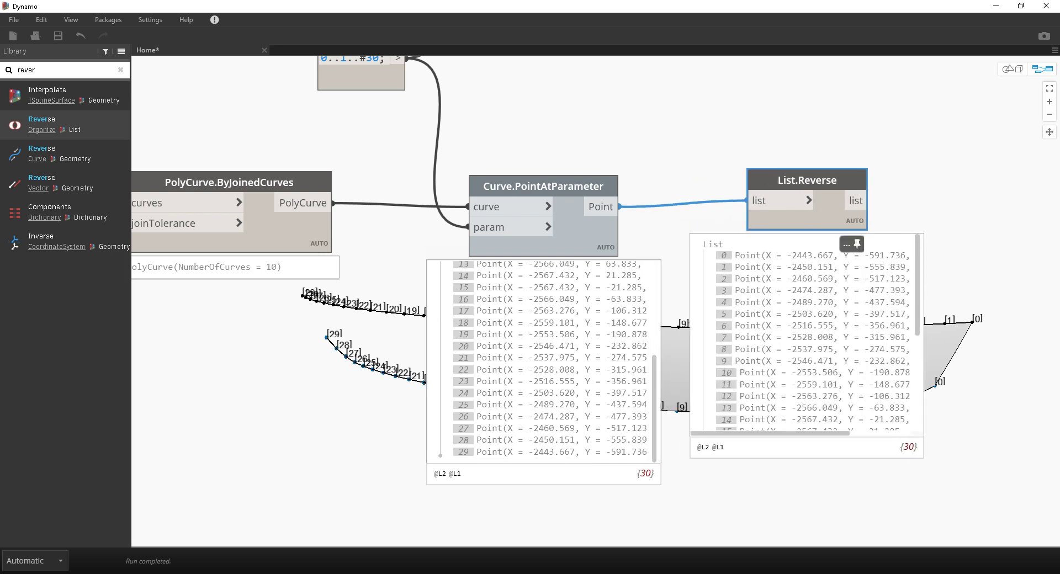
# Unpin the point list previews of the lower Curve.PointAtParameter and List.Reverse nodes.
pyautogui.click(607, 271)
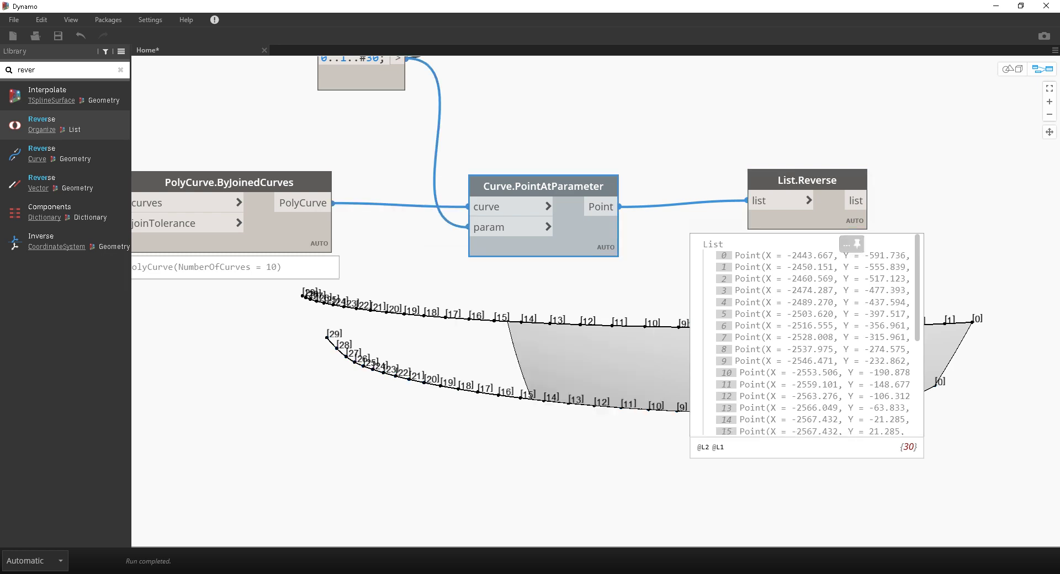
pyautogui.click(857, 244)
# Disconnect List.Reverse from the lower Curve.PointAtParameter and turn that node's geometry preview back on.
pyautogui.moveTo(839, 254); pyautogui.dragTo(929, 333, button='middle')
pyautogui.click(849, 279)
pyautogui.click(796, 309)
pyautogui.moveTo(795, 309); pyautogui.dragTo(840, 318, button='middle')
pyautogui.click(710, 326)
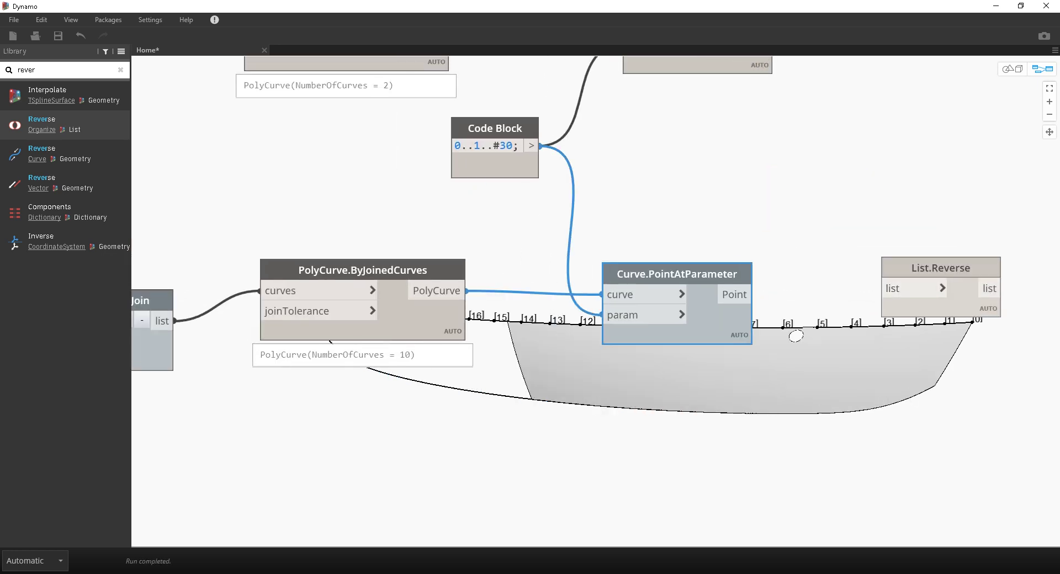
pyautogui.rightClick(720, 320)
pyautogui.click(754, 400)
pyautogui.moveTo(679, 375); pyautogui.dragTo(838, 366, button='middle')
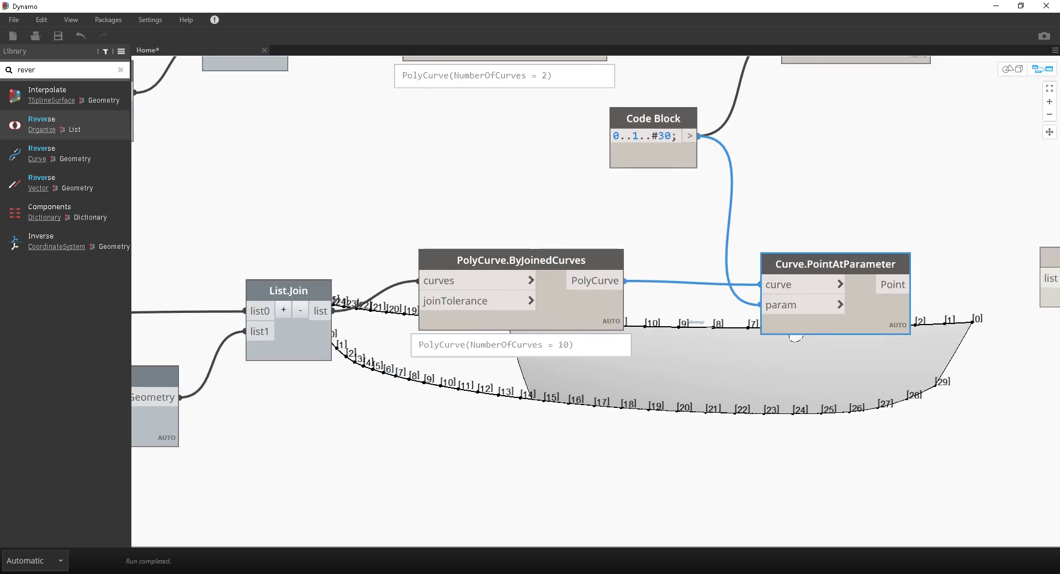
# Add a Curve.Reverse node and wire it between the lower PolyCurve.ByJoinedCurves output and the curve input of Curve.PointAtParameter.
pyautogui.moveTo(861, 315); pyautogui.dragTo(934, 297)
pyautogui.click(50, 154)
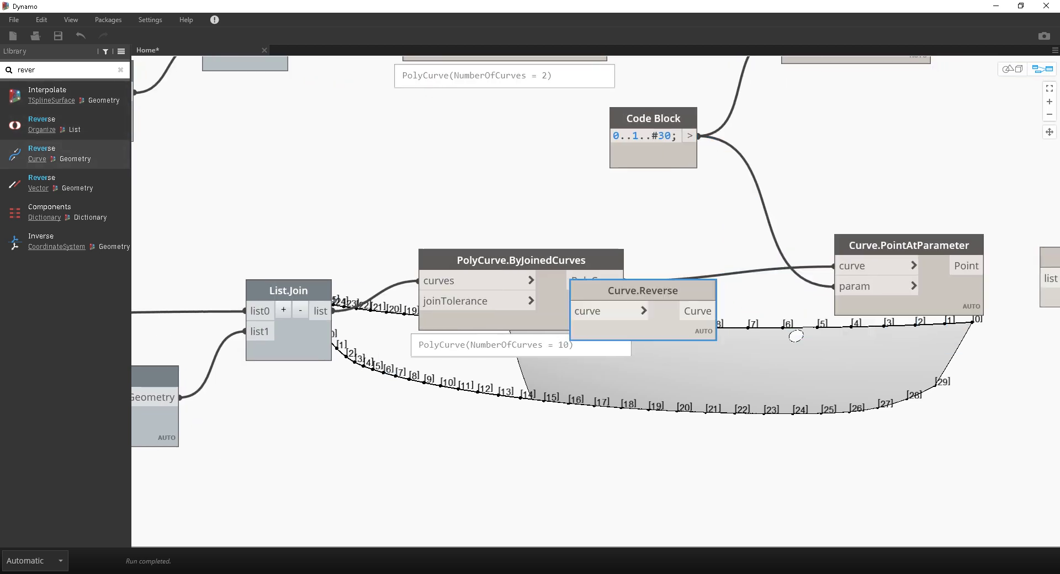
pyautogui.moveTo(644, 291); pyautogui.dragTo(720, 335)
pyautogui.moveTo(626, 281); pyautogui.dragTo(646, 357)
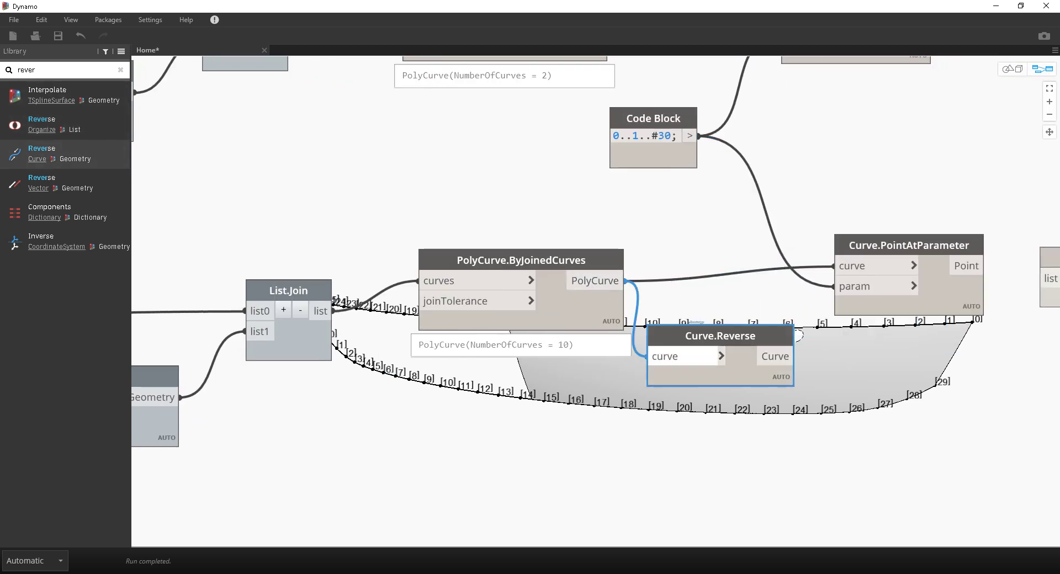
pyautogui.moveTo(796, 357); pyautogui.dragTo(834, 266)
pyautogui.moveTo(834, 266); pyautogui.dragTo(634, 239, button='middle')
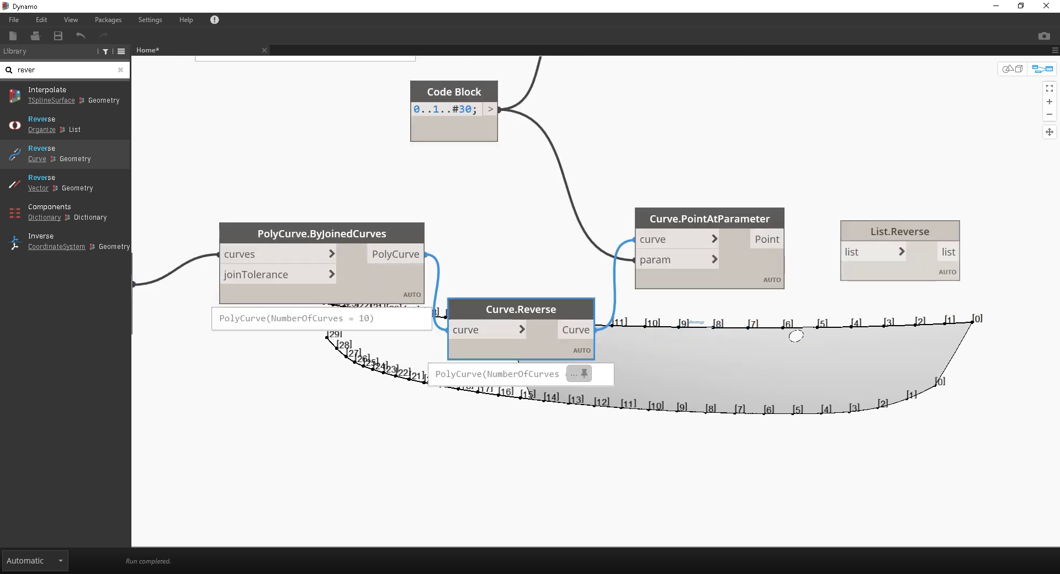
# Delete Curve.Reverse and reconnect the lower PolyCurve output directly to Curve.PointAtParameter, moving that node closer.
pyautogui.press('Delete')
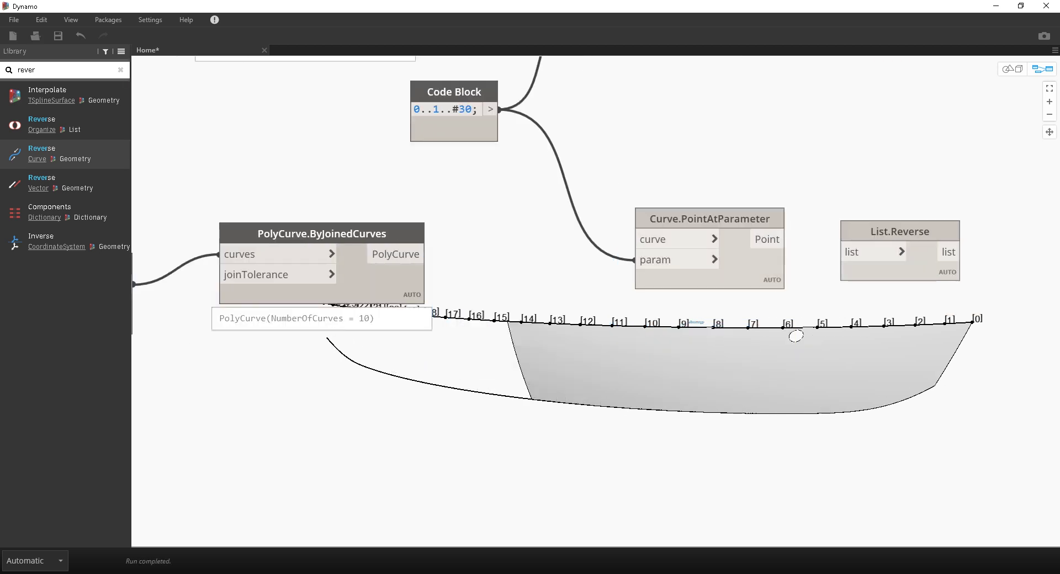
pyautogui.moveTo(427, 254); pyautogui.dragTo(635, 239)
pyautogui.moveTo(709, 218); pyautogui.dragTo(629, 245)
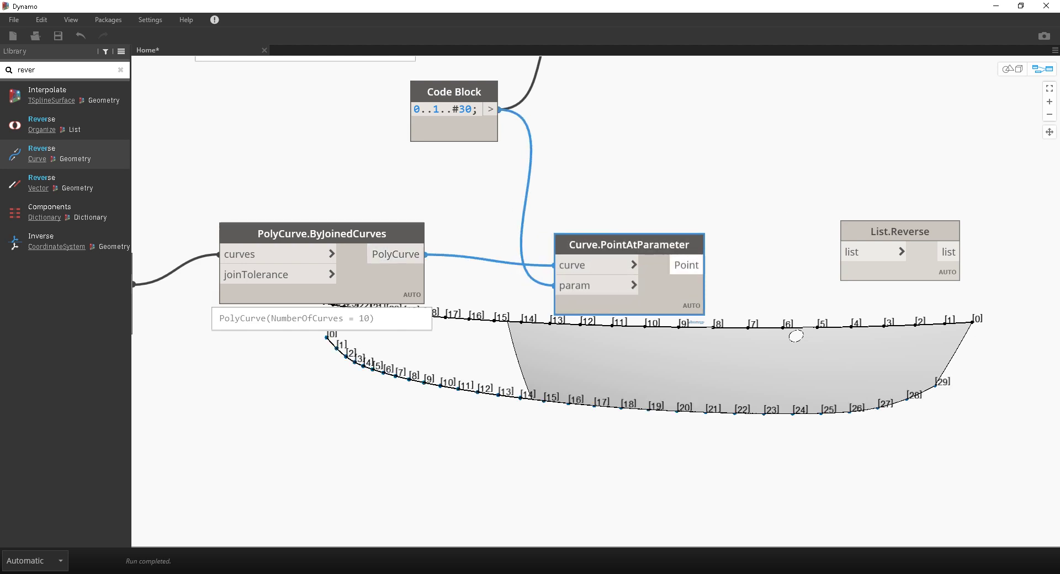
# Reconnect the lower Curve.PointAtParameter's Point output to List.Reverse and turn off the geometry preview of Curve.PointAtParameter.
pyautogui.moveTo(687, 264); pyautogui.dragTo(861, 252)
pyautogui.moveTo(784, 205); pyautogui.dragTo(718, 311, button='middle')
pyautogui.rightClick(609, 395)
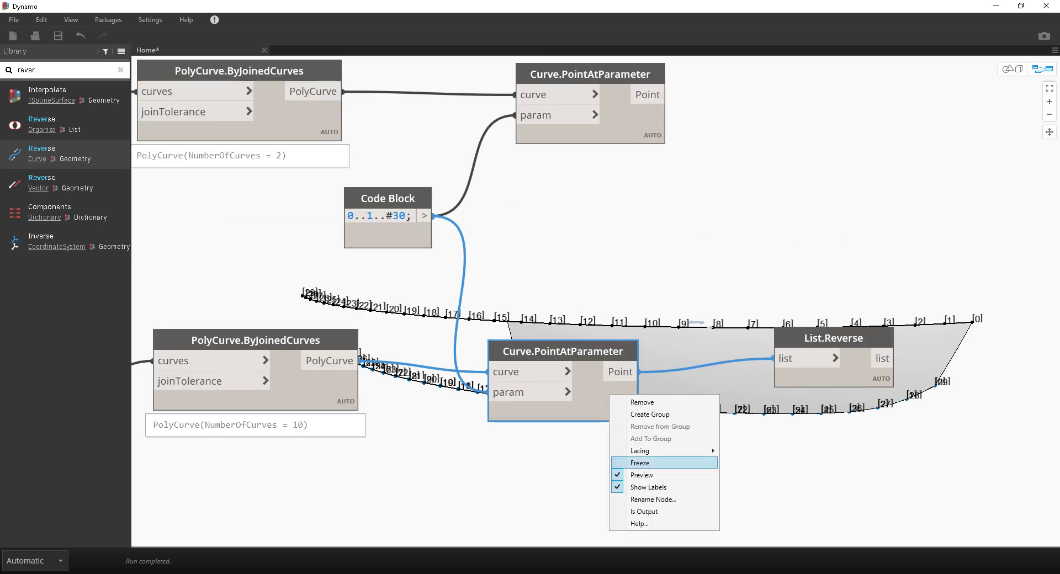
pyautogui.click(641, 475)
# Move the upper Curve.PointAtParameter node farther from the Code Block so it sits roughly above List.Reverse.
pyautogui.moveTo(662, 453); pyautogui.dragTo(457, 509, button='middle')
pyautogui.moveTo(387, 132); pyautogui.dragTo(583, 124)
pyautogui.moveTo(584, 125); pyautogui.dragTo(455, 130, button='middle')
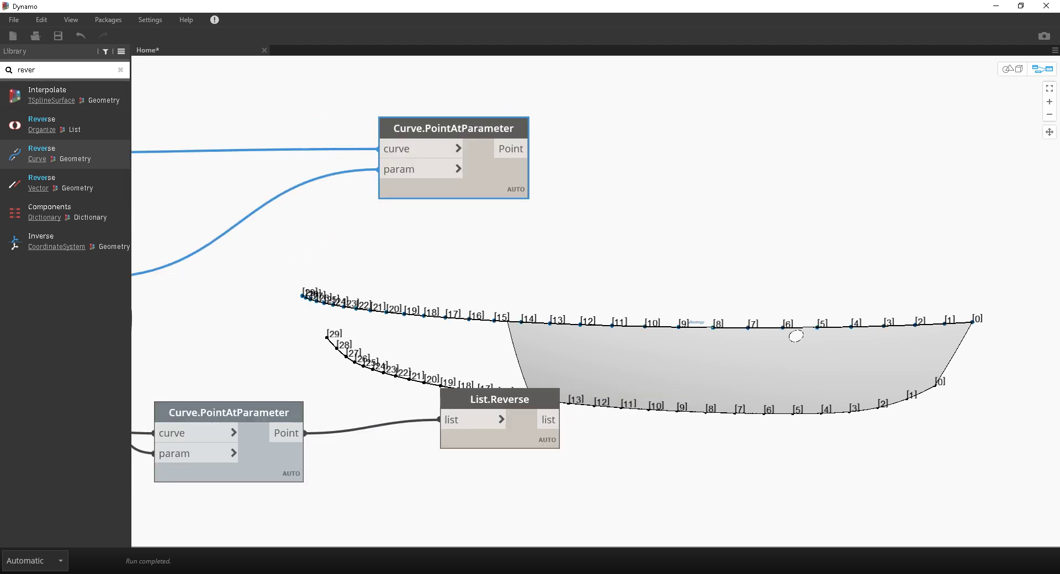
# Add a Line.ByStartPointEndPoint node with the upper Curve.PointAtParameter points as startPoint and the List.Reverse output as endPoint.
pyautogui.doubleClick(27, 70)
pyautogui.write('line')
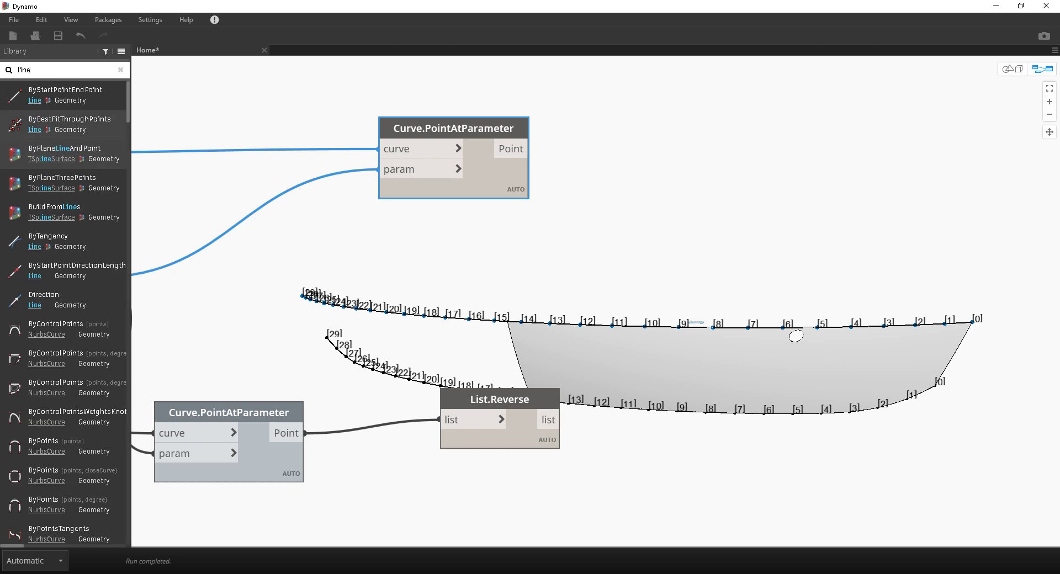
pyautogui.click(65, 93)
pyautogui.moveTo(529, 148); pyautogui.dragTo(581, 324)
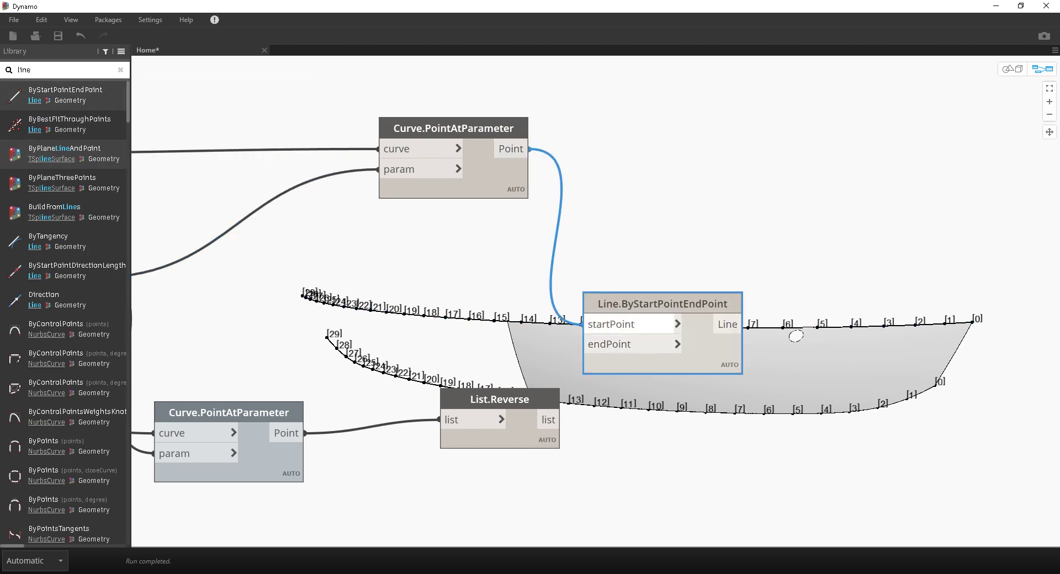
pyautogui.click(547, 407)
pyautogui.moveTo(551, 420); pyautogui.dragTo(594, 344)
pyautogui.moveTo(630, 303); pyautogui.dragTo(666, 283)
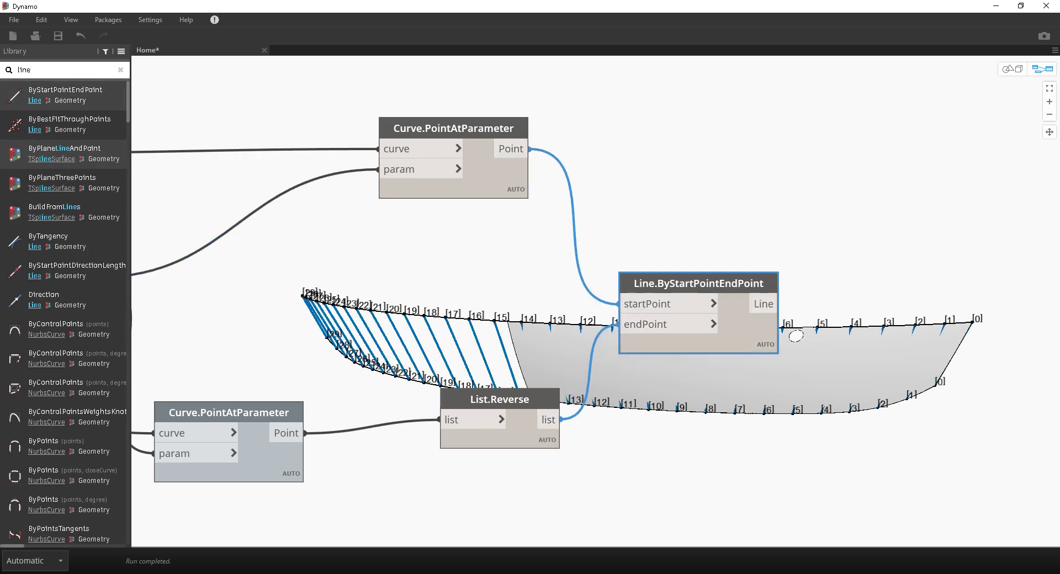
# Inspect the connecting lines in the 3D view and delete the Line.ByStartPointEndPoint node.
pyautogui.click(1012, 69)
pyautogui.moveTo(784, 248); pyautogui.dragTo(686, 313, button='right')
pyautogui.scroll(4, 679, 262)
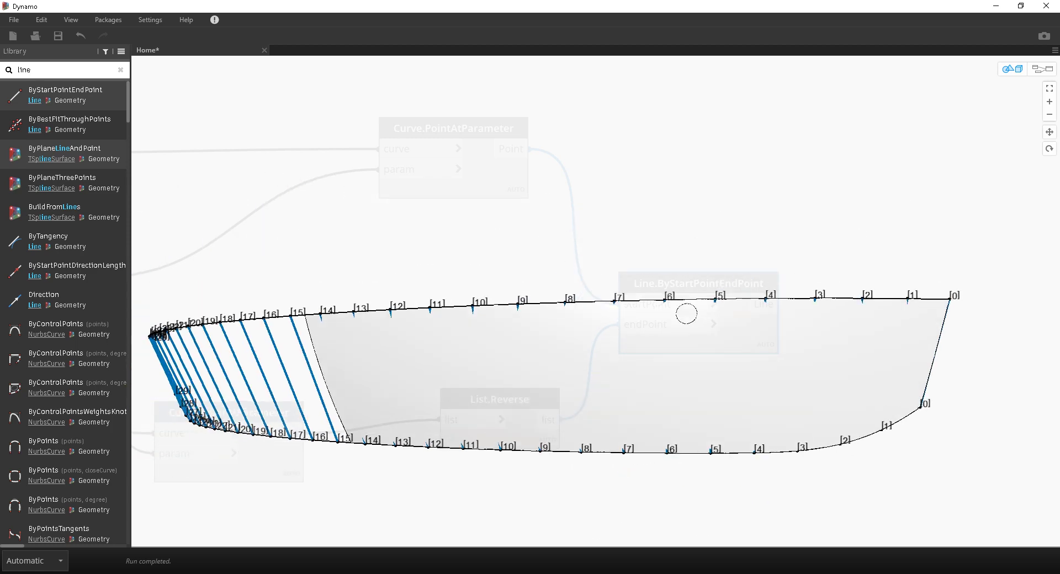
pyautogui.click(1042, 69)
pyautogui.moveTo(698, 331); pyautogui.dragTo(614, 346, button='middle')
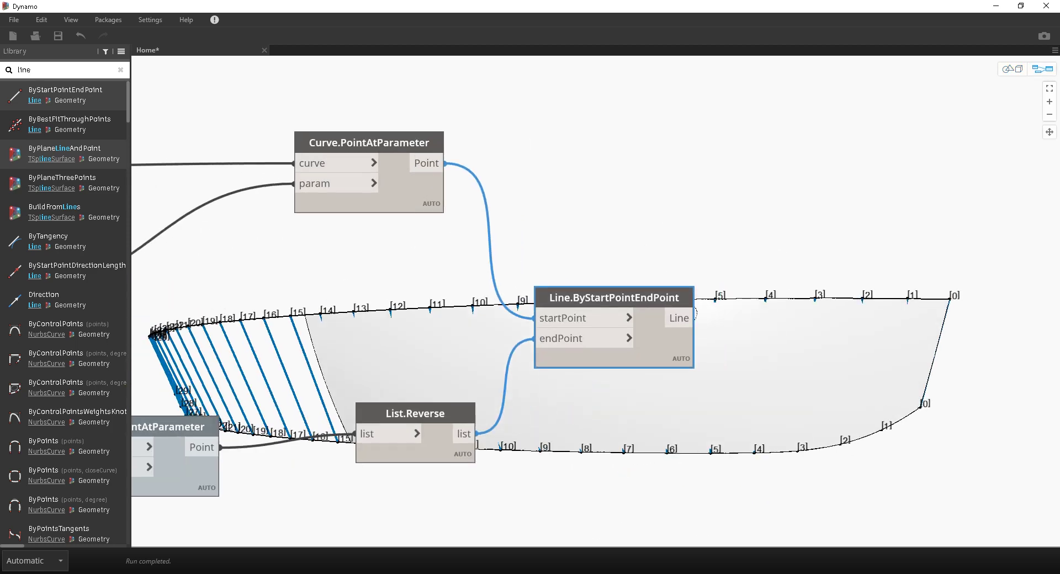
pyautogui.moveTo(614, 353)
pyautogui.moveTo(696, 313)
pyautogui.mouseDown(button='middle')
pyautogui.moveTo(752, 239)
pyautogui.moveTo(691, 313)
pyautogui.mouseUp(button='middle')
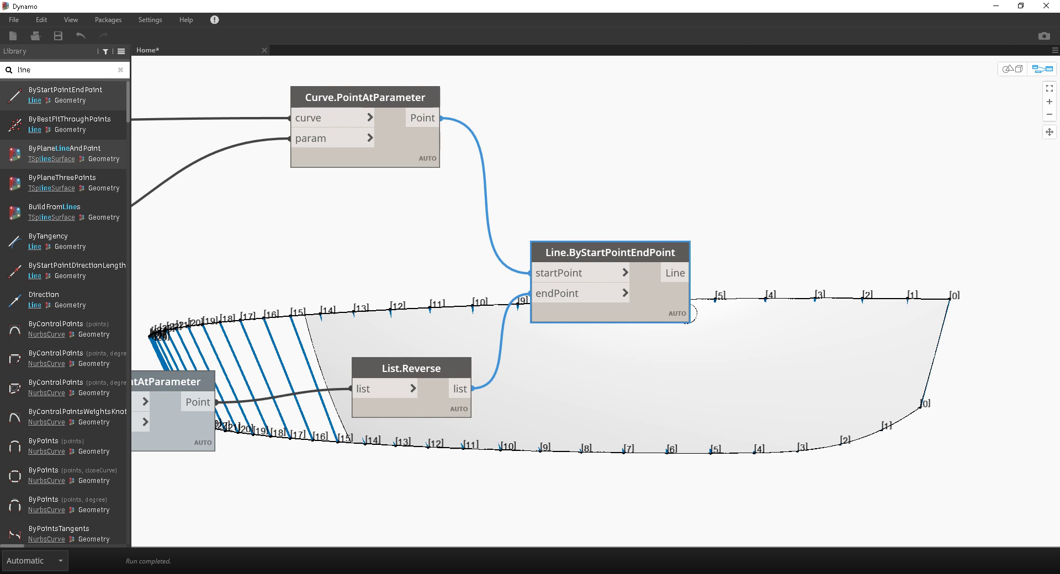
pyautogui.press('Delete')
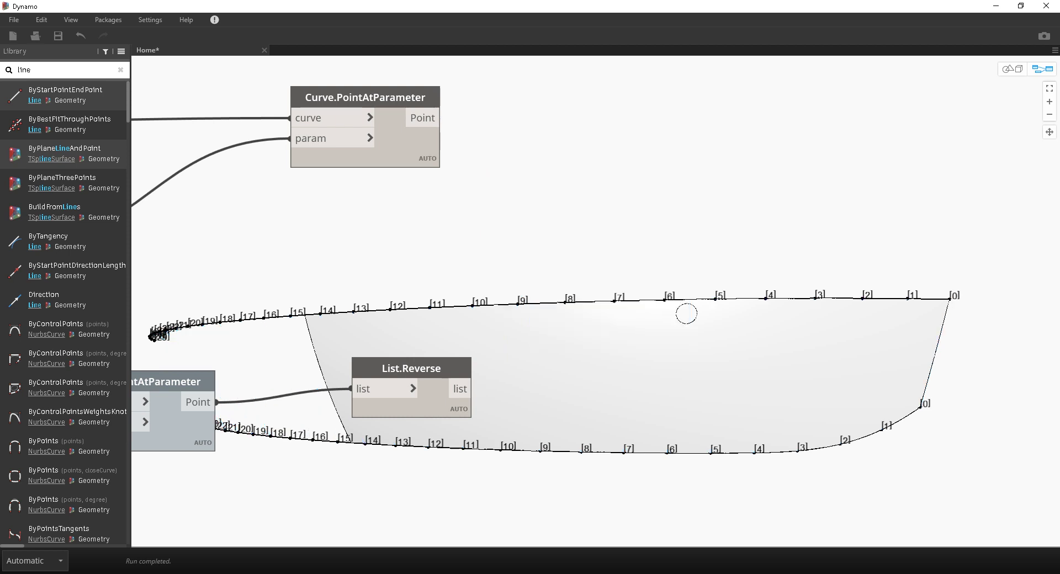
# Turn off Show Labels for List.Reverse and the upper Curve.PointAtParameter.
pyautogui.rightClick(442, 386)
pyautogui.click(486, 486)
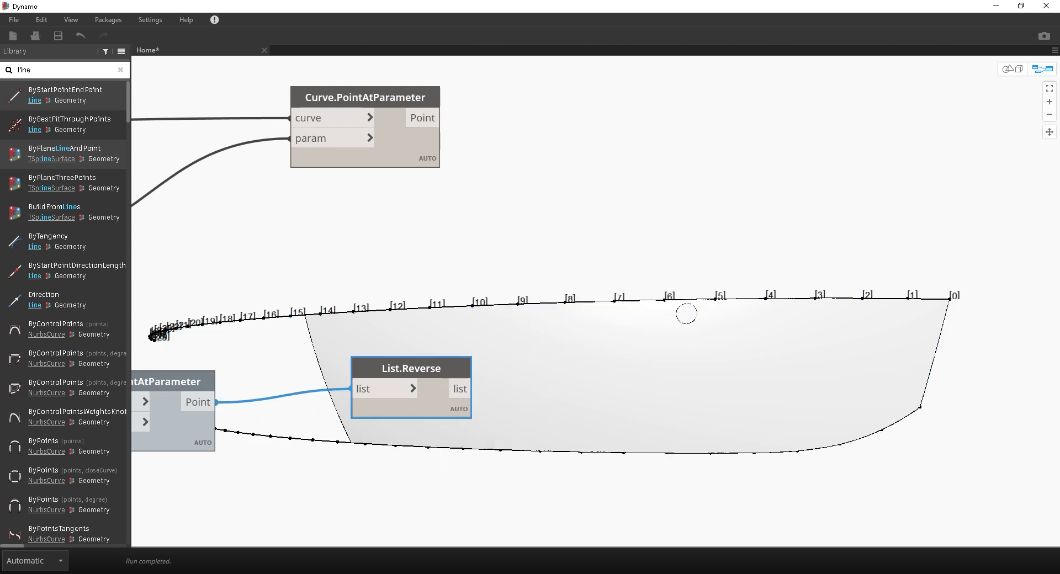
pyautogui.rightClick(388, 137)
pyautogui.click(432, 237)
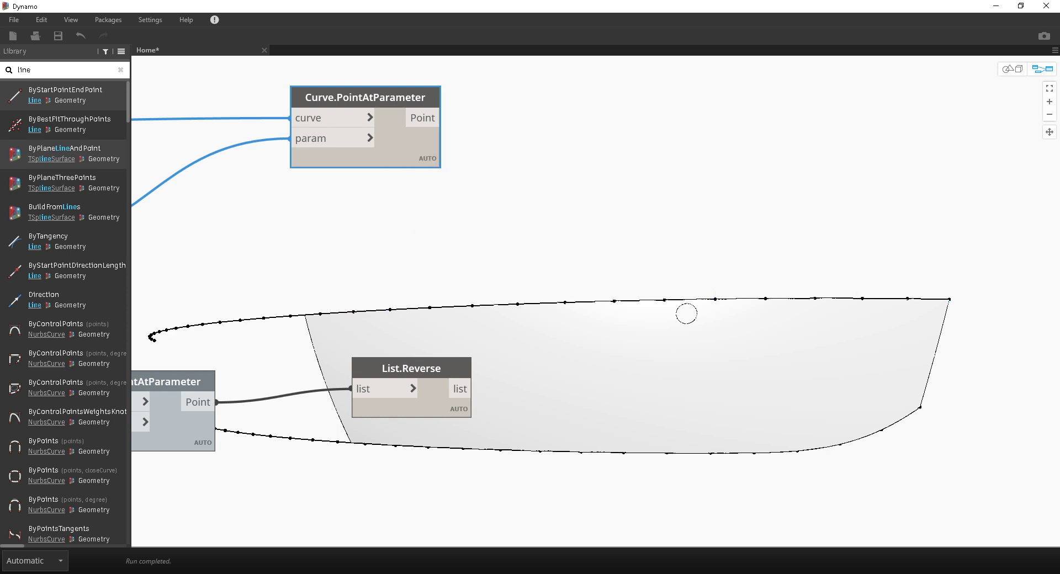
# Search the node library for "curve" and add a Curve.ByParameterLineOnSurface node.
pyautogui.doubleClick(24, 71)
pyautogui.write('qurve')
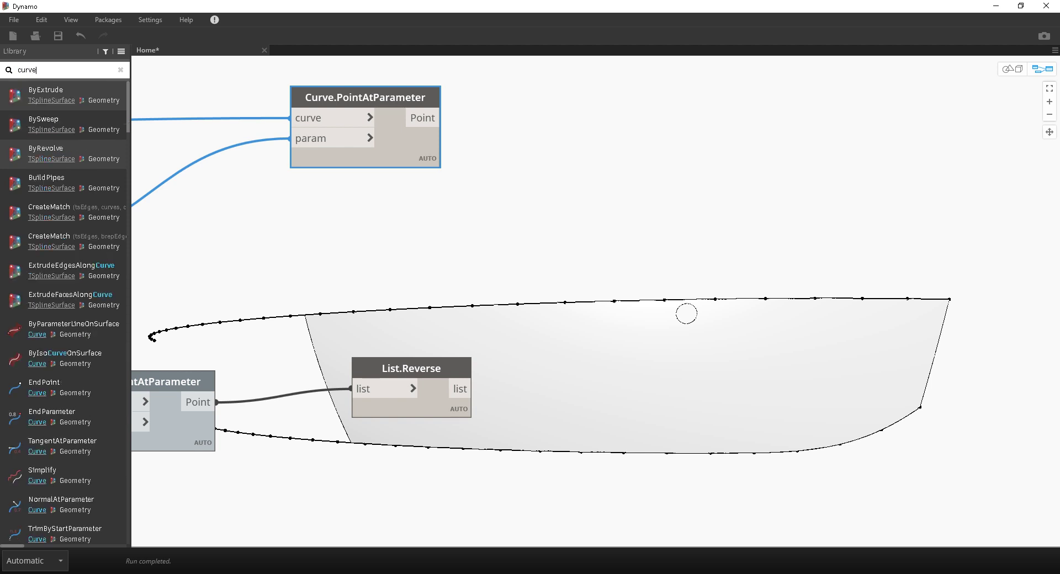
pyautogui.click(73, 329)
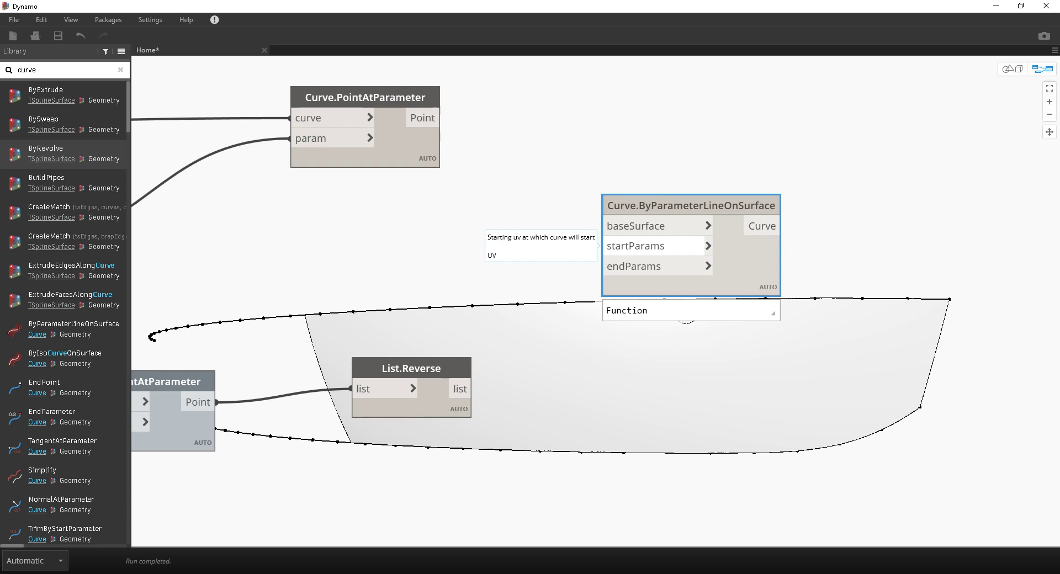
# Reposition the 0..1..#30 Code Block between the two curve branches and move Curve.ByParameterLineOnSurface slightly higher.
pyautogui.moveTo(454, 254); pyautogui.dragTo(758, 207, button='middle')
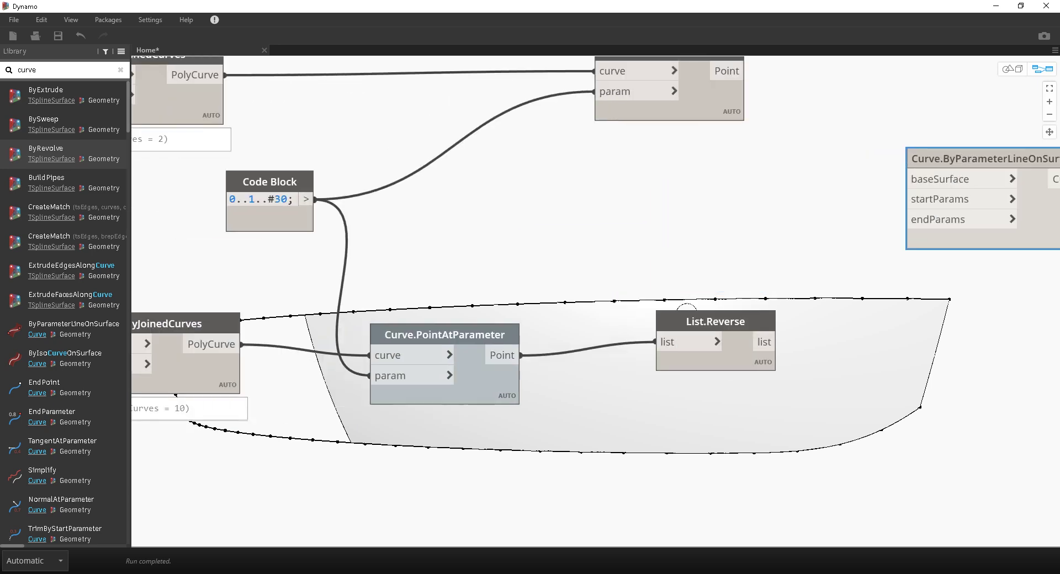
pyautogui.moveTo(270, 181); pyautogui.dragTo(269, 214)
pyautogui.moveTo(270, 214); pyautogui.dragTo(250, 252, button='middle')
pyautogui.moveTo(250, 252); pyautogui.dragTo(284, 237)
pyautogui.moveTo(431, 249); pyautogui.dragTo(375, 264, button='middle')
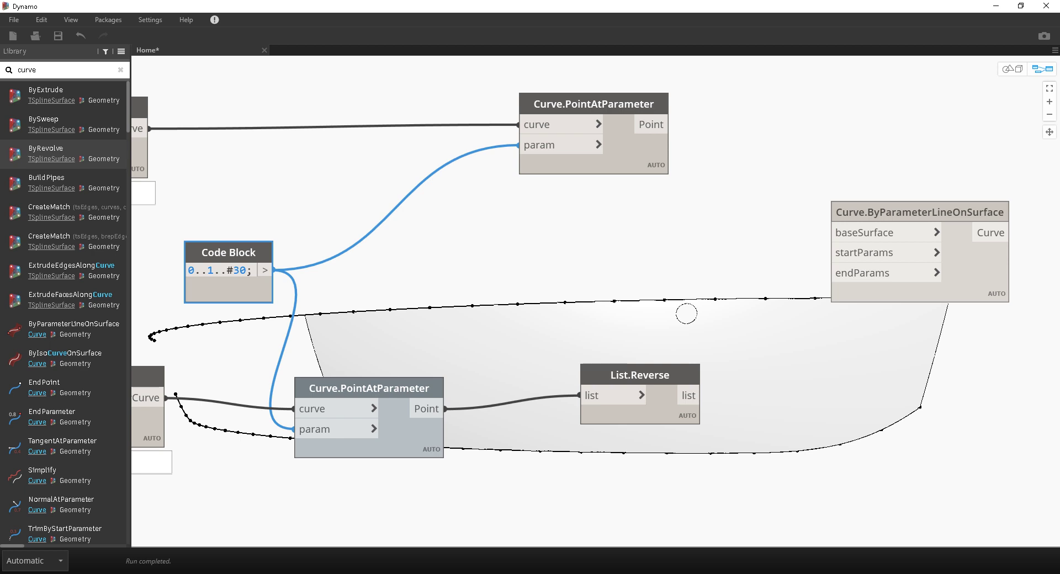
pyautogui.moveTo(596, 165); pyautogui.dragTo(544, 182, button='middle')
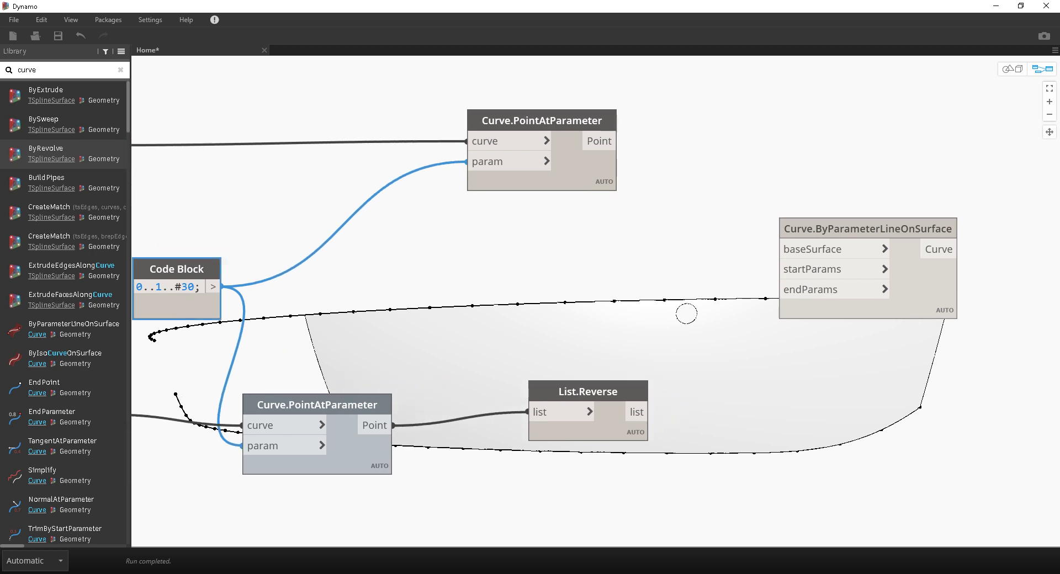
pyautogui.moveTo(867, 229); pyautogui.dragTo(883, 179)
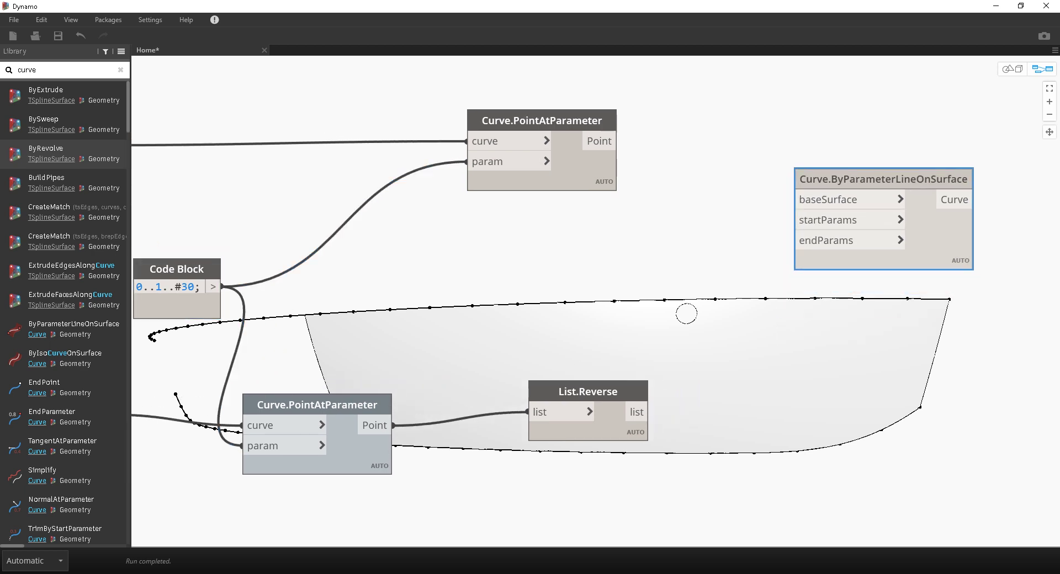
# Add a Code Block containing 0.5; and feed it into both startParams and endParams of Curve.ByParameterLineOnSurface.
pyautogui.doubleClick(596, 232)
pyautogui.write('0.')
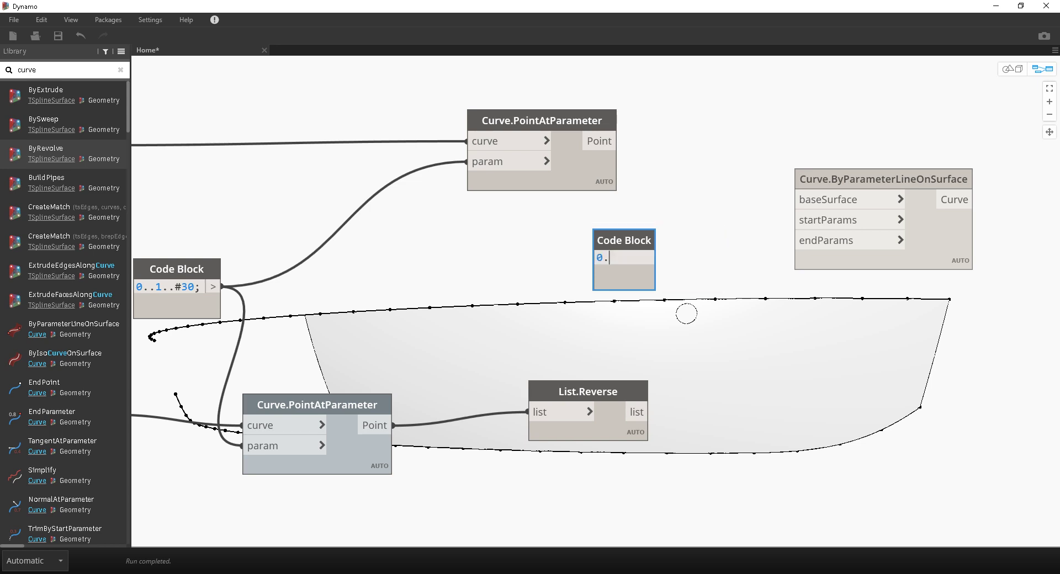
pyautogui.write('5;')
pyautogui.moveTo(648, 257); pyautogui.dragTo(793, 220)
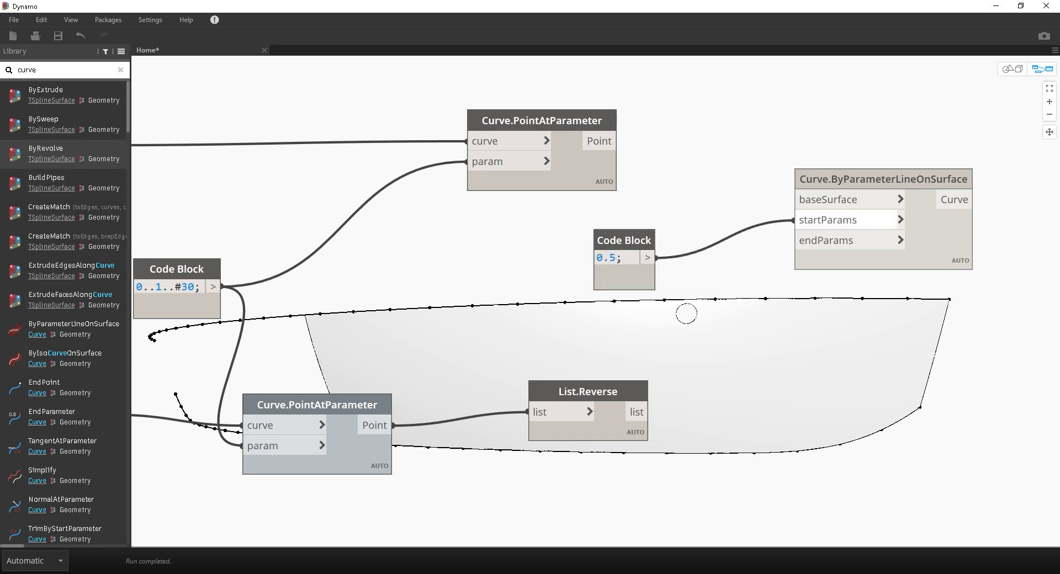
pyautogui.moveTo(648, 258); pyautogui.dragTo(794, 240)
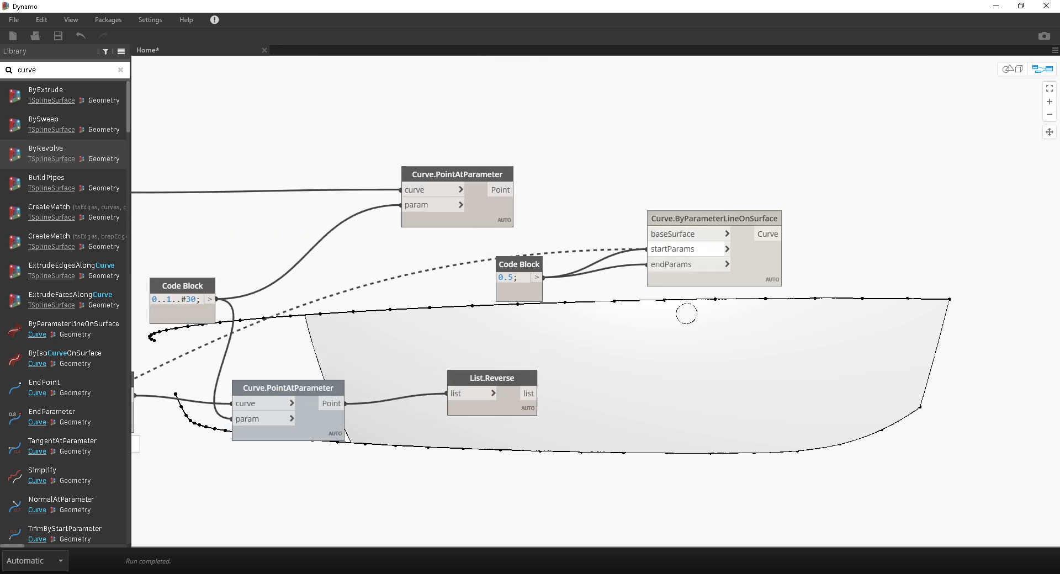
# Try the lower PolyCurve.ByJoinedCurves output as the baseSurface of Curve.ByParameterLineOnSurface and check the node's warning.
pyautogui.click(673, 234)
pyautogui.moveTo(672, 248); pyautogui.dragTo(785, 207, button='middle')
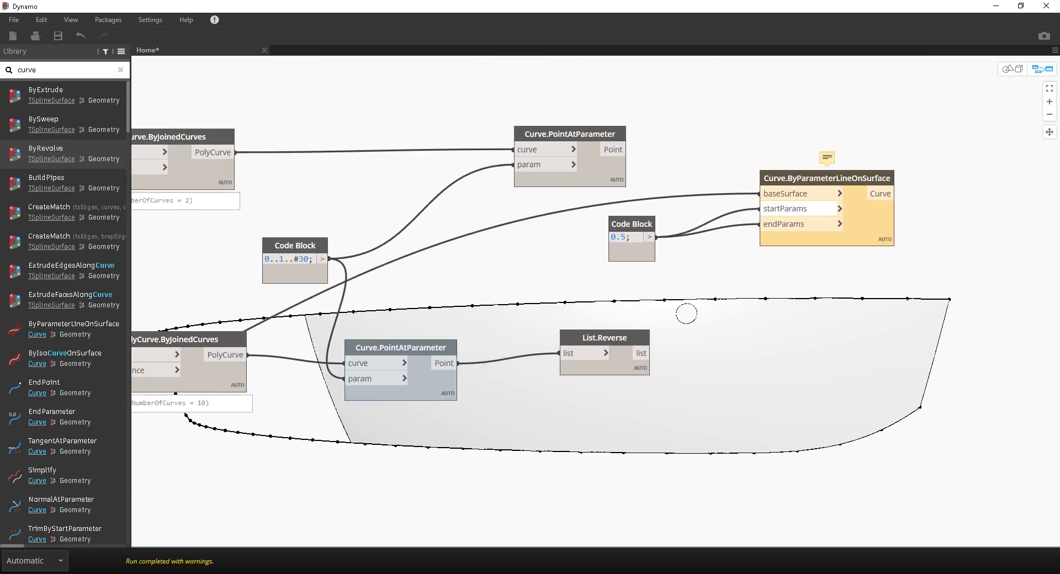
pyautogui.moveTo(826, 158)
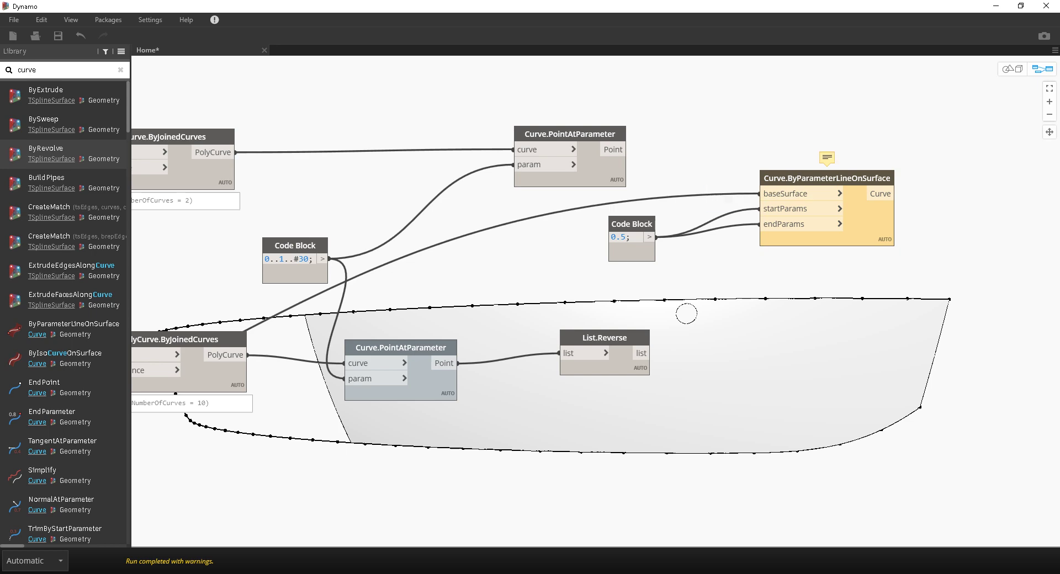
pyautogui.moveTo(755, 202); pyautogui.dragTo(711, 258, button='middle')
# Move Curve.ByParameterLineOnSurface aside with all its inputs disconnected, and add a Surface.PointAtParameter node from a "pointat" search.
pyautogui.doubleClick(28, 70)
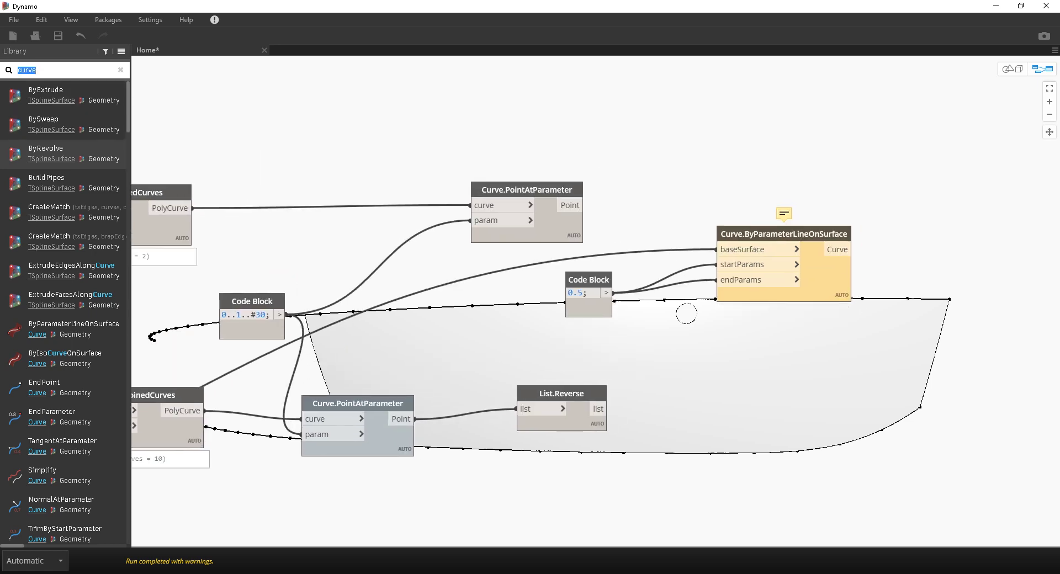
pyautogui.write('pointat')
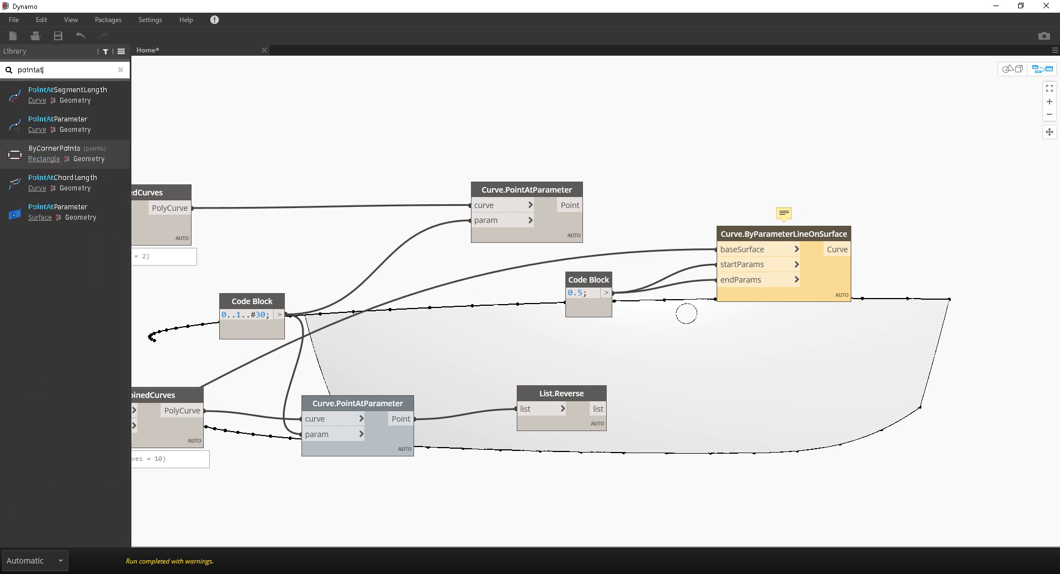
pyautogui.moveTo(784, 233); pyautogui.dragTo(903, 270)
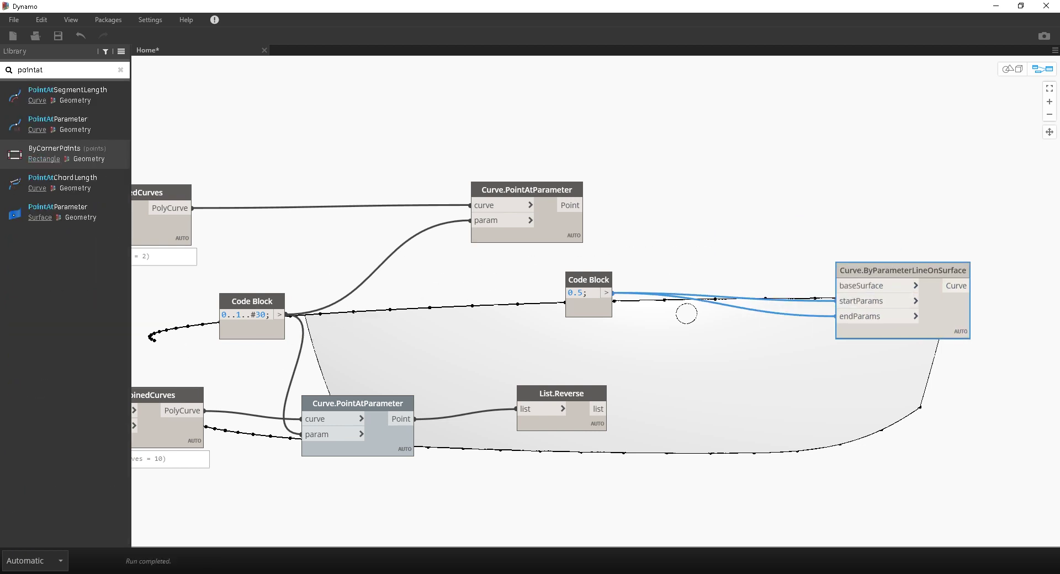
pyautogui.click(861, 316)
pyautogui.click(817, 330)
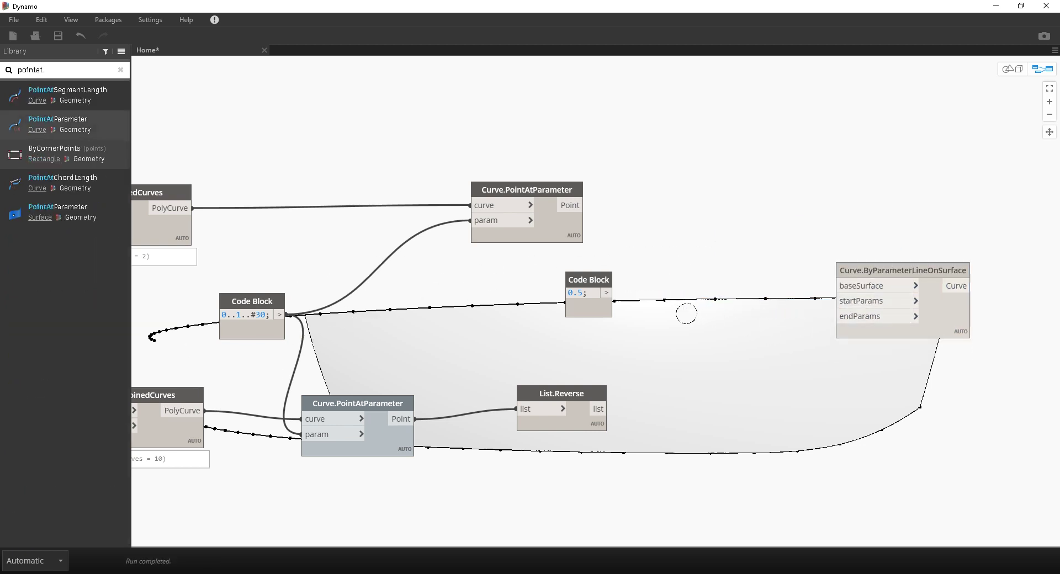
pyautogui.click(58, 210)
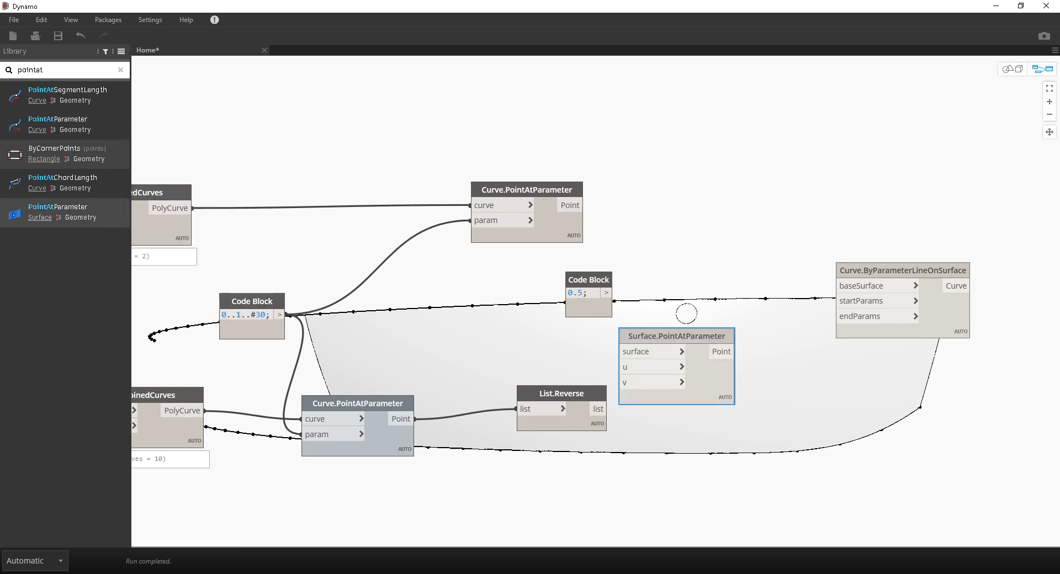
# Move Surface.PointAtParameter above the upper curve branch and feed the imported Alias surface into its surface input.
pyautogui.moveTo(677, 336); pyautogui.dragTo(774, 157)
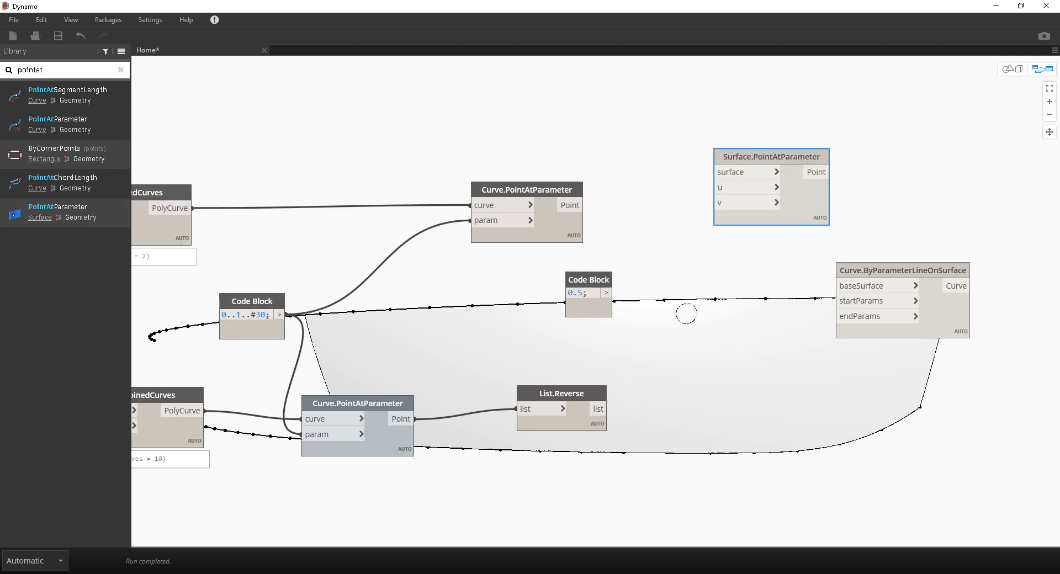
pyautogui.scroll(-5, 774, 157)
pyautogui.moveTo(774, 156); pyautogui.dragTo(1013, 160, button='middle')
pyautogui.click(324, 395)
pyautogui.moveTo(684, 333); pyautogui.dragTo(416, 387, button='middle')
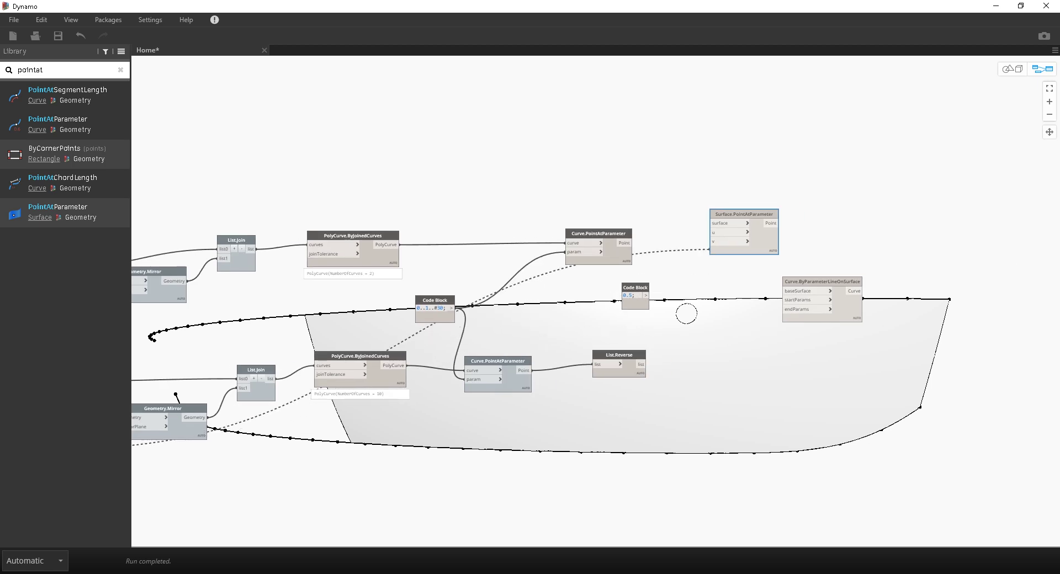
pyautogui.click(721, 224)
# Feed the 0.5 Code Block into both the u and v inputs of Surface.PointAtParameter.
pyautogui.scroll(3, 712, 301)
pyautogui.moveTo(583, 290); pyautogui.dragTo(708, 159)
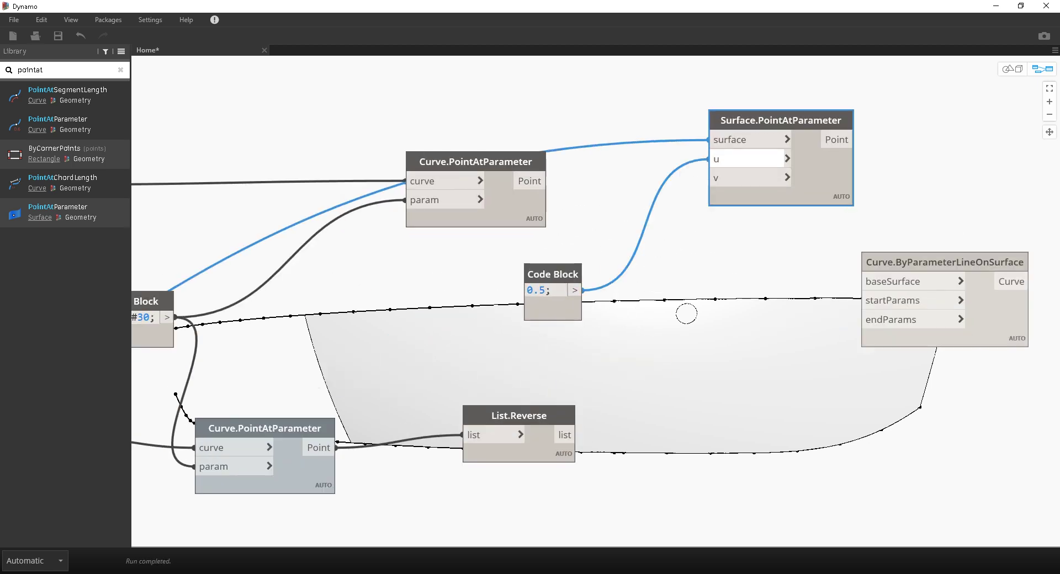
pyautogui.moveTo(583, 290); pyautogui.dragTo(708, 178)
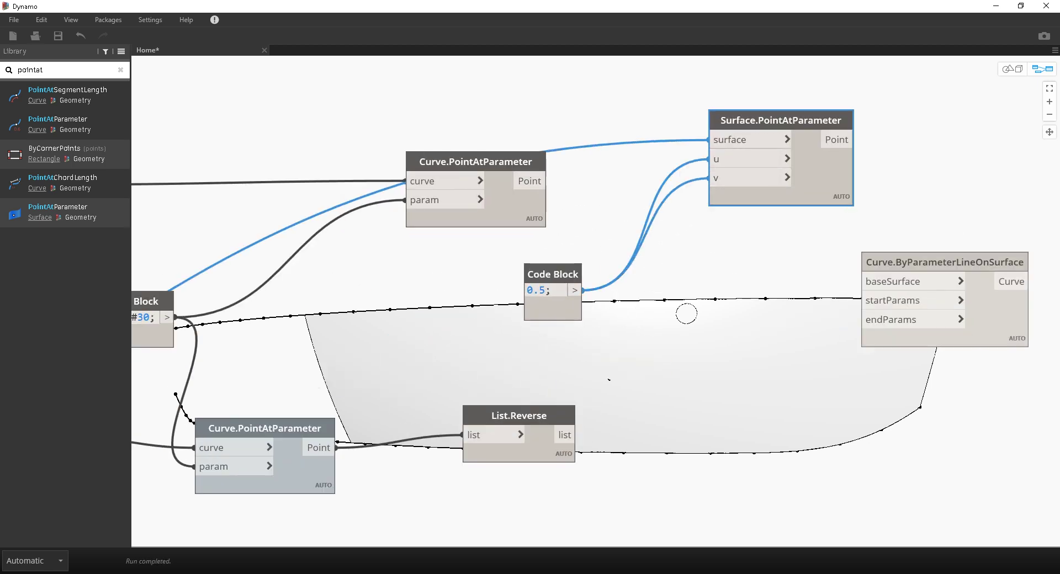
pyautogui.moveTo(780, 120); pyautogui.dragTo(780, 120)
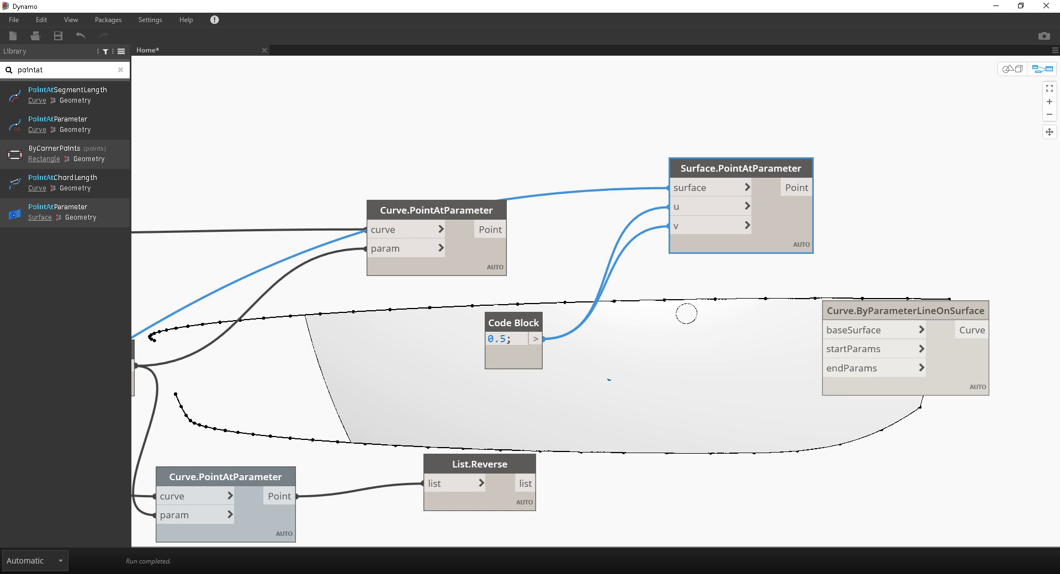
# Delete the 0.5 Code Block and Surface.PointAtParameter, and move Curve.ByParameterLineOnSurface up into the freed space.
pyautogui.moveTo(647, 377); pyautogui.dragTo(516, 256)
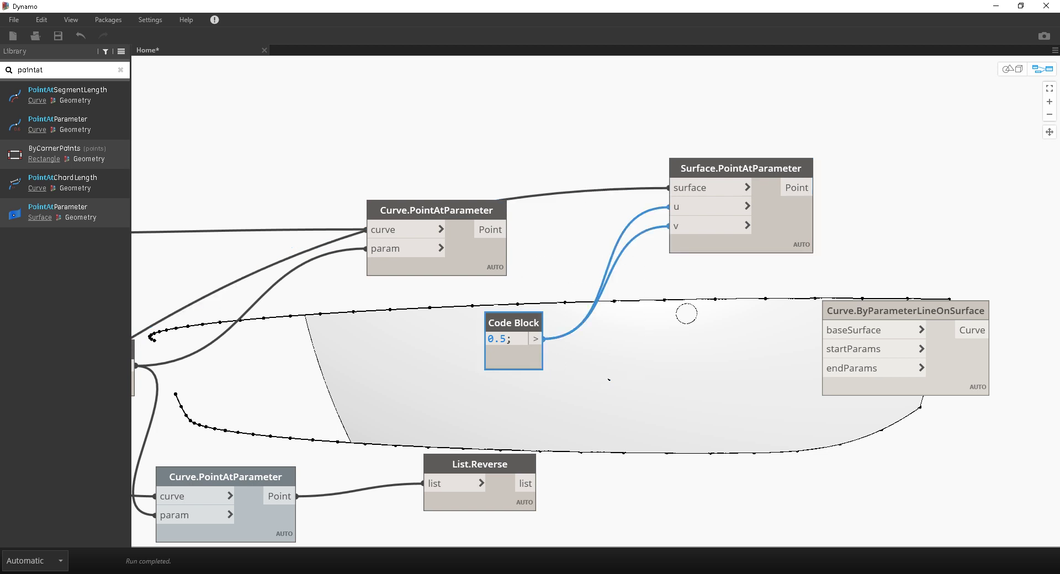
pyautogui.press('Delete')
pyautogui.click(741, 169)
pyautogui.press('Delete')
pyautogui.moveTo(895, 311); pyautogui.dragTo(821, 168)
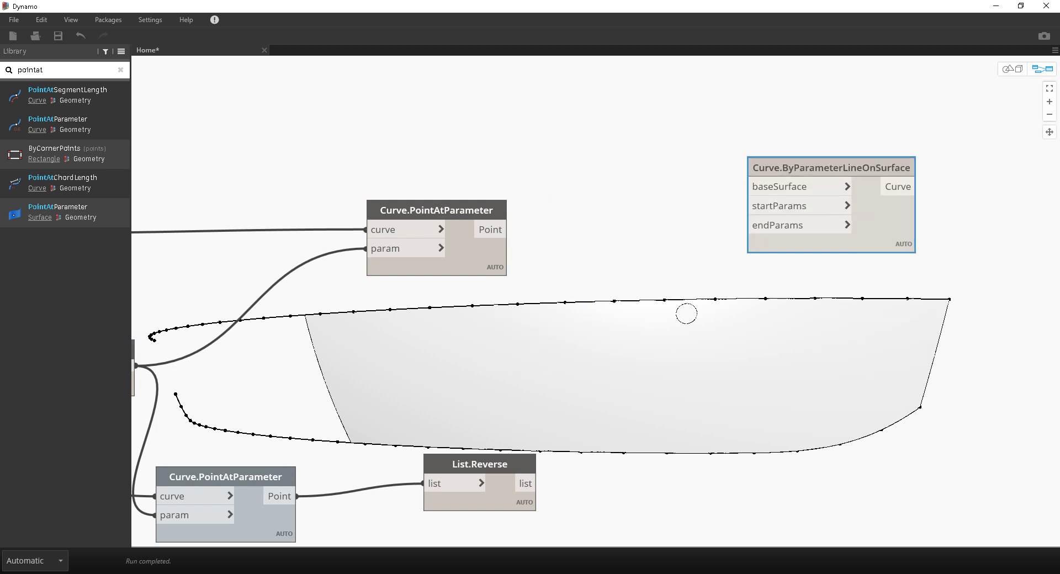
# Preview the upper Curve.PointAtParameter list and add a Surface.UVParameterAtPoint node from a "uv" search.
pyautogui.moveTo(437, 210); pyautogui.dragTo(440, 210)
pyautogui.moveTo(469, 271)
pyautogui.moveTo(469, 288)
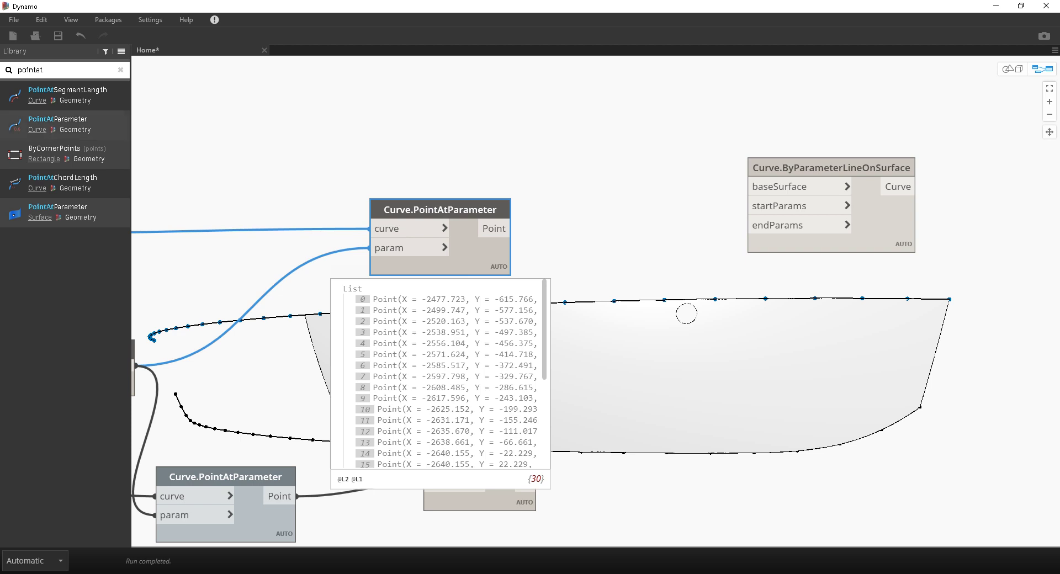
pyautogui.hotkey('ctrl', 'a')
pyautogui.write('u')
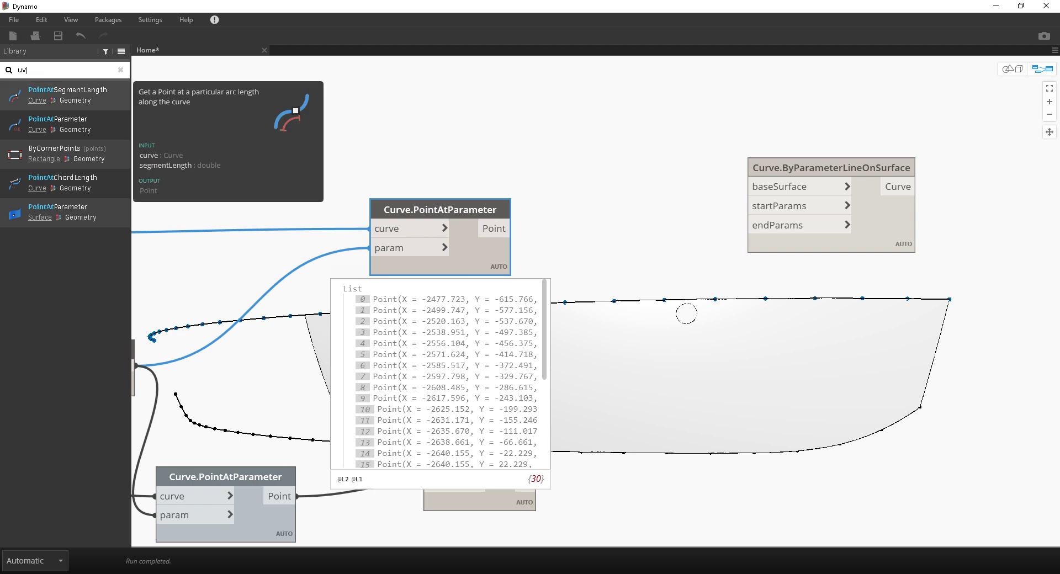
pyautogui.write('v')
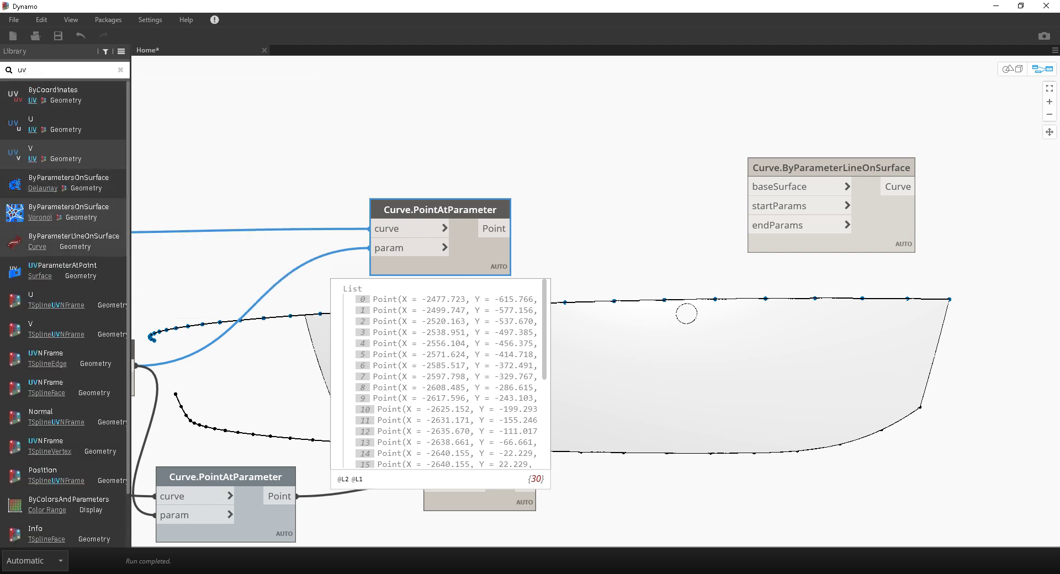
pyautogui.click(62, 270)
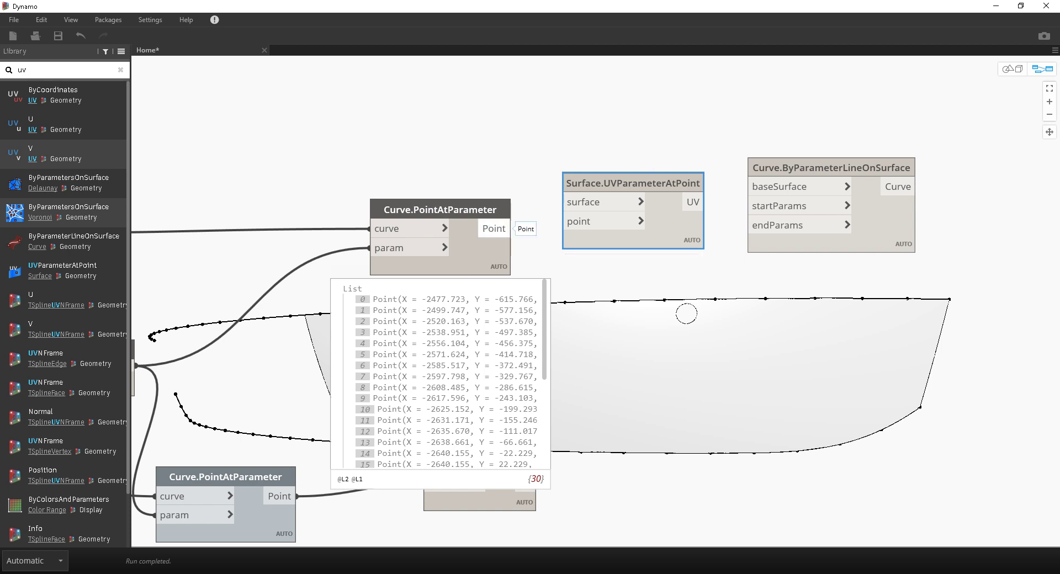
# Feed the upper Curve.PointAtParameter points and the imported Alias surface into Surface.UVParameterAtPoint.
pyautogui.click(494, 229)
pyautogui.click(578, 222)
pyautogui.scroll(-5, 578, 221)
pyautogui.moveTo(578, 221); pyautogui.dragTo(879, 145, button='middle')
pyautogui.scroll(1, 879, 144)
pyautogui.click(250, 359)
pyautogui.moveTo(776, 172); pyautogui.dragTo(542, 240, button='middle')
pyautogui.scroll(5, 542, 240)
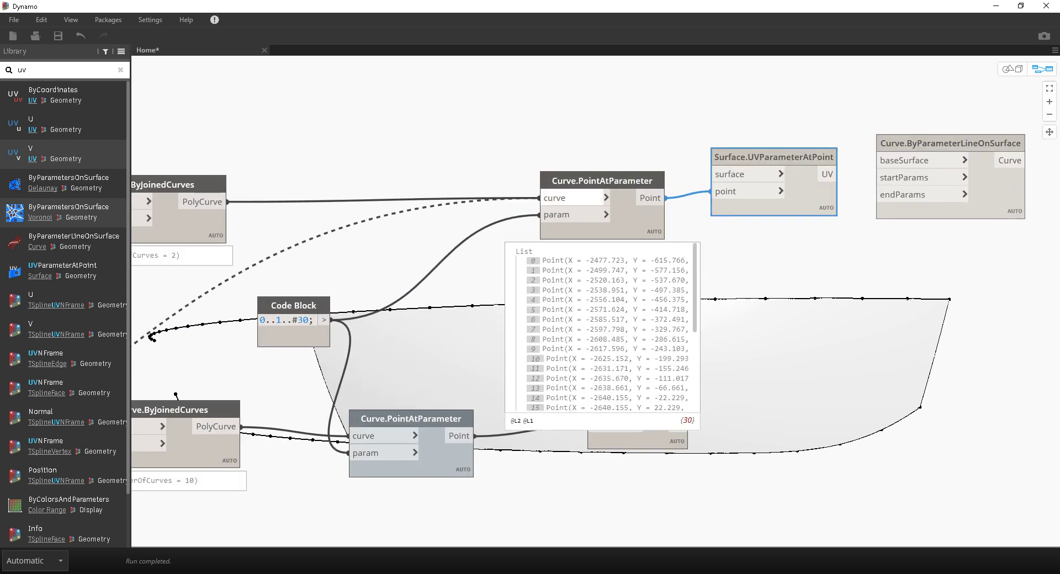
pyautogui.click(732, 174)
# Pin the output preview of Surface.UVParameterAtPoint and move Curve.ByParameterLineOnSurface farther away from it.
pyautogui.moveTo(731, 174); pyautogui.dragTo(281, 226, button='middle')
pyautogui.moveTo(362, 260)
pyautogui.click(374, 279)
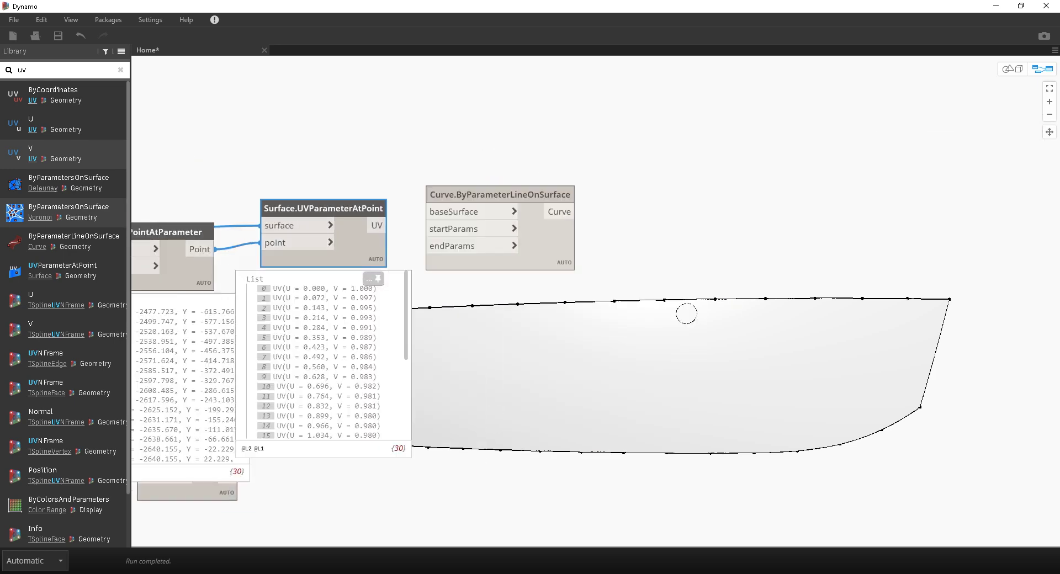
pyautogui.click(499, 195)
pyautogui.moveTo(499, 195); pyautogui.dragTo(614, 164)
pyautogui.moveTo(614, 165); pyautogui.dragTo(726, 132, button='middle')
pyautogui.moveTo(484, 247)
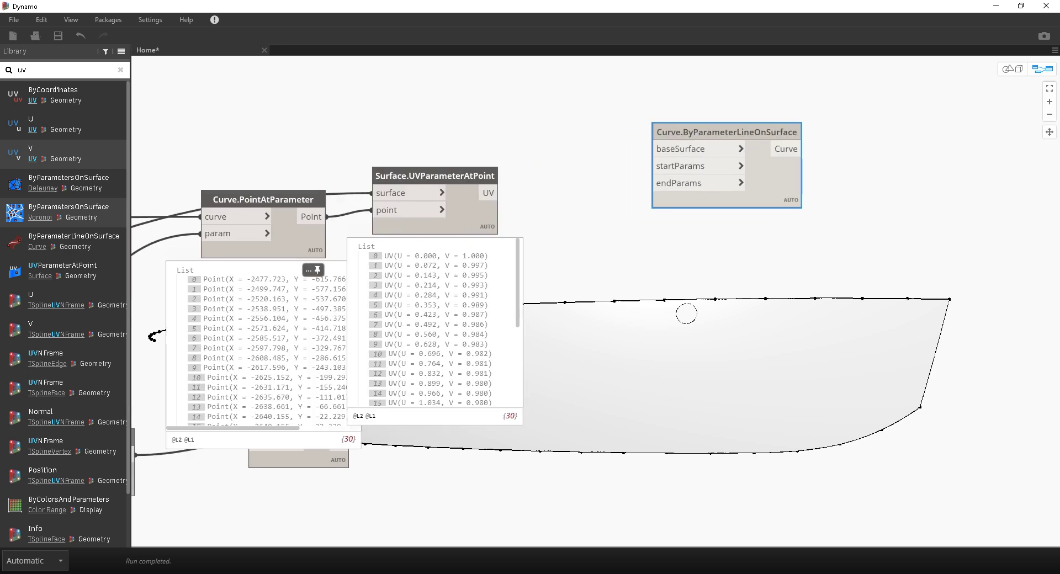
# Label the point at index 0 of the upper Curve.PointAtParameter list in the model and hide that node's preview.
pyautogui.click(276, 279)
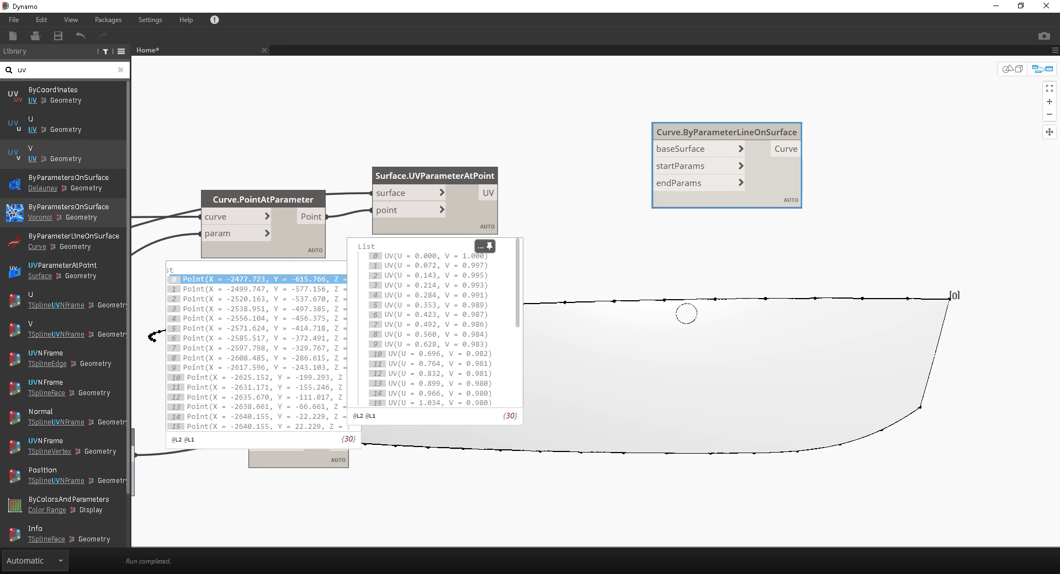
pyautogui.moveTo(320, 331); pyautogui.dragTo(413, 323, button='middle')
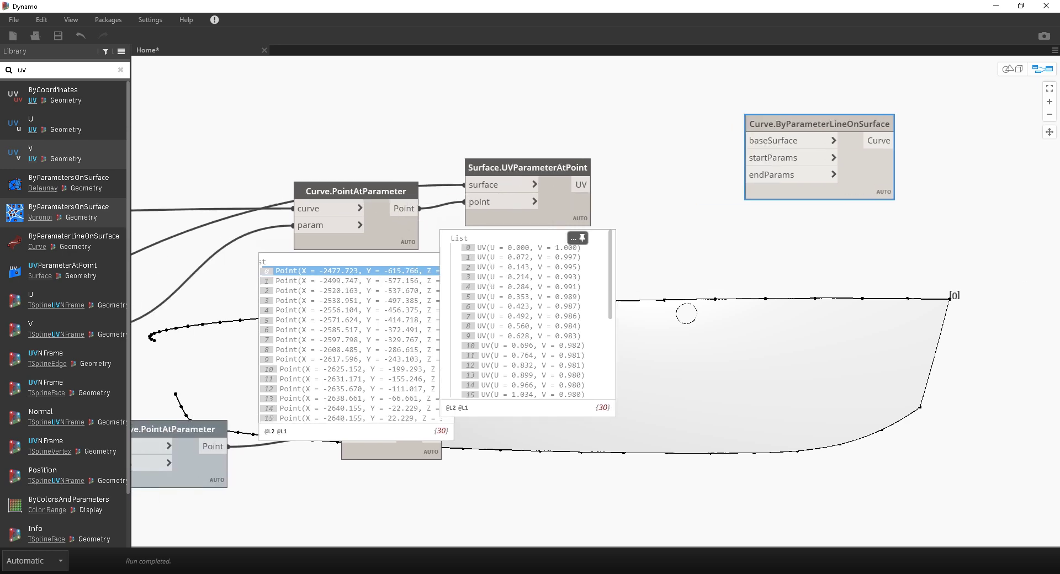
pyautogui.click(411, 261)
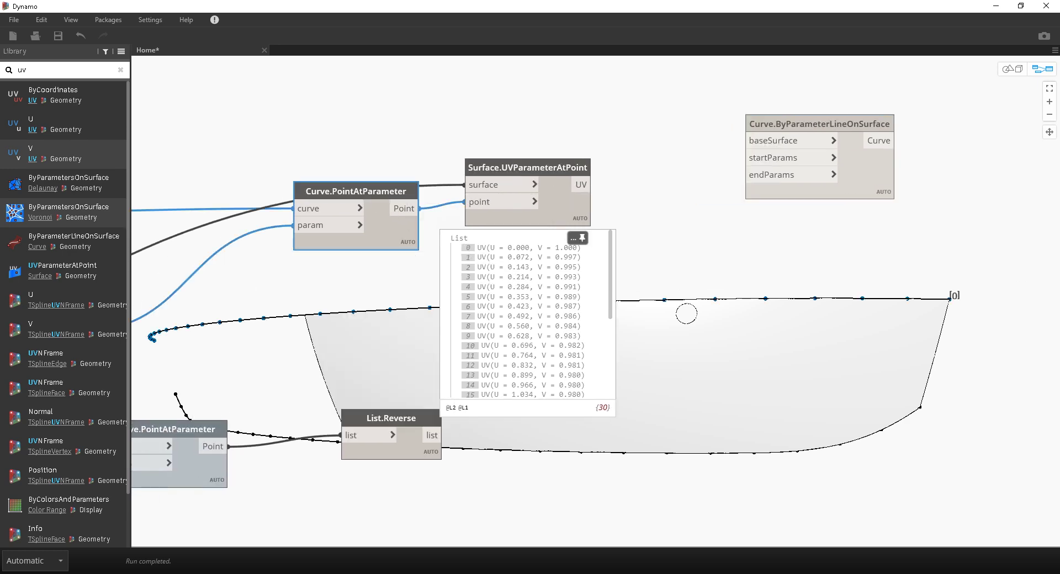
# Duplicate Surface.UVParameterAtPoint for the lower branch, using the List.Reverse output as its point input, and preview its UV list.
pyautogui.click(582, 238)
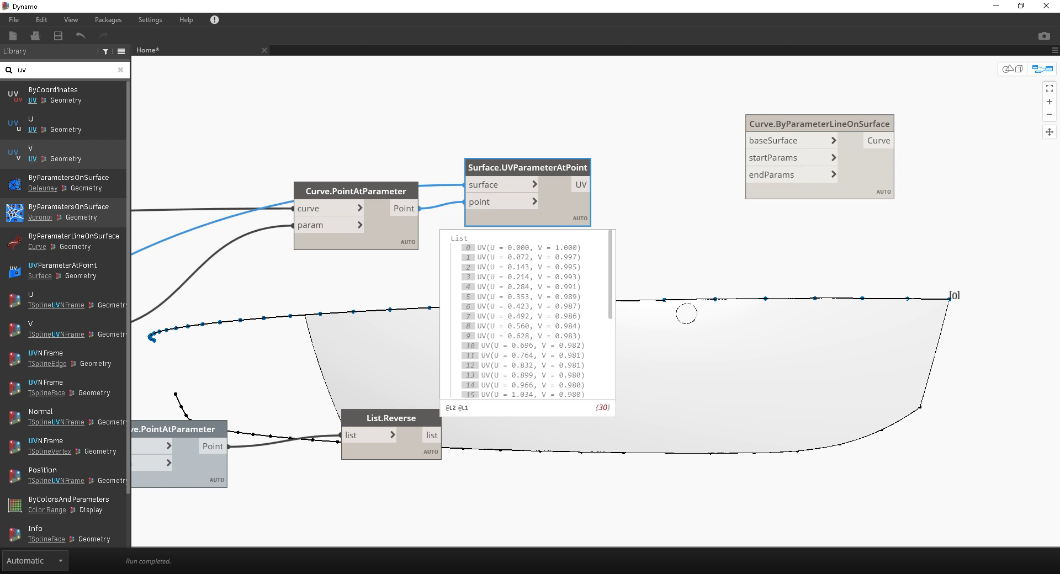
pyautogui.hotkey('ctrl', 'c')
pyautogui.hotkey('ctrl', 'v')
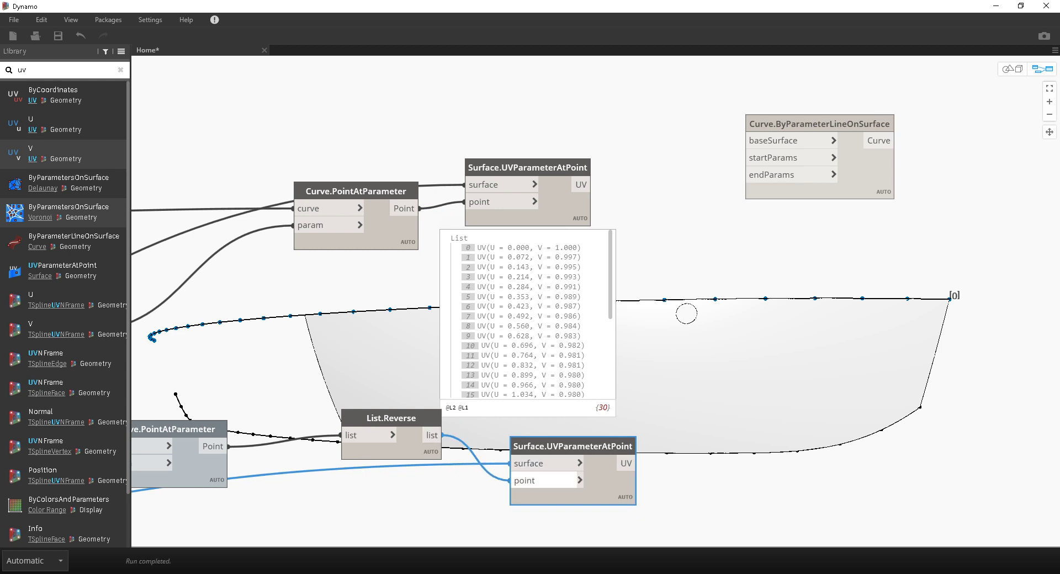
pyautogui.moveTo(545, 482); pyautogui.dragTo(502, 421, button='middle')
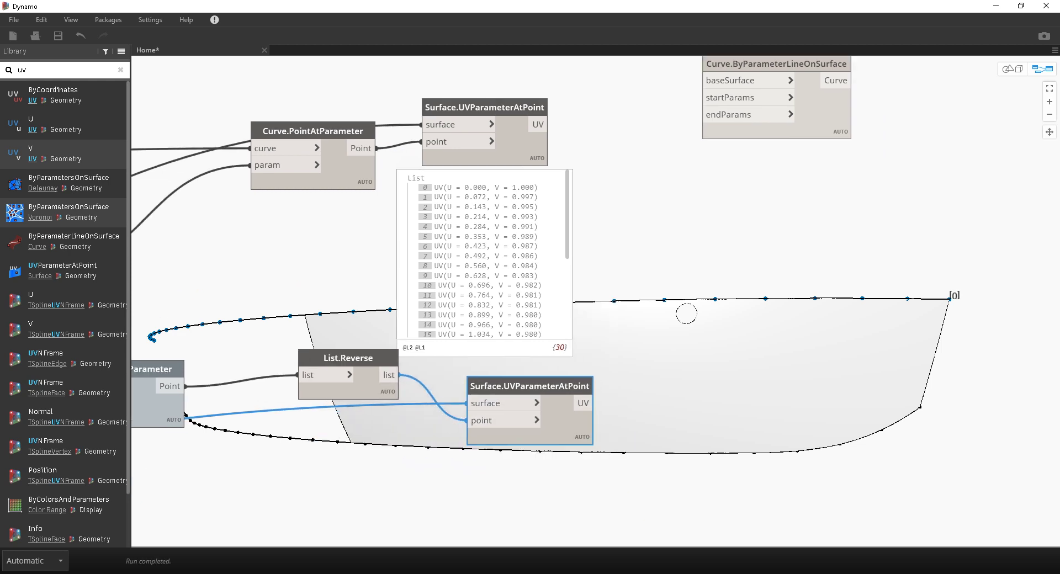
pyautogui.moveTo(530, 455)
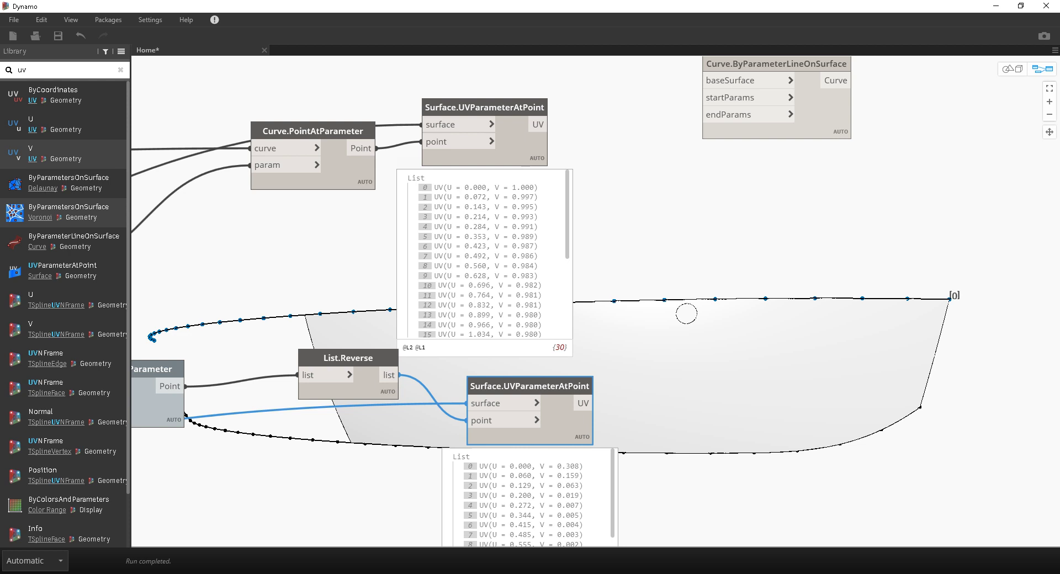
# Hide the upper Surface.UVParameterAtPoint preview and align the lower Surface.UVParameterAtPoint node beside List.Reverse.
pyautogui.click(686, 313)
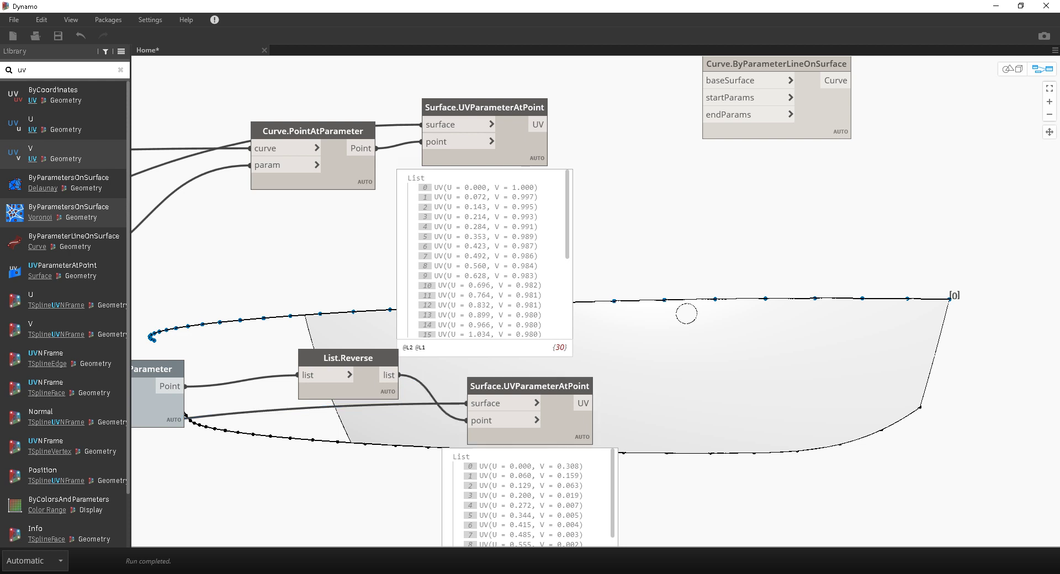
pyautogui.click(534, 178)
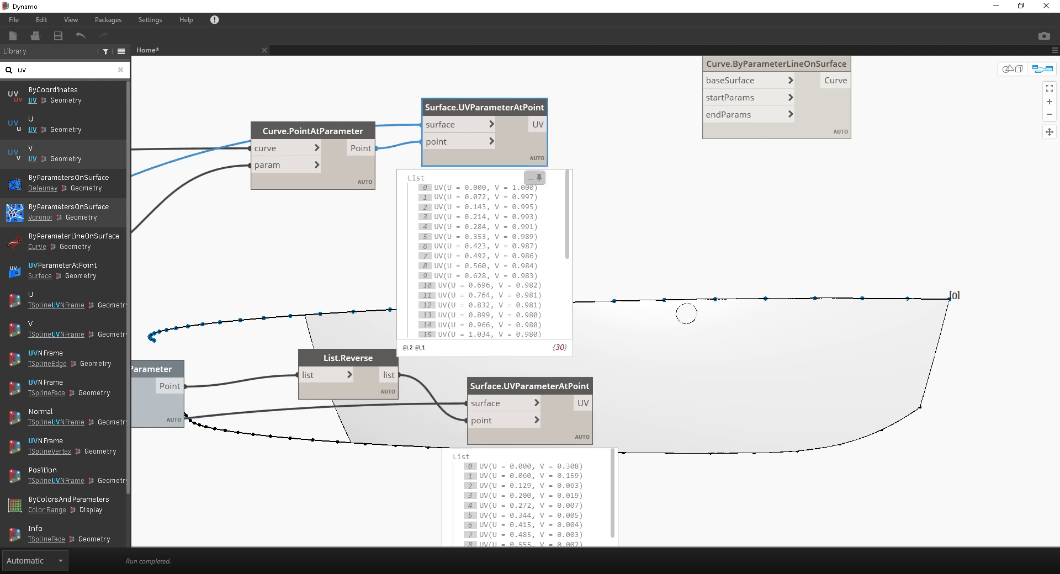
pyautogui.moveTo(536, 387); pyautogui.dragTo(513, 348)
pyautogui.scroll(-3, 572, 306)
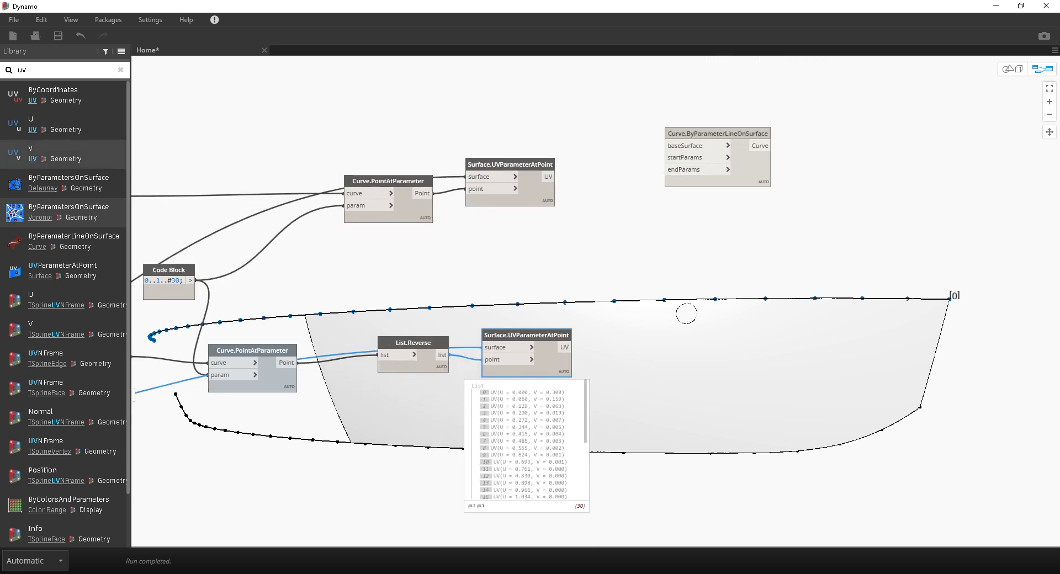
# Add a Surface.PointAtParameter node from a "point at" search and place it between the two branches.
pyautogui.doubleClick(25, 70)
pyautogui.write('pa')
pyautogui.press('BackSpace')
pyautogui.write('oint at')
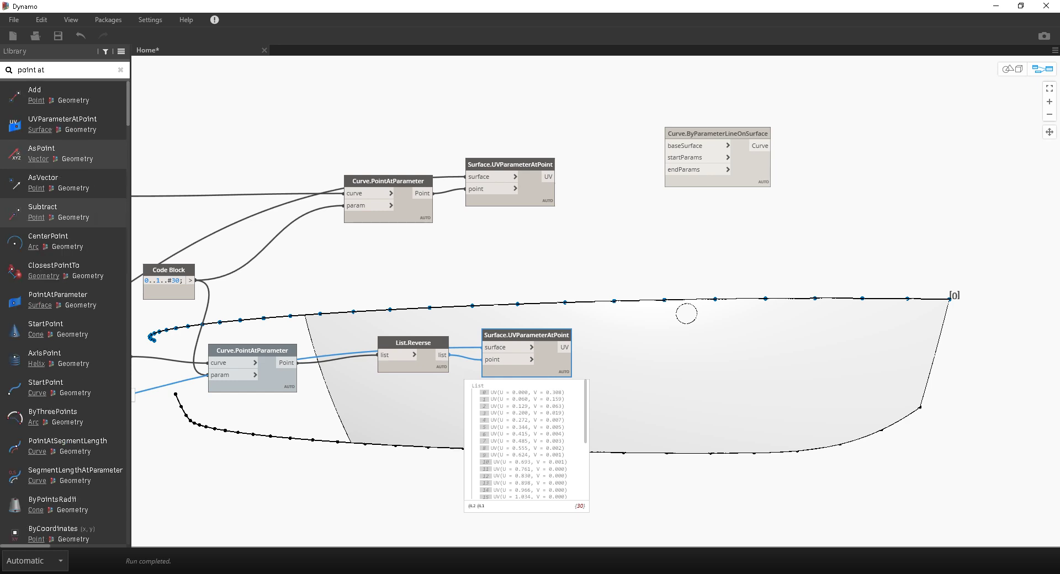
pyautogui.click(58, 300)
pyautogui.moveTo(631, 301); pyautogui.dragTo(648, 241)
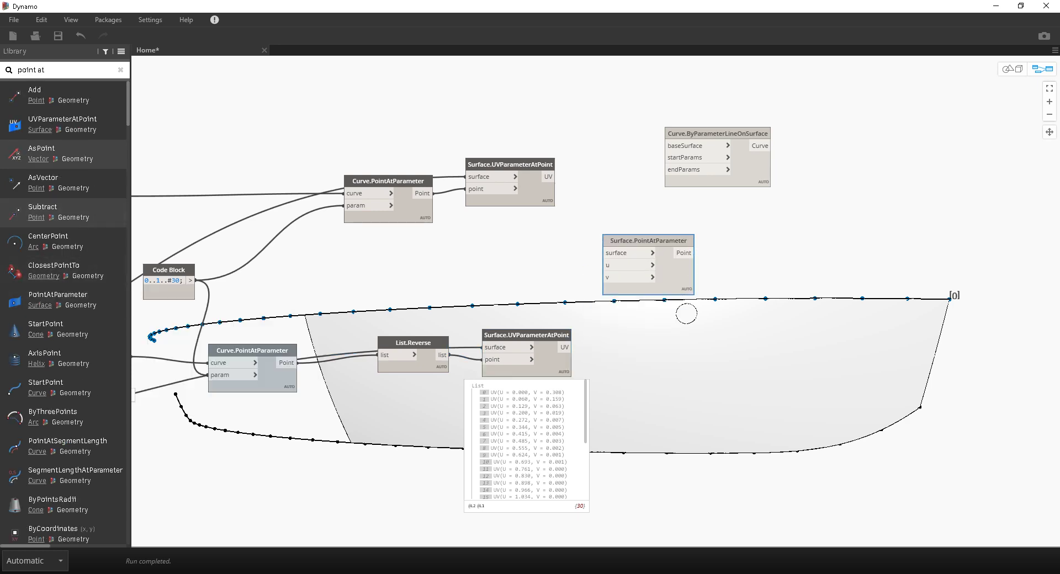
# Feed the one-element Select from Alias geometry into Surface.PointAtParameter's surface input and place the node above the upper branch.
pyautogui.moveTo(648, 241); pyautogui.dragTo(987, 235, button='middle')
pyautogui.scroll(-2, 986, 235)
pyautogui.moveTo(208, 412); pyautogui.dragTo(540, 331, button='middle')
pyautogui.scroll(3, 540, 330)
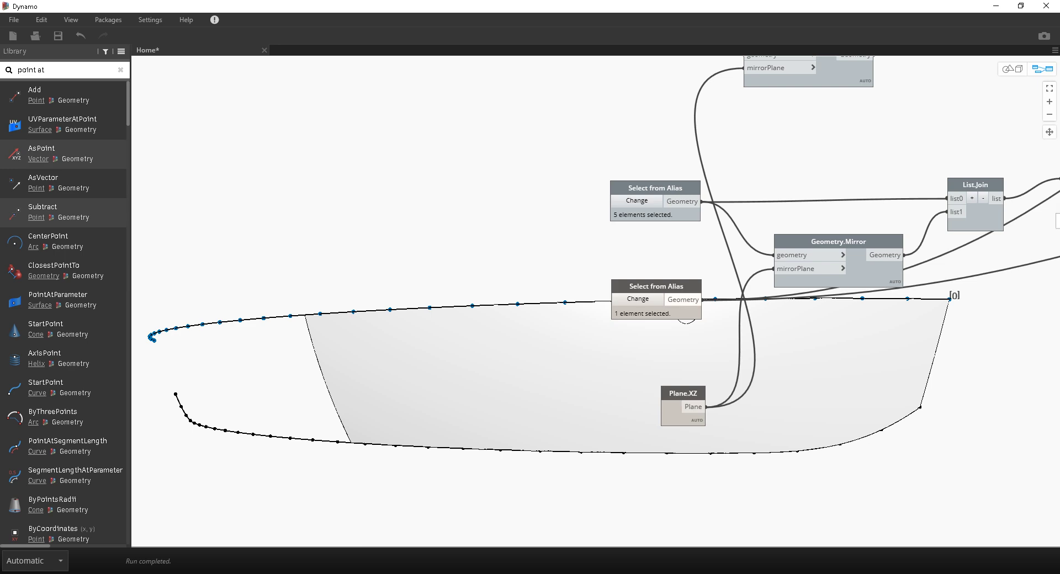
pyautogui.click(683, 300)
pyautogui.scroll(-4, 774, 310)
pyautogui.scroll(4, 933, 265)
pyautogui.moveTo(934, 265); pyautogui.dragTo(522, 343, button='middle')
pyautogui.click(499, 404)
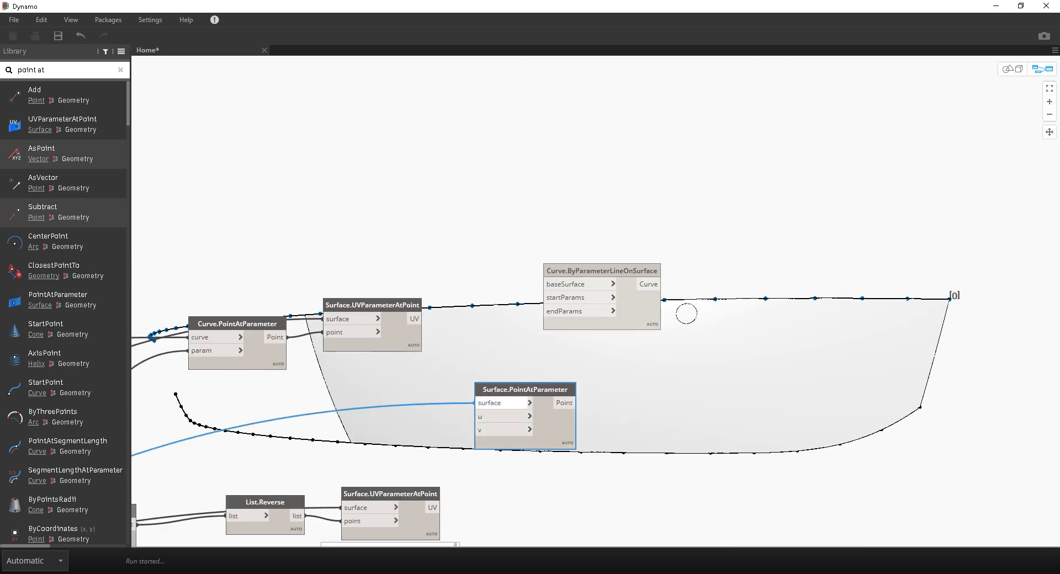
pyautogui.hotkey('ctrl', 'l')
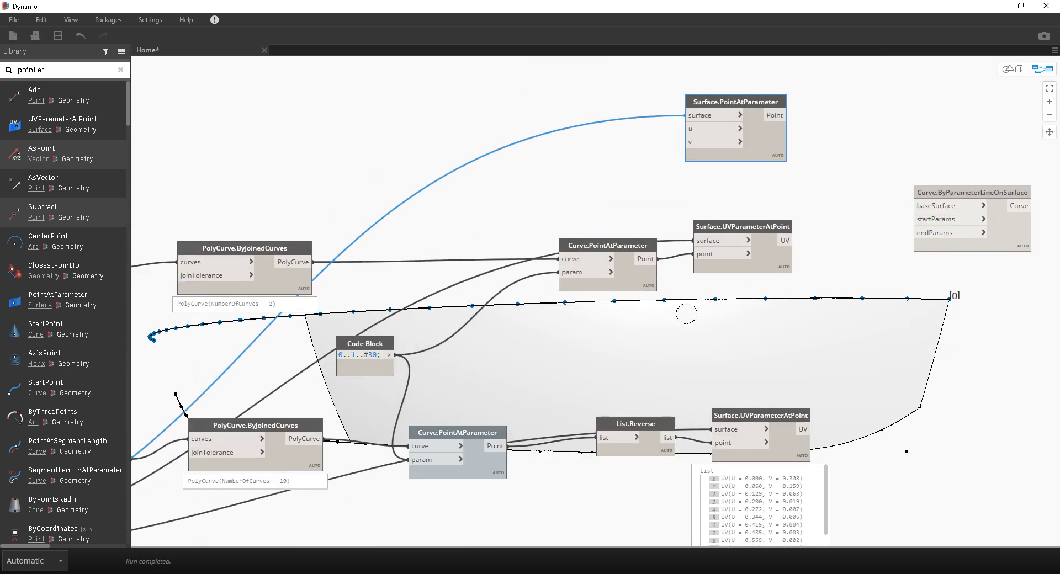
# Feed the 0..1..#30 Code Block into u and v of Surface.PointAtParameter and set its lacing to Cross Product.
pyautogui.moveTo(389, 354); pyautogui.dragTo(689, 129)
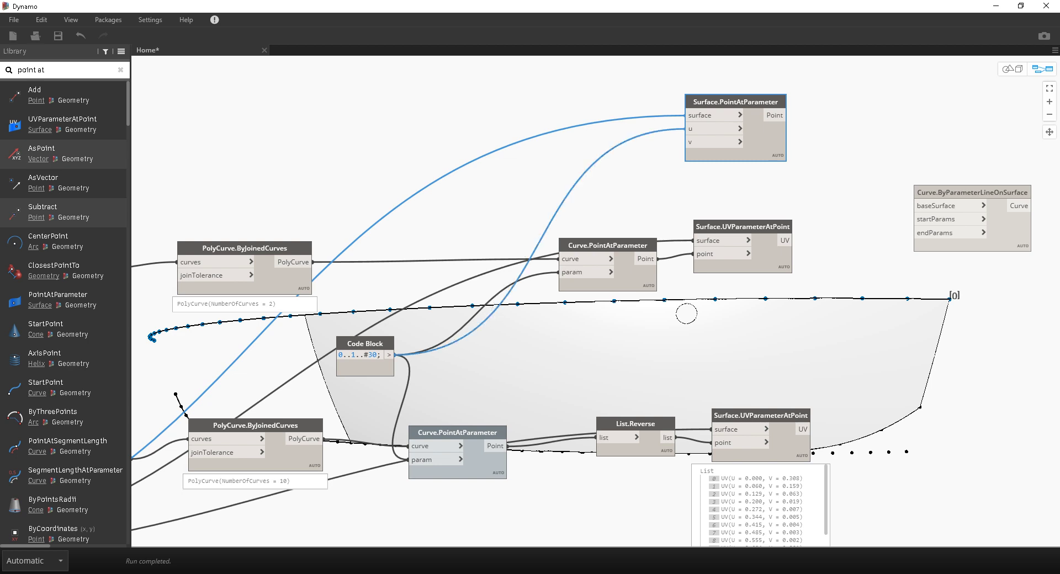
pyautogui.moveTo(390, 355); pyautogui.dragTo(689, 142)
pyautogui.rightClick(759, 134)
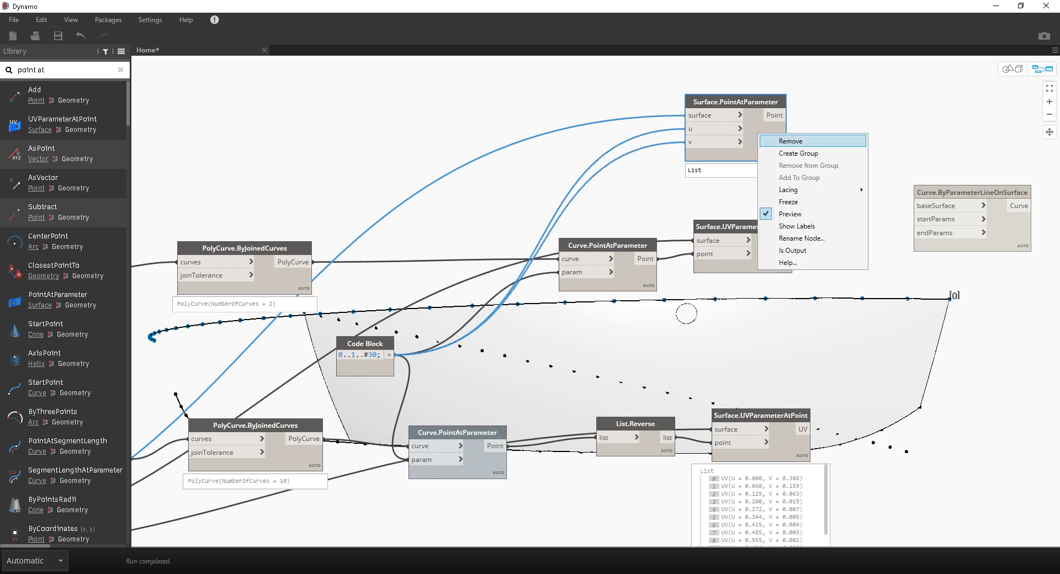
pyautogui.moveTo(789, 190)
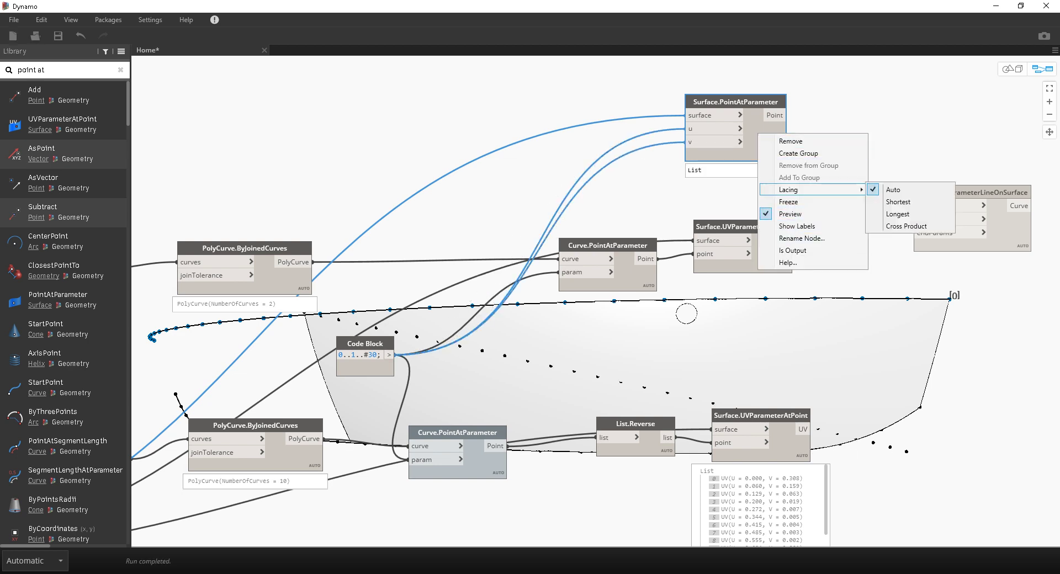
pyautogui.click(907, 226)
pyautogui.moveTo(850, 193); pyautogui.dragTo(799, 201, button='middle')
pyautogui.moveTo(702, 110); pyautogui.dragTo(684, 86)
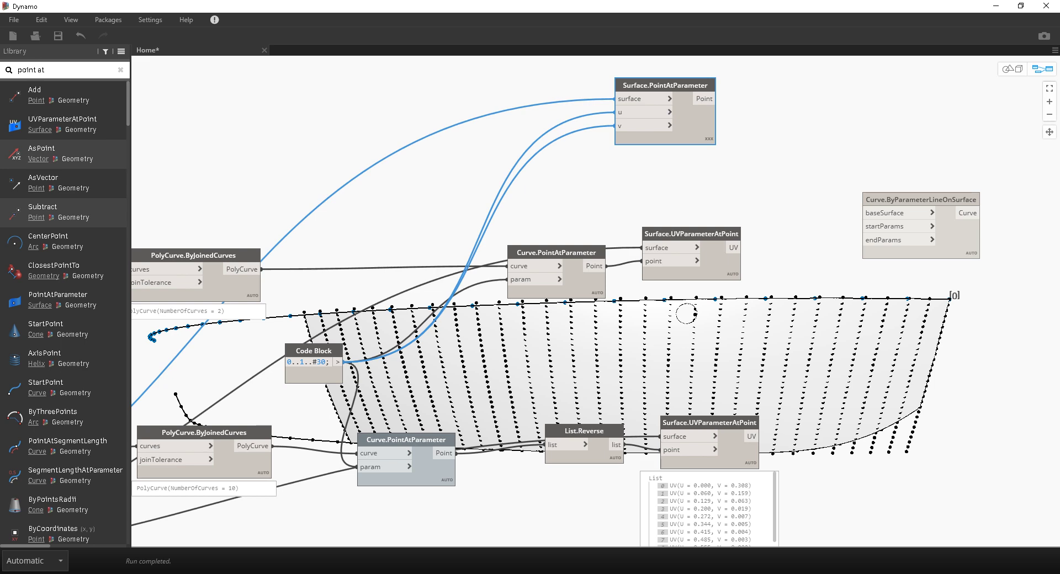
# Delete Surface.PointAtParameter and move Curve.ByParameterLineOnSurface slightly higher.
pyautogui.press('Delete')
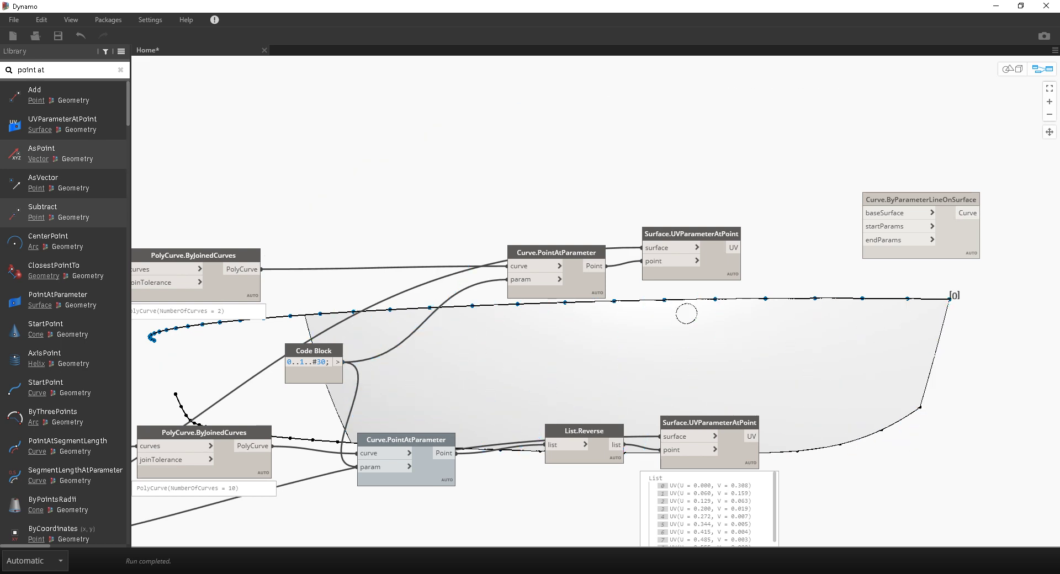
pyautogui.moveTo(921, 199); pyautogui.dragTo(923, 173)
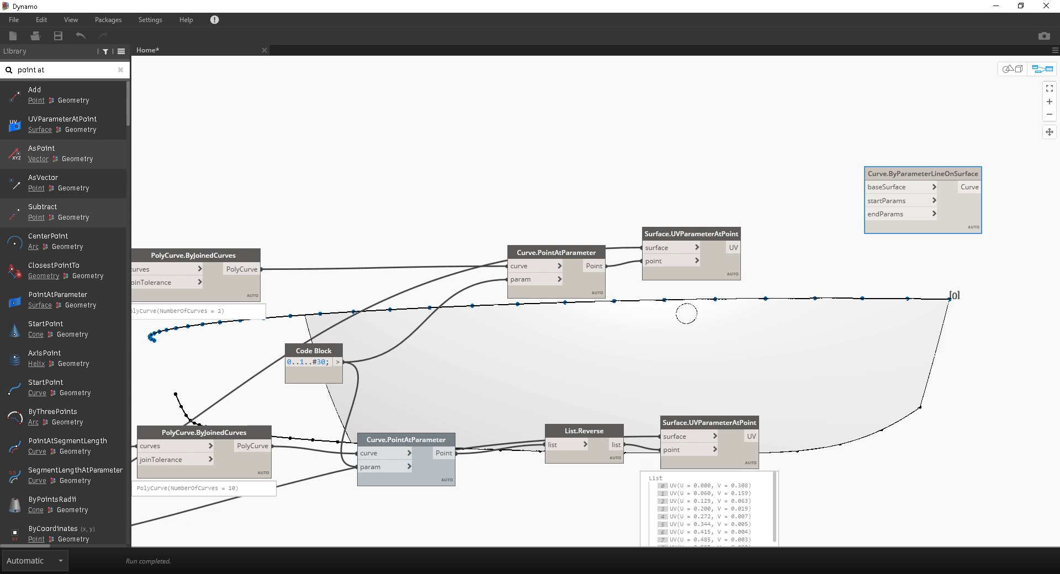
# Feed the one-element Select from Alias geometry into the baseSurface input of Curve.ByParameterLineOnSurface.
pyautogui.moveTo(338, 231); pyautogui.dragTo(463, 207, button='middle')
pyautogui.scroll(-5, 463, 207)
pyautogui.moveTo(150, 343); pyautogui.dragTo(409, 295, button='middle')
pyautogui.scroll(4, 408, 295)
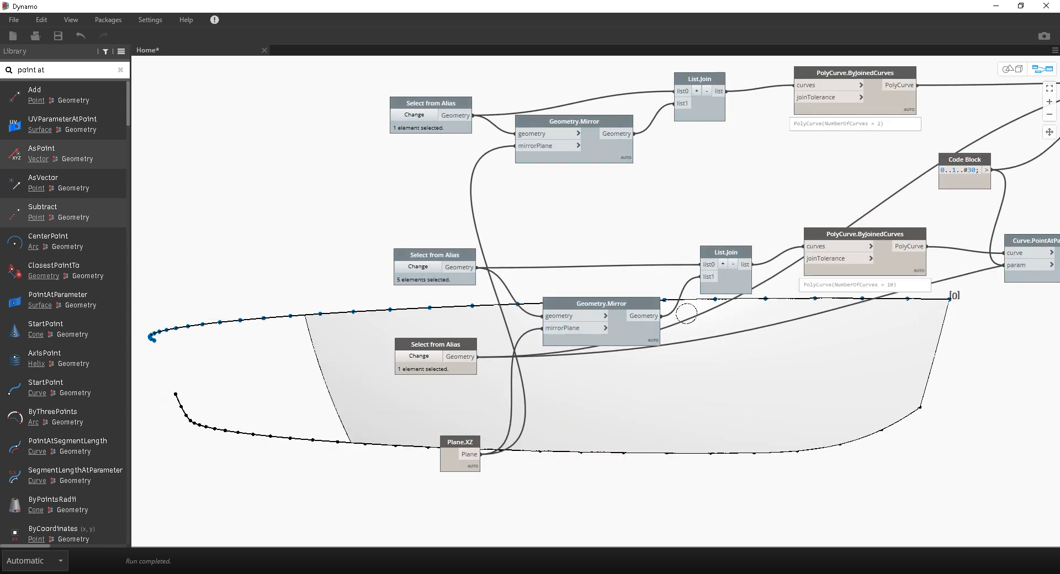
pyautogui.click(460, 357)
pyautogui.moveTo(817, 127); pyautogui.dragTo(439, 292, button='middle')
pyautogui.moveTo(903, 165); pyautogui.dragTo(631, 151, button='middle')
# Connect the upper Surface.UVParameterAtPoint output to startParams and the lower one to endParams of Curve.ByParameterLineOnSurface.
pyautogui.click(461, 200)
pyautogui.click(496, 207)
pyautogui.click(618, 164)
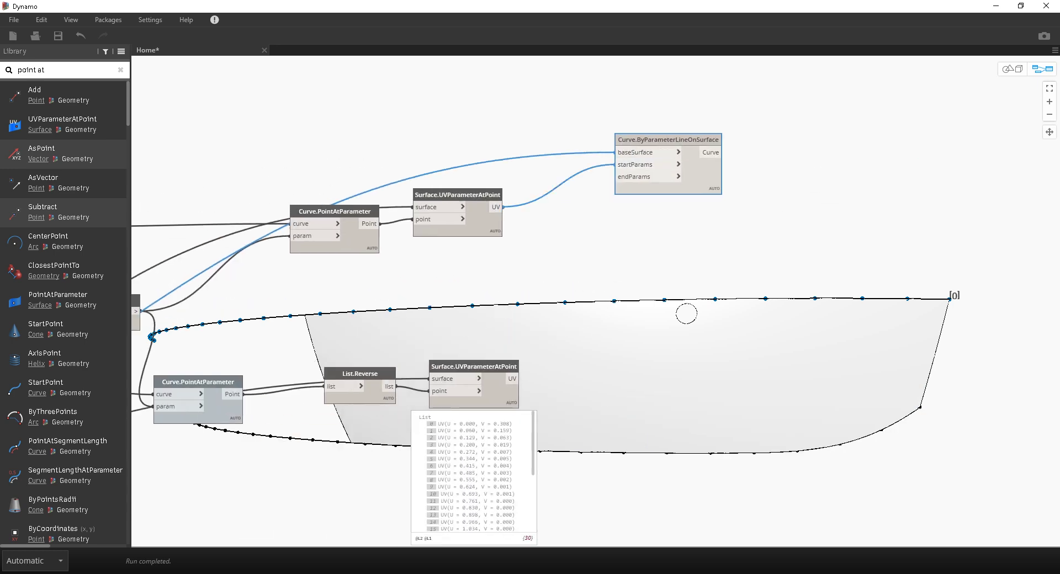
pyautogui.click(512, 379)
pyautogui.click(619, 177)
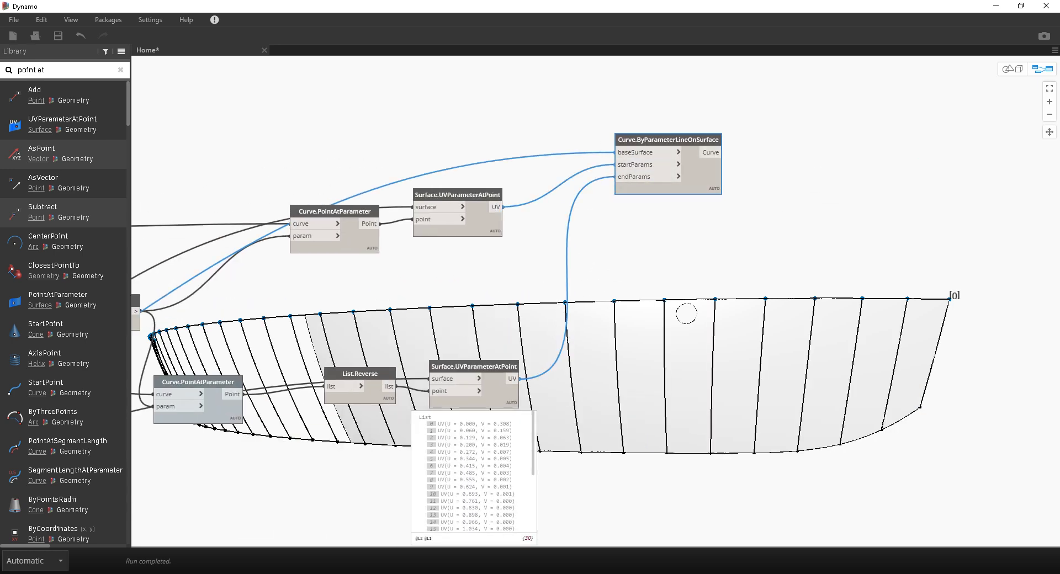
pyautogui.scroll(1, 497, 298)
pyautogui.moveTo(497, 298); pyautogui.dragTo(445, 309, button='middle')
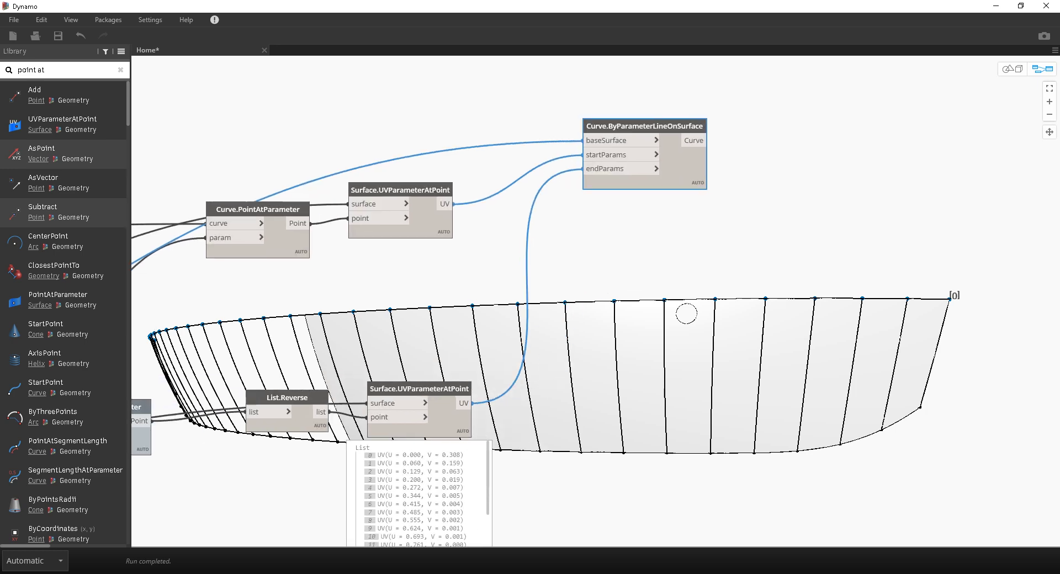
# Tidy the graph by shifting Curve.ByParameterLineOnSurface and moving the lower Surface.UVParameterAtPoint, List.Reverse and Curve.PointAtParameter closer to the upper branch.
pyautogui.moveTo(643, 127); pyautogui.dragTo(615, 116)
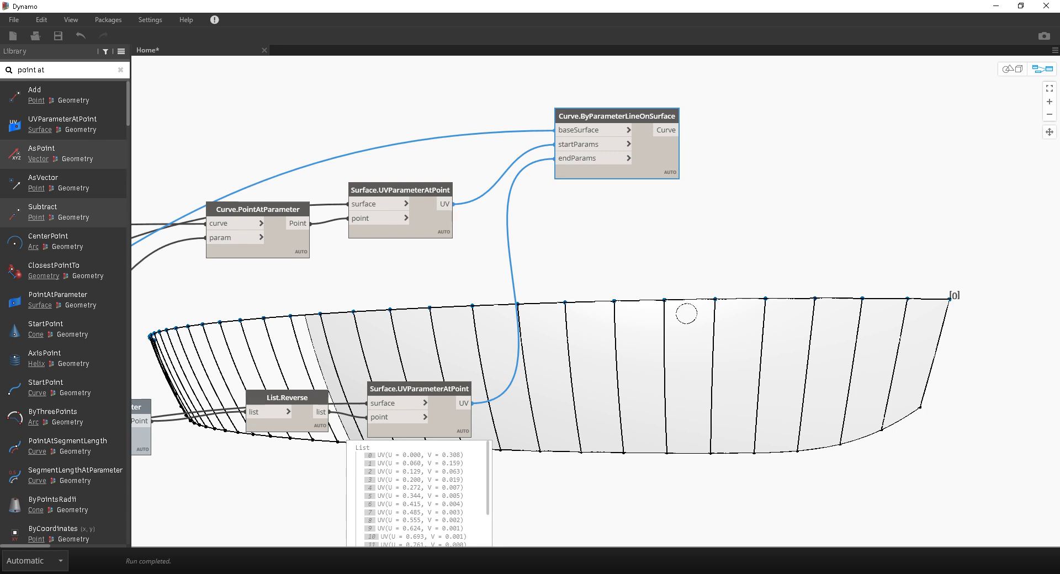
pyautogui.moveTo(469, 342); pyautogui.dragTo(647, 312, button='middle')
pyautogui.click(639, 417)
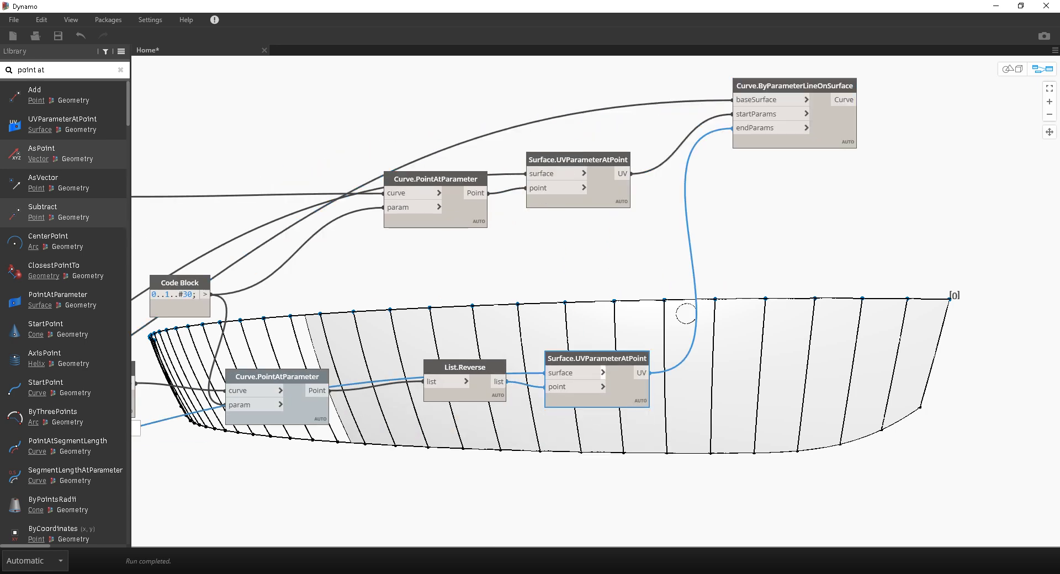
pyautogui.moveTo(599, 359); pyautogui.dragTo(586, 272)
pyautogui.moveTo(465, 367); pyautogui.dragTo(455, 309)
pyautogui.moveTo(458, 276); pyautogui.dragTo(288, 316, button='middle')
pyautogui.moveTo(796, 136); pyautogui.dragTo(302, 350)
pyautogui.moveTo(292, 220); pyautogui.dragTo(410, 195)
pyautogui.moveTo(410, 196); pyautogui.dragTo(862, 125, button='middle')
pyautogui.moveTo(574, 367); pyautogui.dragTo(721, 256)
pyautogui.scroll(4, 438, 237)
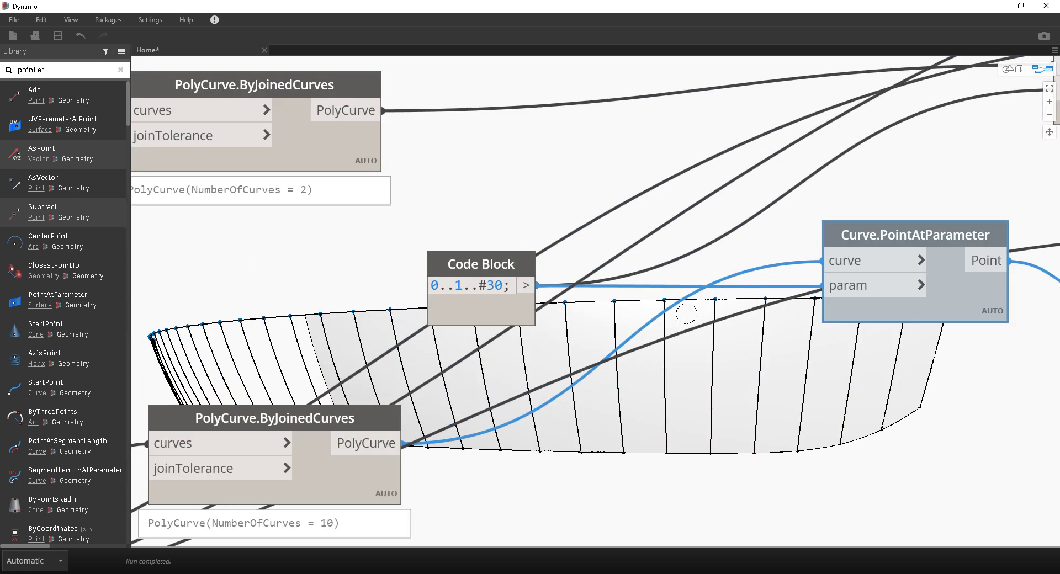
# Move the 0..1..#30 Code Block below the lower branch, just past the lower PolyCurve.ByJoinedCurves.
pyautogui.moveTo(481, 264); pyautogui.dragTo(653, 467)
pyautogui.moveTo(653, 468); pyautogui.dragTo(616, 329, button='middle')
pyautogui.moveTo(615, 331); pyautogui.dragTo(591, 402)
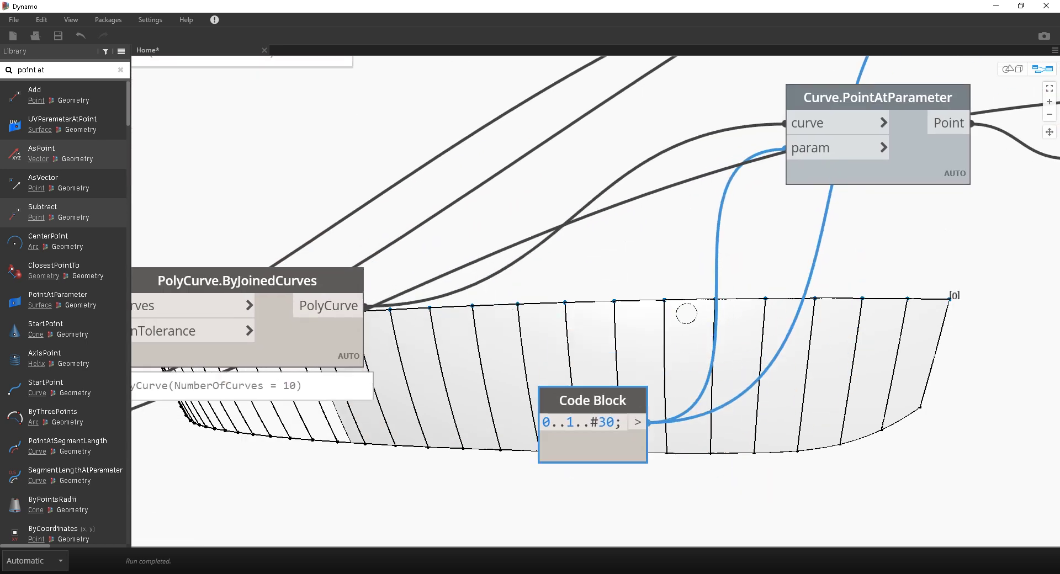
pyautogui.moveTo(591, 401); pyautogui.dragTo(629, 292, button='middle')
pyautogui.click(381, 277)
pyautogui.moveTo(629, 292); pyautogui.dragTo(577, 302)
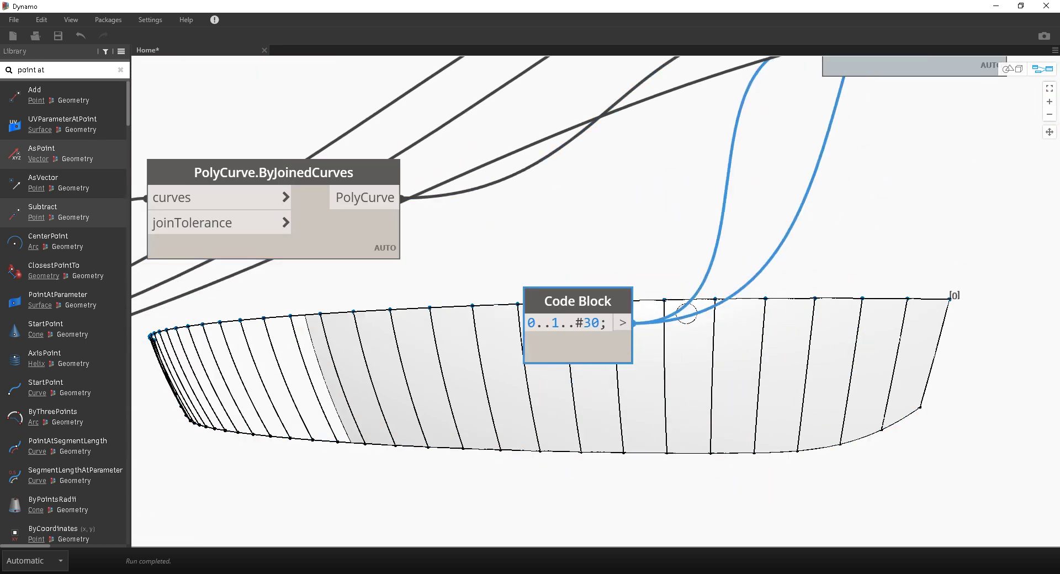
# Change the Code Block range to 0..1..#40.
pyautogui.scroll(3, 686, 313)
pyautogui.click(687, 313)
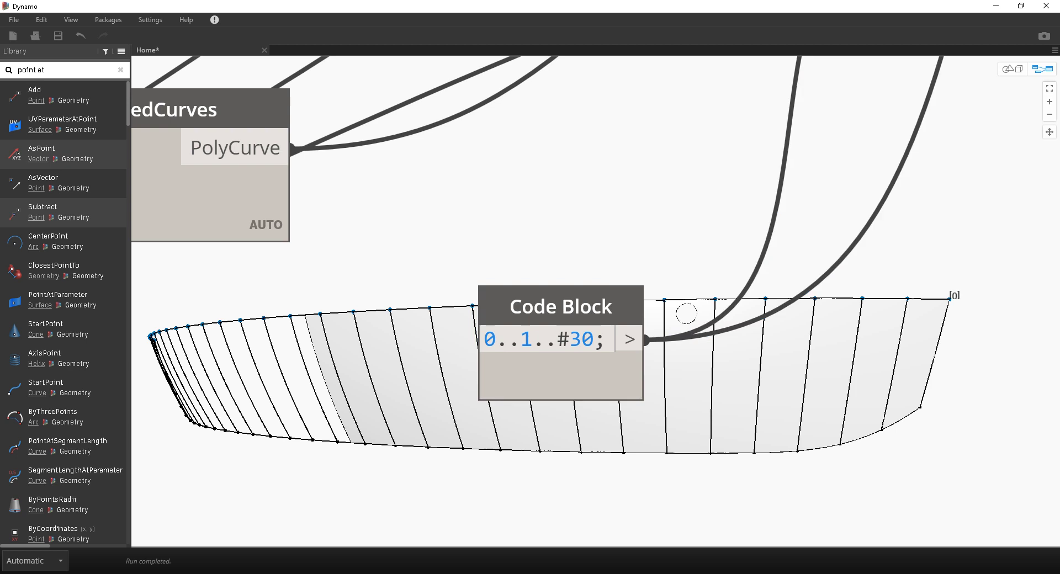
pyautogui.moveTo(569, 339); pyautogui.dragTo(596, 339)
pyautogui.write('40')
pyautogui.click(686, 314)
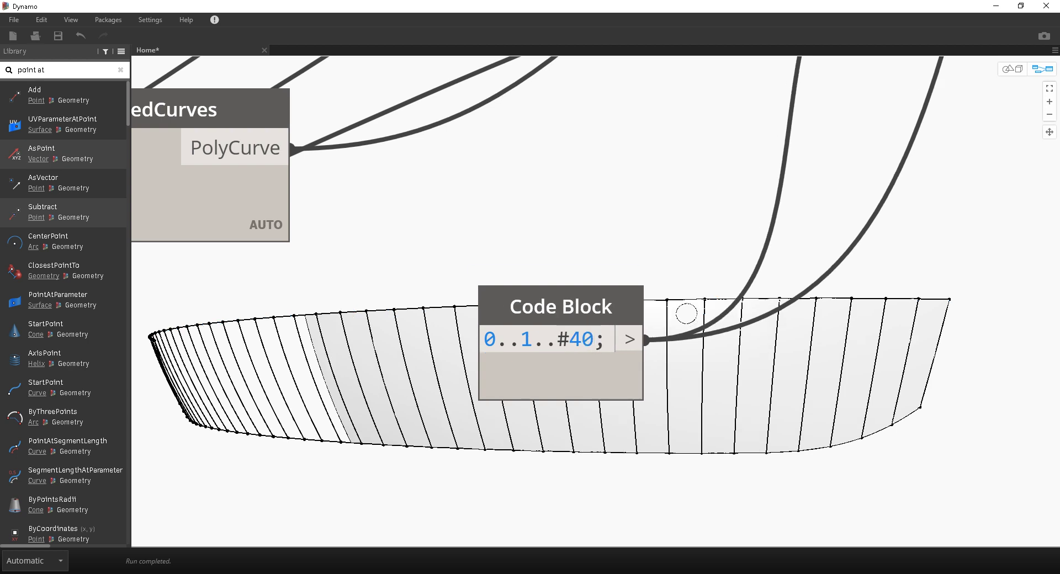
pyautogui.moveTo(687, 314); pyautogui.dragTo(674, 247, button='middle')
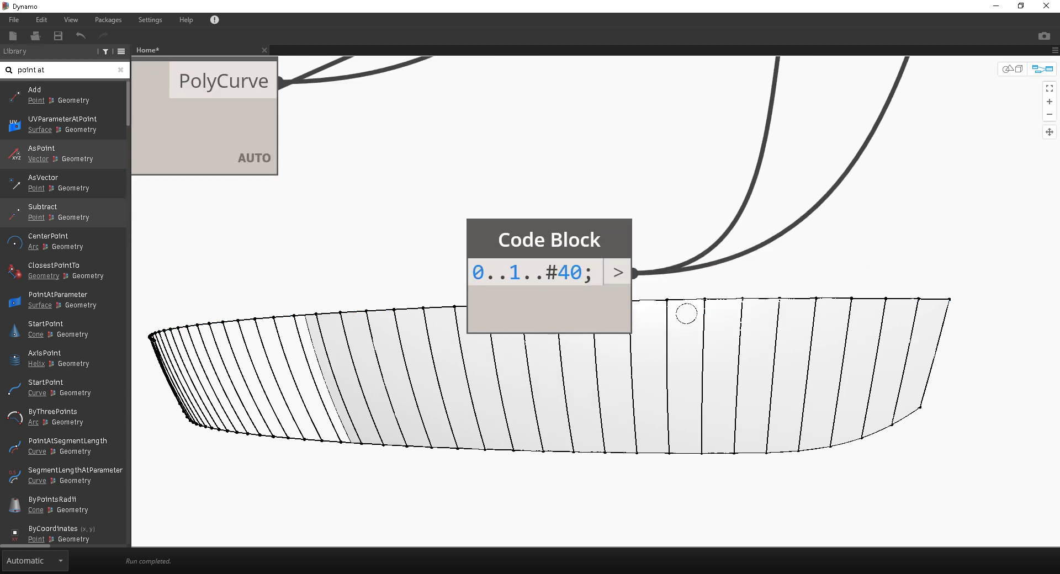
pyautogui.scroll(2, 686, 313)
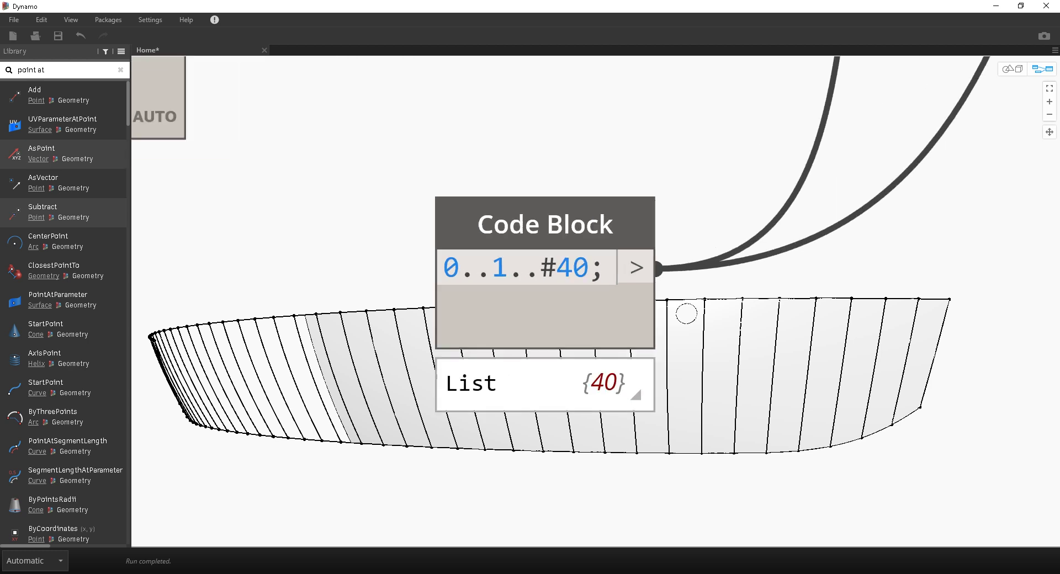
pyautogui.moveTo(686, 313); pyautogui.dragTo(708, 322, button='middle')
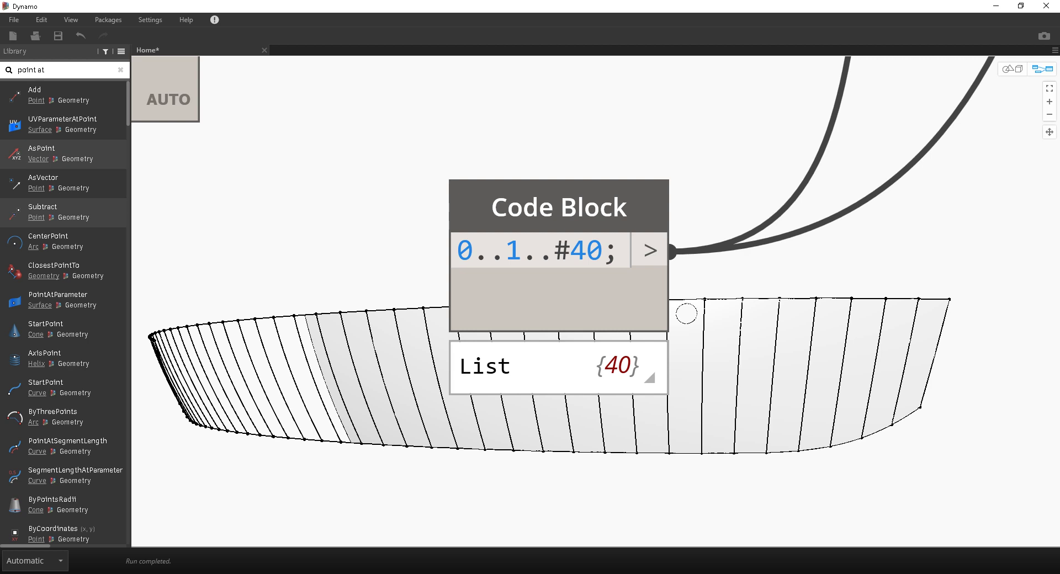
pyautogui.moveTo(604, 251); pyautogui.dragTo(572, 252)
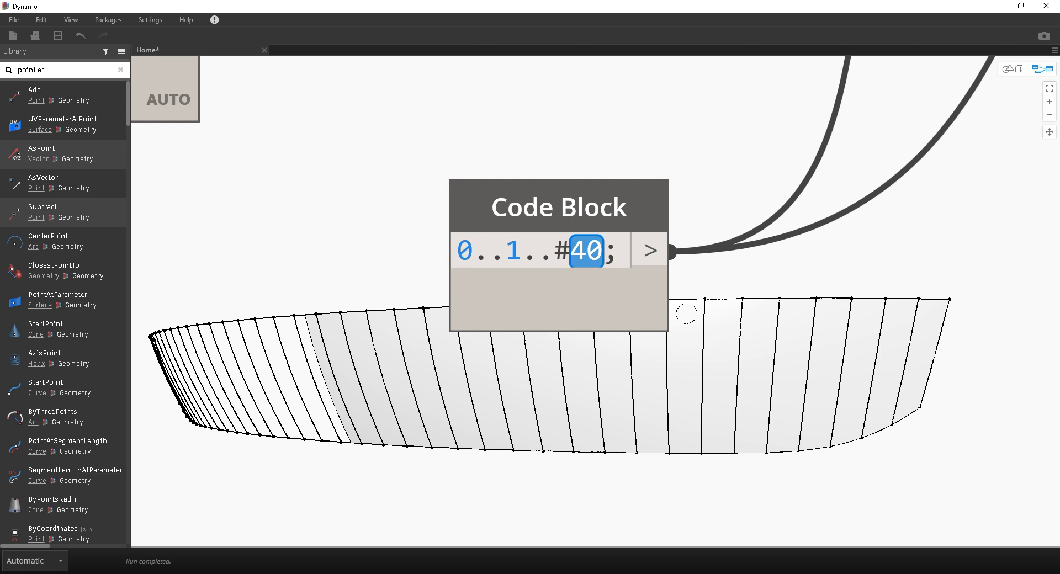
pyautogui.moveTo(686, 314); pyautogui.dragTo(748, 336, button='middle')
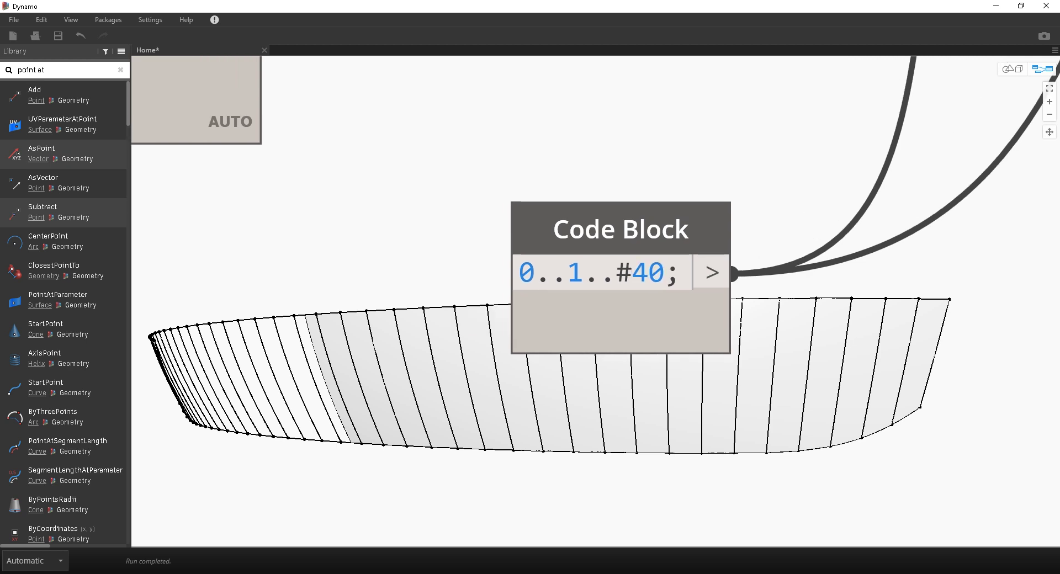
# Add an Integer Slider node from a "slide" search and place it in front of the Code Block.
pyautogui.click(120, 70)
pyautogui.click(83, 70)
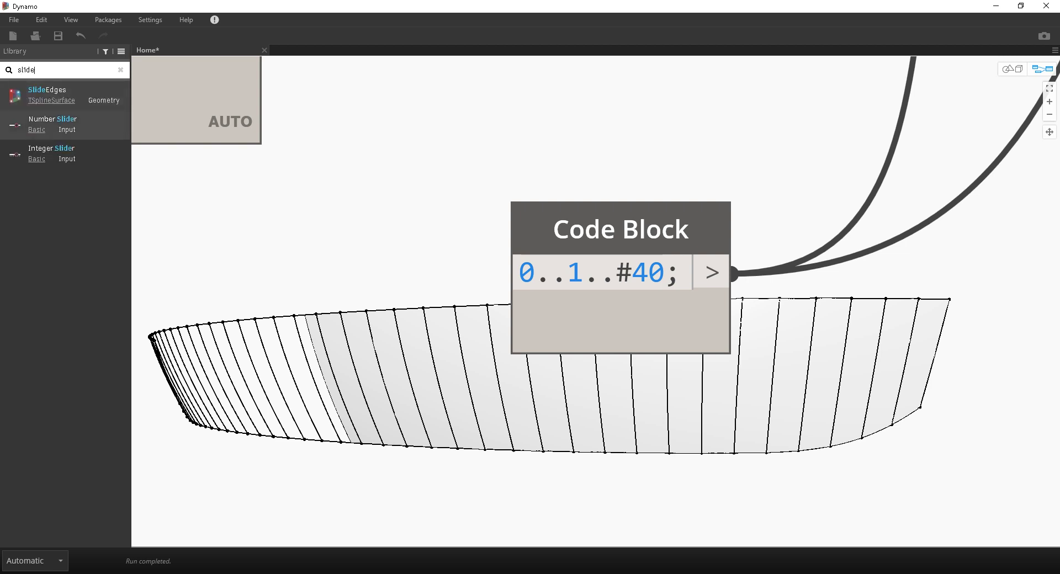
pyautogui.click(51, 149)
pyautogui.scroll(-3, 785, 276)
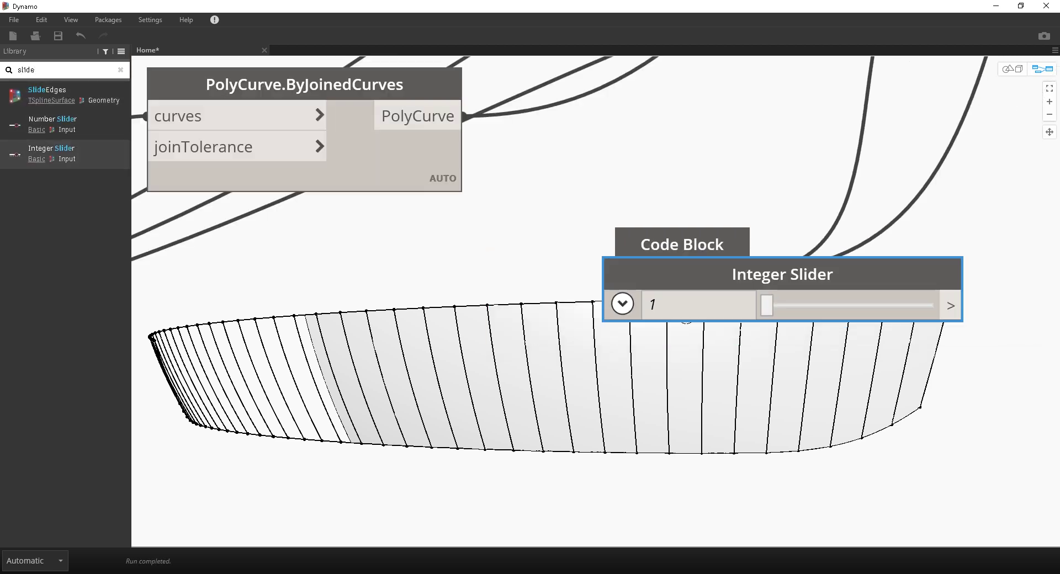
pyautogui.moveTo(781, 274); pyautogui.dragTo(391, 276)
pyautogui.scroll(3, 684, 310)
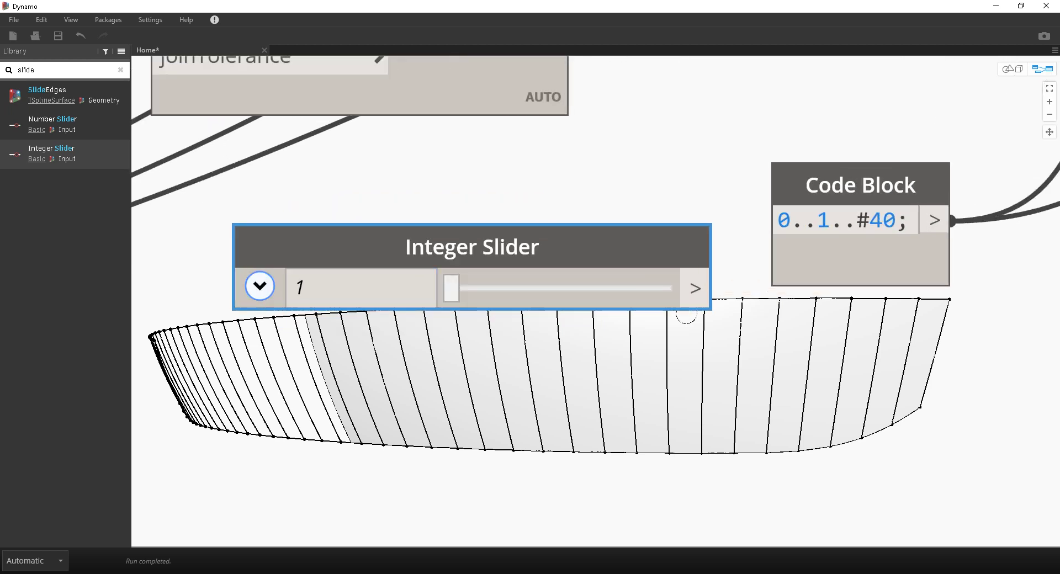
pyautogui.moveTo(323, 287); pyautogui.dragTo(305, 235, button='middle')
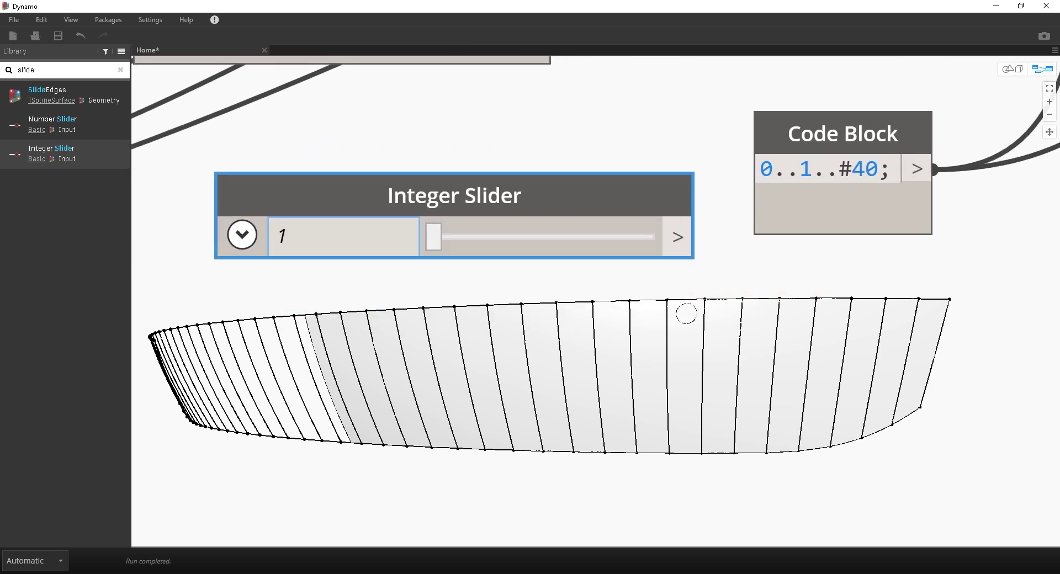
# Set the Integer Slider's minimum to 10, maximum to 50 and value to 32, and shift the node slightly farther from the Code Block.
pyautogui.click(242, 234)
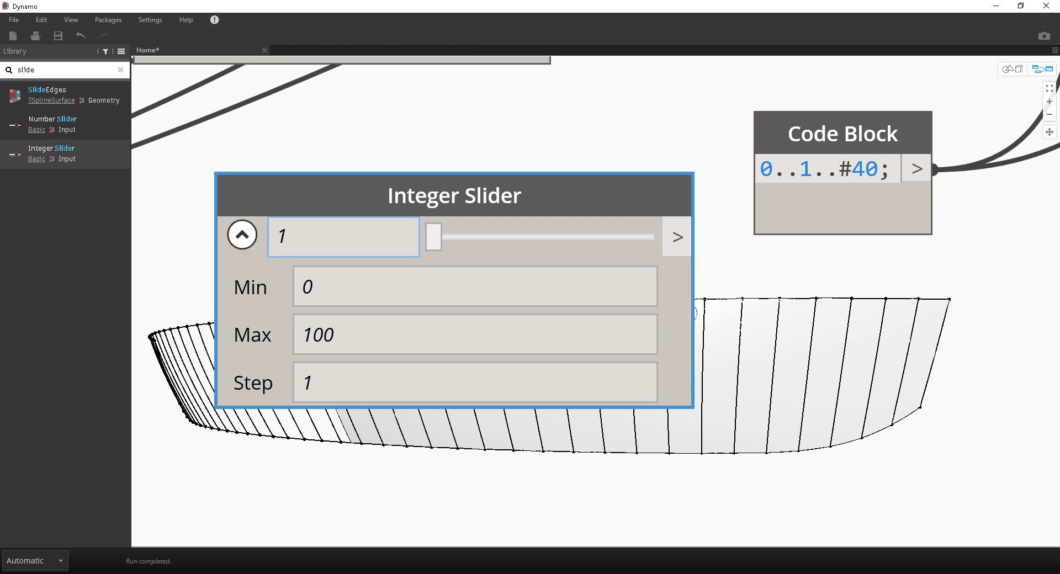
pyautogui.moveTo(433, 236); pyautogui.dragTo(467, 237)
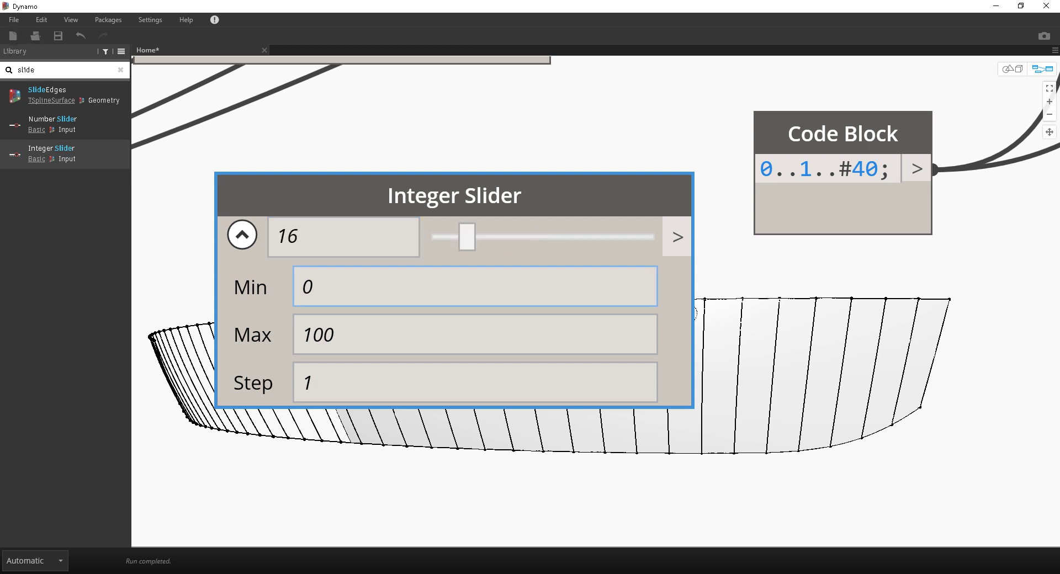
pyautogui.click(463, 287)
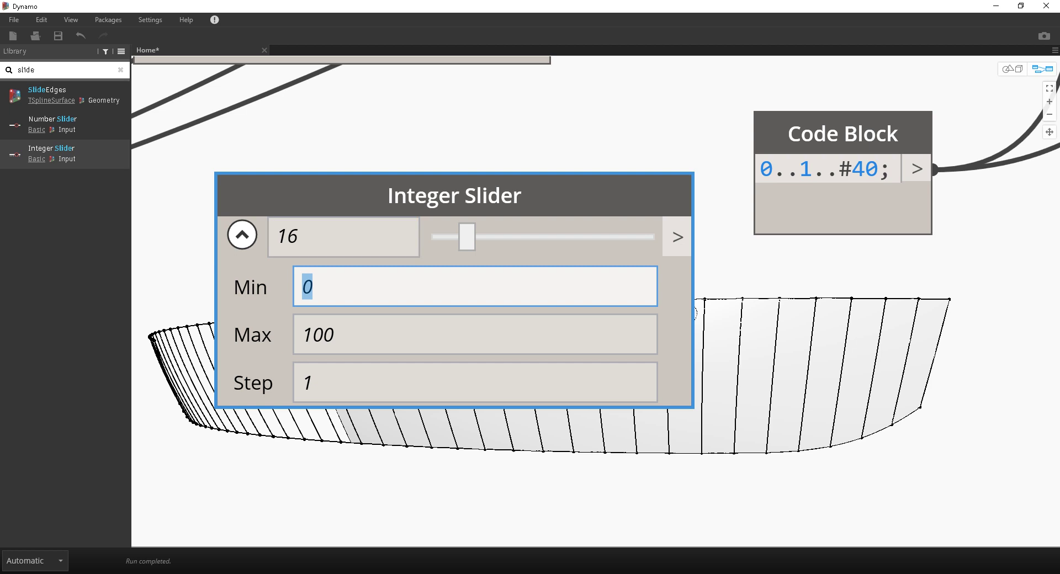
pyautogui.write('10')
pyautogui.click(464, 334)
pyautogui.write('50')
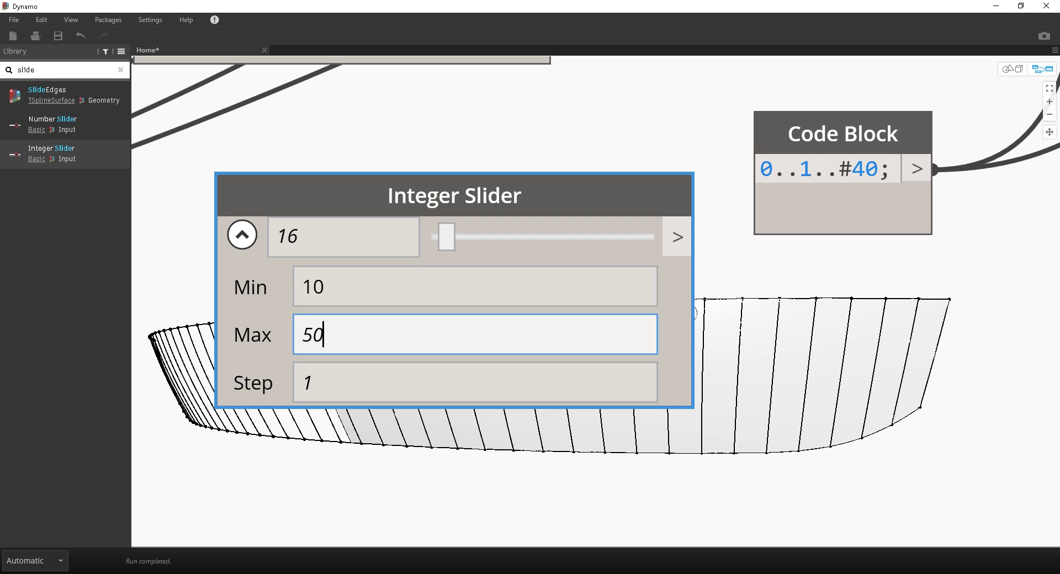
pyautogui.click(242, 235)
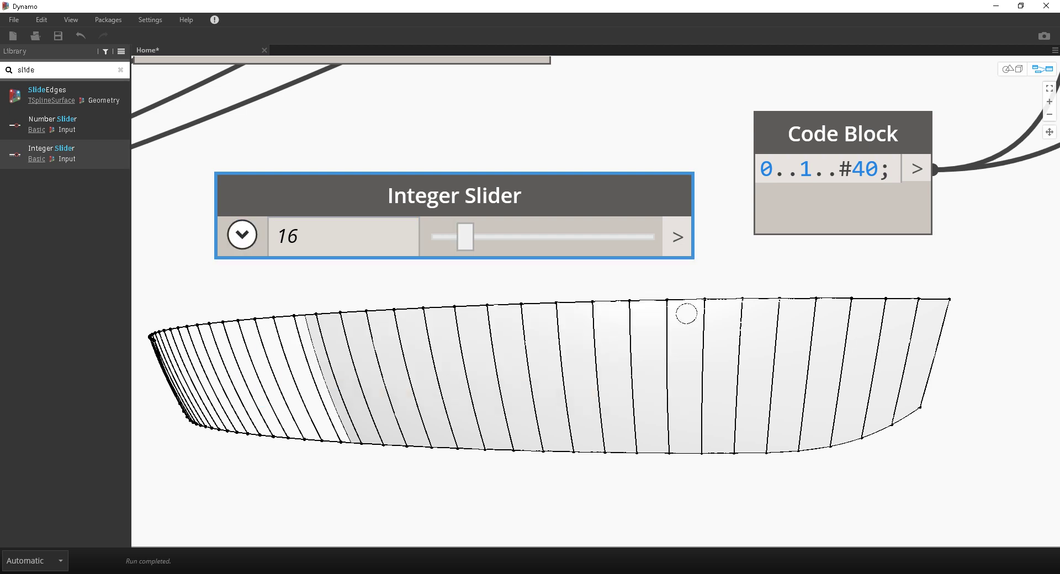
pyautogui.moveTo(455, 196); pyautogui.dragTo(414, 206)
pyautogui.moveTo(425, 246); pyautogui.dragTo(513, 246)
# Replace the fixed count in the Code Block with the variable n so it reads 0..1..#n.
pyautogui.moveTo(881, 169); pyautogui.dragTo(851, 169)
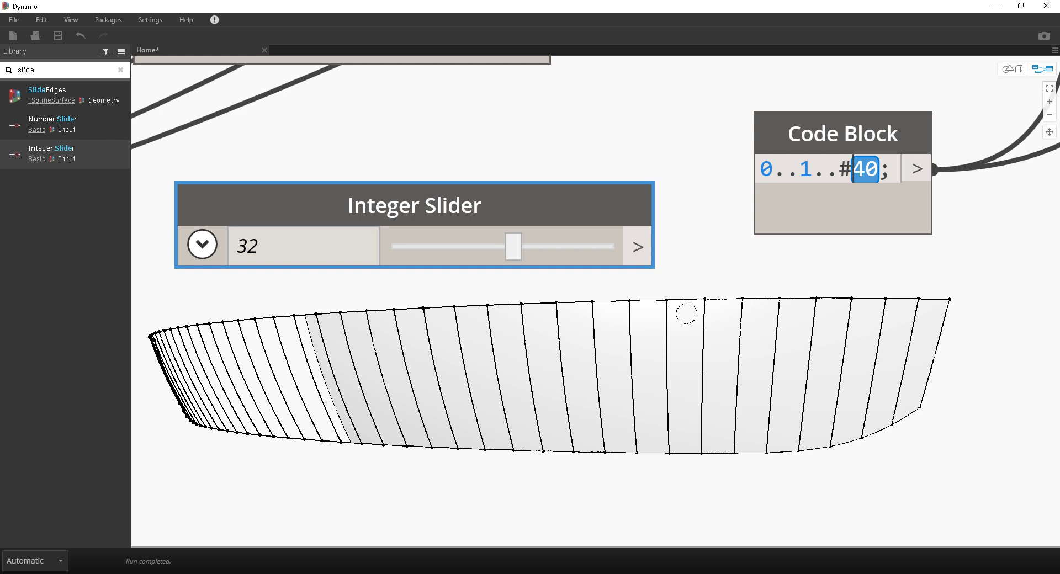
pyautogui.write('n')
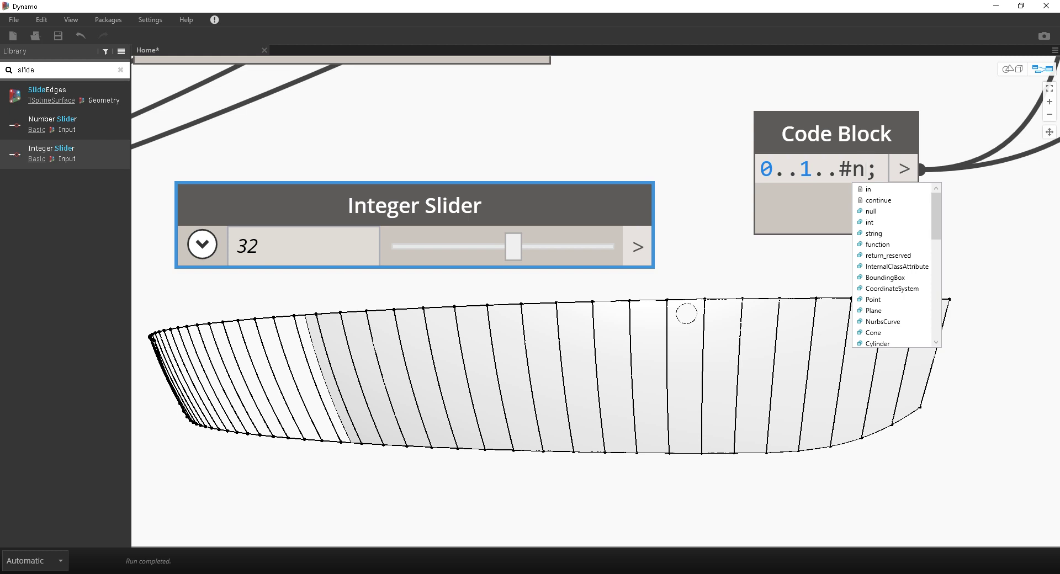
pyautogui.hotkey('shift', 'Left')
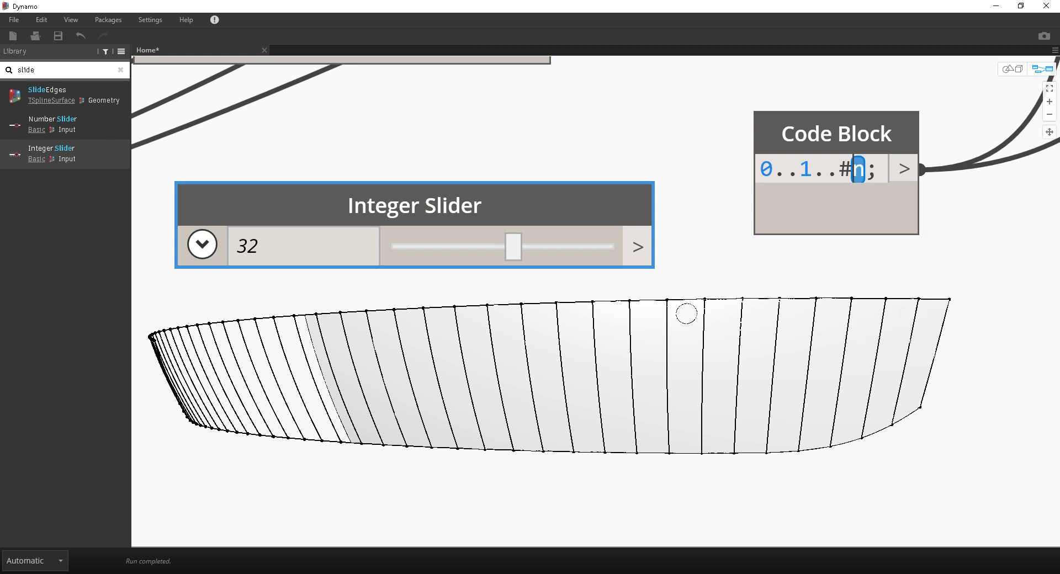
pyautogui.click(800, 169)
pyautogui.hotkey('shift', 'Right')
pyautogui.press('Right')
pyautogui.press('Right')
pyautogui.press('Right')
pyautogui.press('Right')
pyautogui.hotkey('shift', 'Right')
pyautogui.click(687, 314)
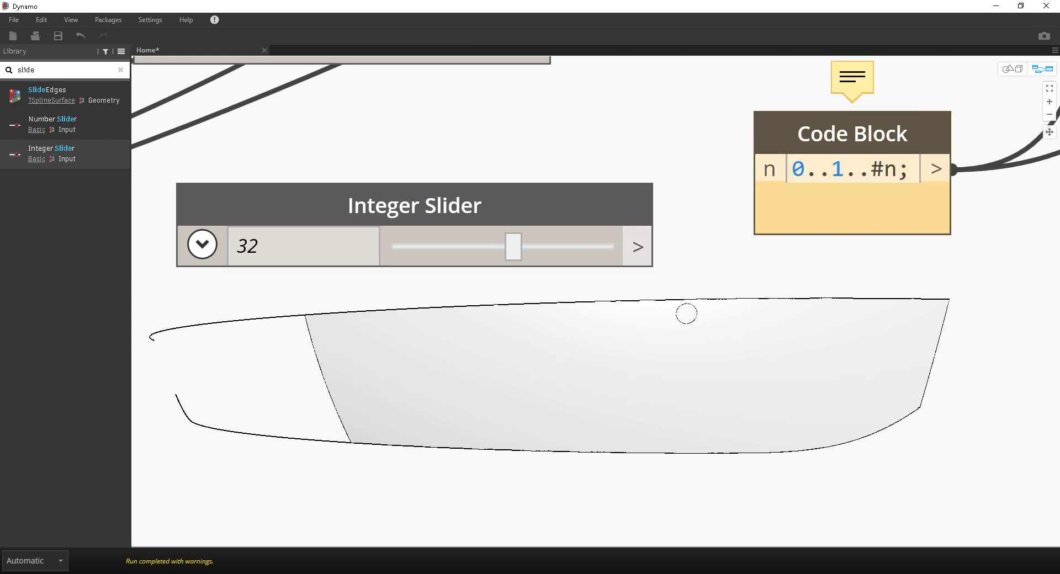
pyautogui.scroll(-2, 536, 271)
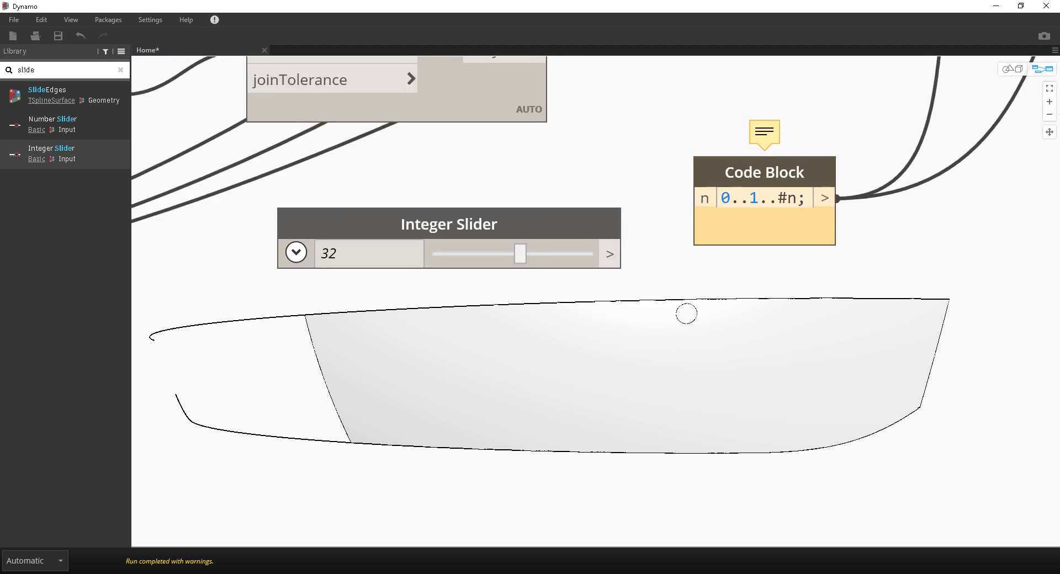
pyautogui.doubleClick(687, 313)
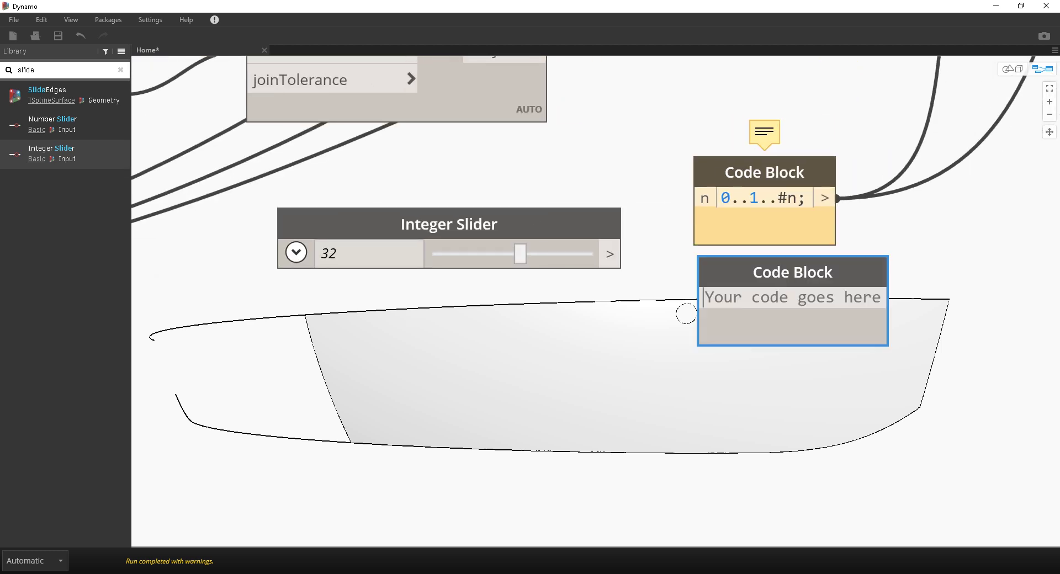
pyautogui.moveTo(792, 273); pyautogui.dragTo(777, 315)
pyautogui.press('Delete')
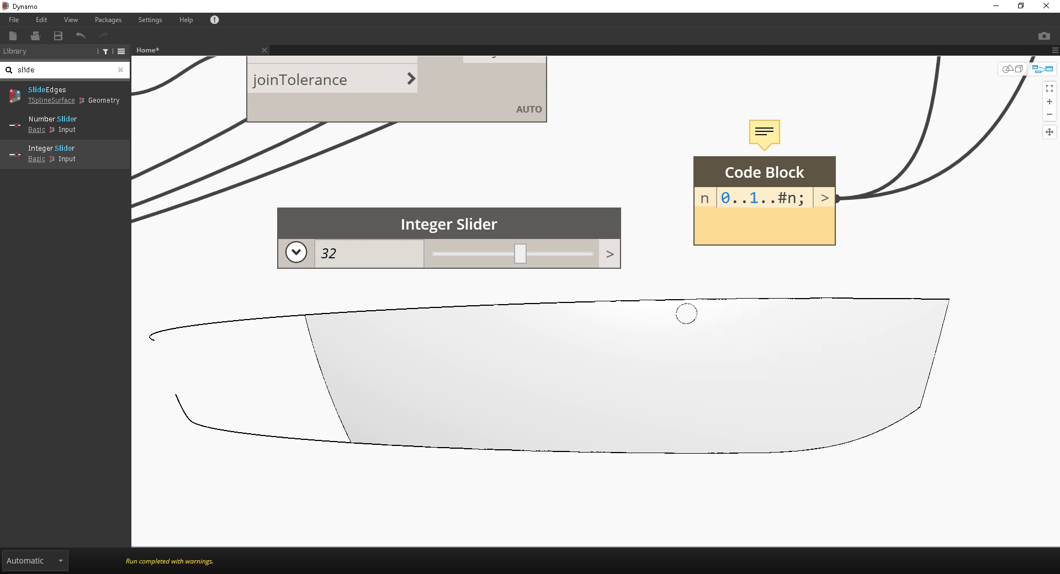
# Connect the Integer Slider to the Code Block's n input and set the slider to 30.
pyautogui.click(610, 254)
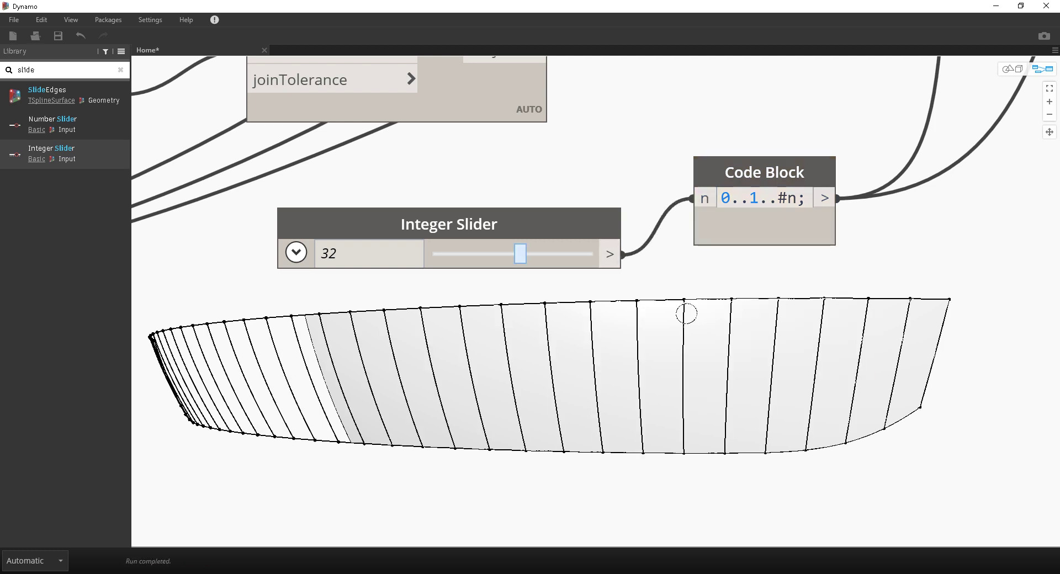
pyautogui.moveTo(520, 254)
pyautogui.mouseDown()
pyautogui.moveTo(586, 253)
pyautogui.moveTo(514, 253)
pyautogui.mouseUp()
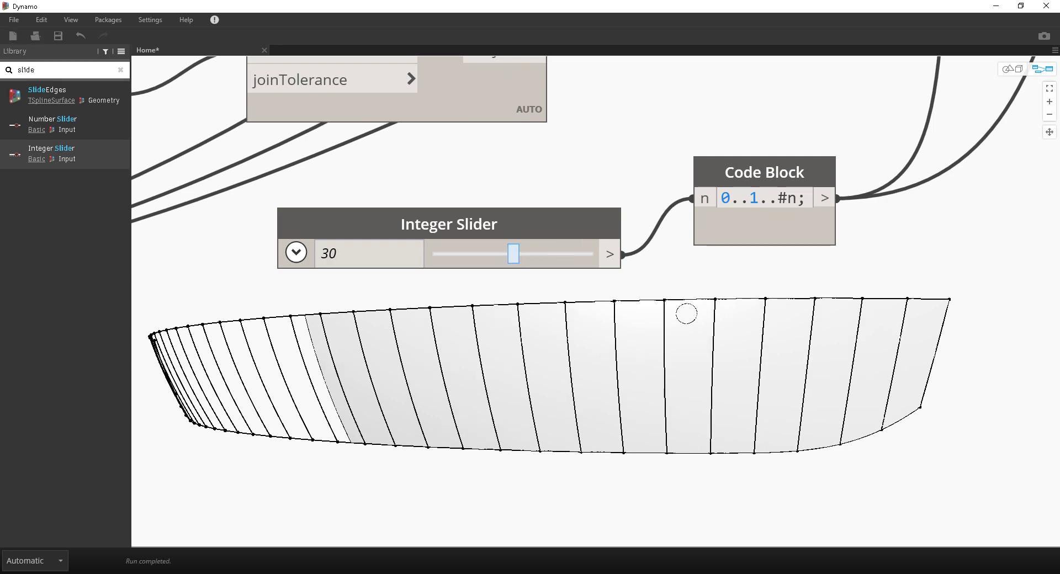
pyautogui.moveTo(552, 202); pyautogui.dragTo(417, 339, button='middle')
pyautogui.scroll(-10, 417, 339)
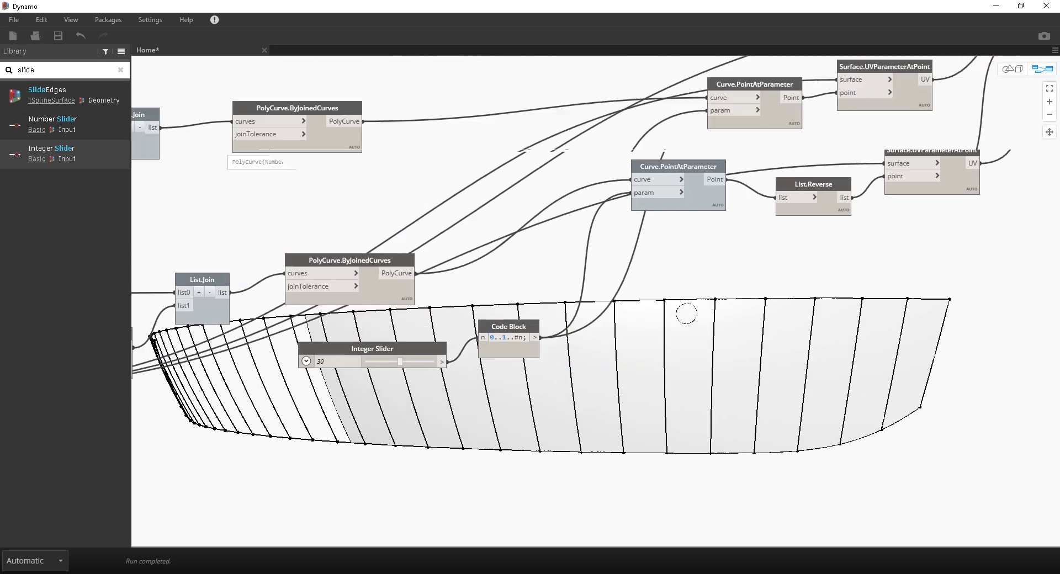
# Shrink the Dynamo window from full screen and place it over the Alias scene with the Curve.ByParameterLineOnSurface node in sight.
pyautogui.moveTo(850, 220); pyautogui.dragTo(268, 373, button='middle')
pyautogui.moveTo(499, 150); pyautogui.dragTo(484, 165)
pyautogui.scroll(3, 483, 272)
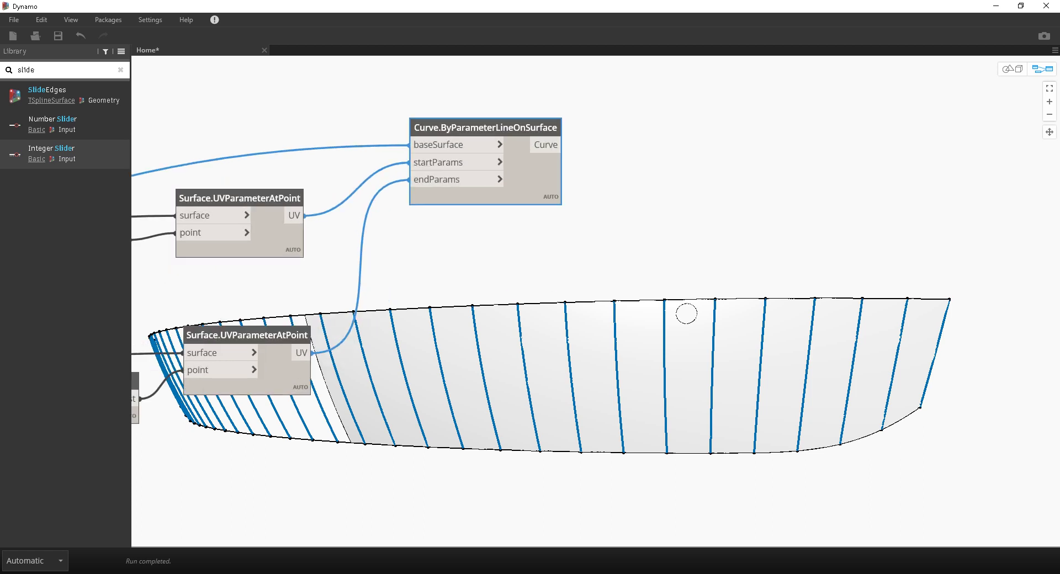
pyautogui.moveTo(483, 272); pyautogui.dragTo(533, 278, button='middle')
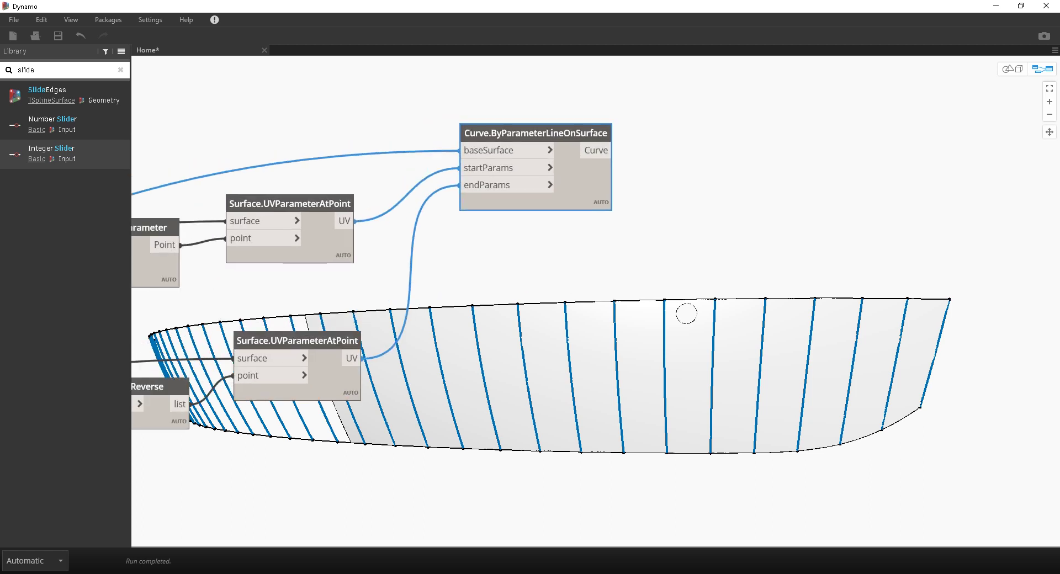
pyautogui.press('super+Down')
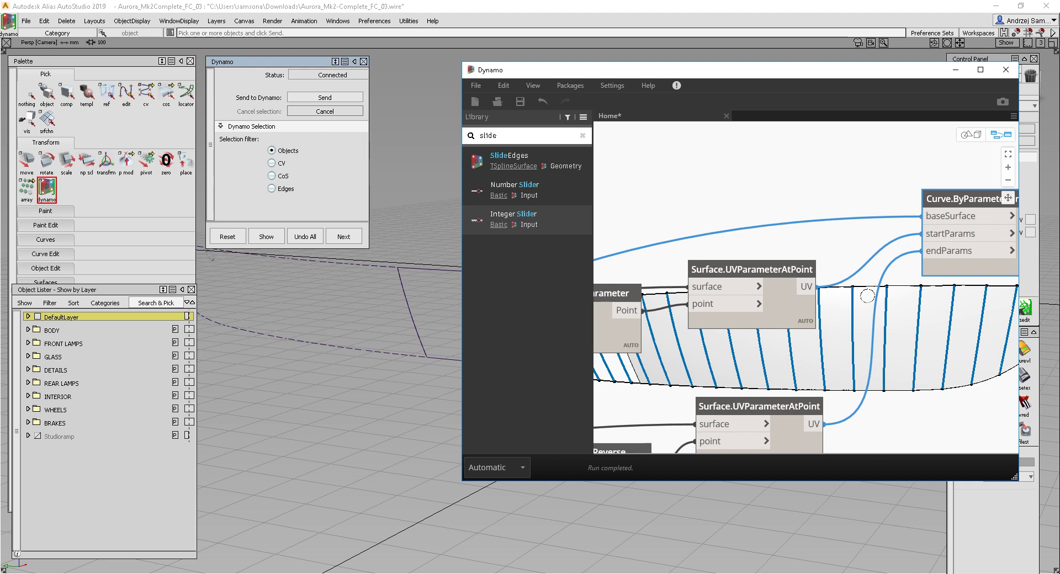
pyautogui.moveTo(783, 72); pyautogui.dragTo(507, 110)
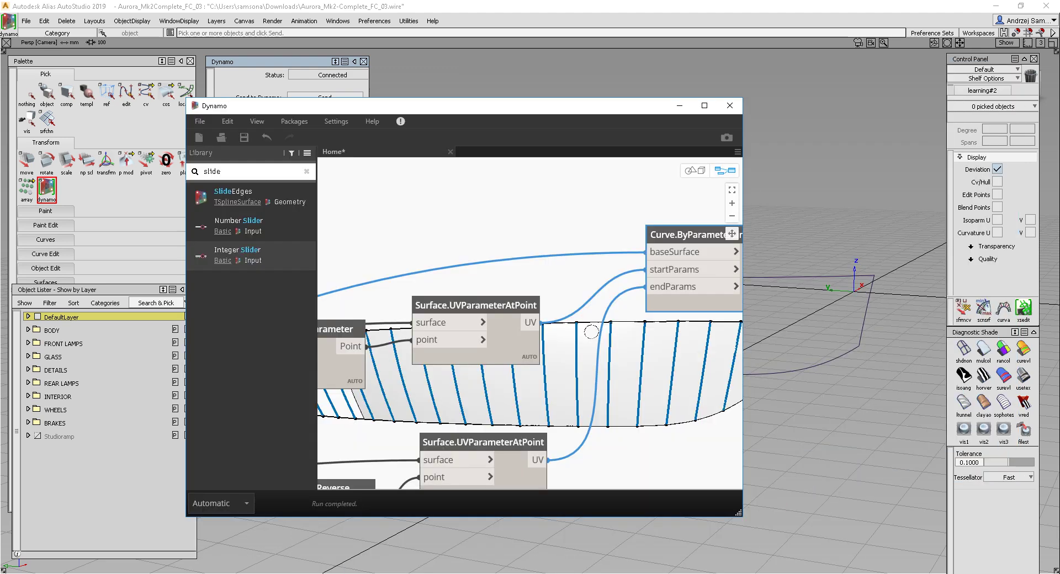
pyautogui.moveTo(592, 331); pyautogui.dragTo(355, 346, button='middle')
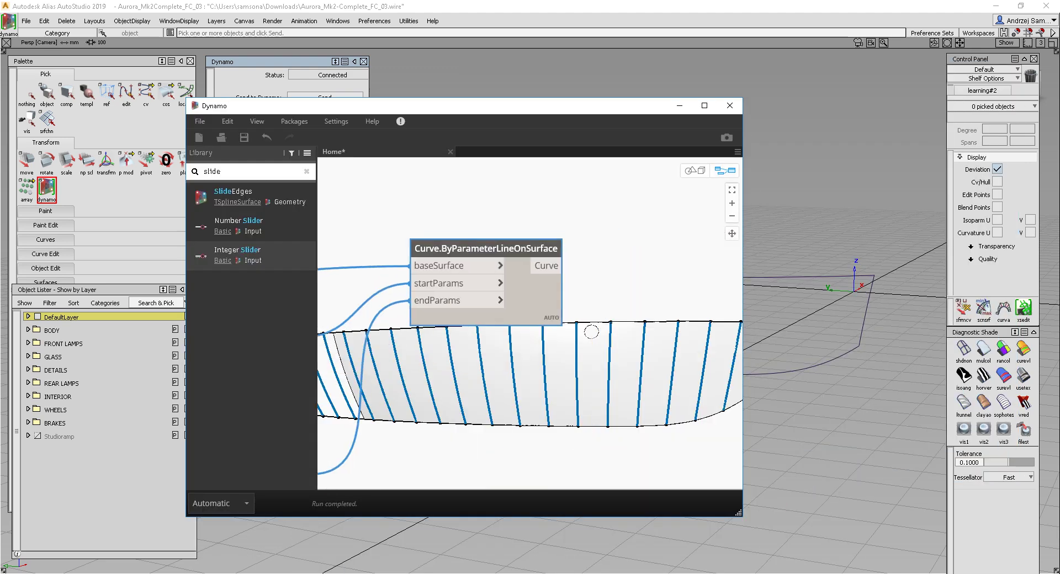
# Clear the library search and add a Bake to Alias node beside the Curve.ByParameterLineOnSurface node.
pyautogui.click(306, 172)
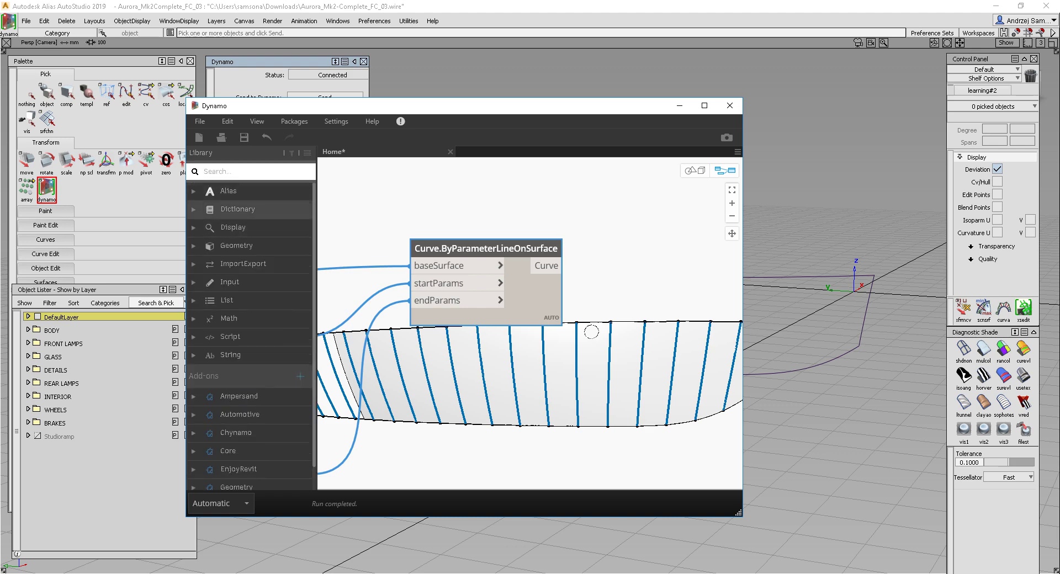
pyautogui.click(229, 191)
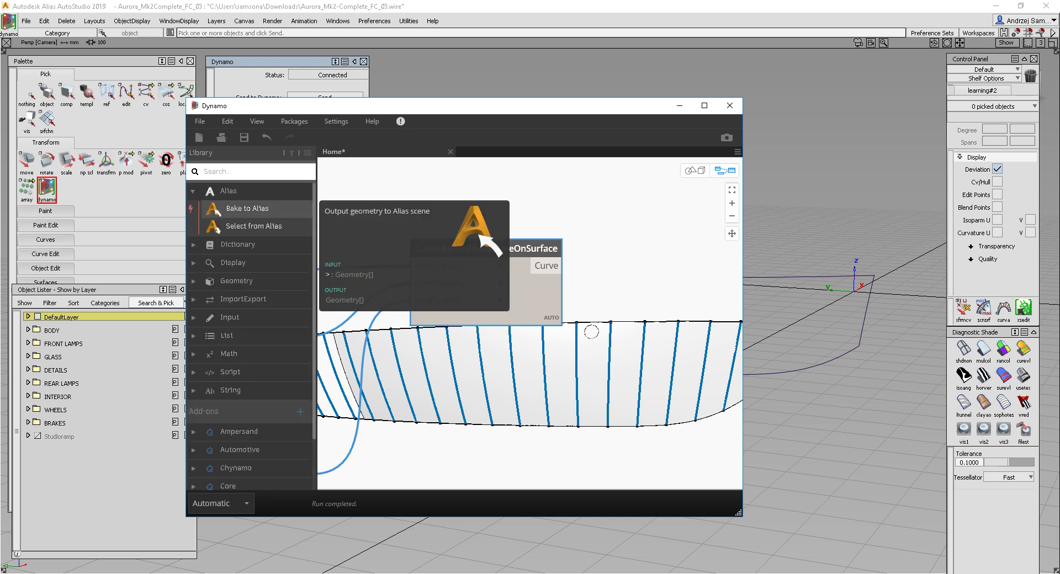
pyautogui.click(247, 208)
pyautogui.moveTo(547, 339); pyautogui.dragTo(660, 260)
pyautogui.scroll(1, 660, 259)
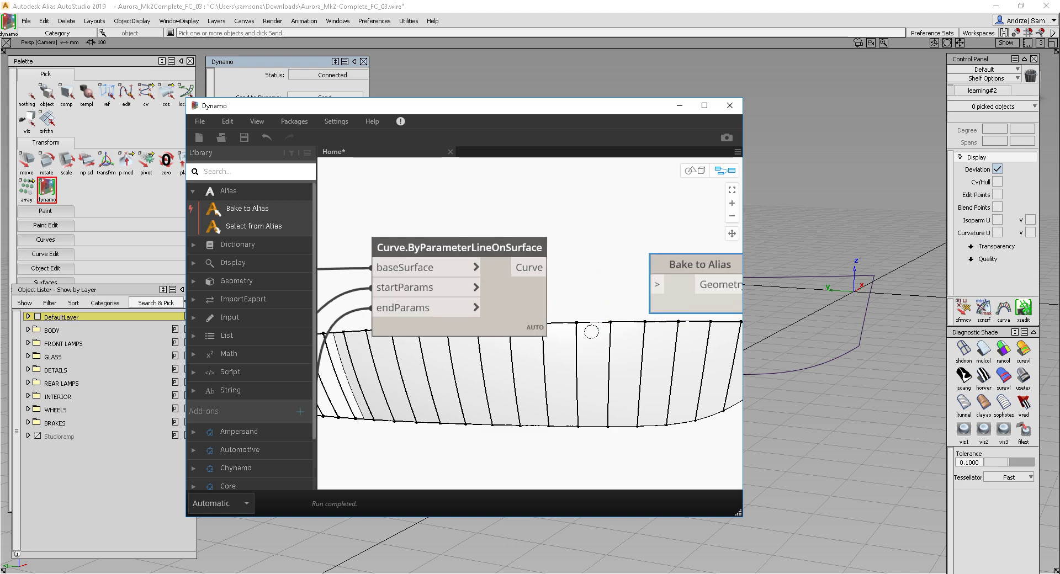
pyautogui.moveTo(661, 259); pyautogui.dragTo(609, 317, button='middle')
pyautogui.moveTo(590, 332); pyautogui.dragTo(561, 306)
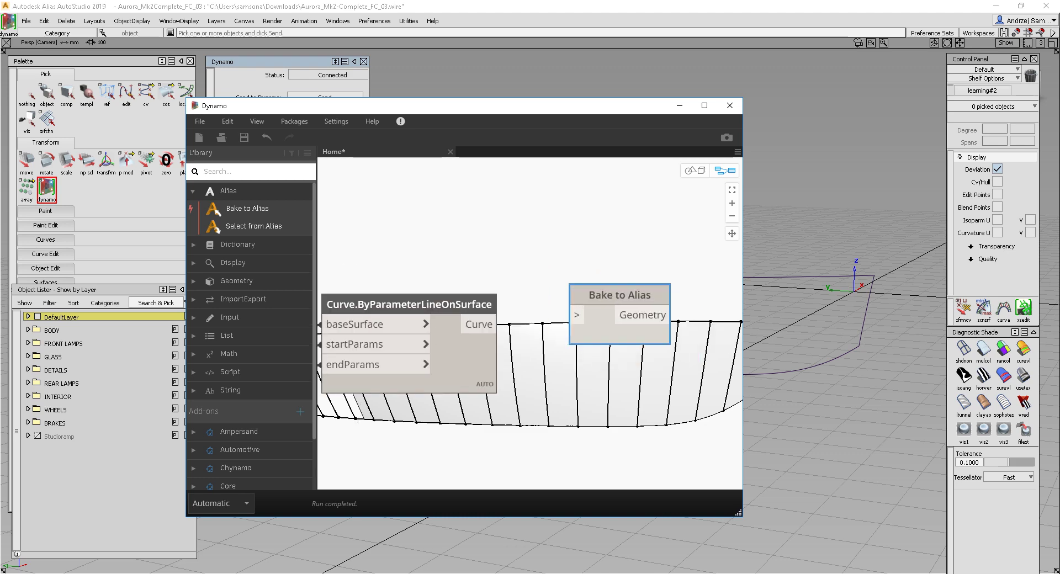
# Try to connect the Curve output of Curve.ByParameterLineOnSurface to the Bake to Alias input, and remove the connection again.
pyautogui.moveTo(498, 324); pyautogui.dragTo(576, 316)
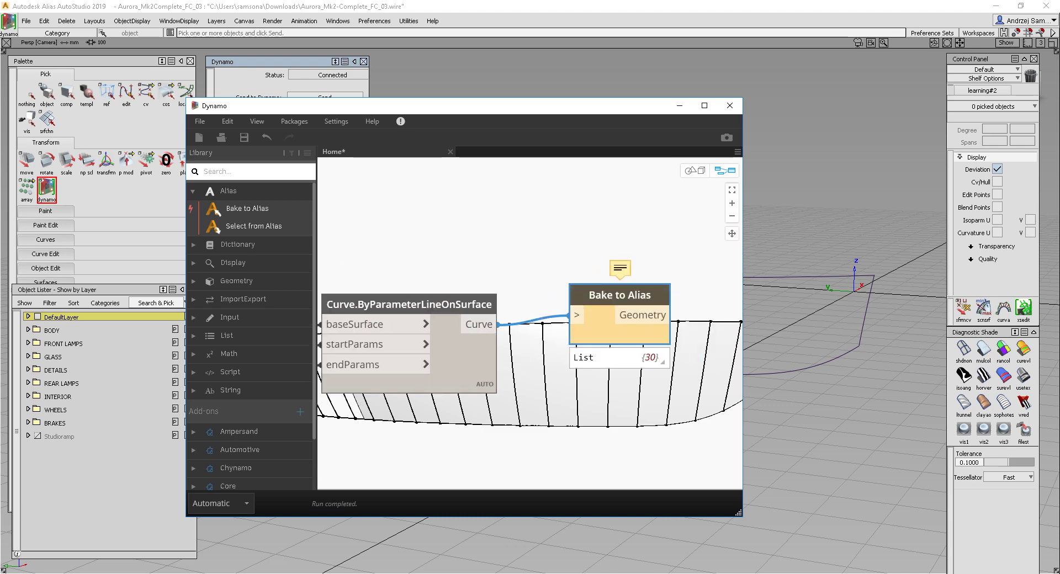
pyautogui.moveTo(620, 269)
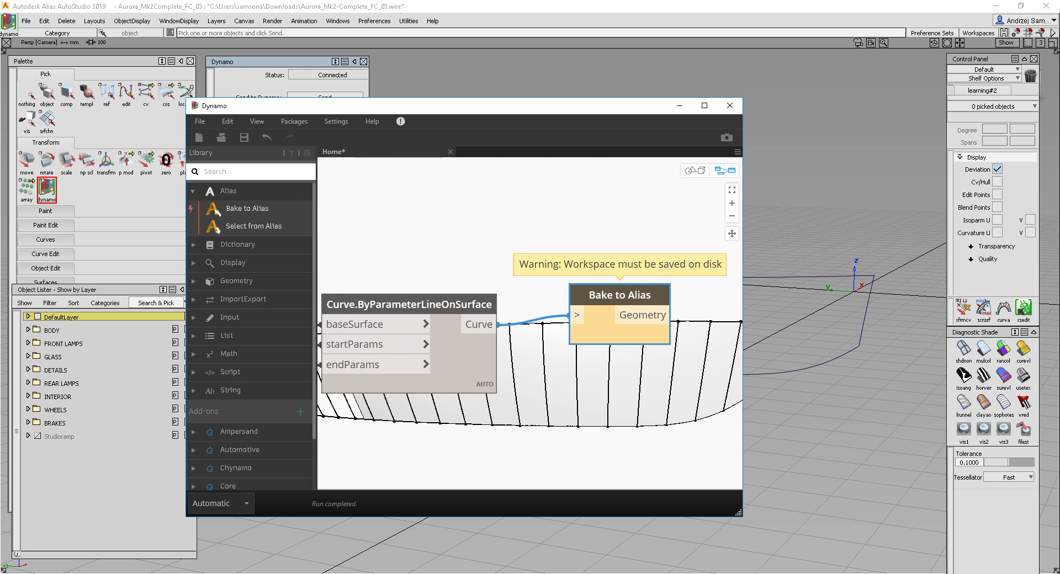
pyautogui.click(577, 315)
pyautogui.click(552, 345)
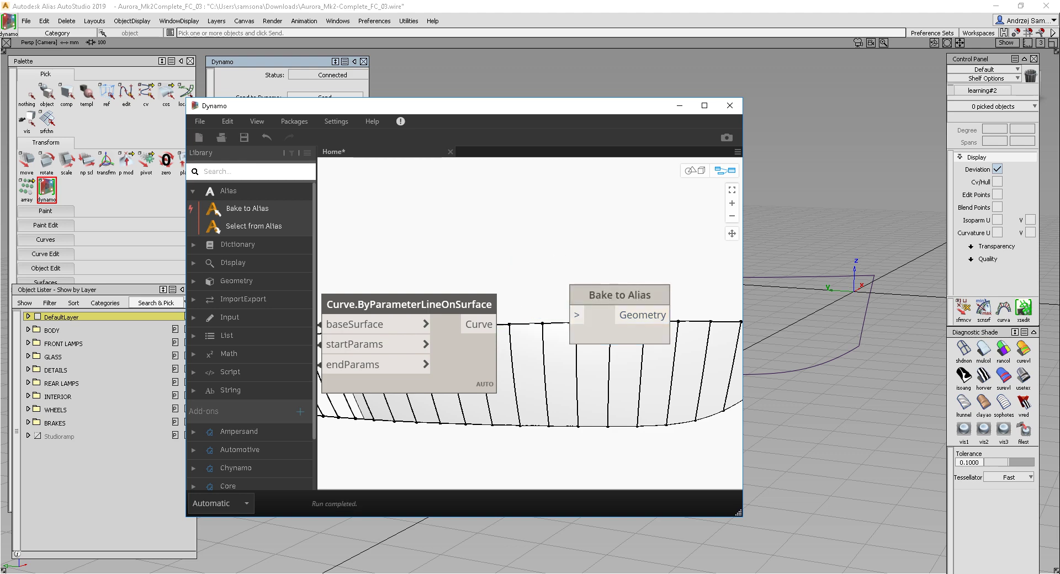
# Save the Dynamo workspace to the Desktop as Part1.
pyautogui.click(200, 121)
pyautogui.click(212, 202)
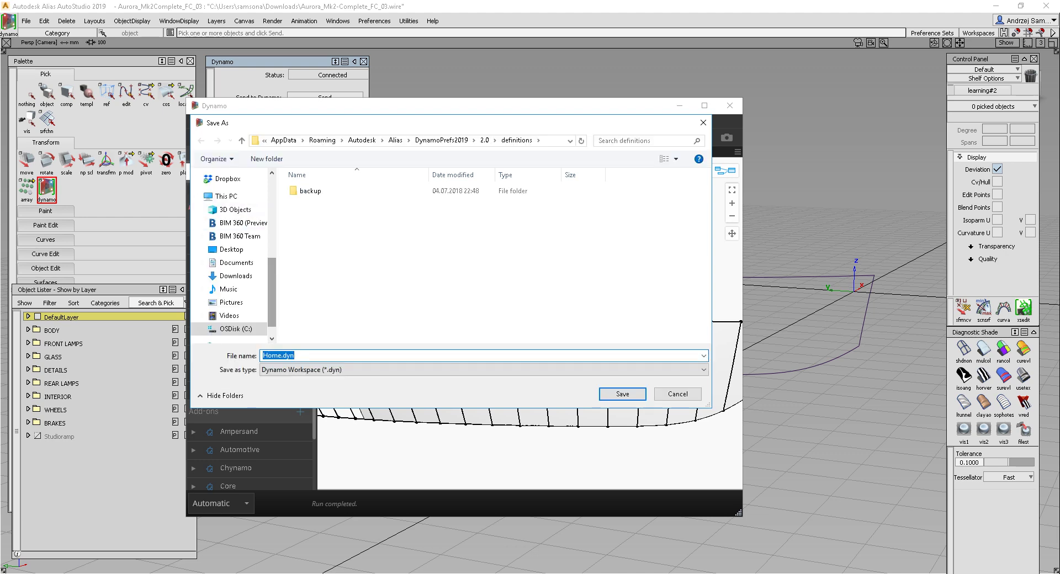
pyautogui.moveTo(271, 292); pyautogui.dragTo(272, 212)
pyautogui.click(231, 196)
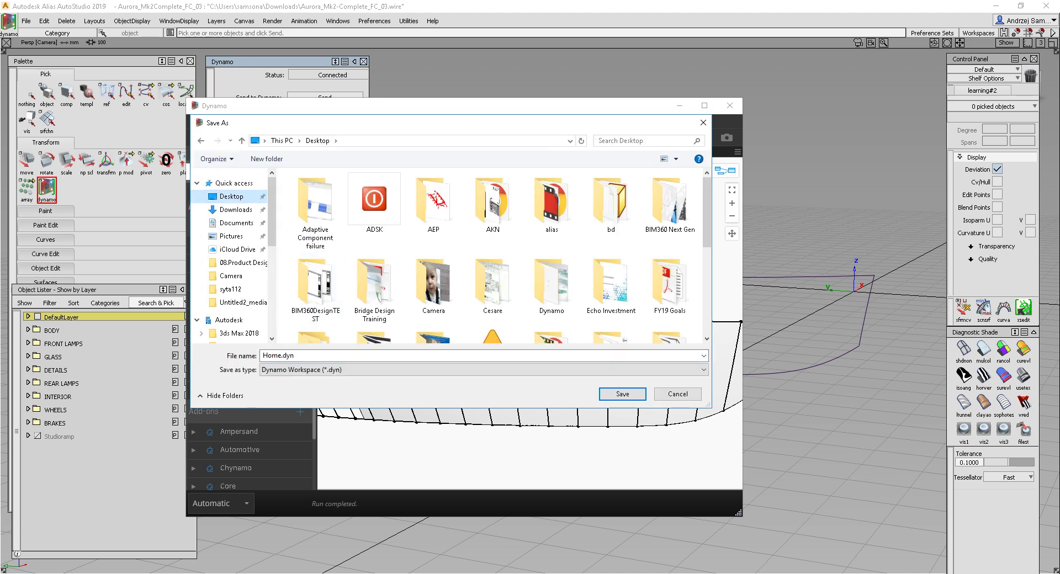
pyautogui.write('Par1')
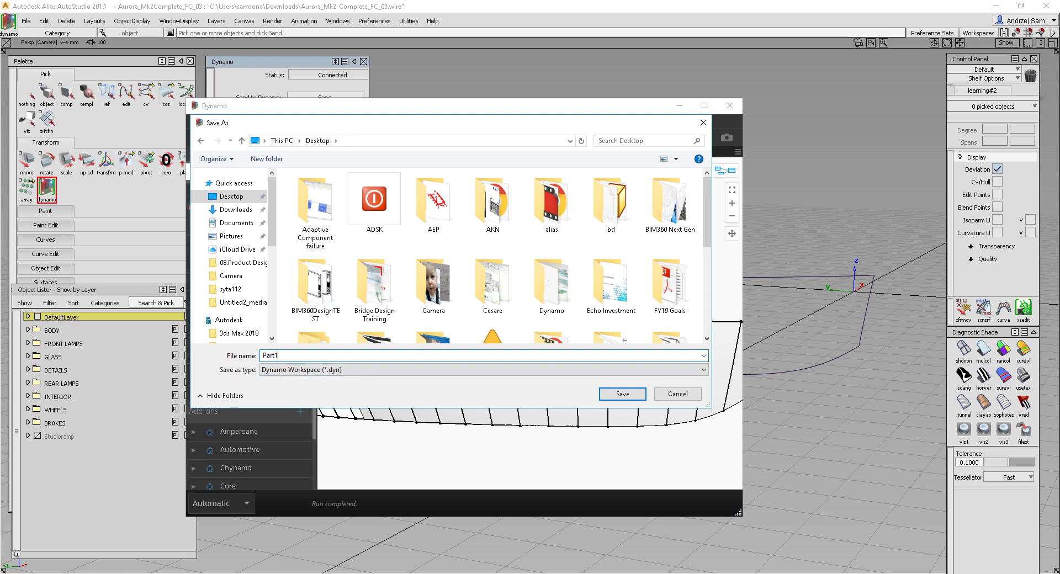
pyautogui.press('Return')
# Connect the Curve output to the Bake to Alias node and pick one of the baked curves in the Alias scene.
pyautogui.moveTo(478, 386)
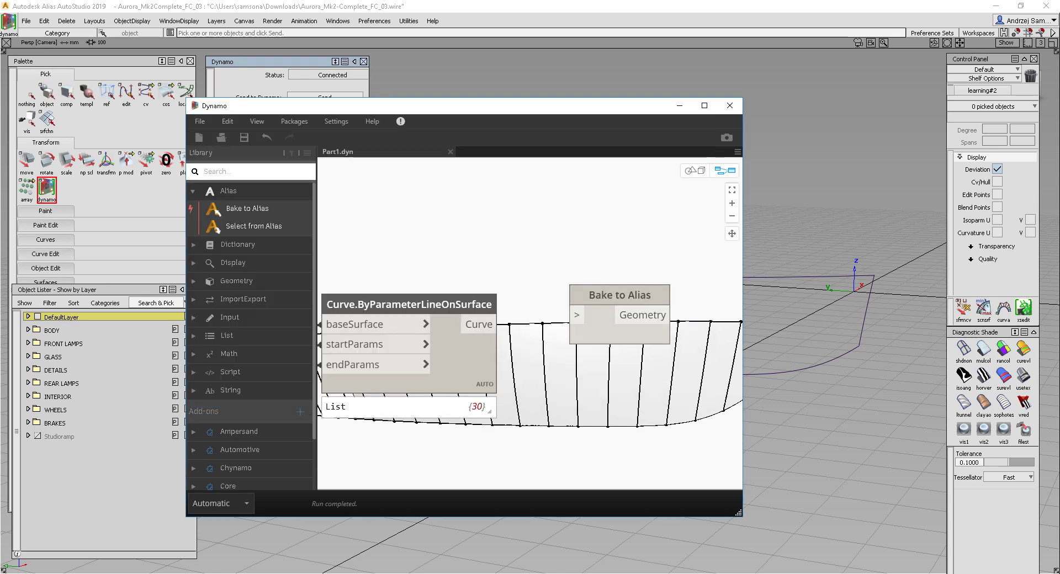
pyautogui.moveTo(497, 324); pyautogui.dragTo(577, 315)
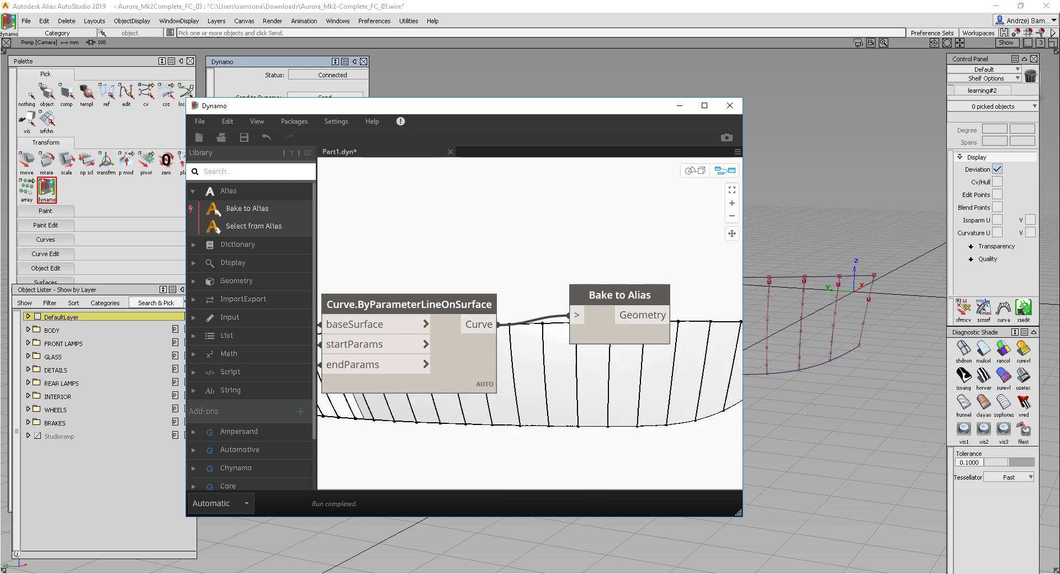
pyautogui.click(679, 105)
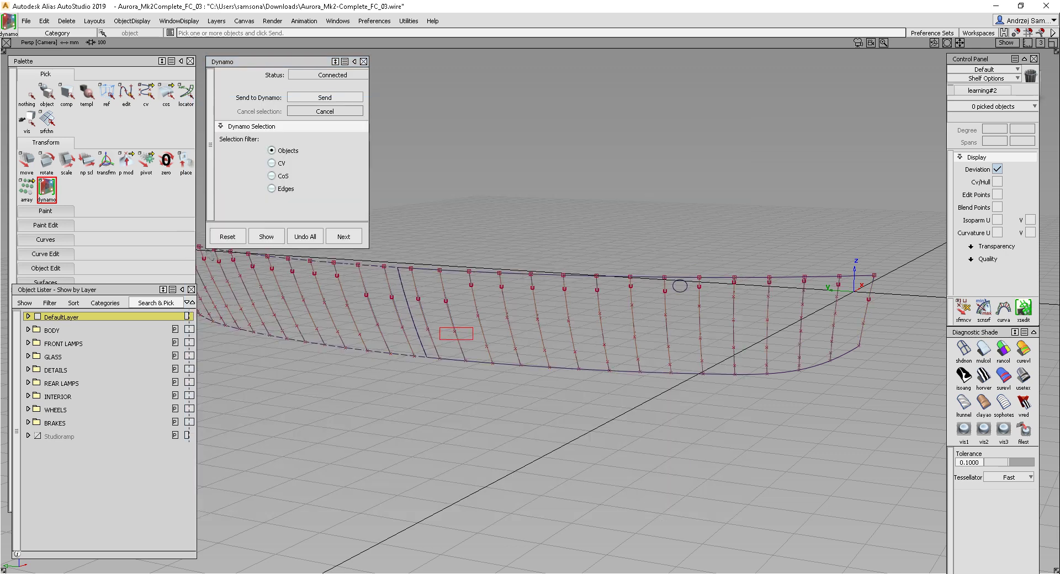
pyautogui.click(456, 331)
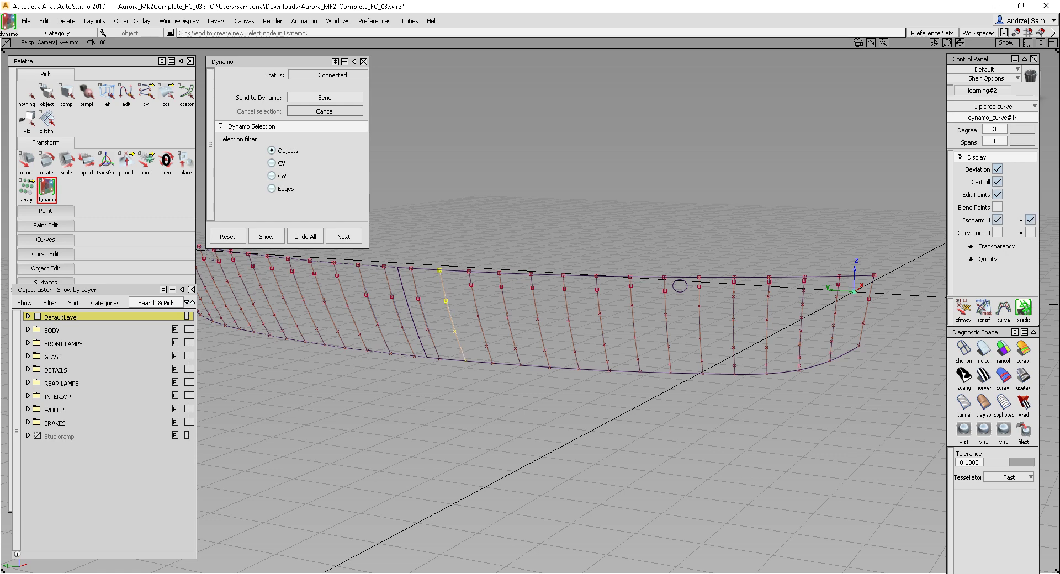
# Return to Dynamo, place its window beside the baked curves, and adjust the Integer Slider to update the curves in Alias.
pyautogui.hotkey('alt', 'Tab')
pyautogui.scroll(-4, 596, 326)
pyautogui.moveTo(479, 402); pyautogui.dragTo(798, 249, button='middle')
pyautogui.moveTo(592, 332)
pyautogui.mouseDown(button='middle')
pyautogui.moveTo(755, 297)
pyautogui.moveTo(845, 254)
pyautogui.moveTo(608, 325)
pyautogui.mouseUp(button='middle')
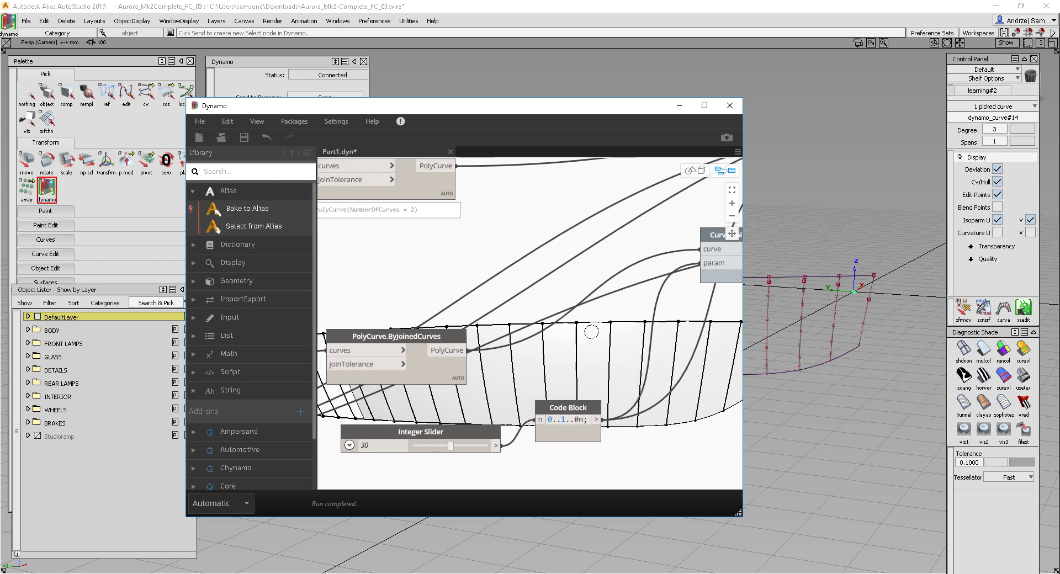
pyautogui.moveTo(480, 412); pyautogui.dragTo(497, 337, button='middle')
pyautogui.scroll(5, 497, 336)
pyautogui.moveTo(397, 107); pyautogui.dragTo(908, 75)
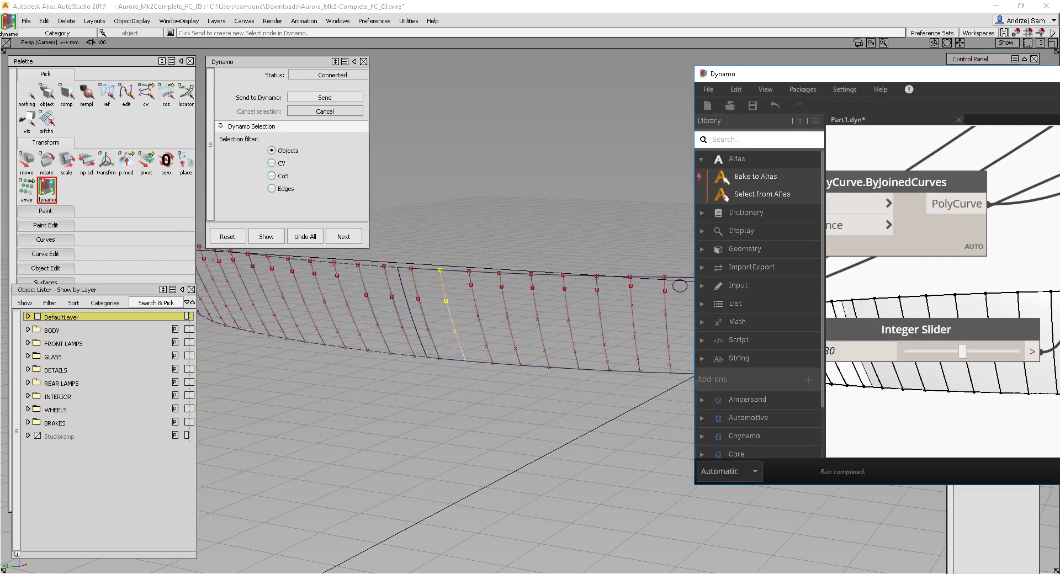
pyautogui.moveTo(861, 273); pyautogui.dragTo(913, 275, button='middle')
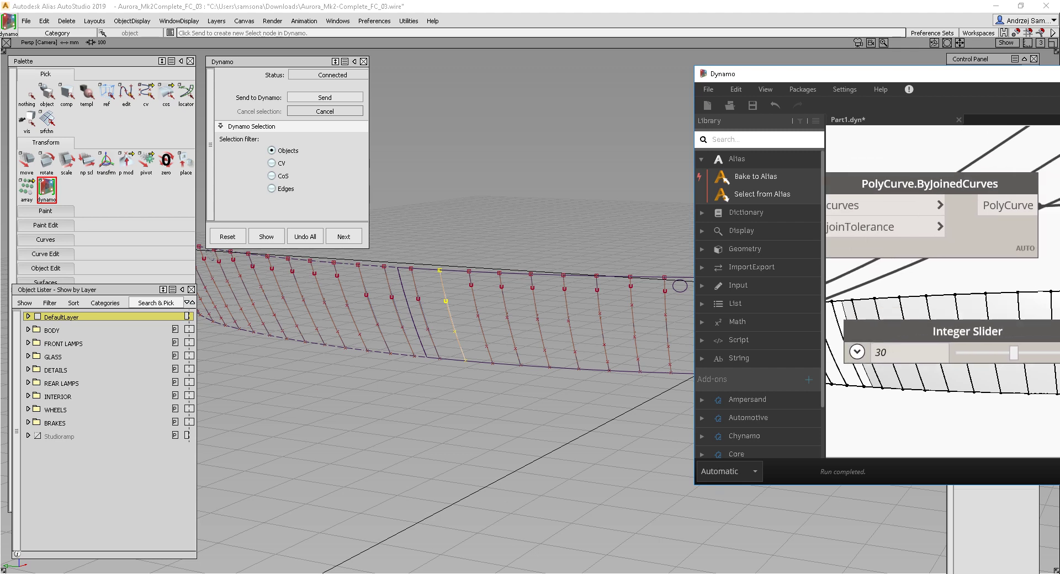
pyautogui.moveTo(695, 279); pyautogui.dragTo(653, 279)
pyautogui.moveTo(972, 352)
pyautogui.mouseDown()
pyautogui.moveTo(1006, 353)
pyautogui.moveTo(948, 353)
pyautogui.moveTo(972, 352)
pyautogui.mouseUp()
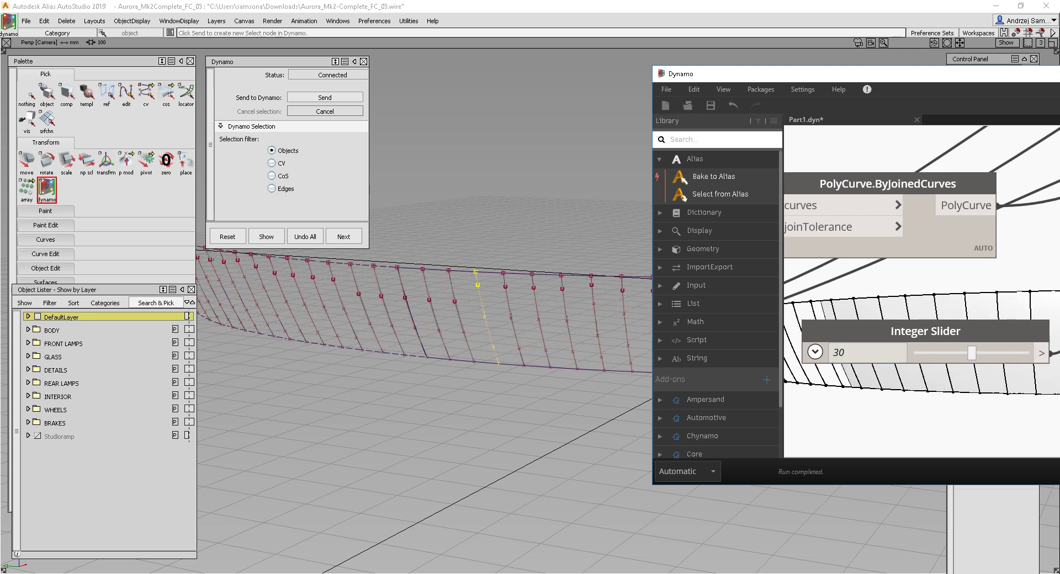